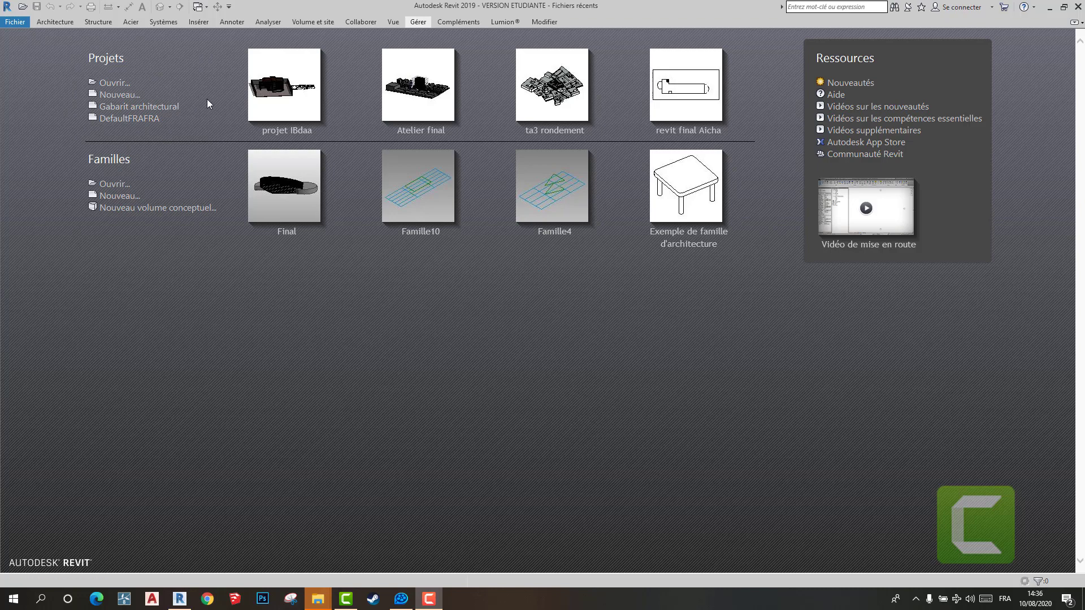
# - Create a new project from the DefaultFRAFRA template
pyautogui.click(134, 119)
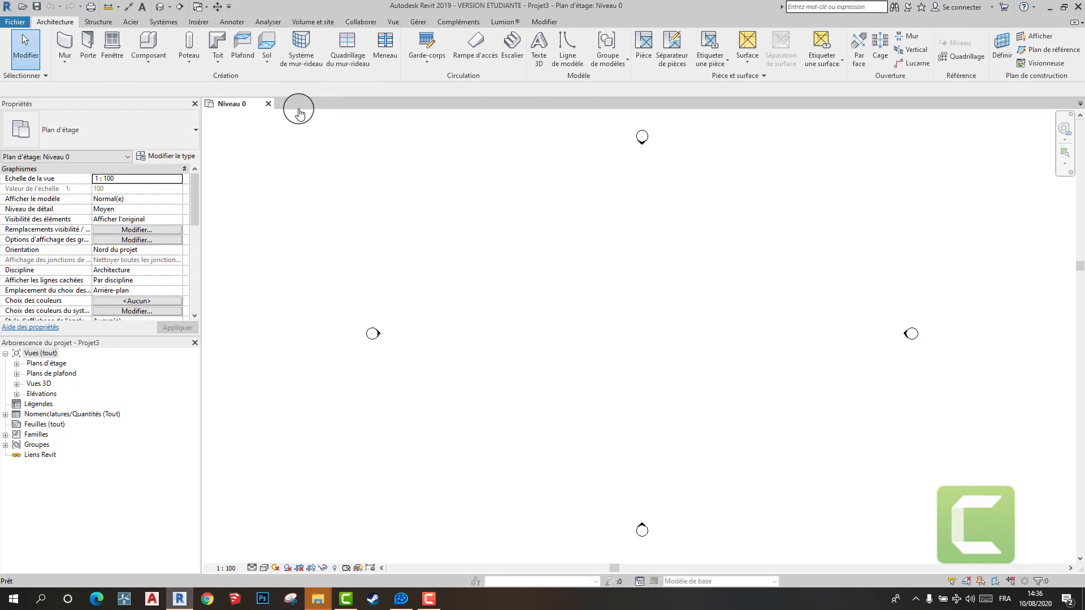
pyautogui.scroll(-2, 634, 303)
pyautogui.moveTo(595, 307); pyautogui.dragTo(433, 300, button='middle')
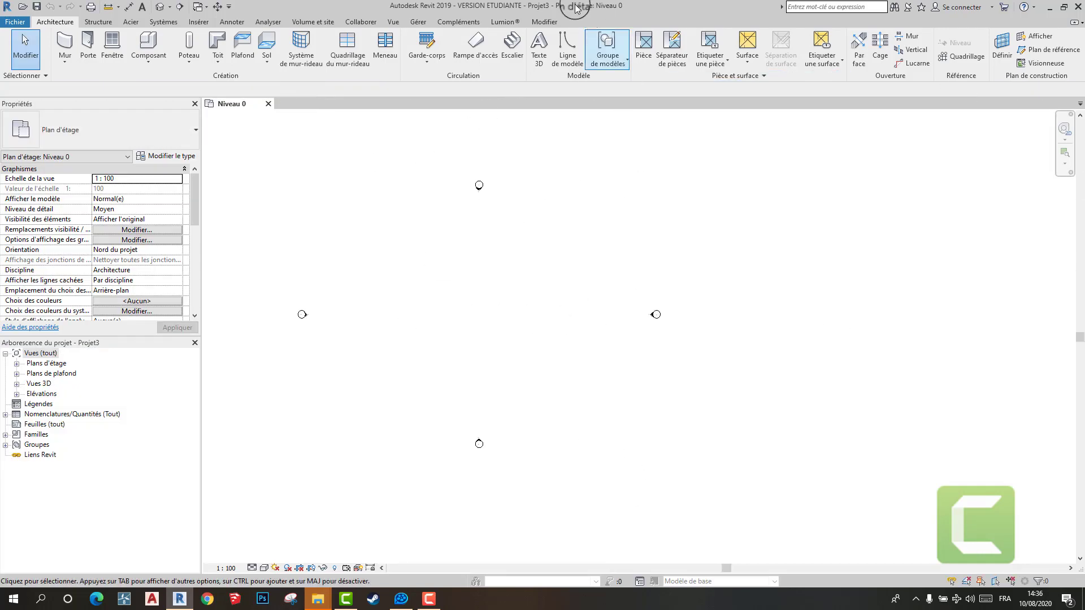
# - Set the project's length unit (Longueur) to metres (Mètres) and apply the unit settings
pyautogui.click(418, 21)
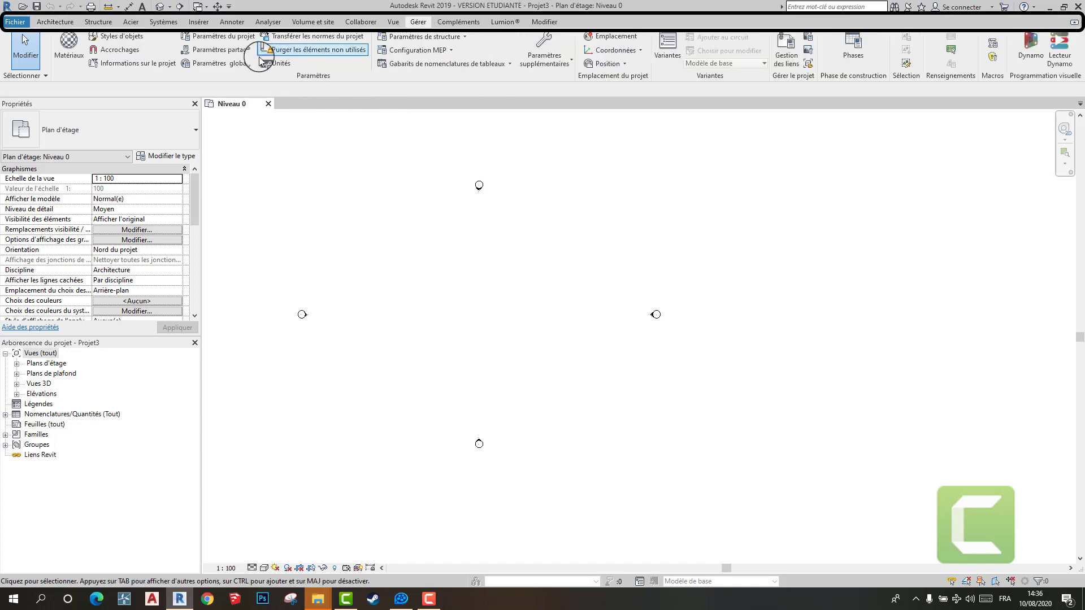
pyautogui.click(275, 64)
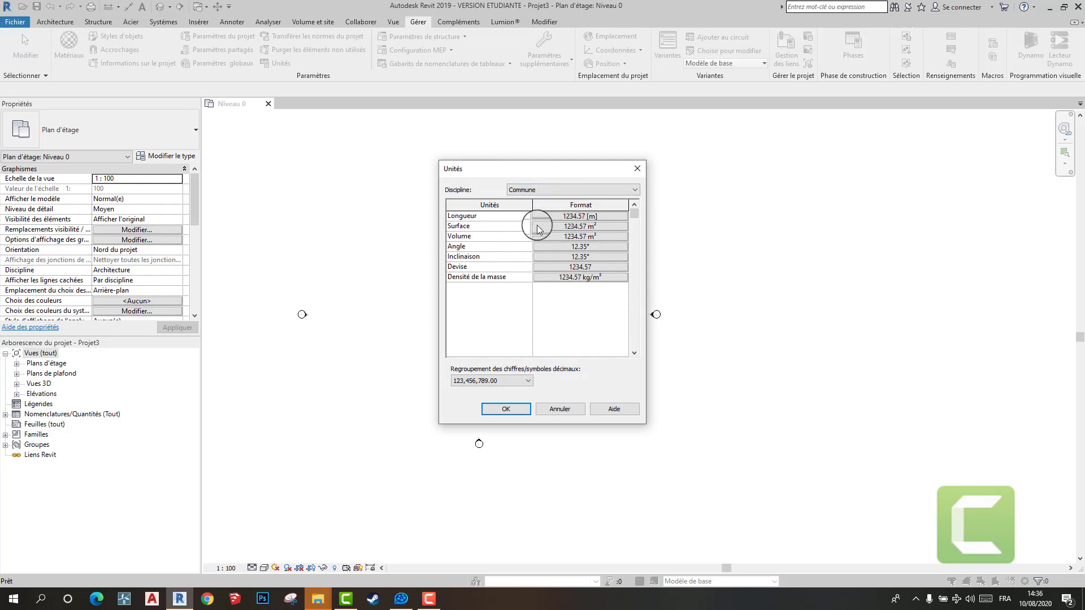
pyautogui.click(588, 216)
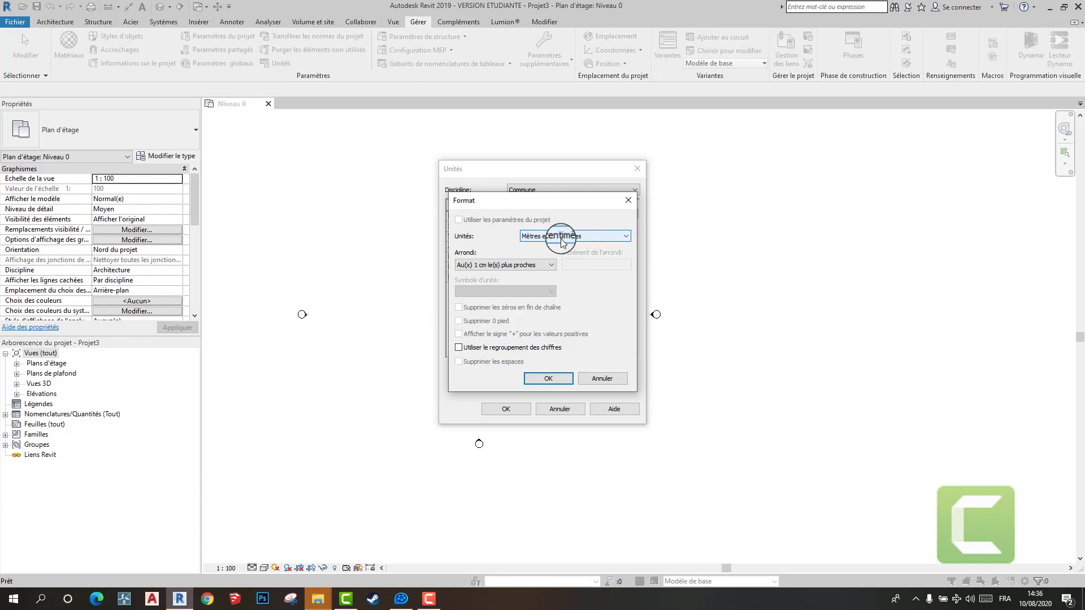
pyautogui.click(600, 237)
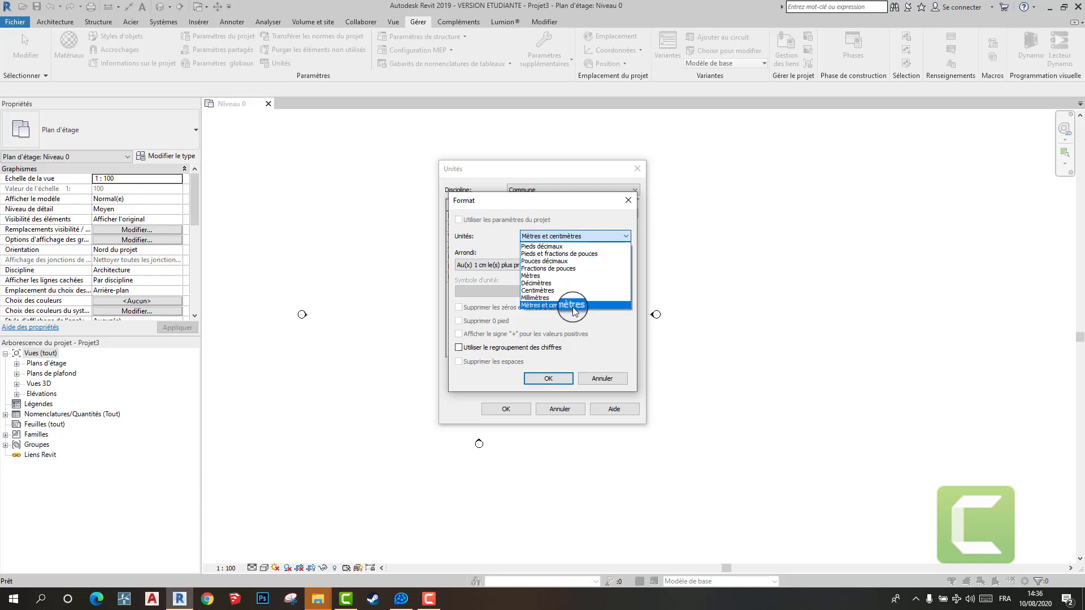
pyautogui.click(565, 276)
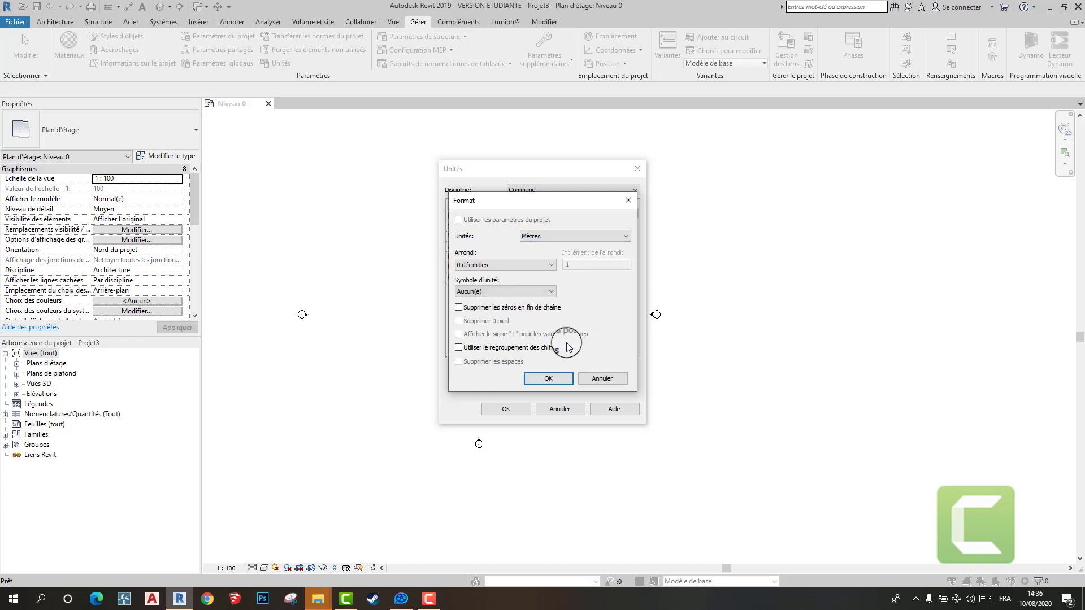
pyautogui.click(547, 379)
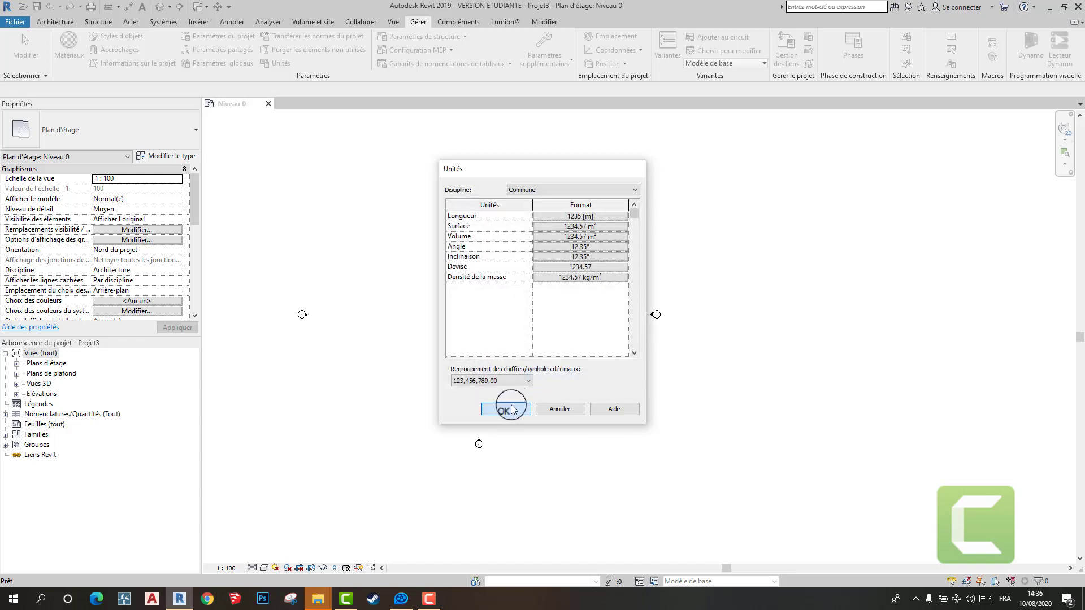
pyautogui.click(511, 409)
# - Expand the floor plans (Plans d'étage) in the project tree to view the available levels
pyautogui.scroll(-3, 675, 322)
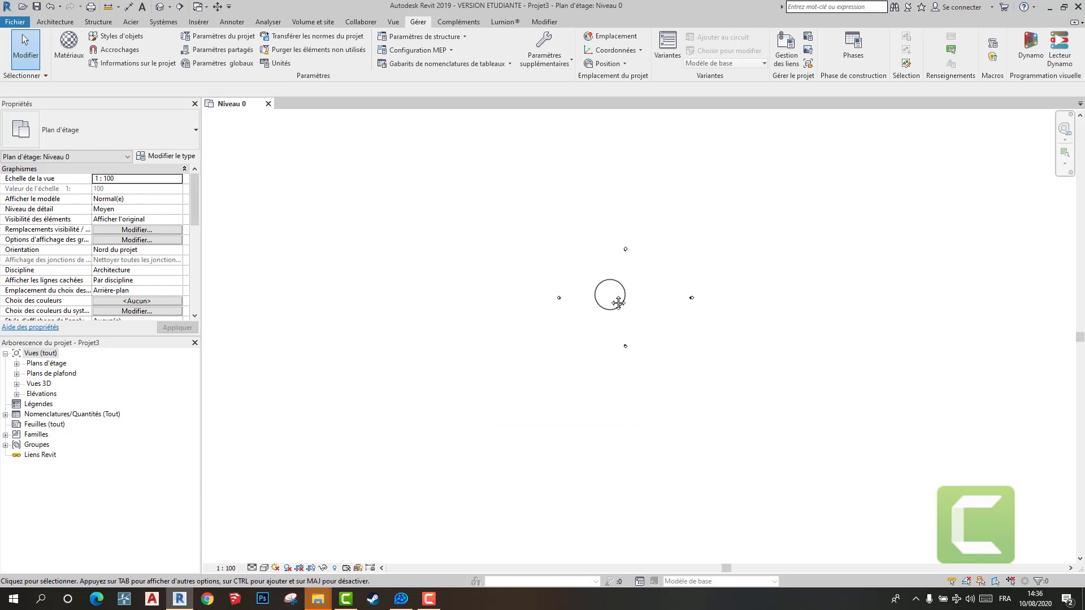
pyautogui.moveTo(618, 303); pyautogui.dragTo(563, 310, button='middle')
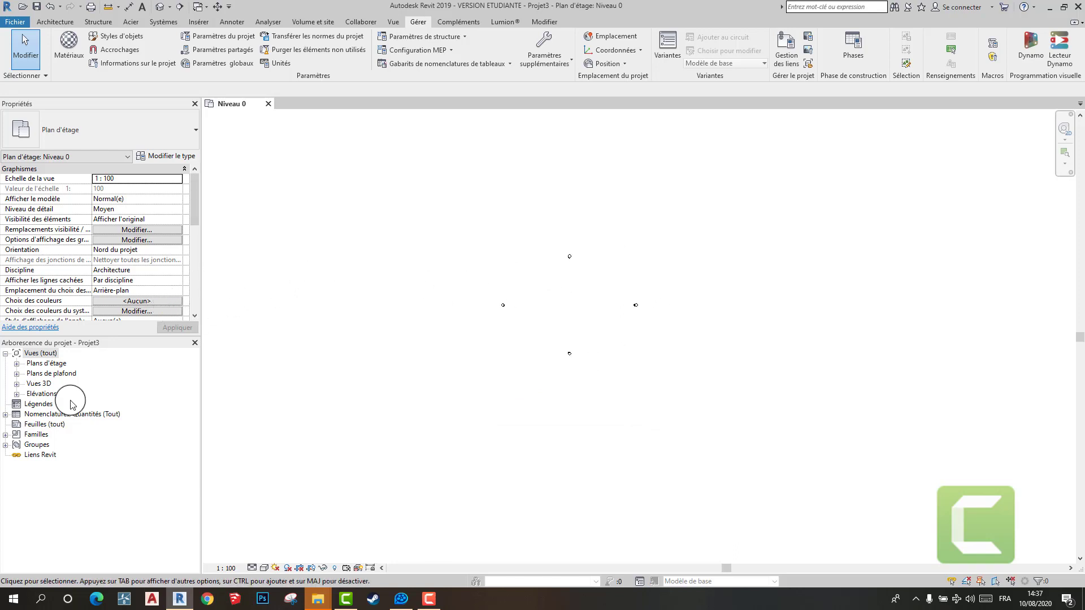
pyautogui.click(34, 365)
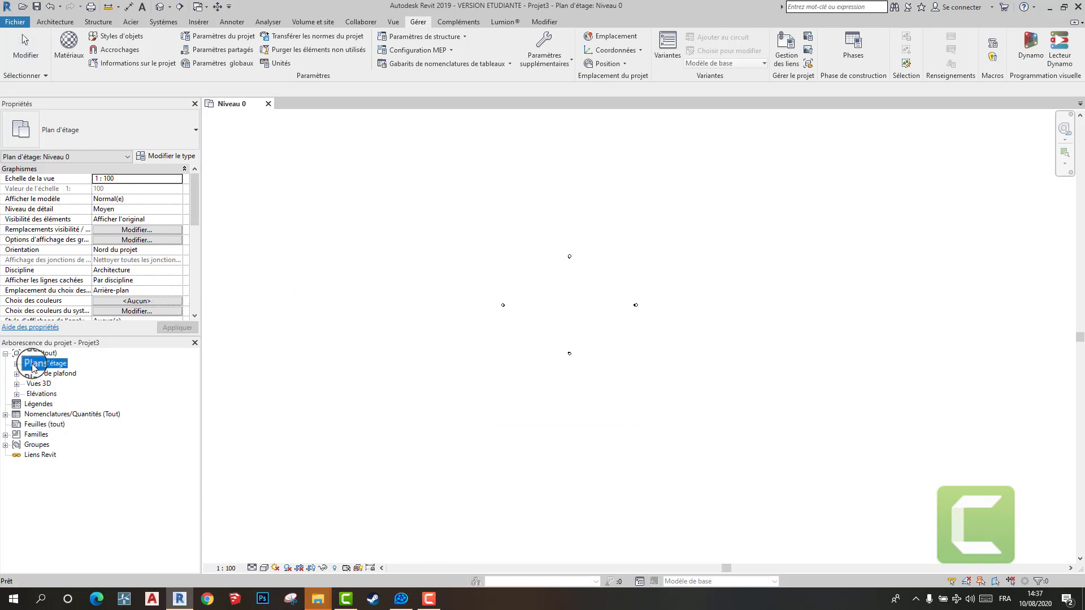
pyautogui.click(17, 364)
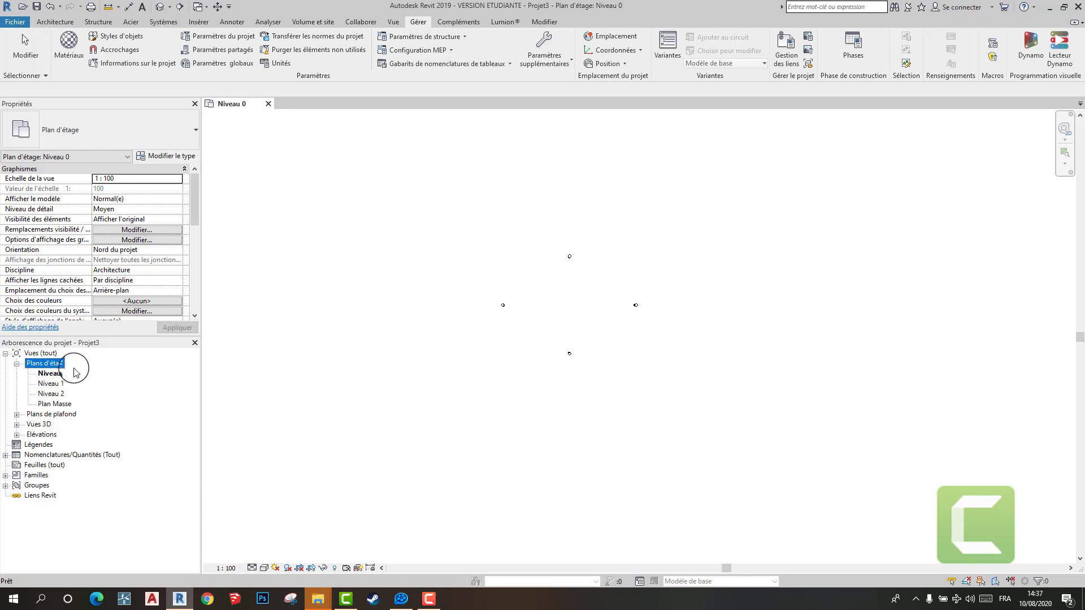
pyautogui.doubleClick(57, 365)
pyautogui.doubleClick(58, 364)
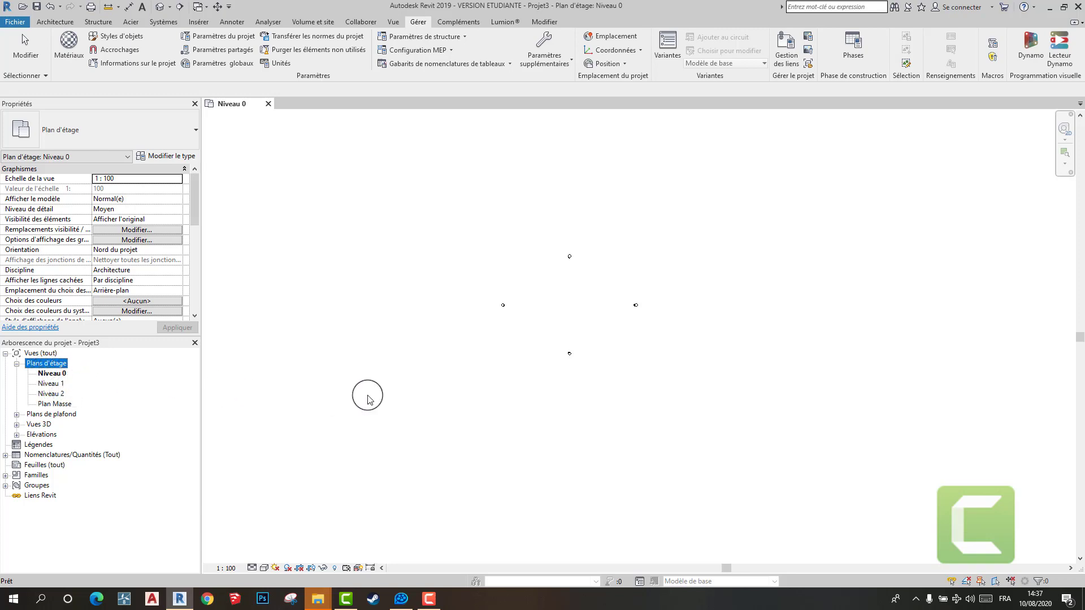
pyautogui.scroll(-3, 396, 361)
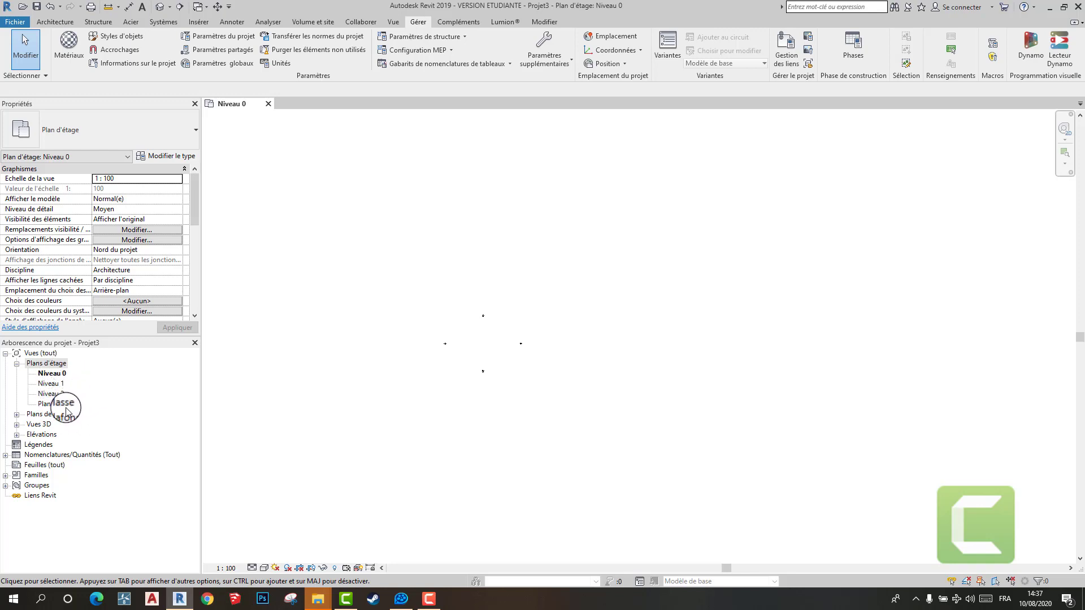
# - Expand the elevations in the project tree and open the Elévation Est view to examine its level markers
pyautogui.doubleClick(48, 435)
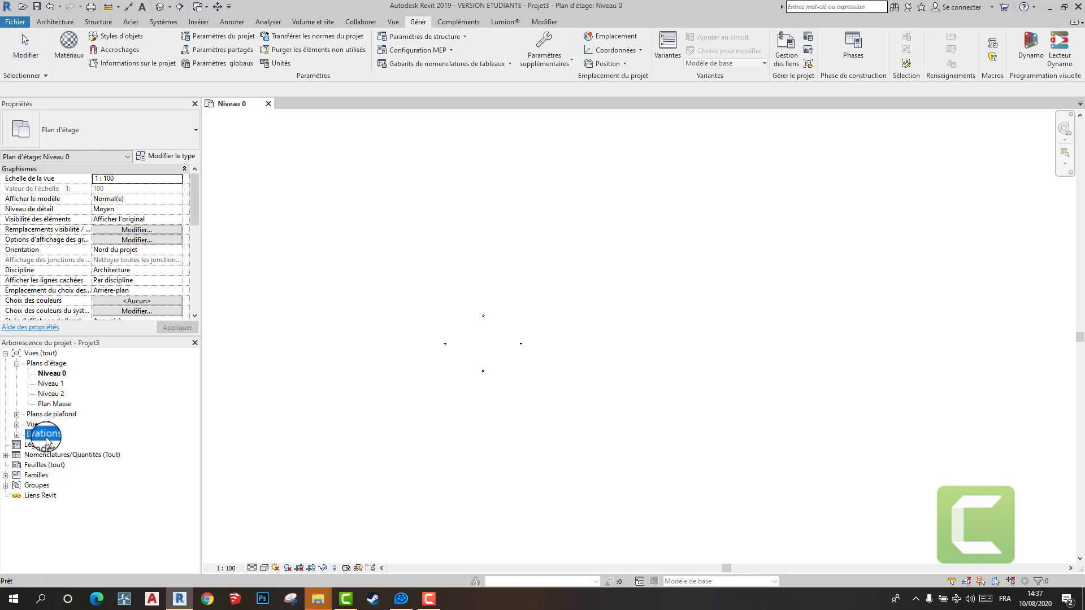
pyautogui.doubleClick(60, 445)
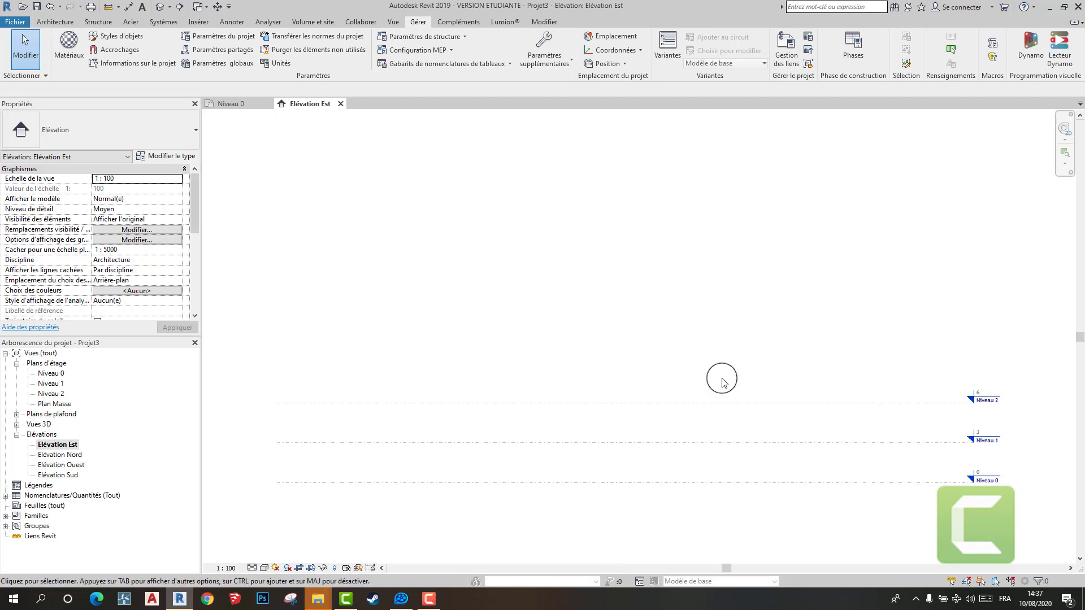
pyautogui.scroll(-5, 722, 379)
pyautogui.moveTo(734, 375); pyautogui.dragTo(595, 302, button='middle')
pyautogui.scroll(7, 744, 346)
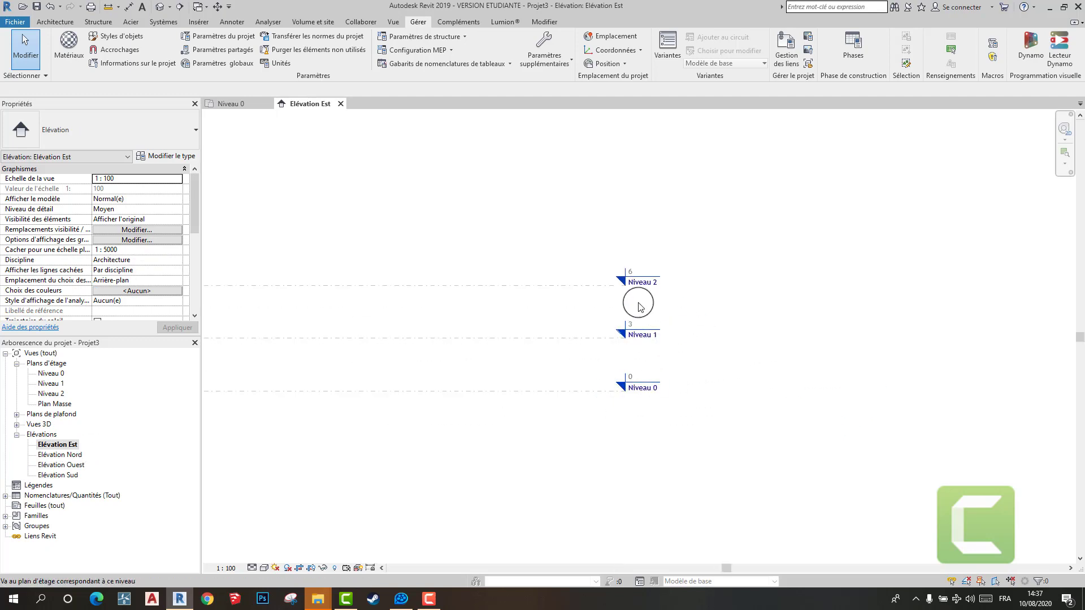
pyautogui.scroll(-3, 665, 318)
pyautogui.moveTo(665, 319); pyautogui.dragTo(675, 310, button='middle')
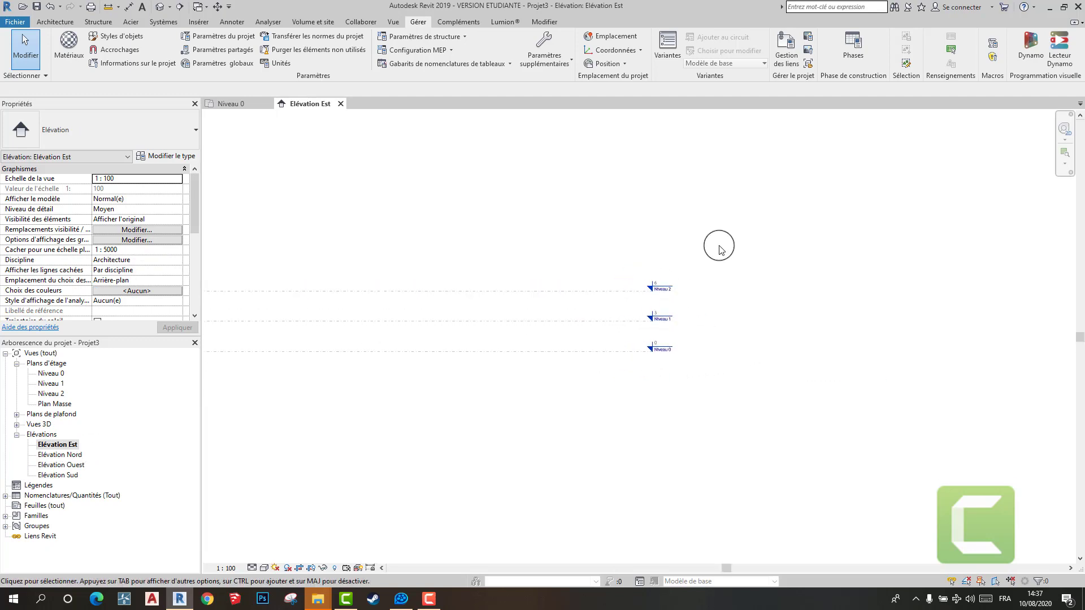
# - Draw a new level line about 3.1 m above Niveau 2, spanning the width of the existing levels
pyautogui.click(70, 26)
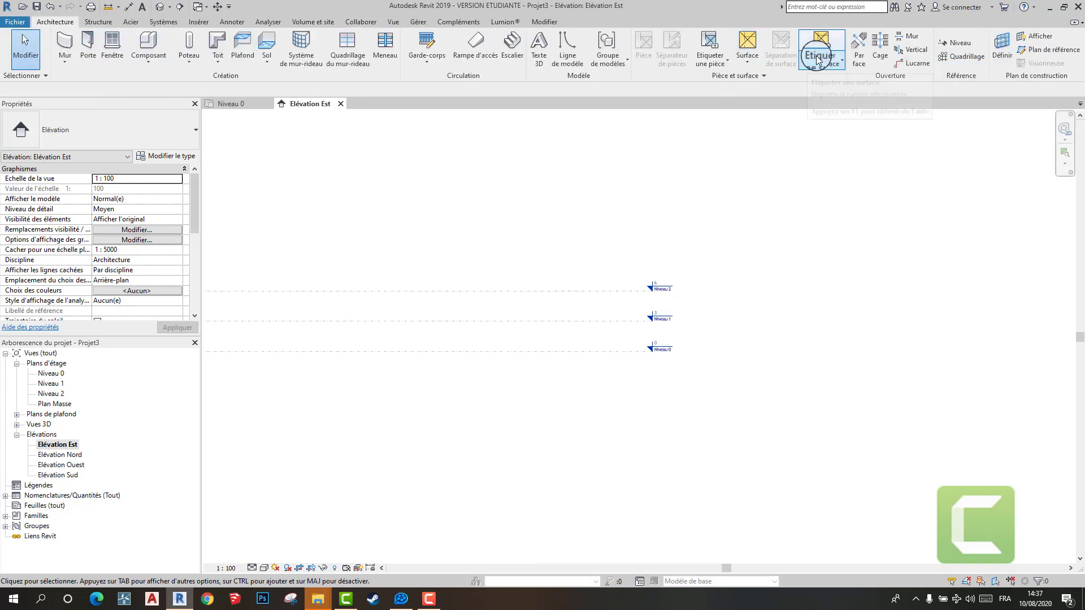
pyautogui.click(947, 48)
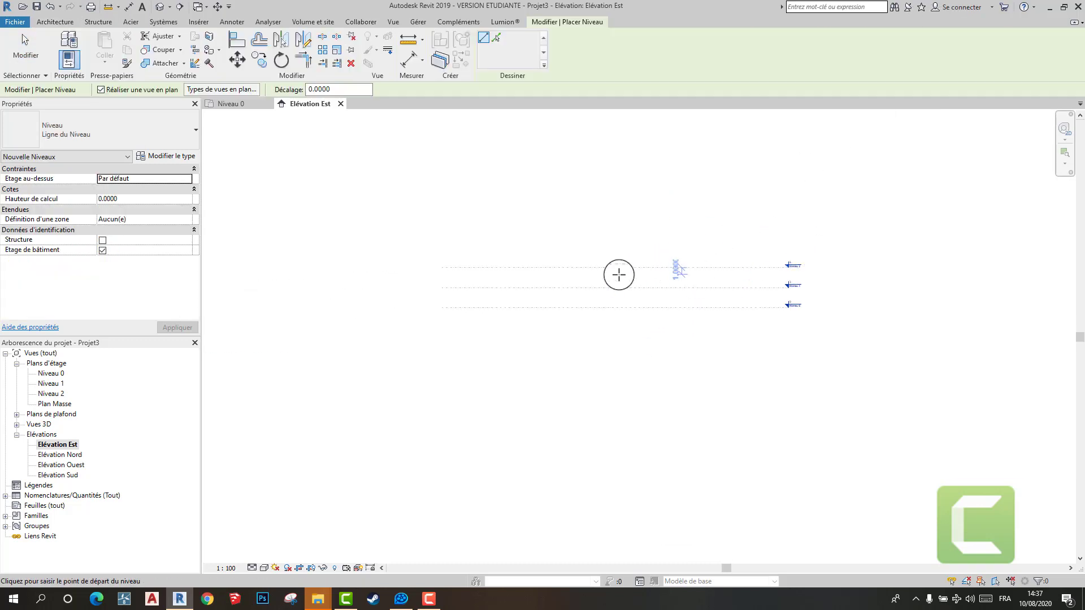
pyautogui.scroll(3, 565, 270)
pyautogui.scroll(2, 480, 262)
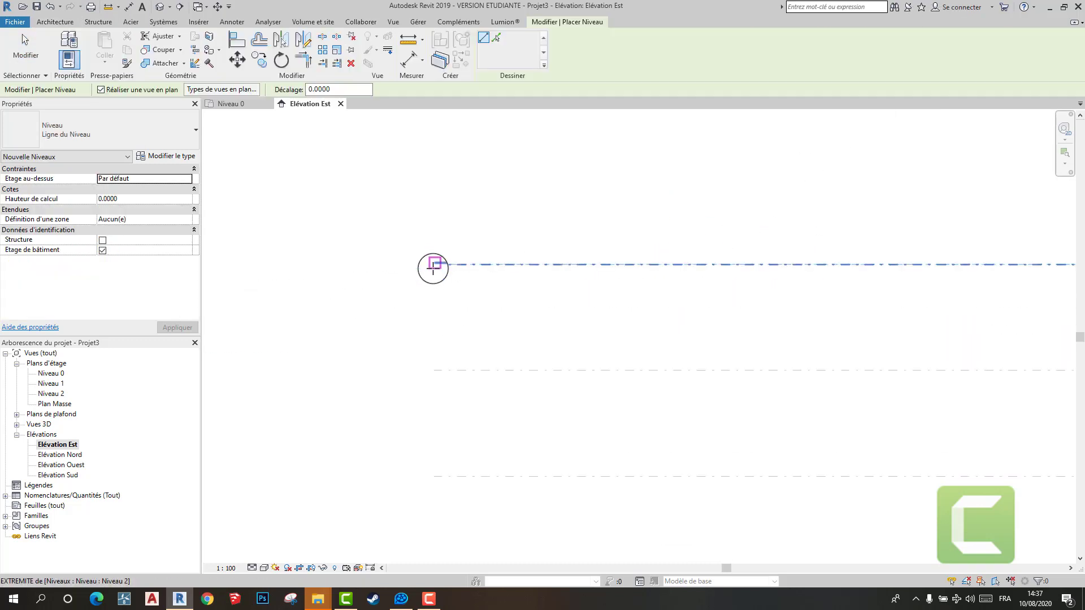
pyautogui.click(434, 154)
pyautogui.scroll(-4, 642, 192)
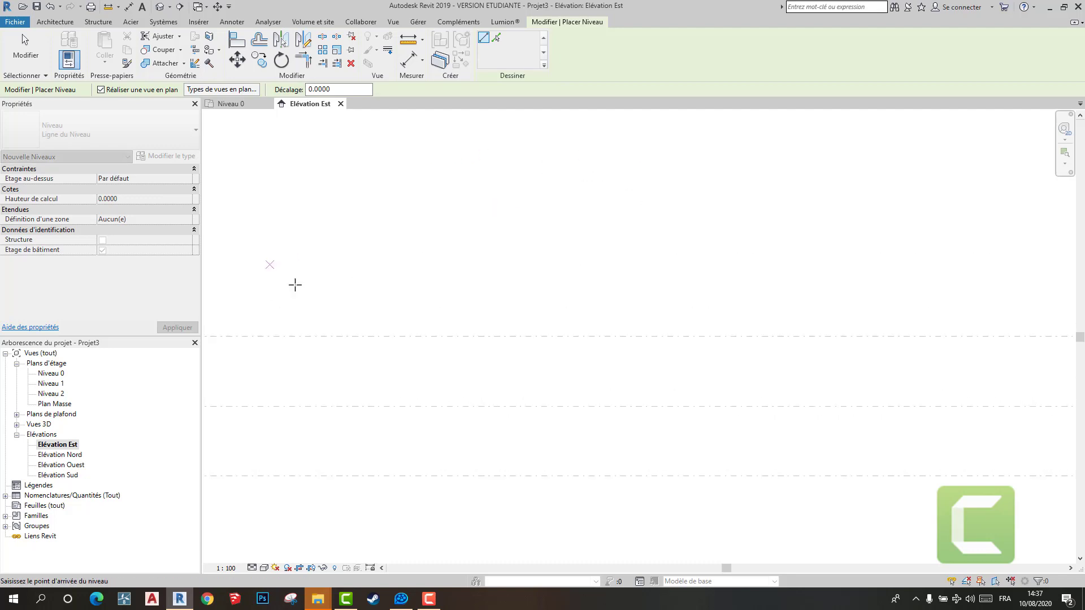
pyautogui.moveTo(702, 271); pyautogui.dragTo(339, 277, button='middle')
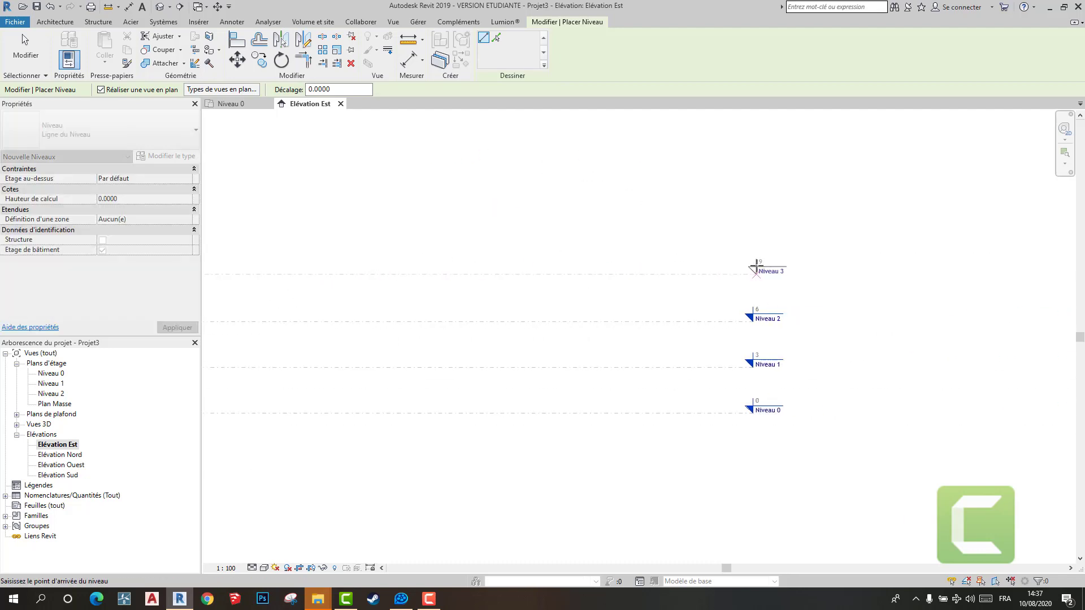
pyautogui.click(749, 270)
pyautogui.rightClick(845, 225)
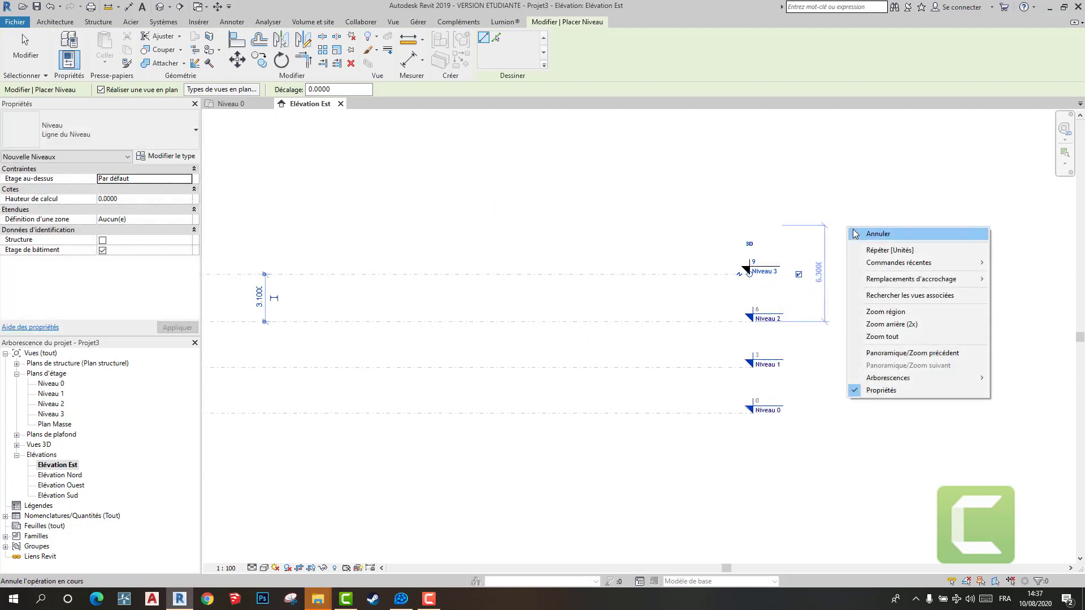
pyautogui.click(881, 232)
pyautogui.scroll(-1, 832, 310)
pyautogui.rightClick(848, 235)
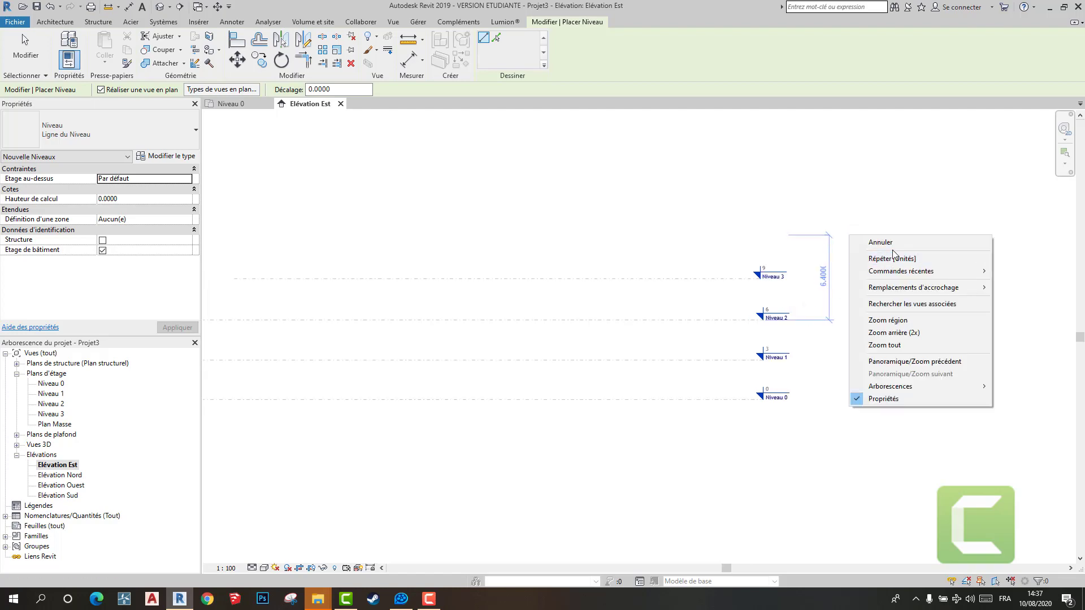
pyautogui.click(887, 245)
# - Delete the newly drawn level above Niveau 2
pyautogui.moveTo(816, 214); pyautogui.dragTo(603, 296)
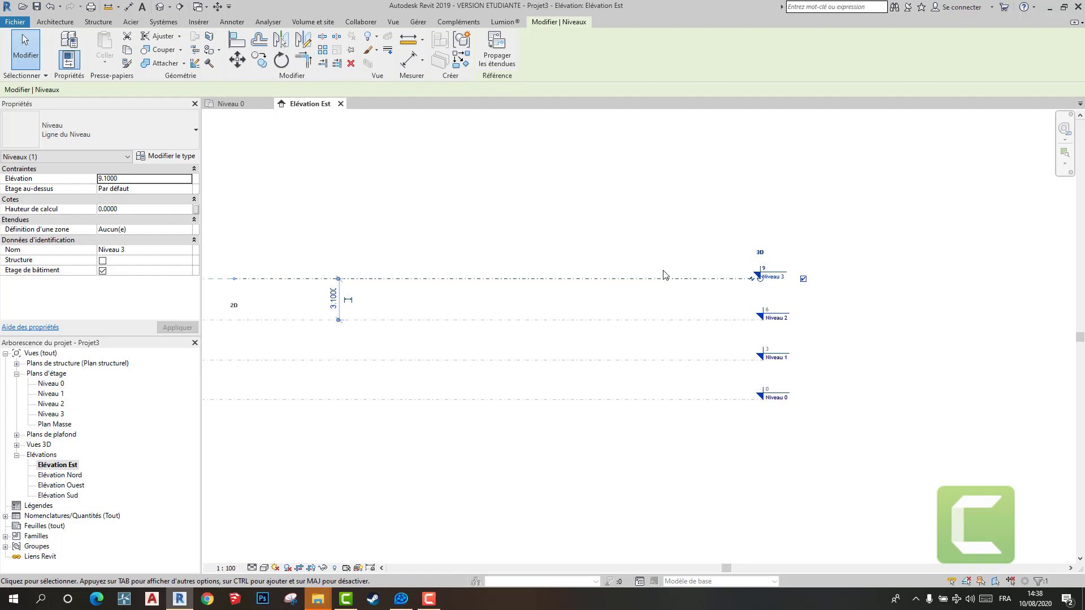
pyautogui.press('Delete')
pyautogui.click(601, 341)
pyautogui.scroll(-3, 809, 295)
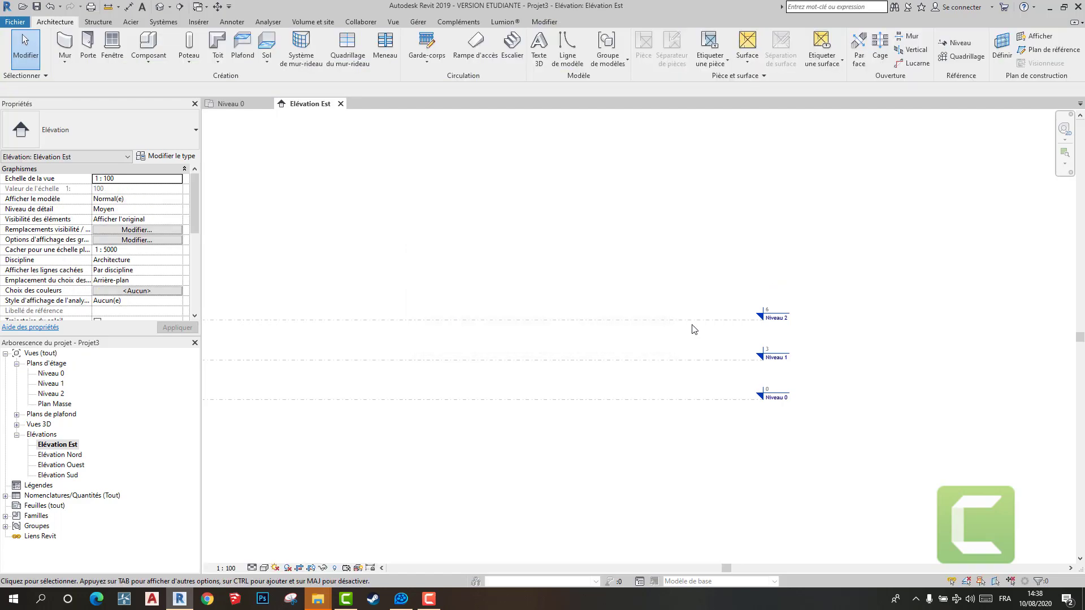
# - Return to the Niveau 0 floor plan and centre the four elevation markers
pyautogui.click(240, 108)
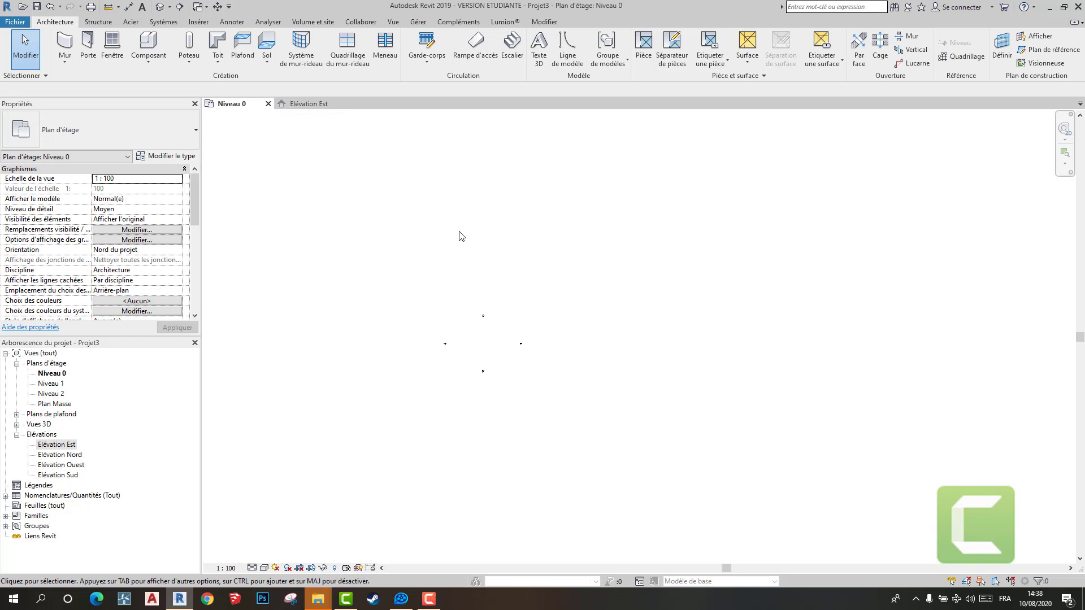
pyautogui.scroll(-1, 492, 232)
pyautogui.moveTo(463, 262)
pyautogui.mouseDown(button='middle')
pyautogui.moveTo(514, 308)
pyautogui.moveTo(561, 307)
pyautogui.mouseUp(button='middle')
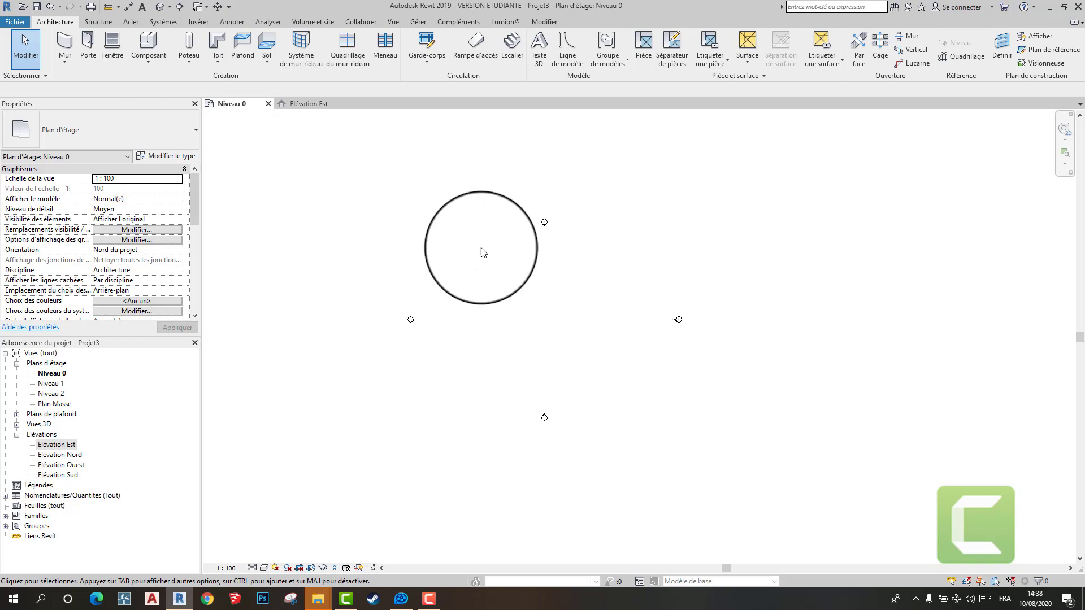
# - Import the CAD file Modern Home Plan 7x16m Autocad.dwg from Téléchargements, positioned Automatique - Origine à origine and placed at Niveau 0
pyautogui.click(201, 22)
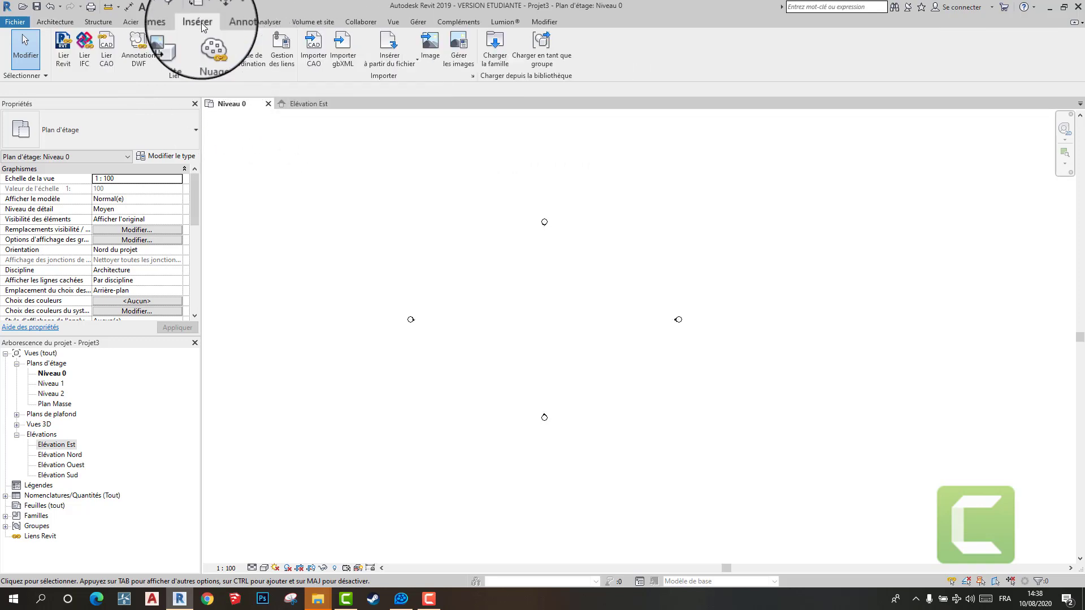
pyautogui.click(320, 48)
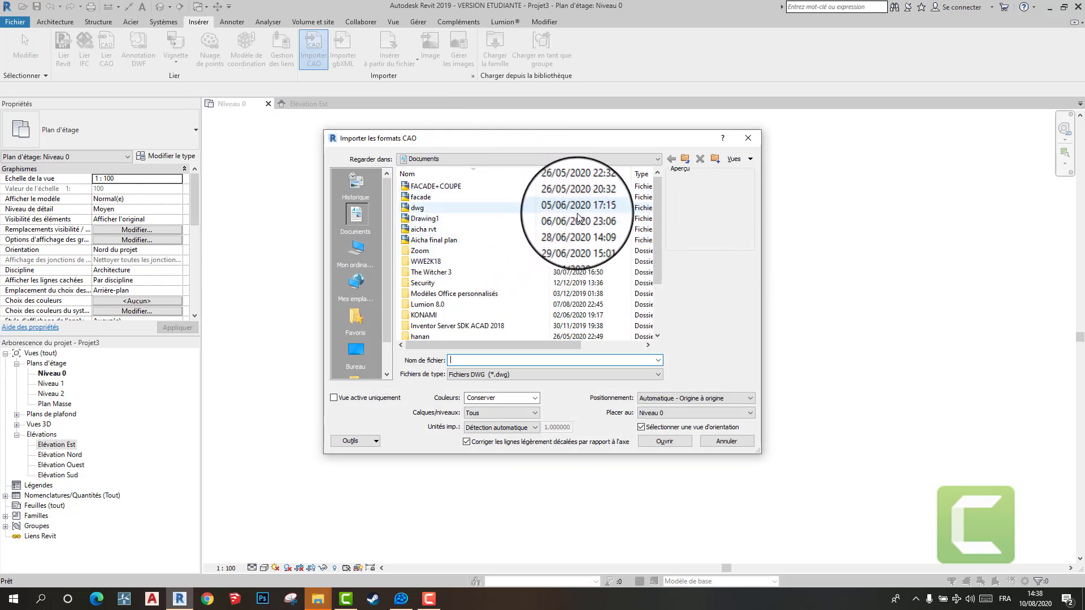
pyautogui.scroll(-1, 574, 219)
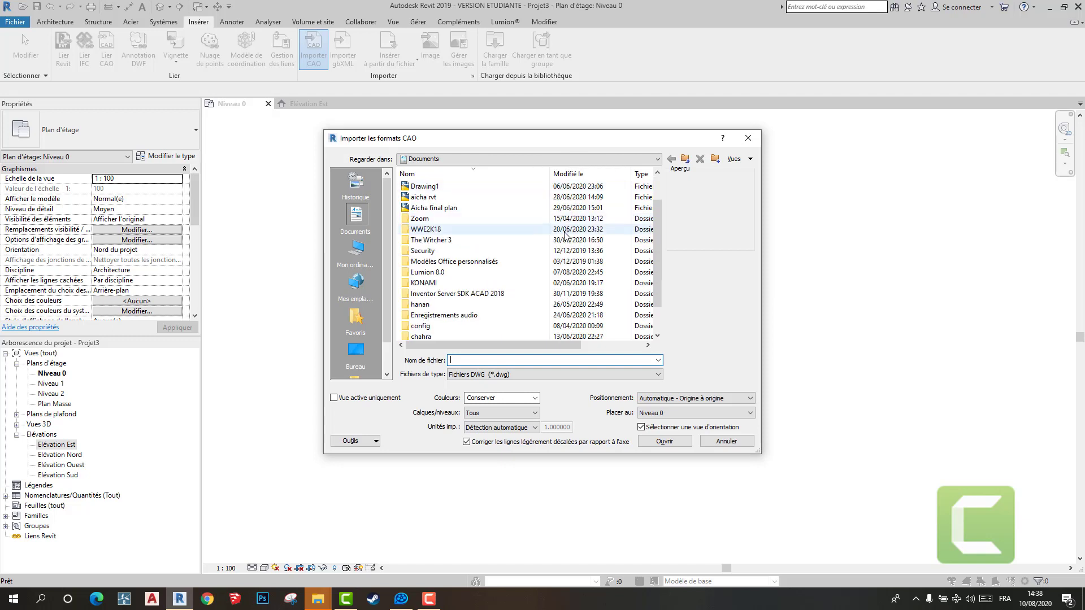
pyautogui.click(357, 351)
pyautogui.click(356, 252)
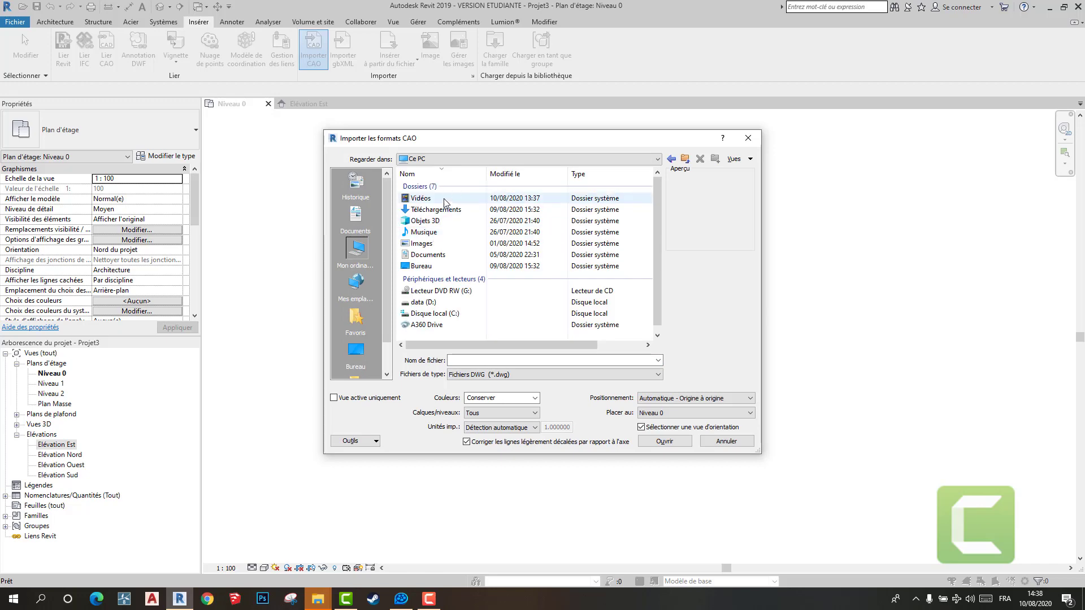
pyautogui.doubleClick(441, 213)
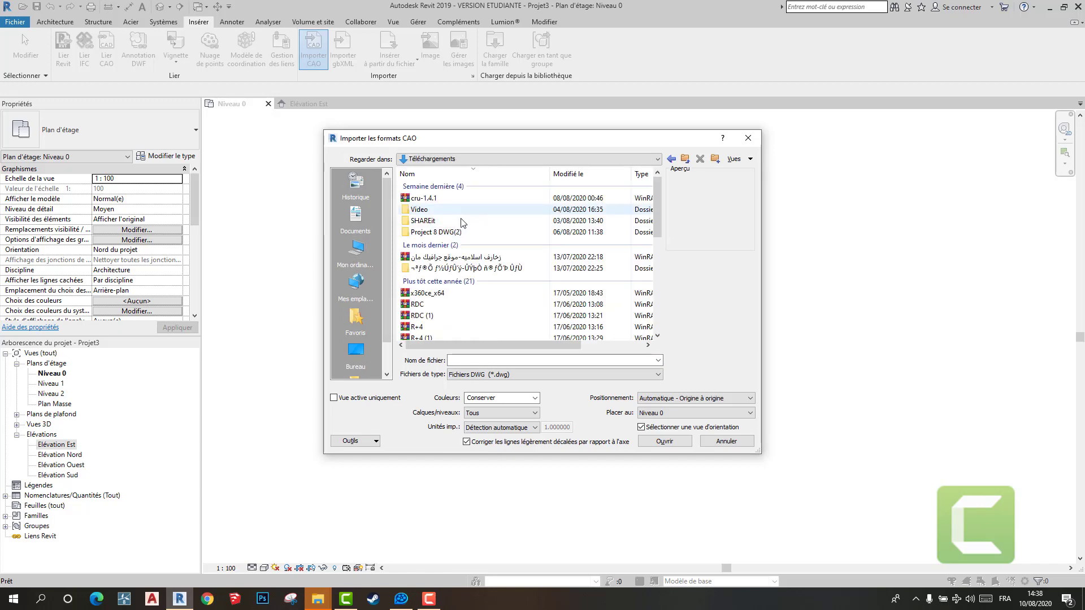
pyautogui.scroll(-3, 467, 232)
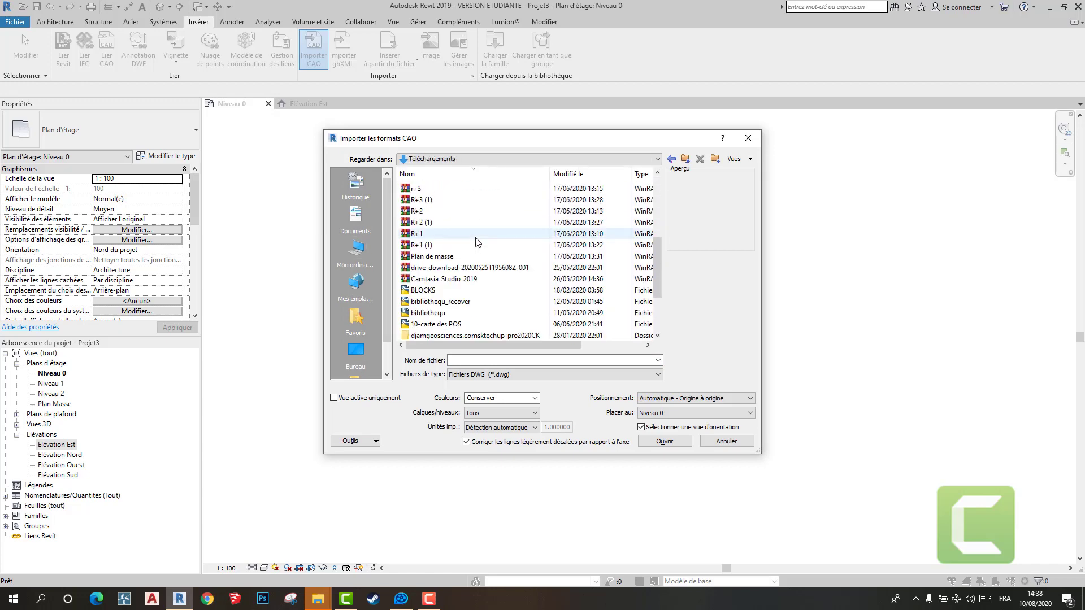
pyautogui.scroll(-3, 477, 242)
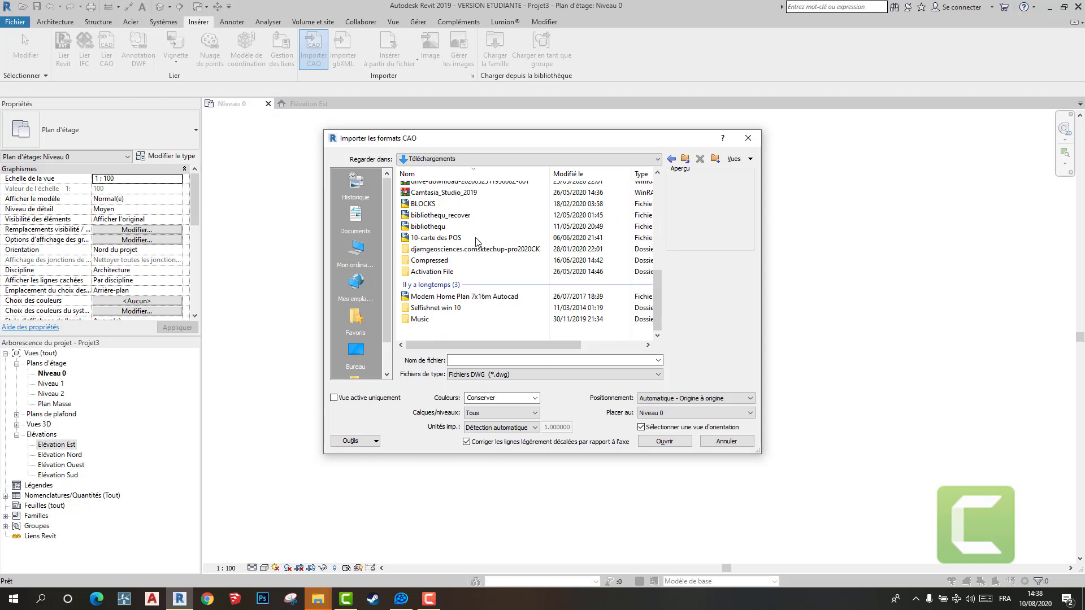
pyautogui.click(487, 299)
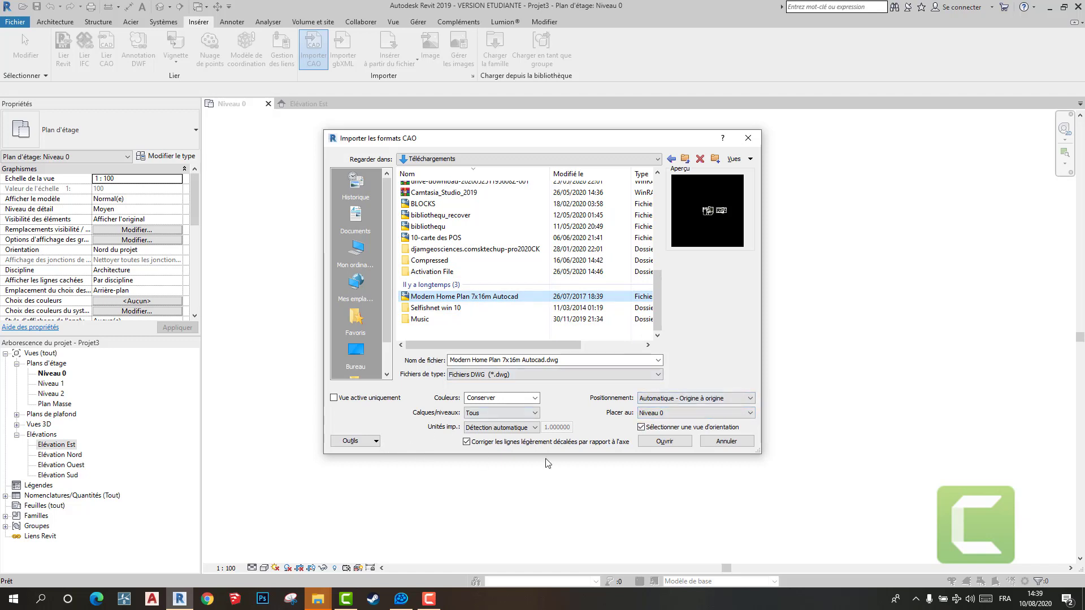
pyautogui.click(665, 442)
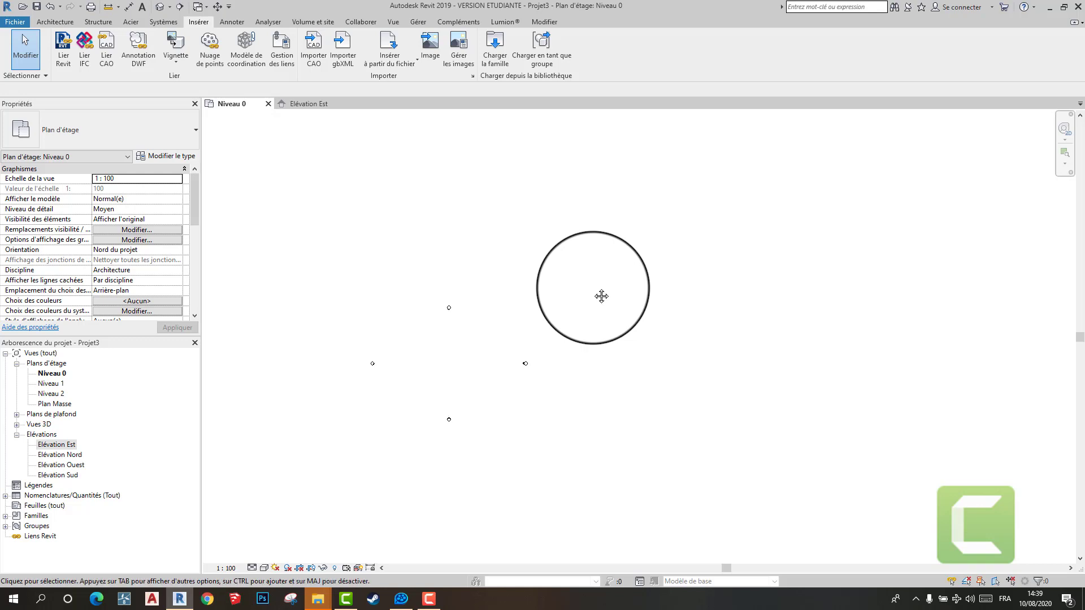
# - Locate and select the imported home plan drawing beyond the elevation markers and unpin it
pyautogui.scroll(2, 968, 150)
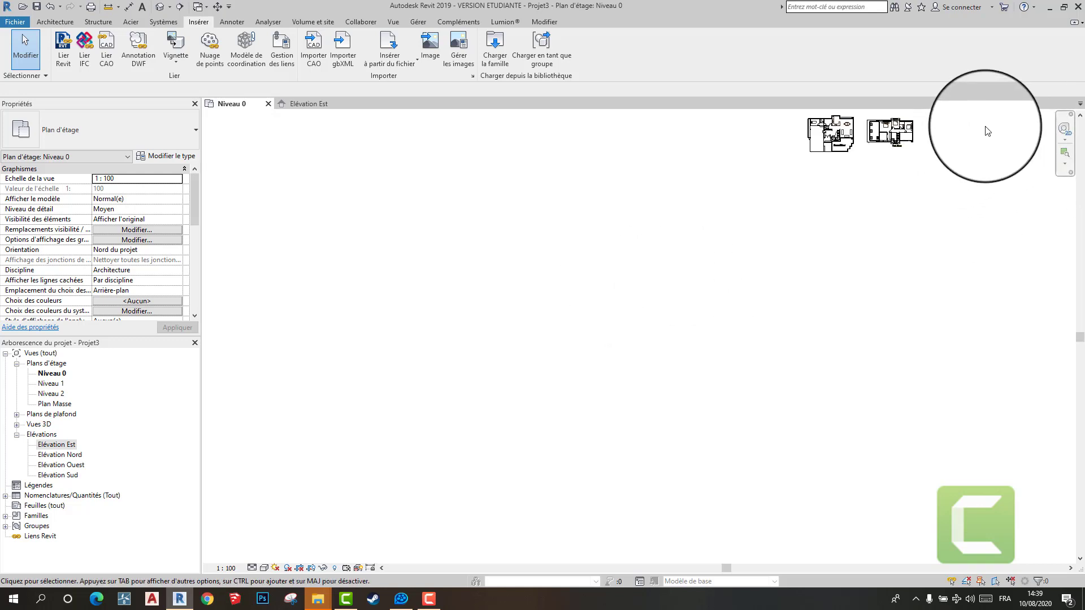
pyautogui.scroll(-2, 984, 130)
pyautogui.moveTo(933, 178); pyautogui.dragTo(823, 249, button='middle')
pyautogui.moveTo(907, 160); pyautogui.dragTo(742, 256)
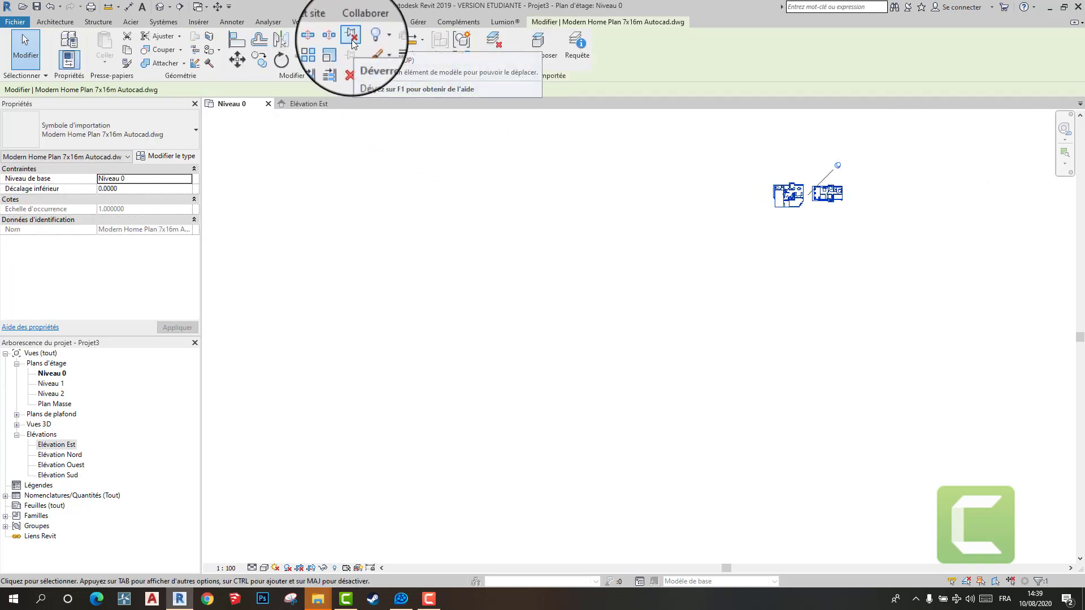
pyautogui.click(350, 37)
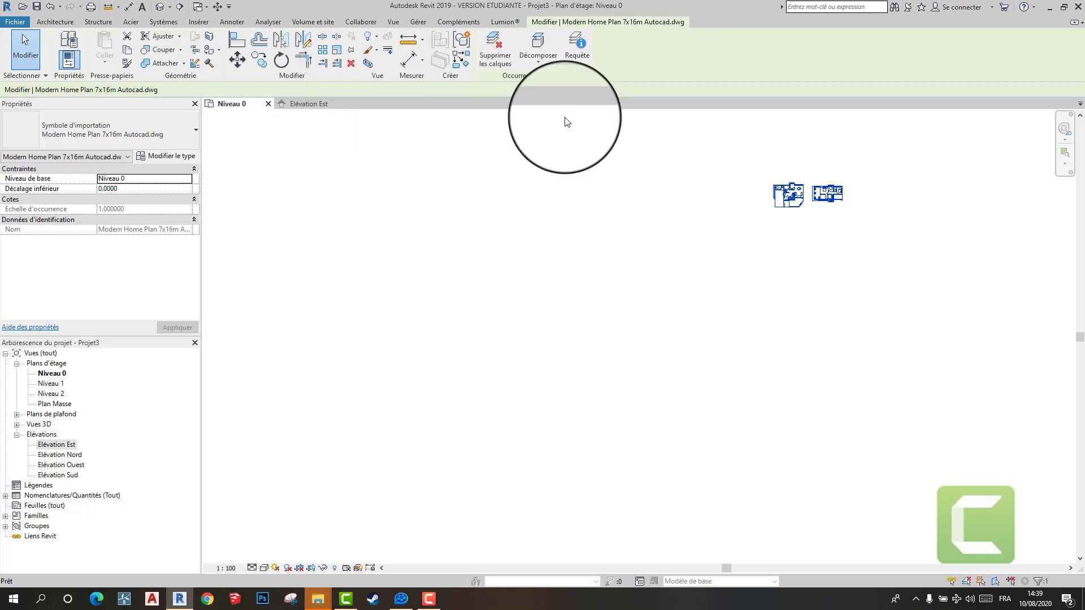
# - Move the unpinned drawing into the middle of the four elevation markers
pyautogui.scroll(-2, 791, 195)
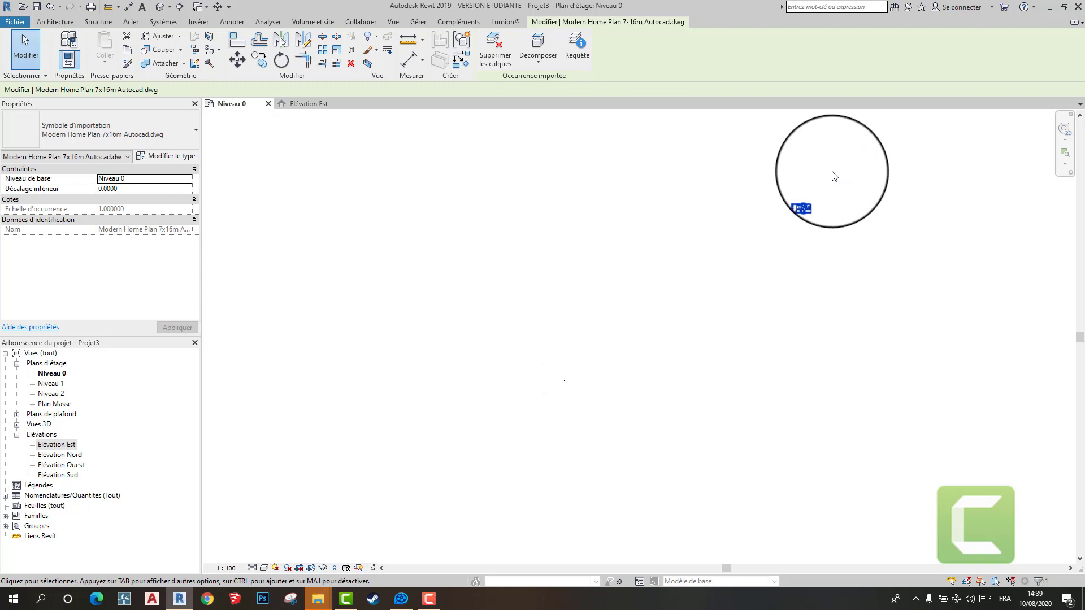
pyautogui.moveTo(816, 188)
pyautogui.mouseDown()
pyautogui.moveTo(571, 382)
pyautogui.moveTo(537, 384)
pyautogui.mouseUp()
pyautogui.scroll(3, 536, 405)
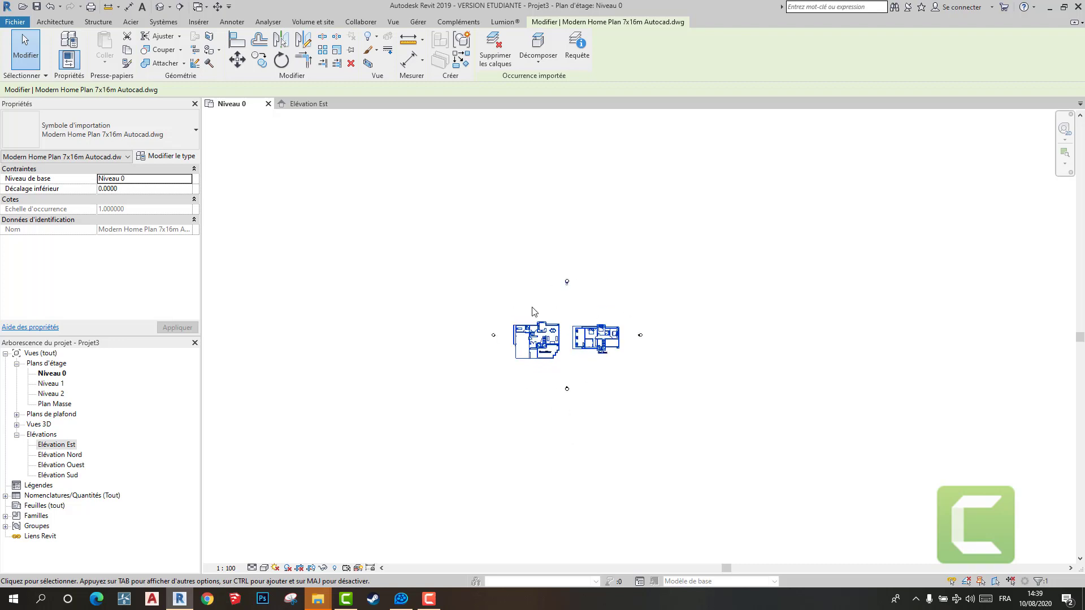
pyautogui.scroll(3, 567, 293)
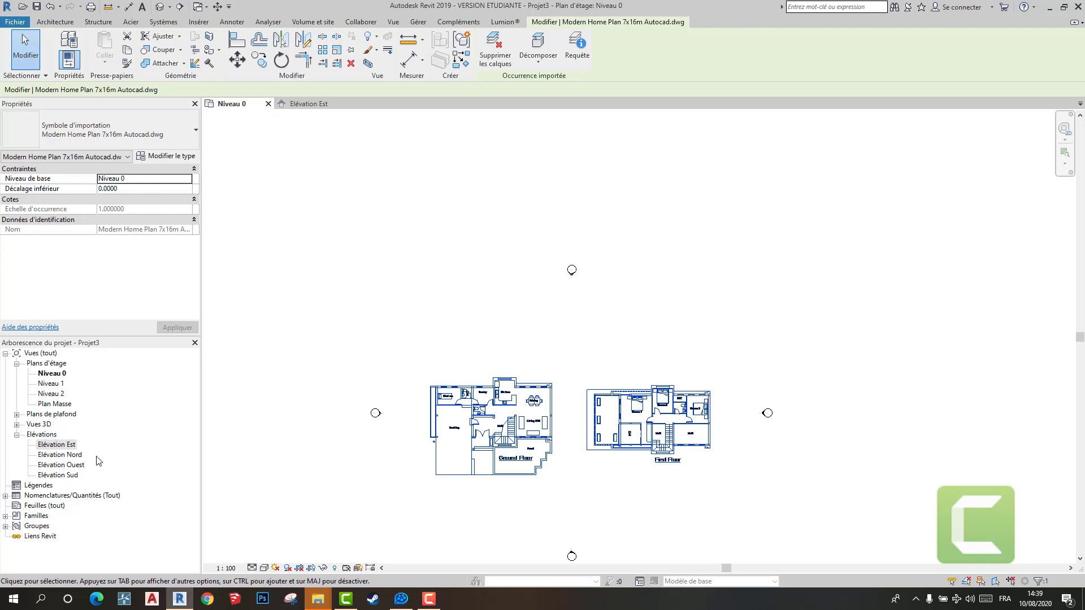
pyautogui.scroll(-3, 594, 305)
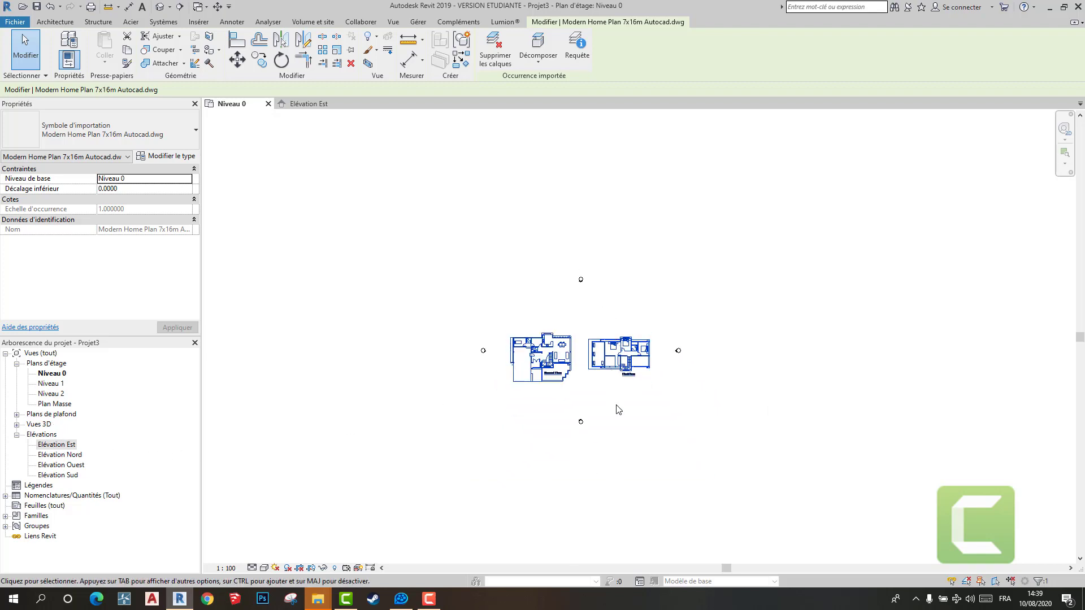
pyautogui.scroll(2, 618, 409)
pyautogui.scroll(-2, 605, 284)
pyautogui.moveTo(605, 284); pyautogui.dragTo(532, 284, button='middle')
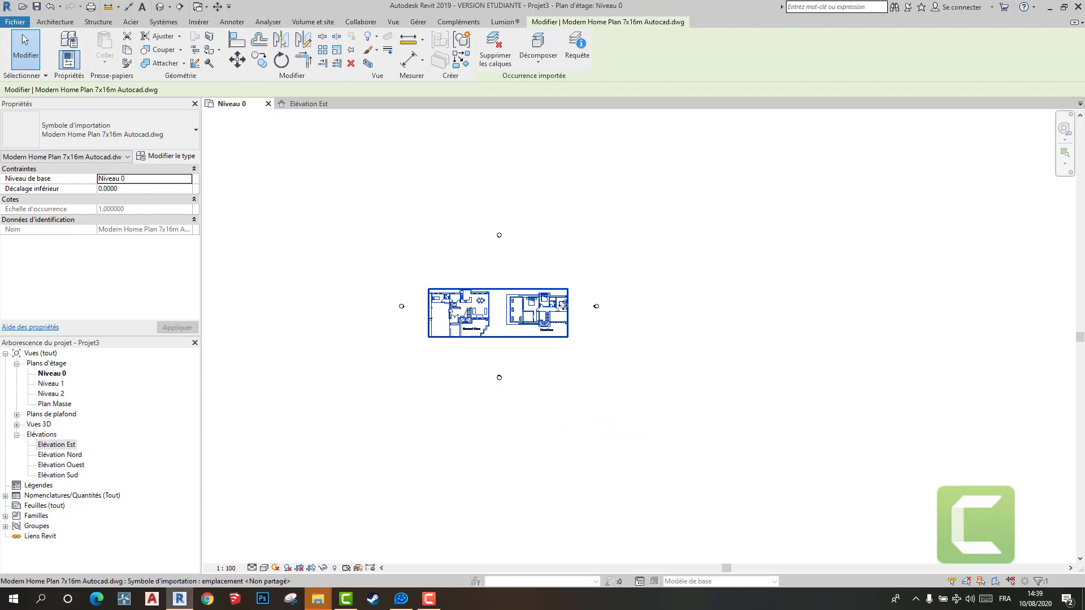
pyautogui.scroll(5, 491, 294)
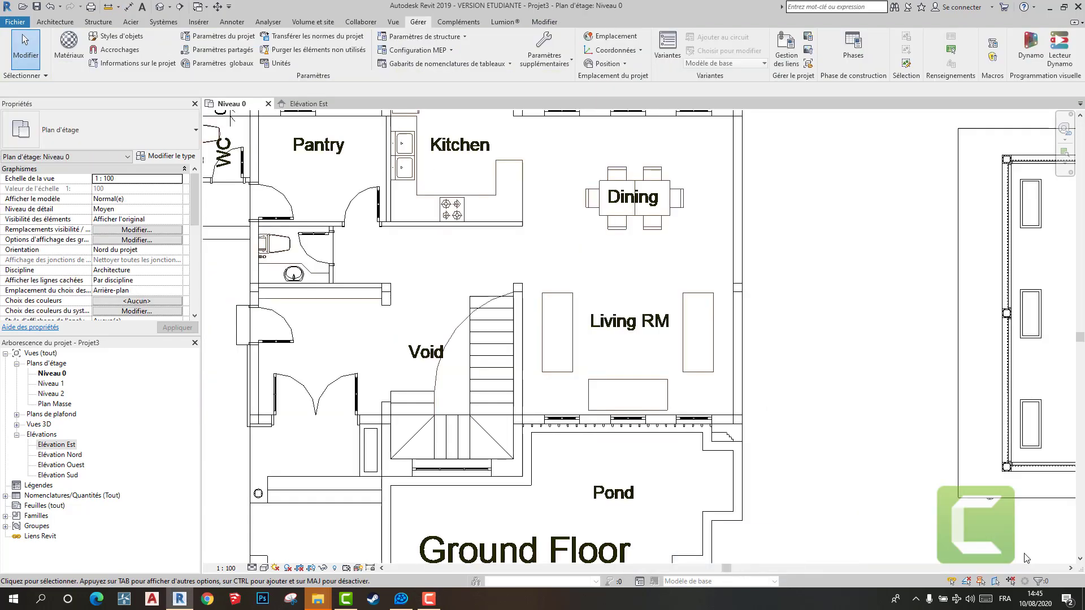
pyautogui.scroll(-2, 328, 340)
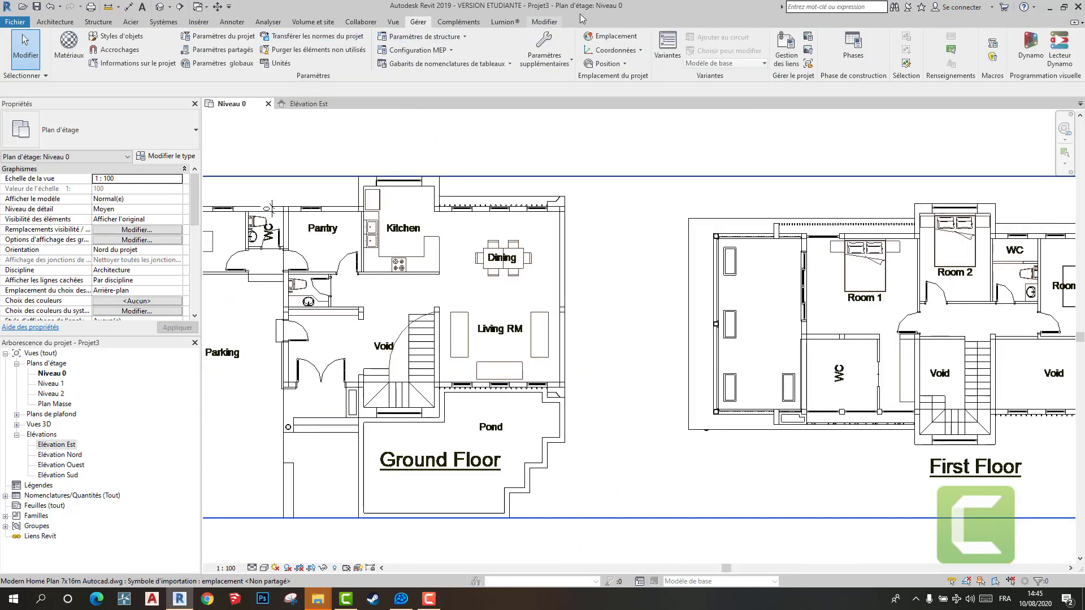
# - Place an aligned dimension across the thickness of the Living RM's outer wall on the Ground Floor plan
pyautogui.click(544, 22)
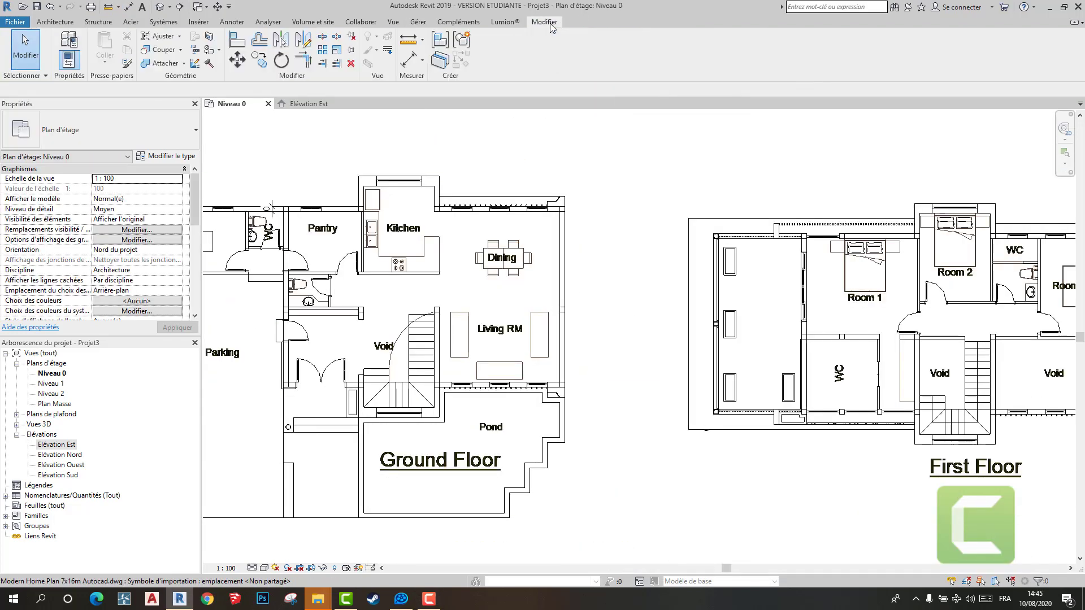
pyautogui.click(412, 62)
pyautogui.scroll(4, 558, 366)
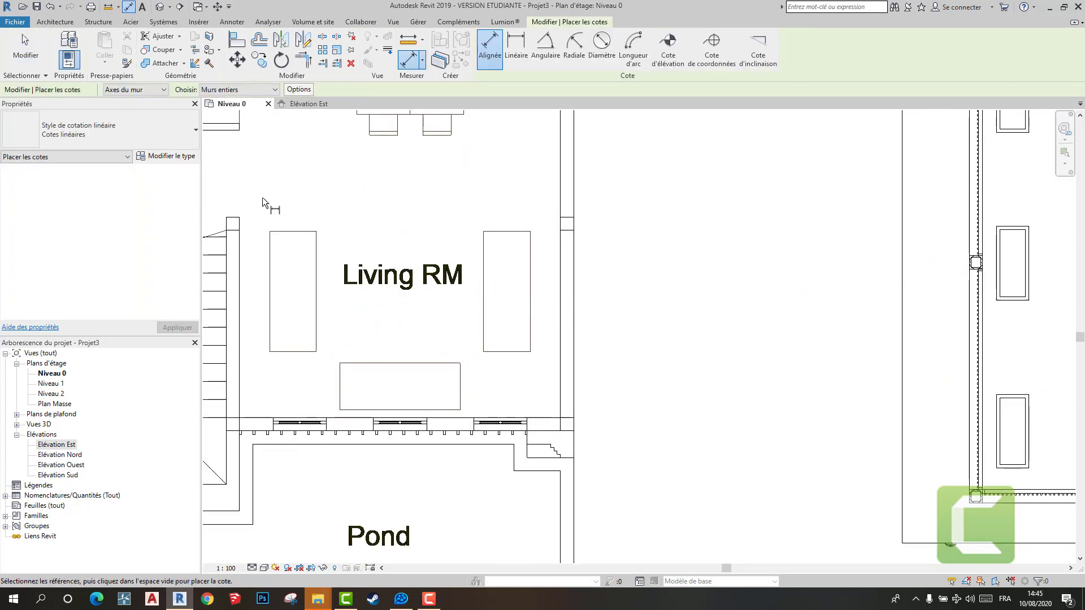
pyautogui.scroll(2, 580, 310)
pyautogui.click(530, 364)
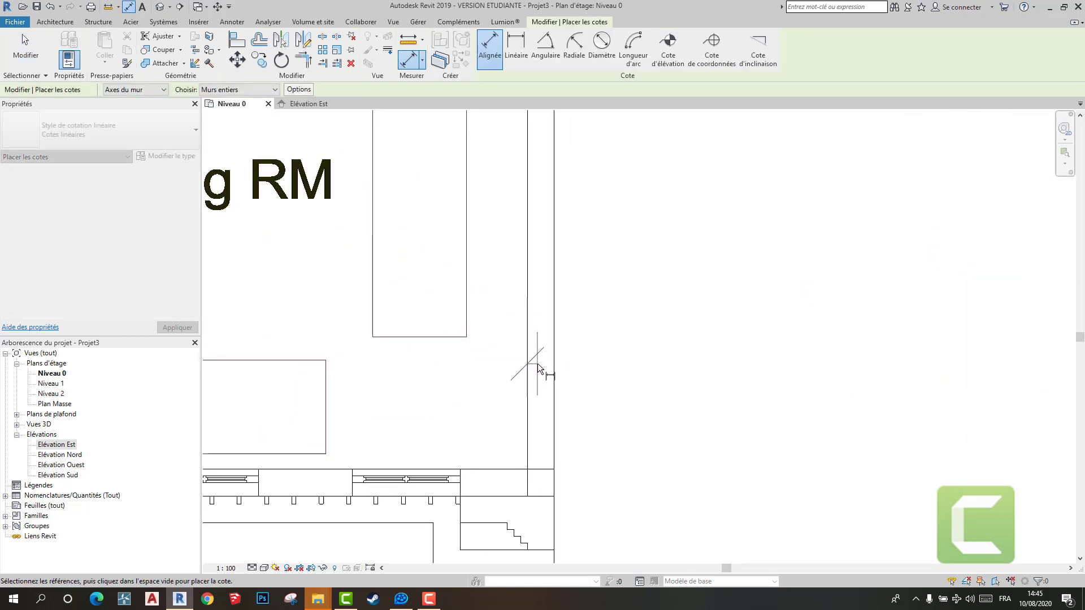
pyautogui.click(553, 359)
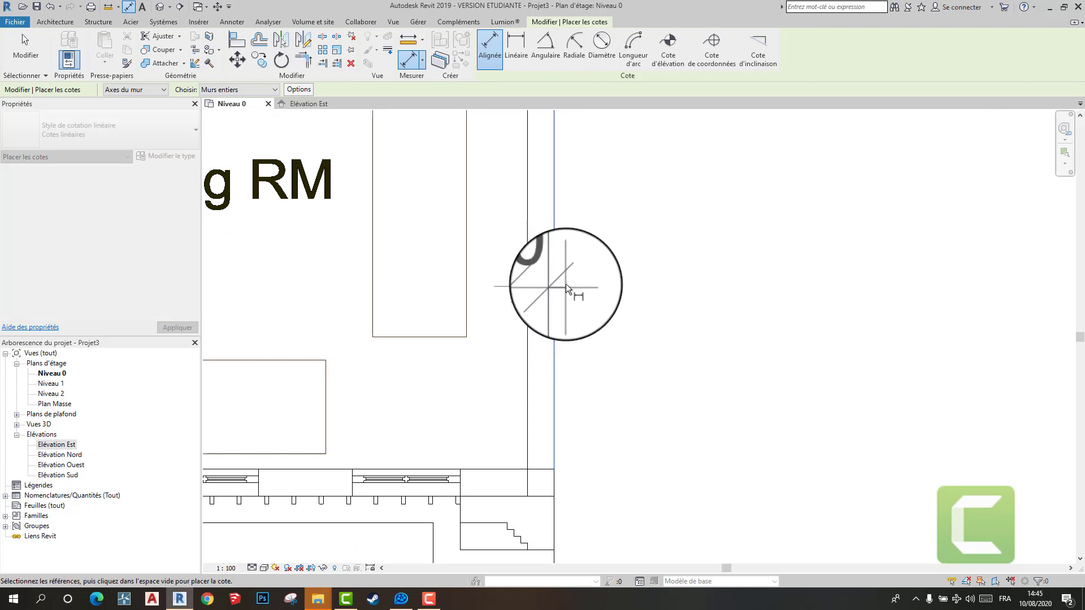
pyautogui.click(563, 296)
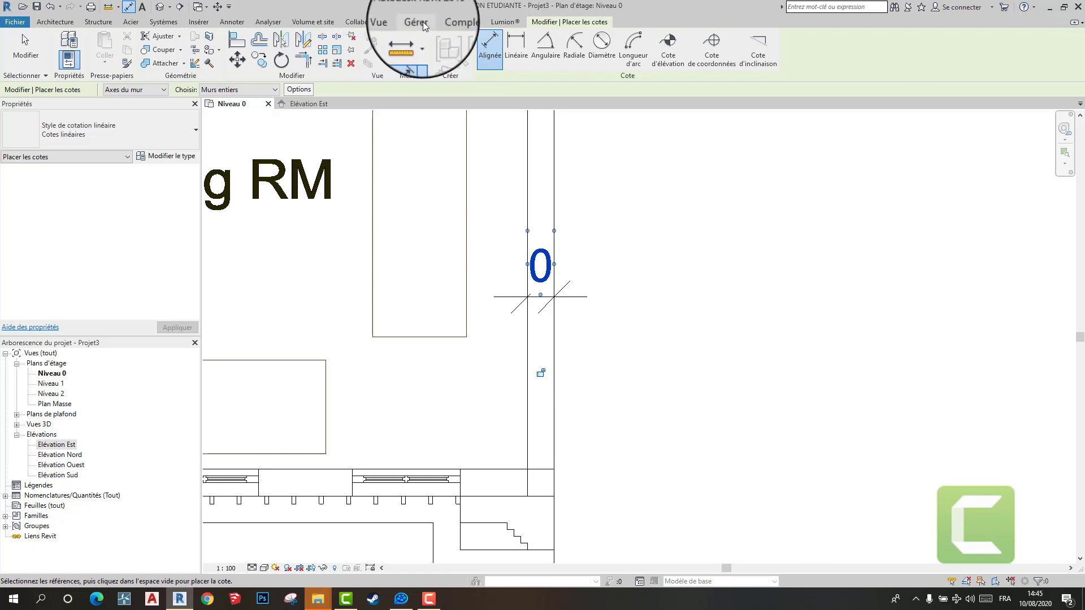
# - Set the project's length unit format to round to 2 decimals in metres
pyautogui.click(418, 21)
pyautogui.click(268, 64)
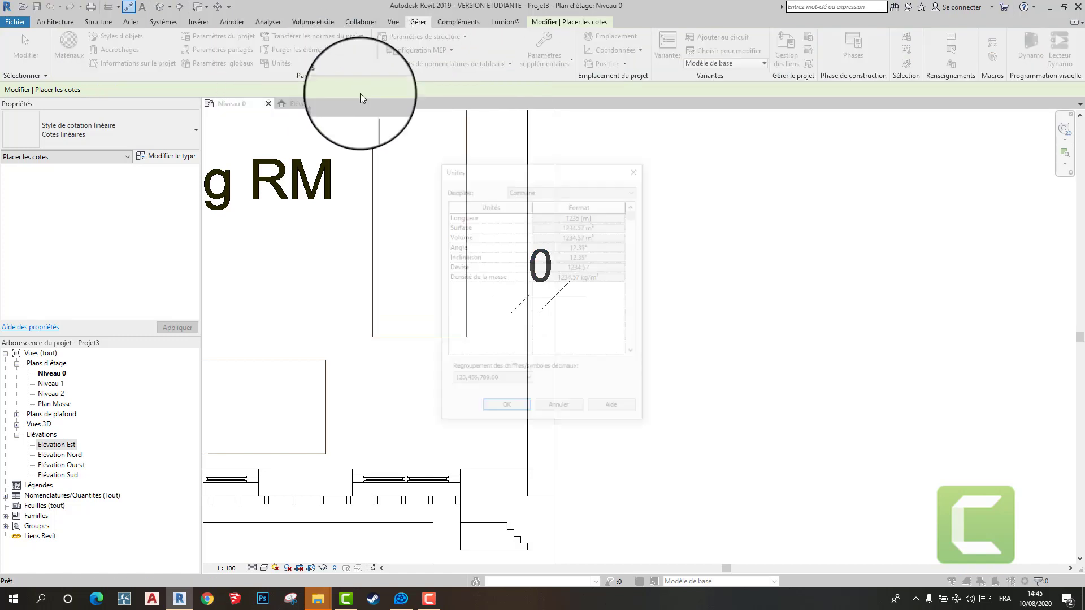
pyautogui.click(595, 218)
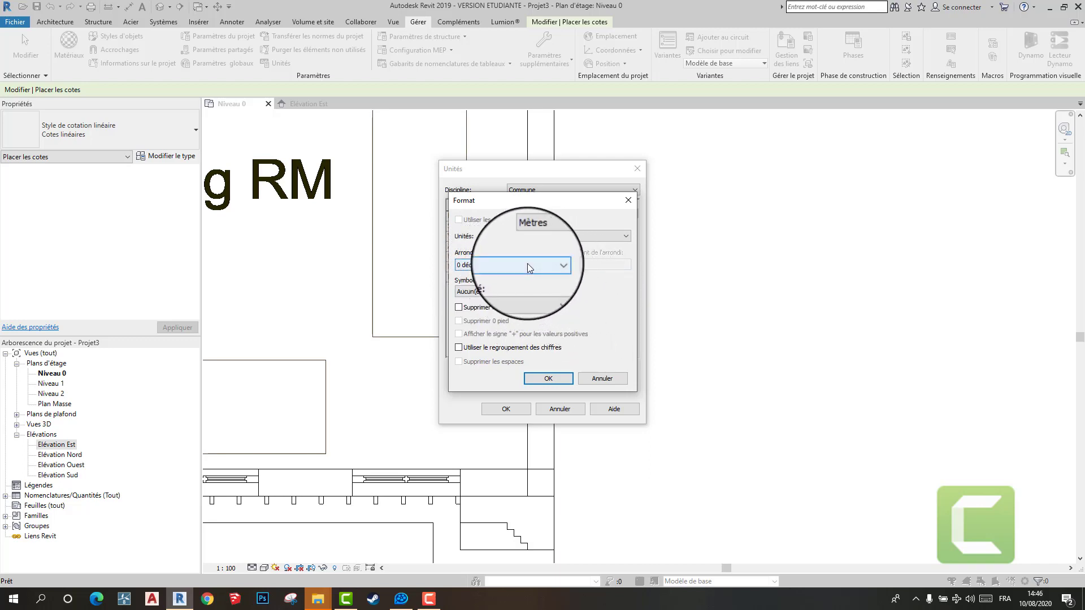
pyautogui.click(543, 265)
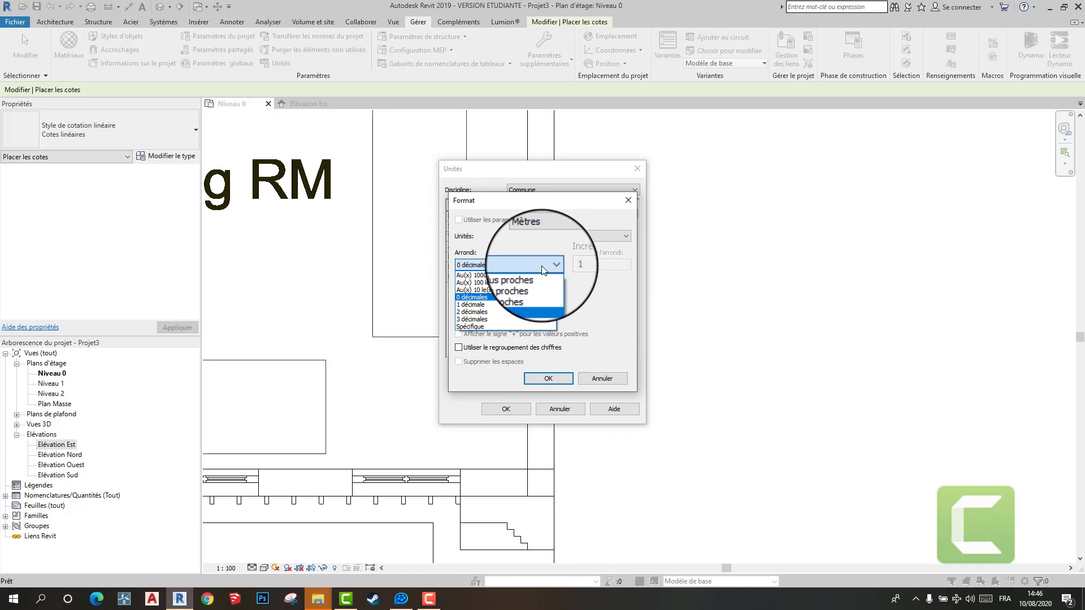
pyautogui.click(508, 312)
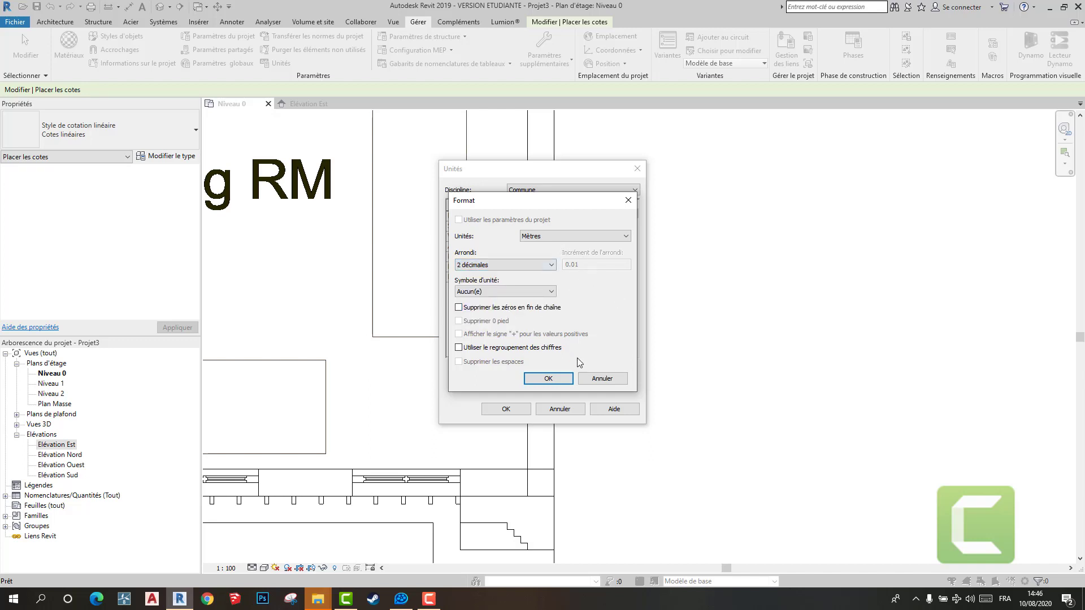
pyautogui.click(548, 379)
pyautogui.click(526, 409)
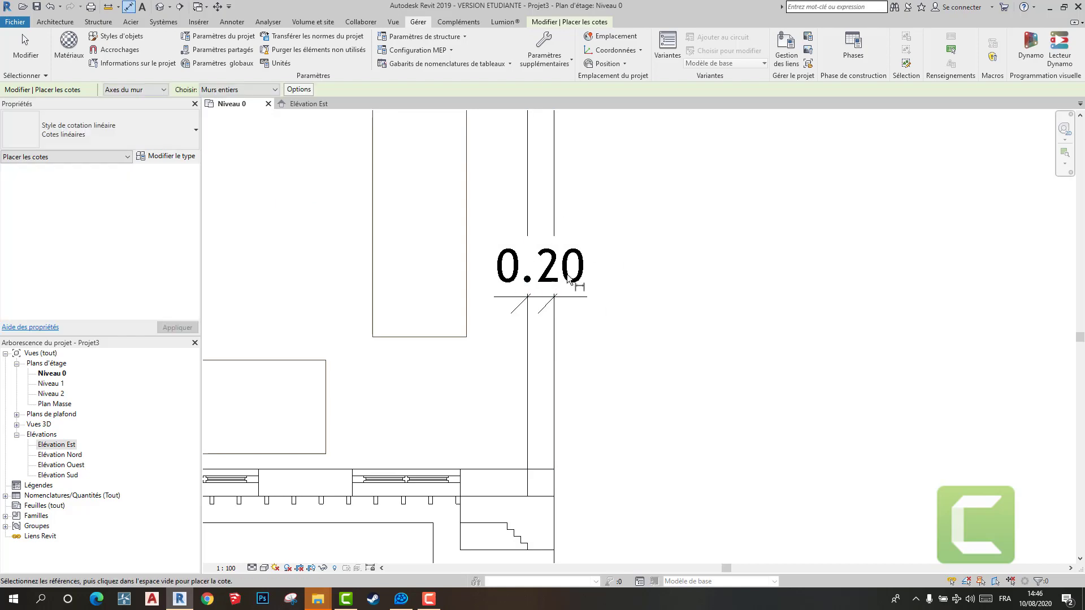
# - Add an aligned dimension across the thickness of the Kitchen's upper outer wall beside the window
pyautogui.scroll(-10, 549, 277)
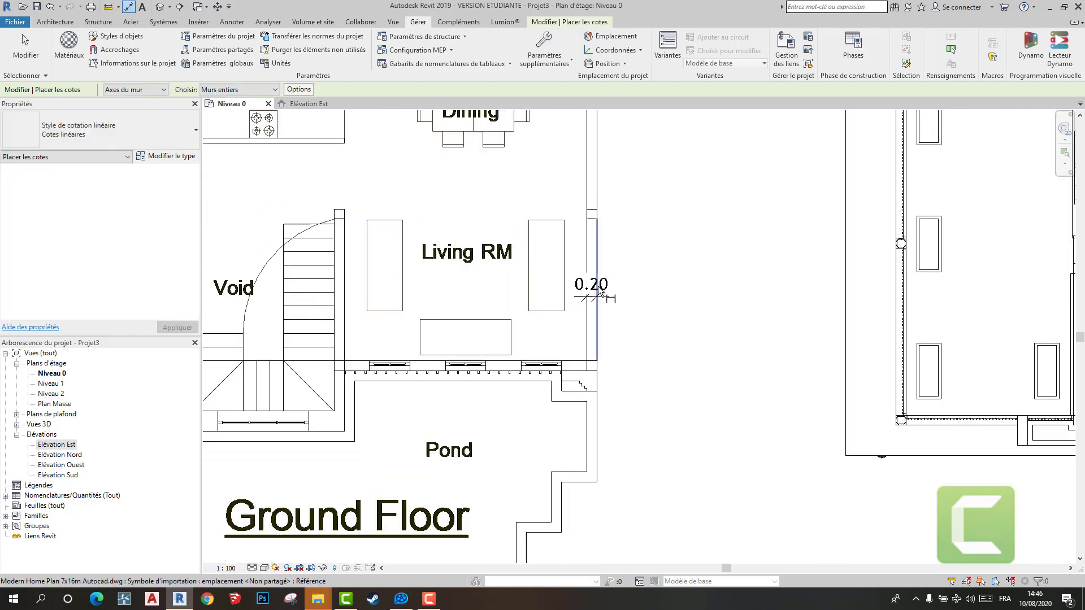
pyautogui.scroll(4, 582, 275)
pyautogui.scroll(-3, 593, 283)
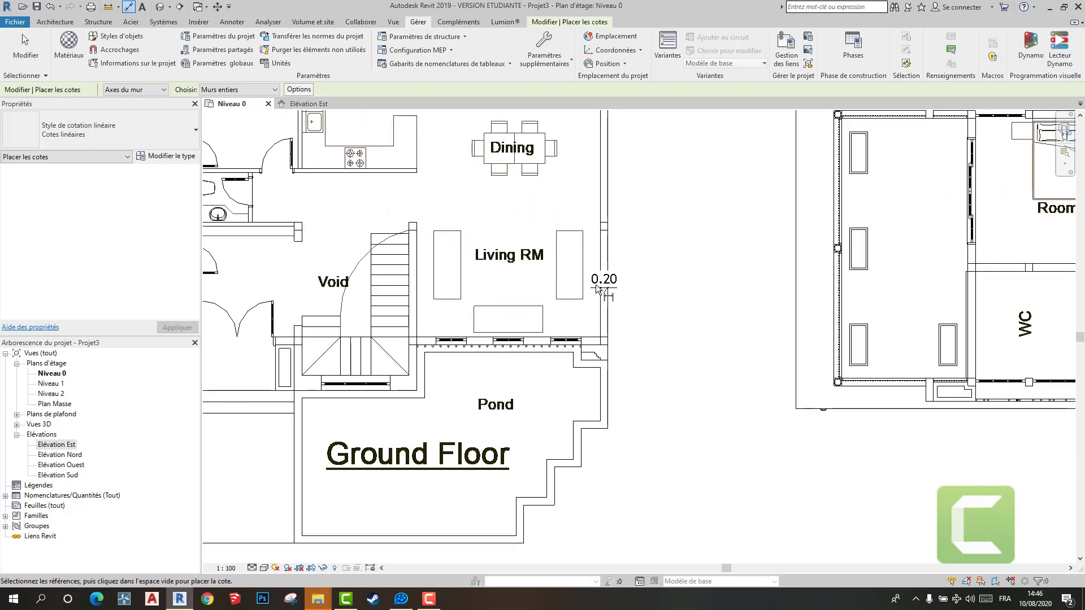
pyautogui.scroll(-2, 599, 290)
pyautogui.scroll(6, 513, 237)
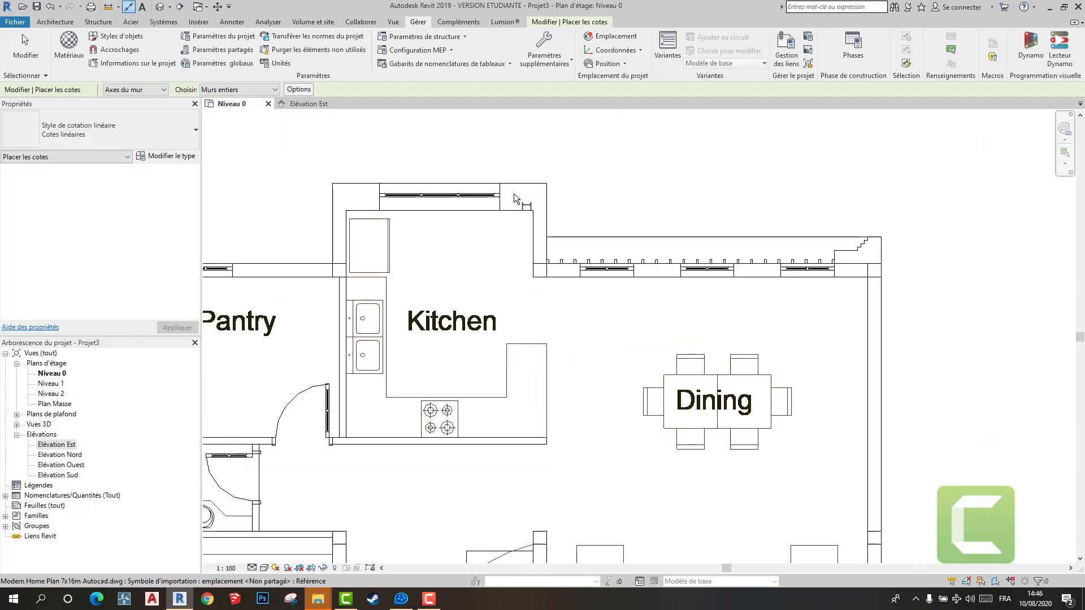
pyautogui.click(514, 188)
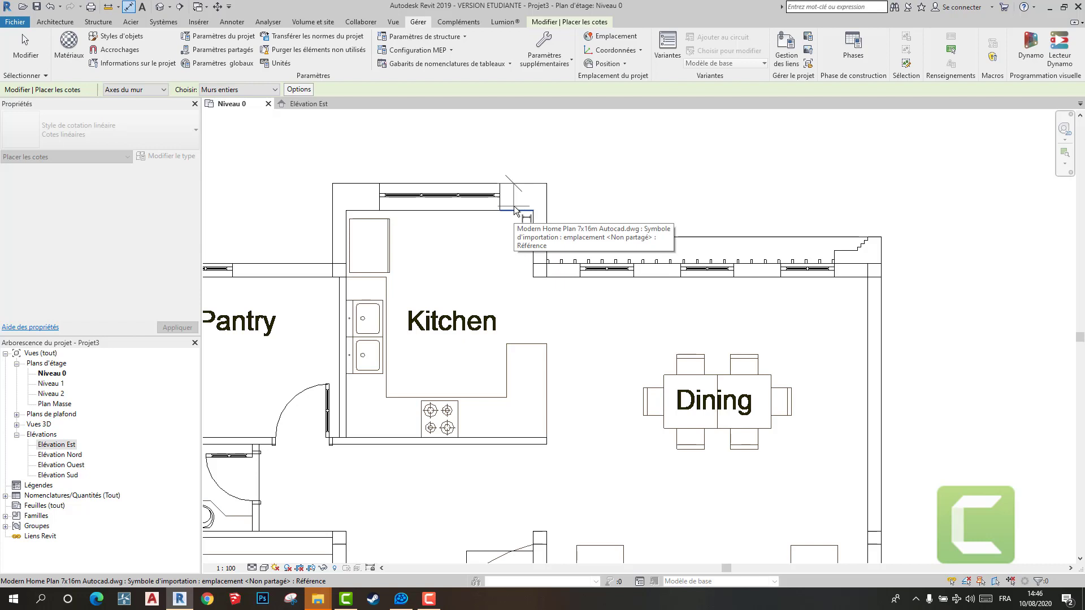
pyautogui.click(514, 210)
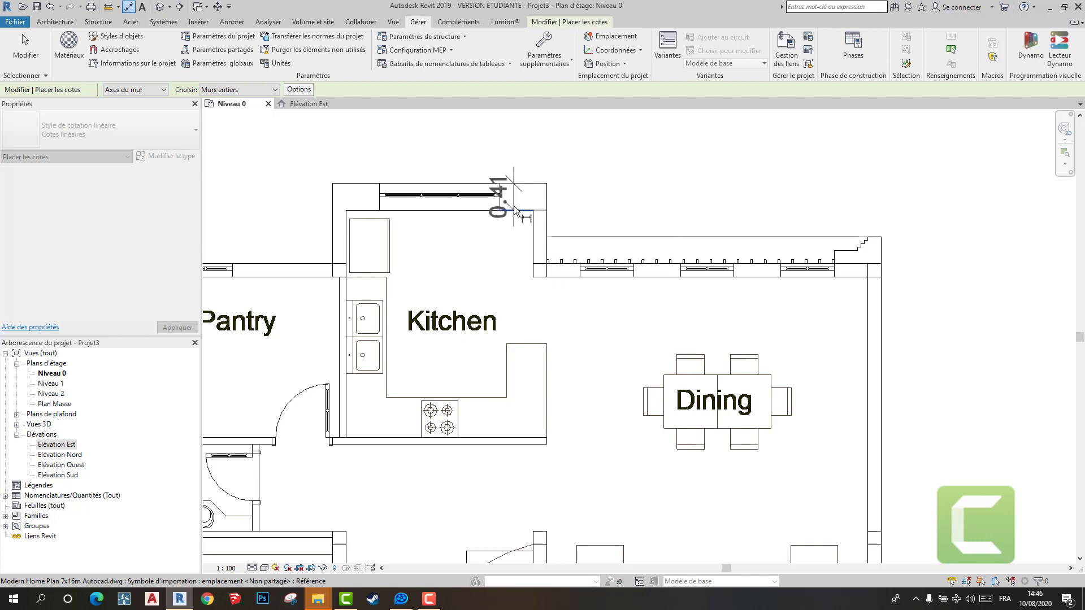
pyautogui.click(569, 200)
pyautogui.rightClick(642, 197)
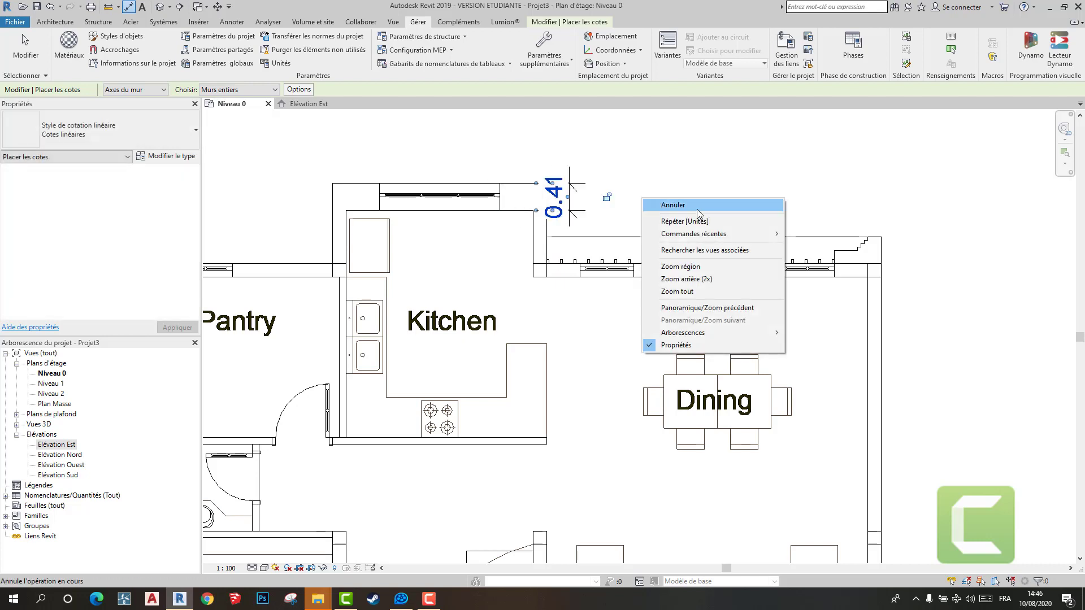
pyautogui.click(696, 205)
pyautogui.scroll(-2, 601, 282)
pyautogui.scroll(5, 482, 331)
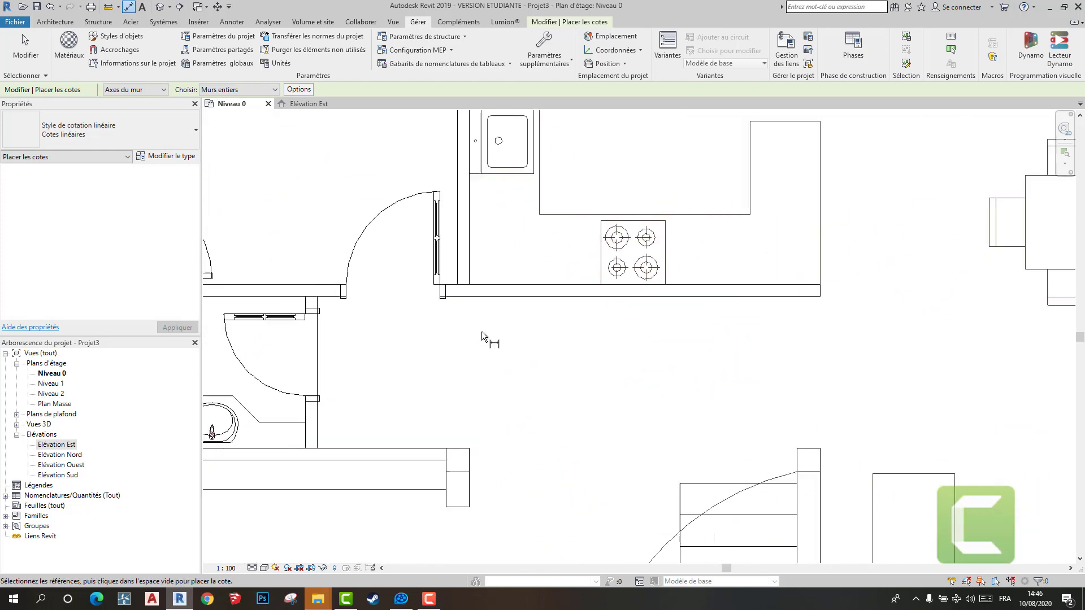
# - Check the thickness of the Kitchen's lower partition wall with an aligned dimension preview, without placing it
pyautogui.click(507, 297)
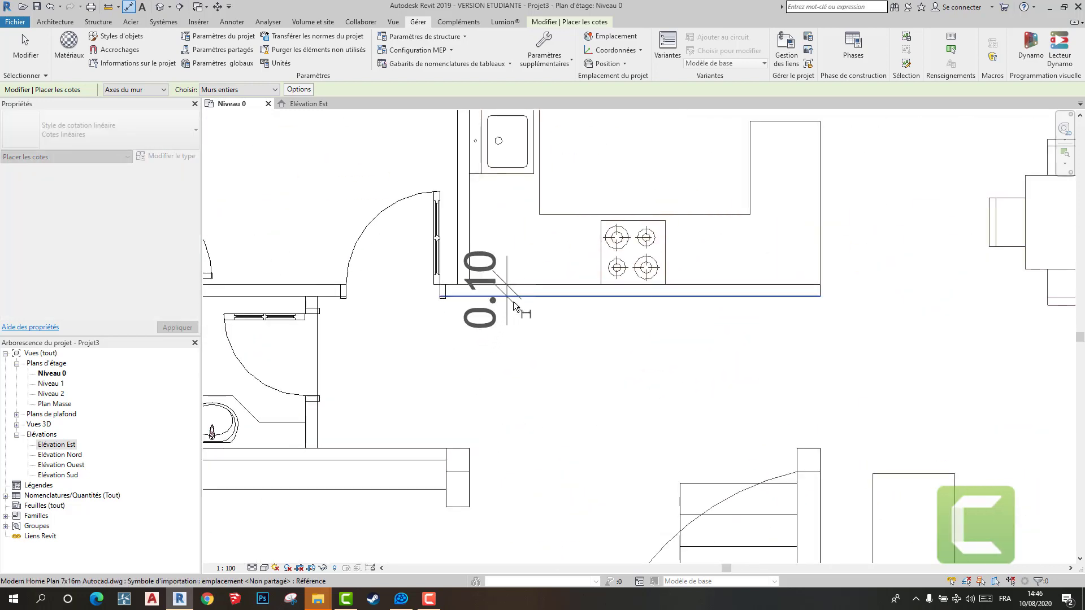
pyautogui.rightClick(526, 309)
pyautogui.click(588, 318)
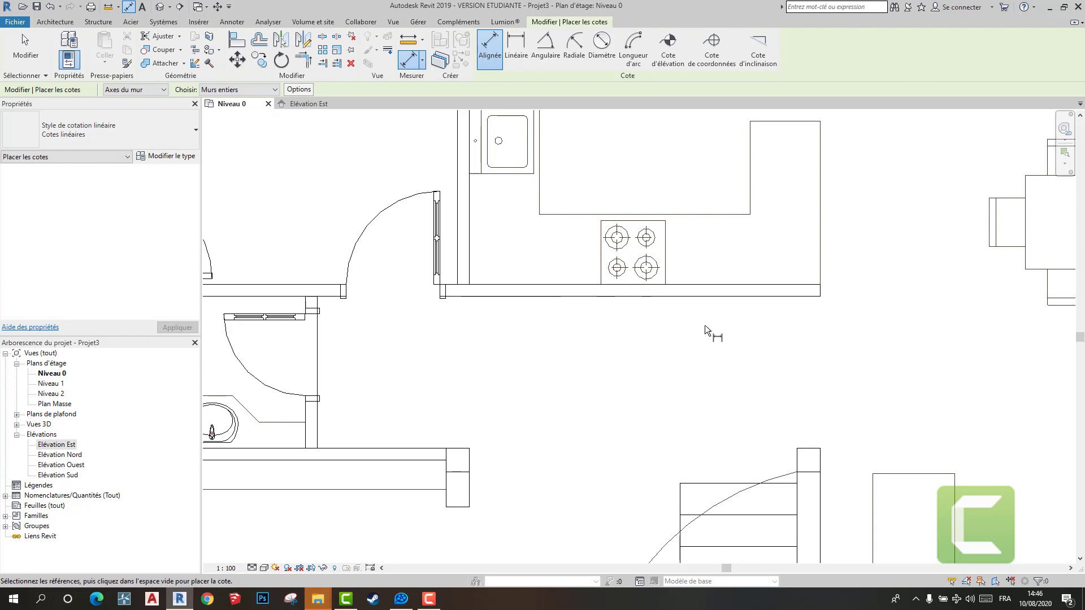
# - Create a basic wall type named Mur ex by duplicating Générique - Ext. 200 mm
pyautogui.click(55, 22)
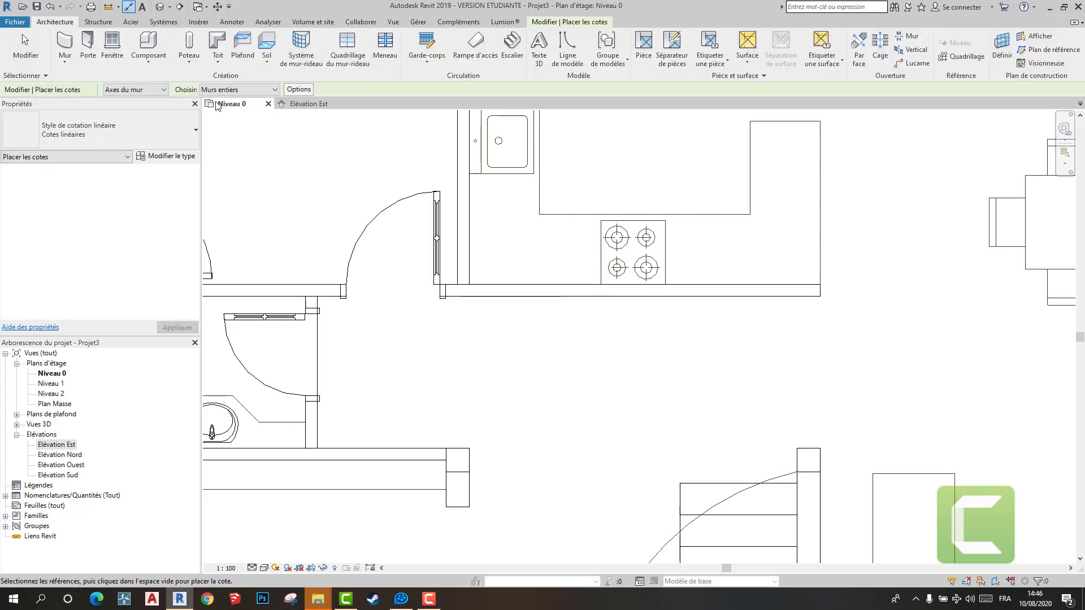
pyautogui.click(88, 46)
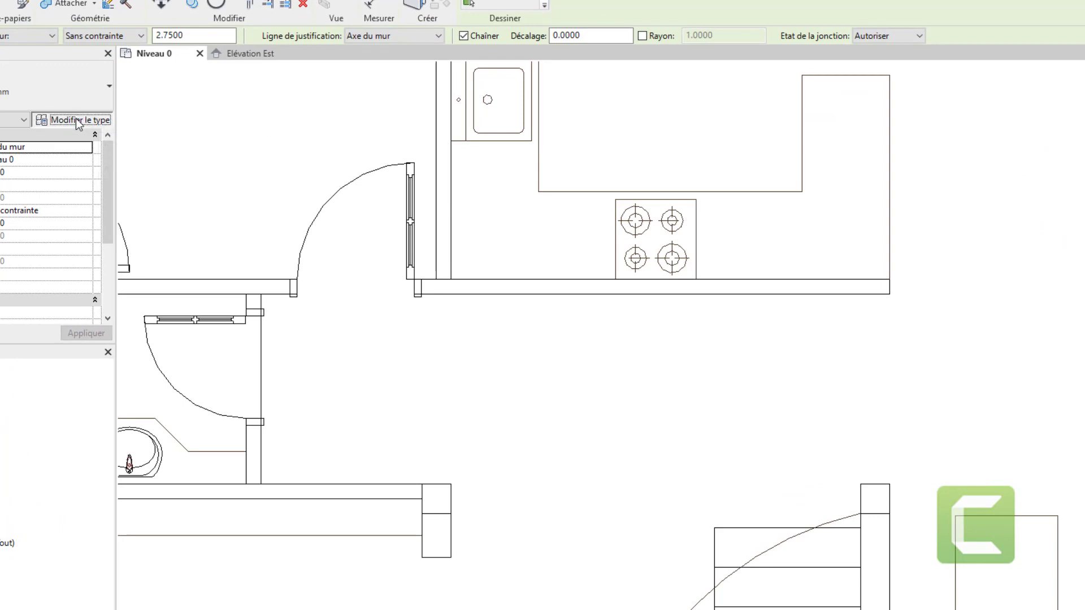
pyautogui.click(78, 121)
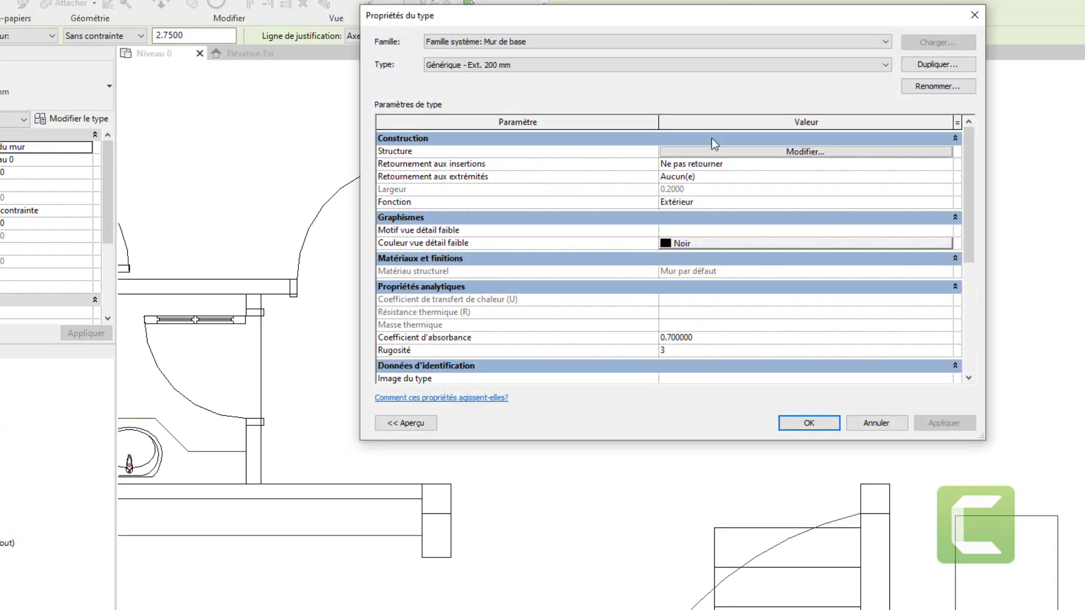
pyautogui.click(934, 66)
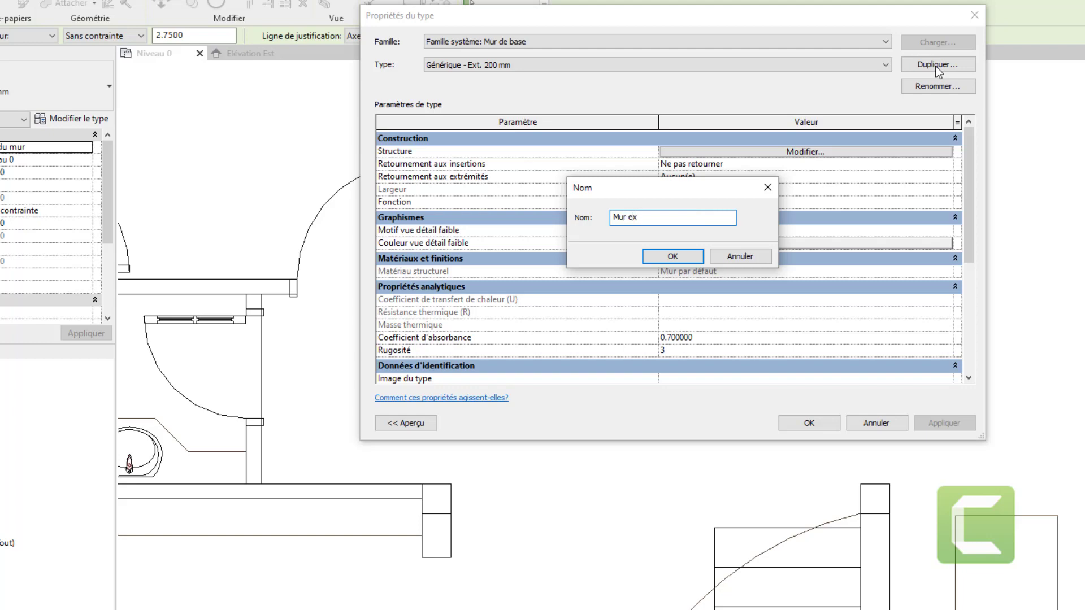
pyautogui.click(672, 255)
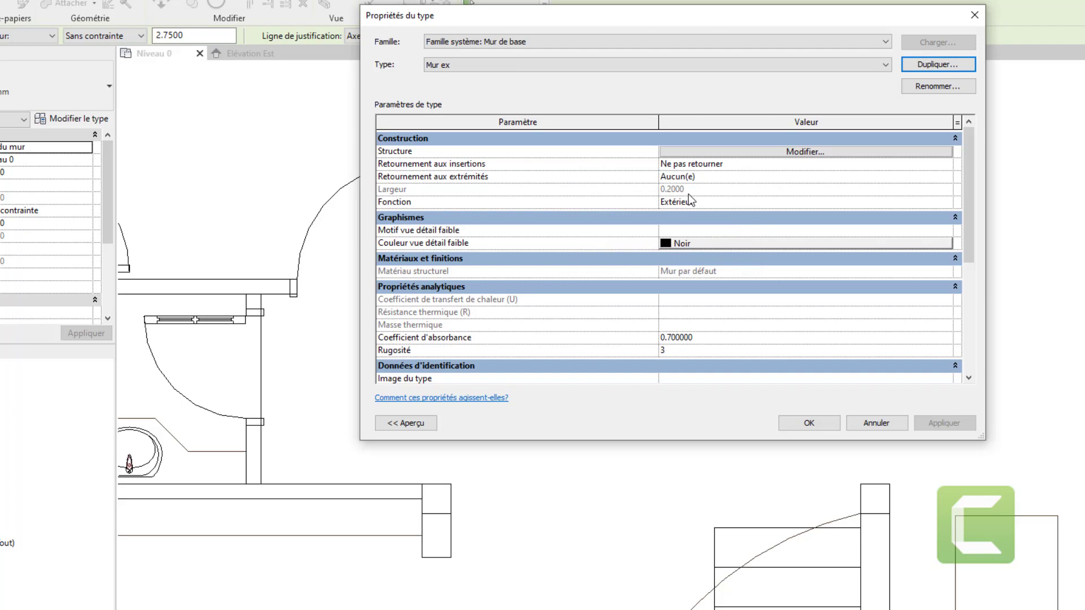
pyautogui.click(788, 420)
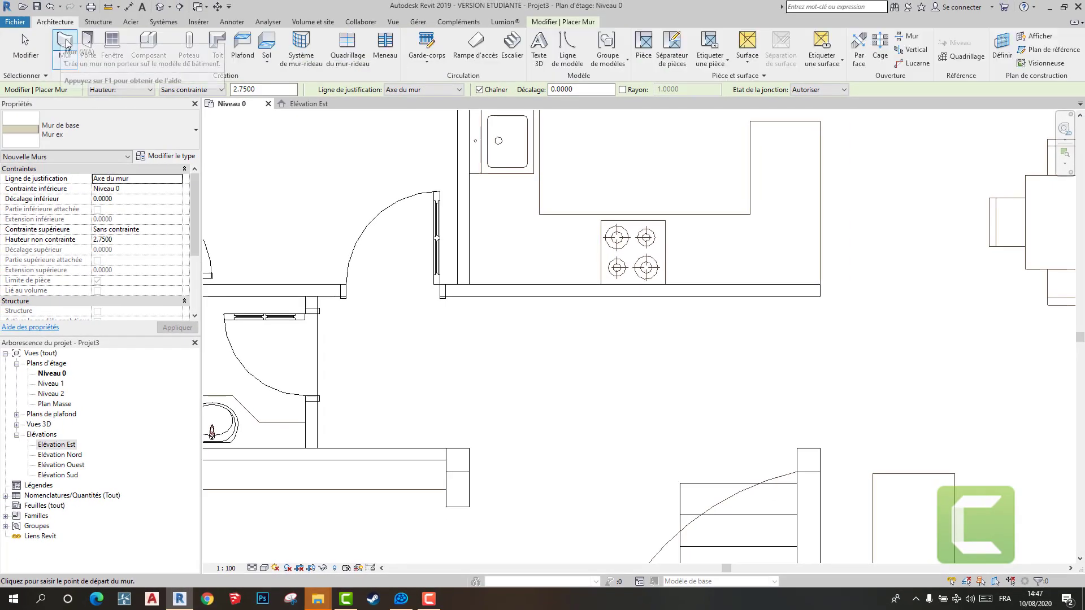
# - Try starting a Mur ex wall along the Mad rm's upper outer wall with the location line on Axe du mur
pyautogui.scroll(-5, 559, 324)
pyautogui.scroll(-1, 566, 334)
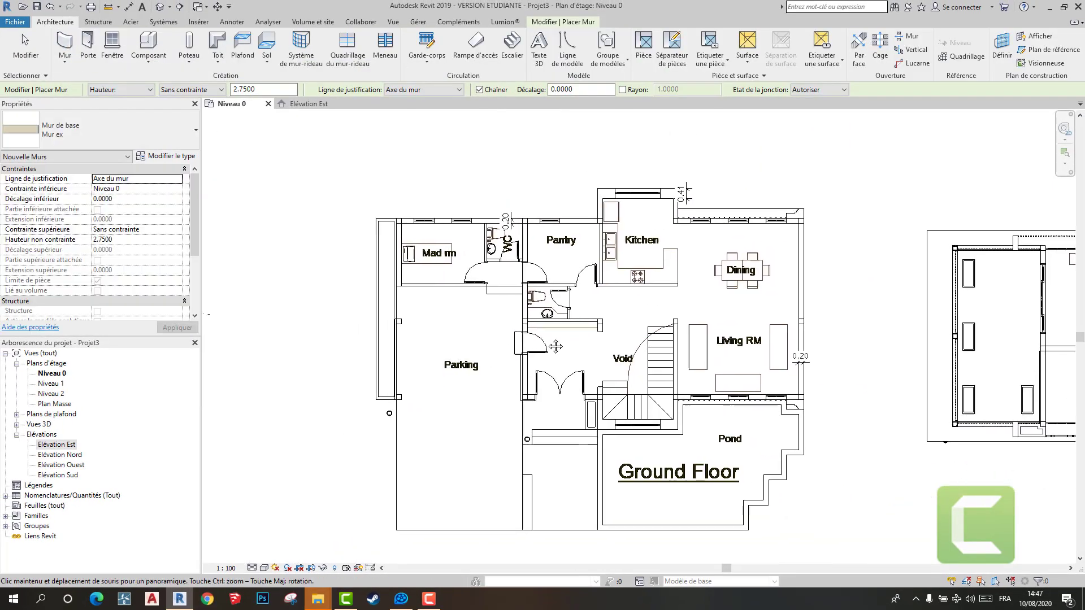
pyautogui.moveTo(554, 346); pyautogui.dragTo(584, 344, button='middle')
pyautogui.scroll(5, 531, 278)
pyautogui.scroll(-5, 561, 327)
pyautogui.scroll(6, 468, 261)
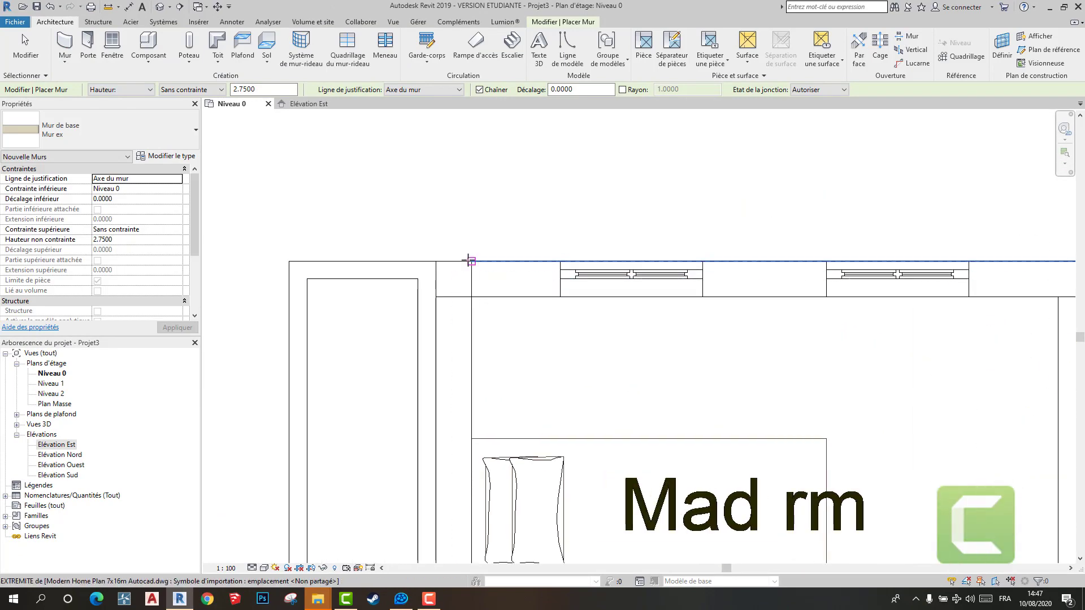
pyautogui.click(469, 261)
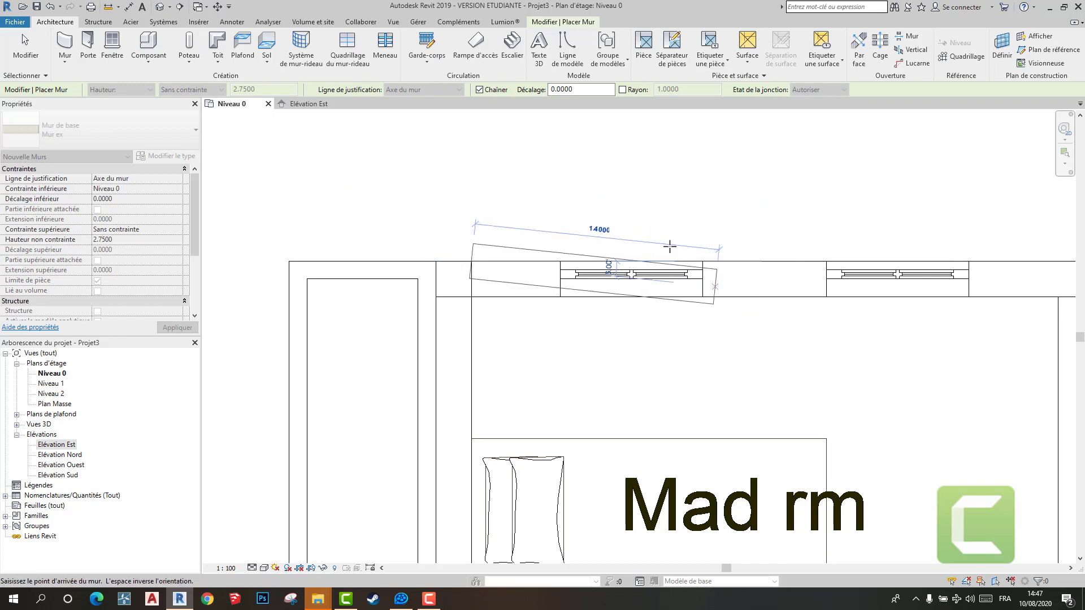
pyautogui.rightClick(509, 209)
pyautogui.click(530, 218)
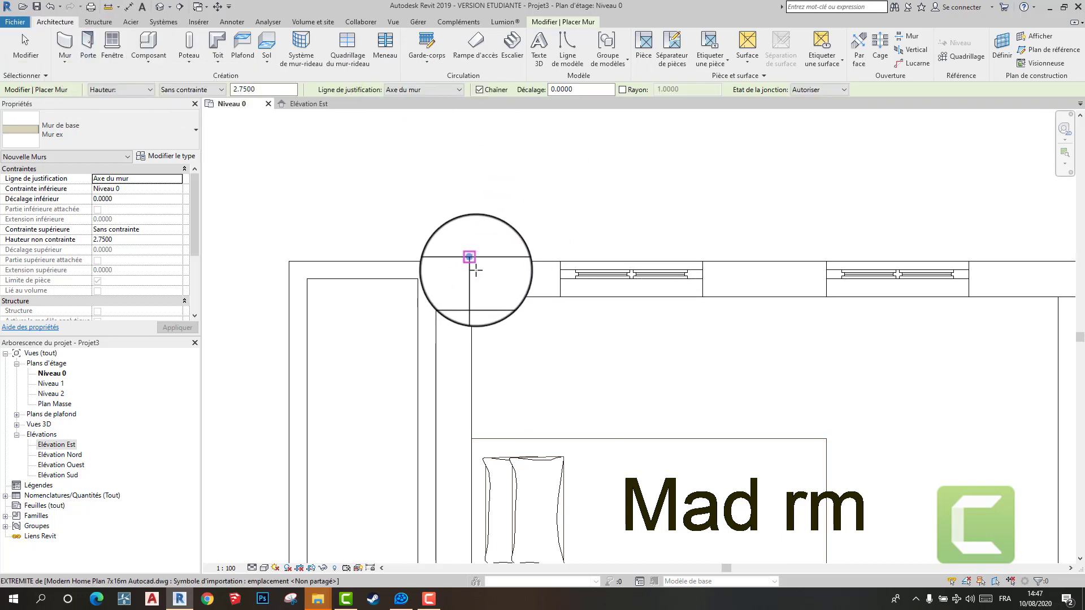
pyautogui.click(471, 278)
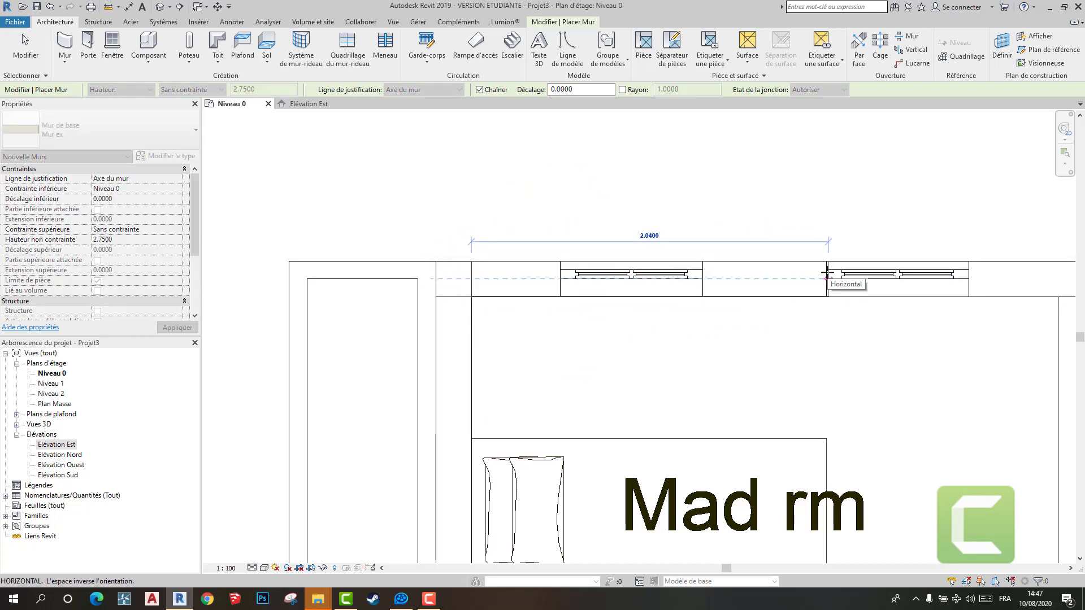
pyautogui.rightClick(757, 211)
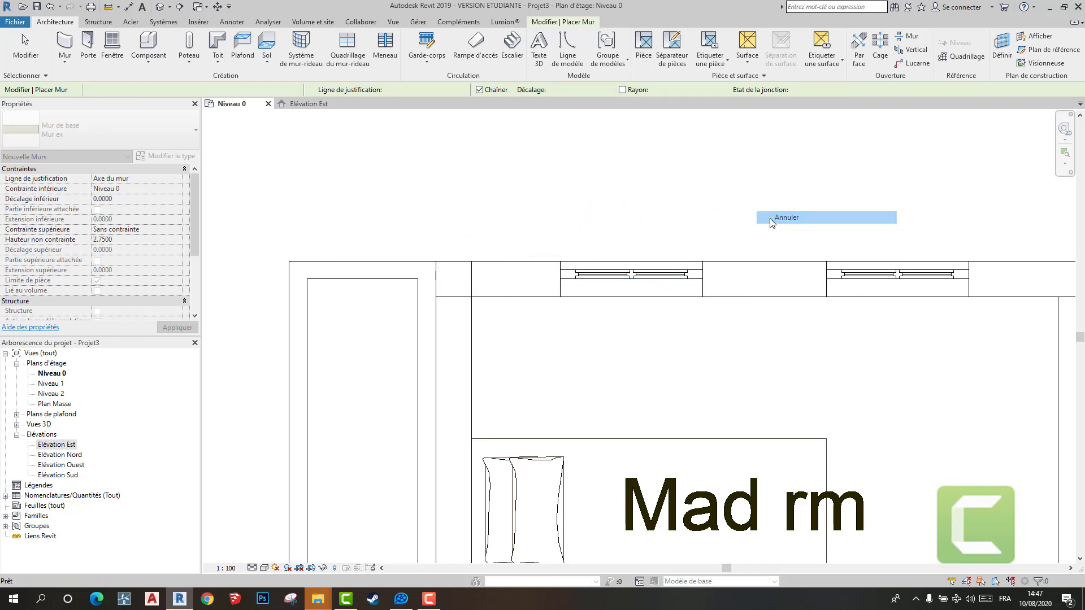
pyautogui.click(771, 219)
# - Try the Nu fini: Extérieur location line with a wall started on the outer face above the Mad rm
pyautogui.click(447, 88)
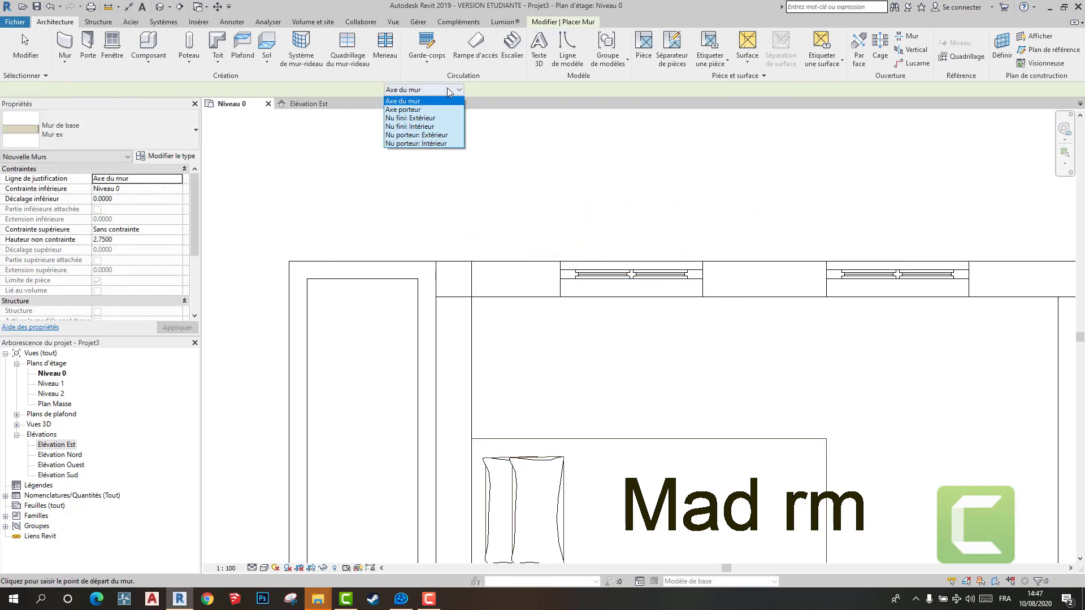
pyautogui.click(439, 119)
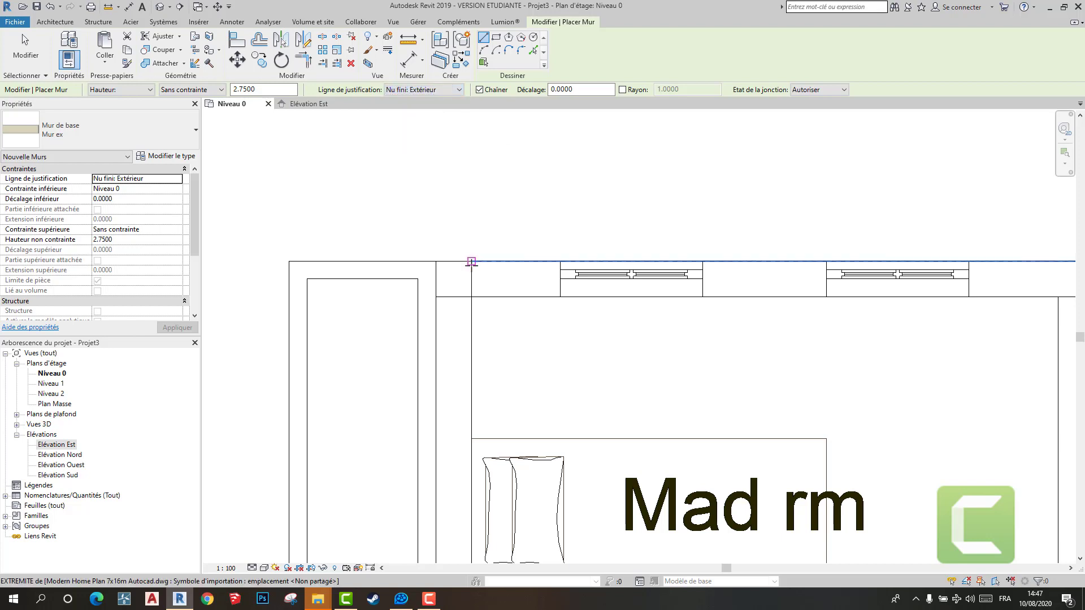
pyautogui.click(471, 262)
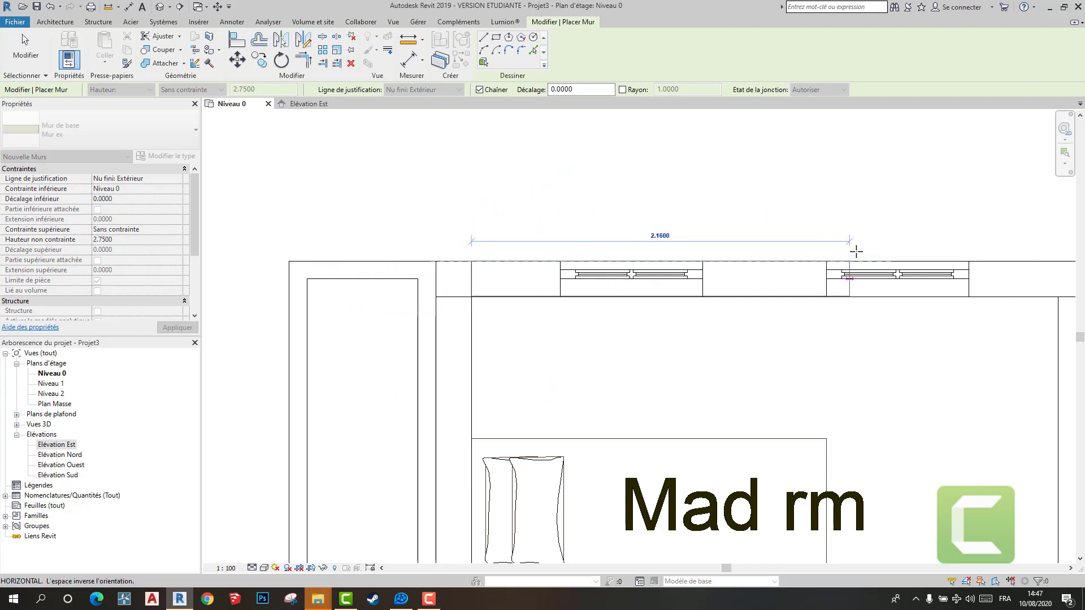
pyautogui.rightClick(854, 233)
pyautogui.click(872, 240)
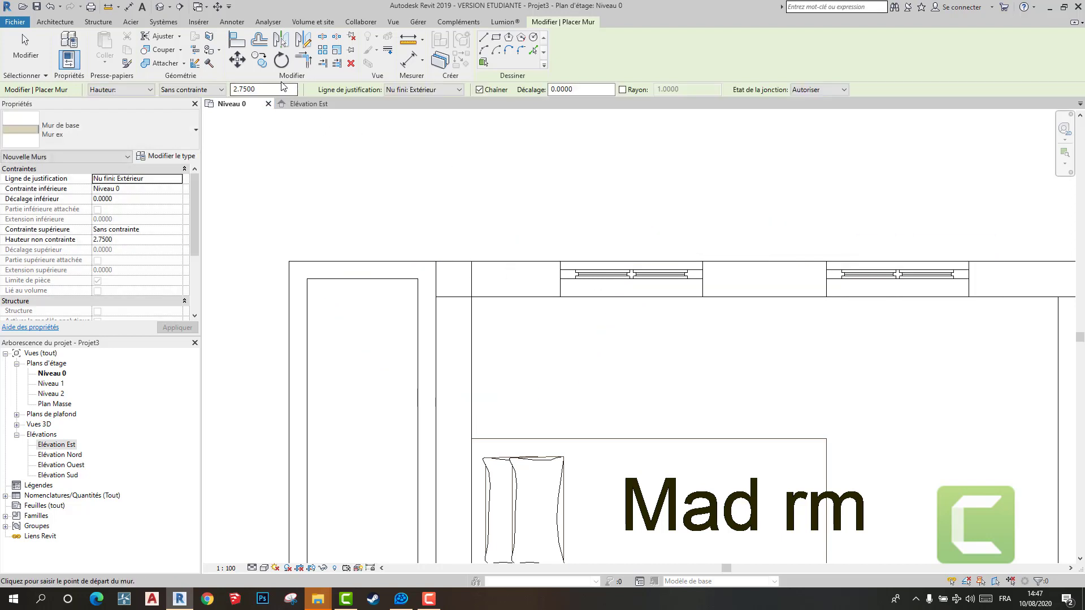
# - Try the Nu fini: Intérieur location line with walls started at the Mad rm's inner corner and on its outer face
pyautogui.click(452, 92)
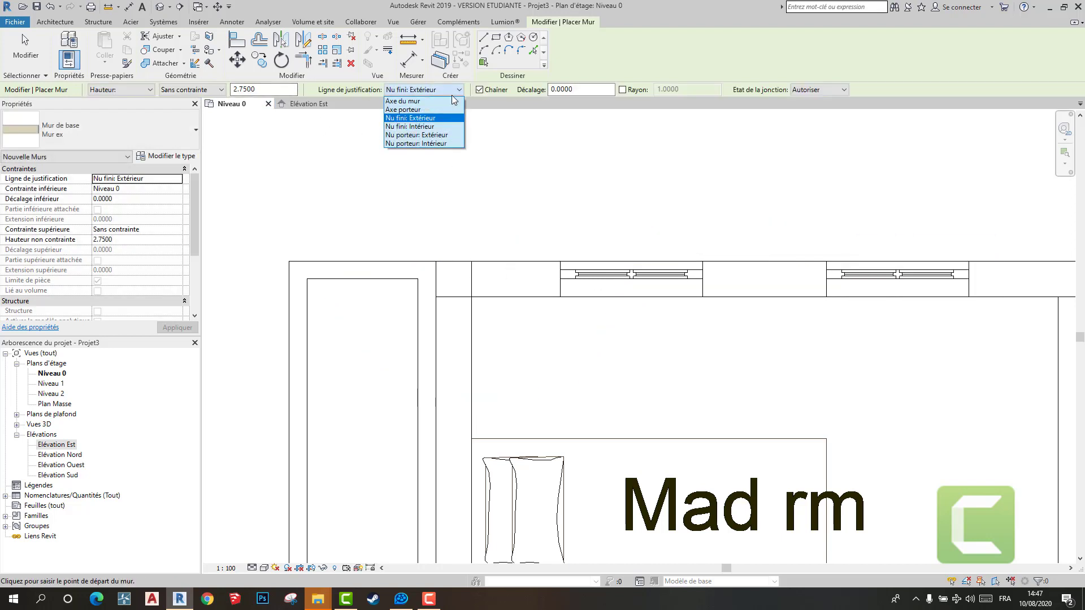
pyautogui.click(448, 126)
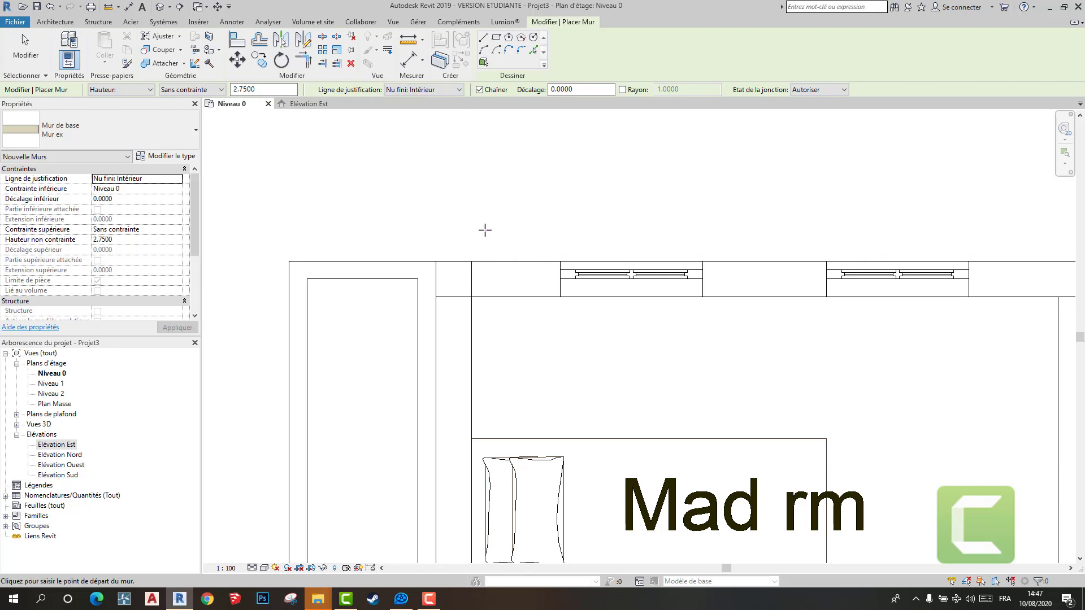
pyautogui.click(471, 296)
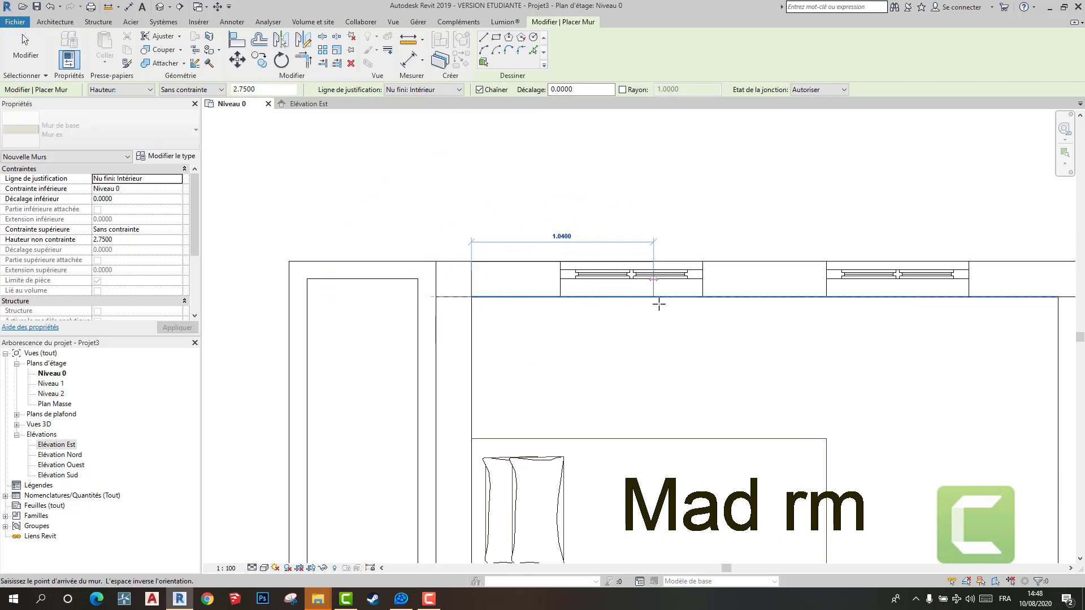
pyautogui.rightClick(670, 222)
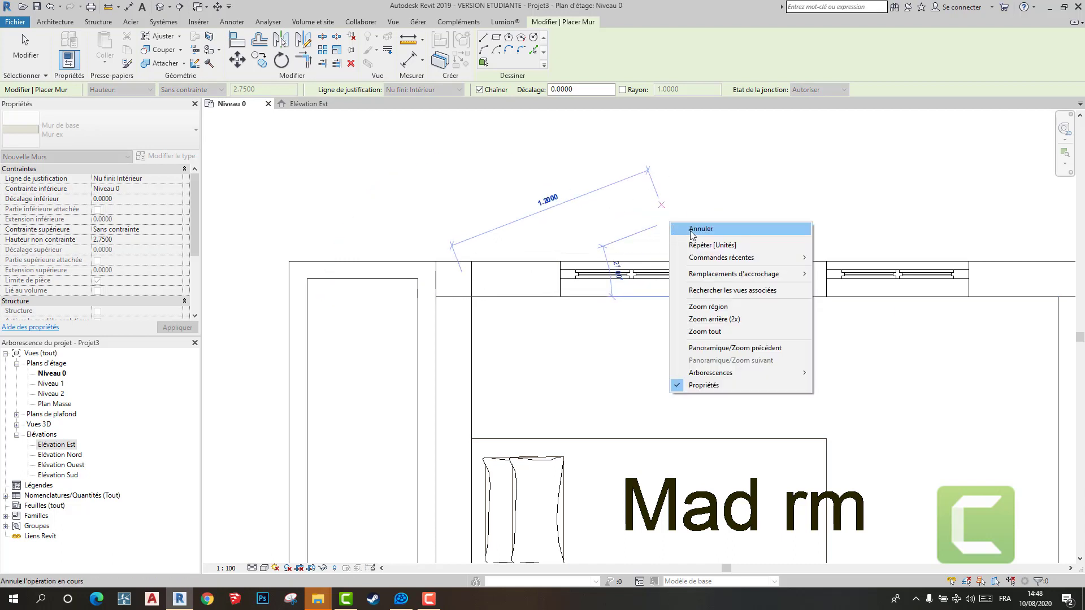
pyautogui.click(693, 229)
pyautogui.click(472, 261)
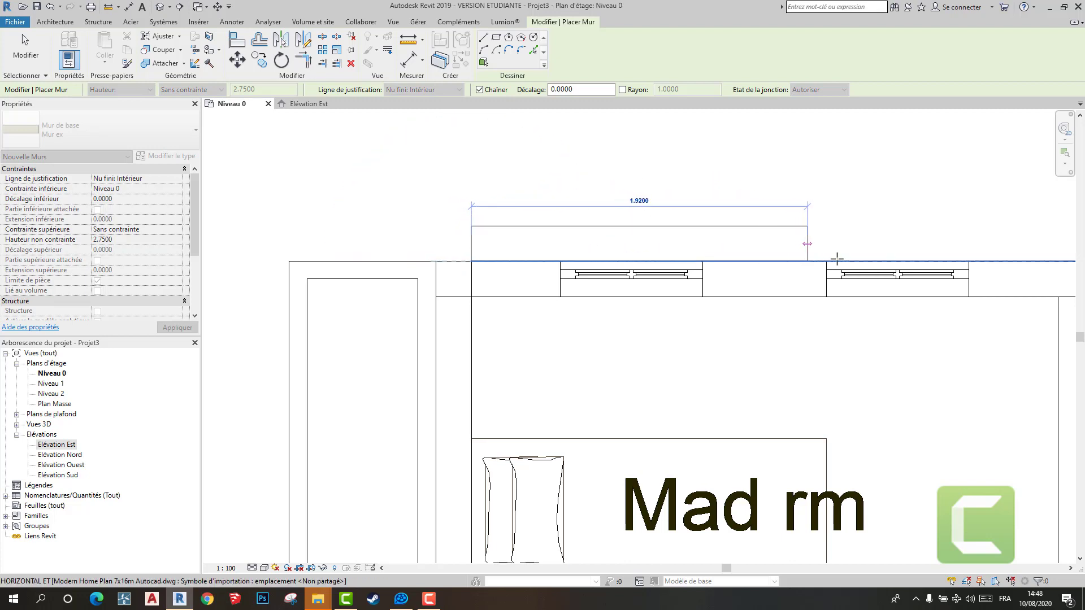
pyautogui.click(841, 219)
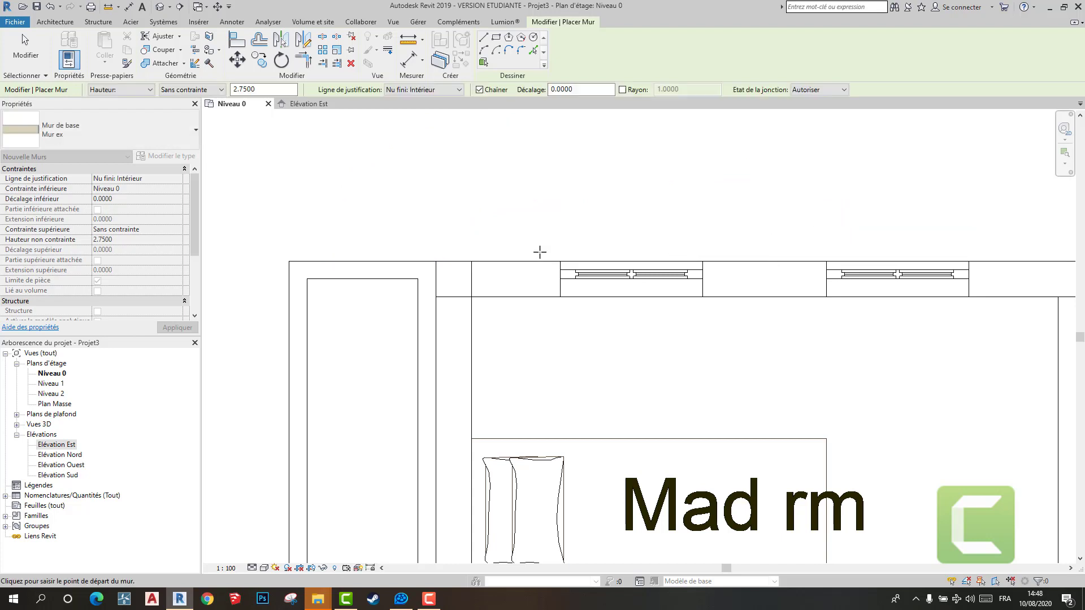
# - Try the Nu fini: Extérieur location line with a wall started at the Mad rm's inner corner
pyautogui.click(442, 91)
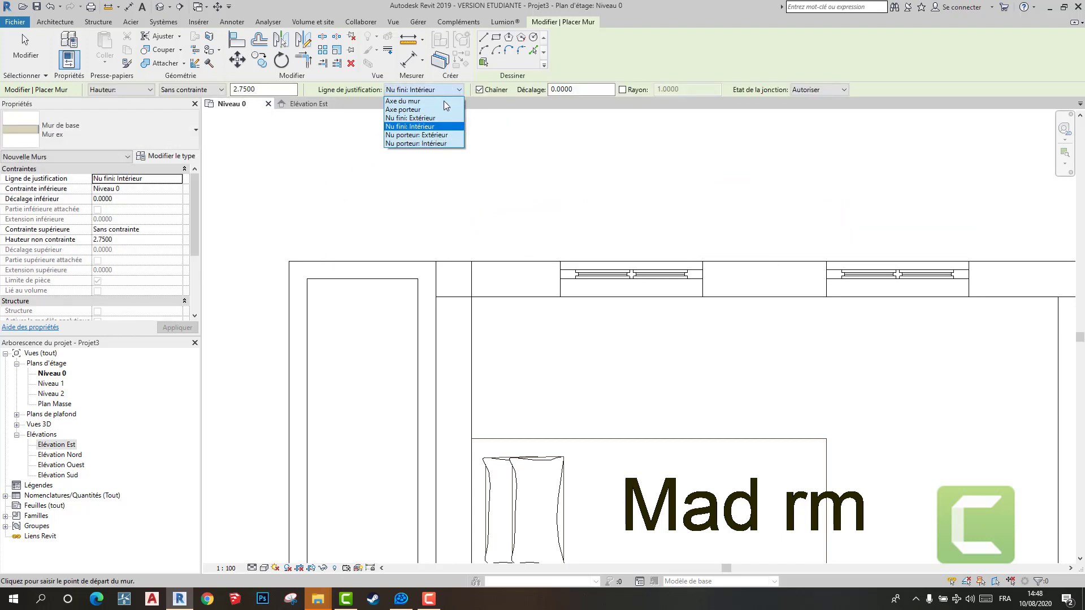
pyautogui.click(439, 119)
pyautogui.click(473, 297)
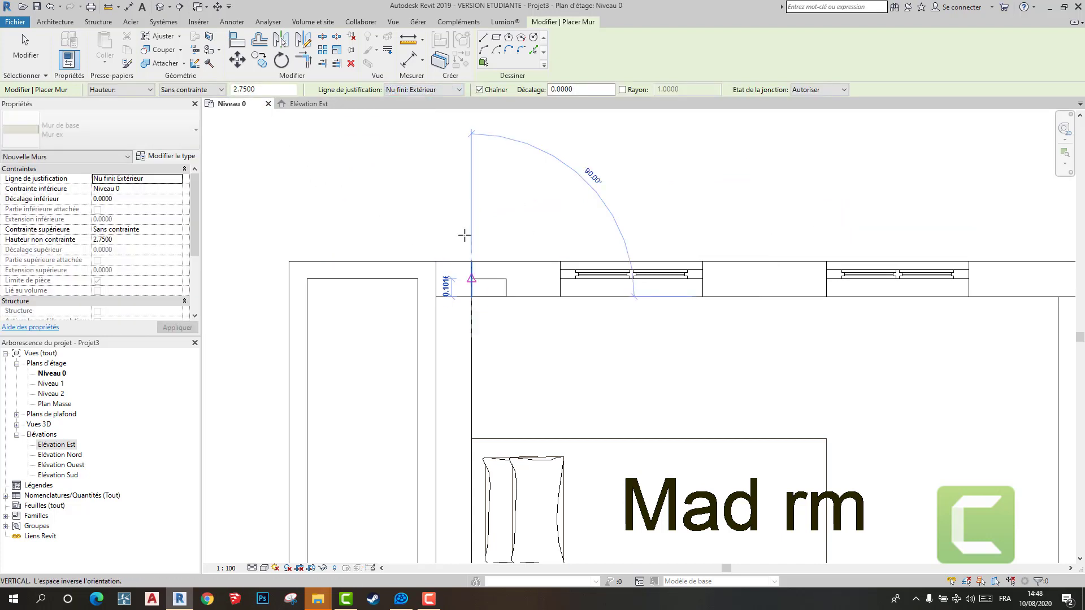
pyautogui.rightClick(568, 227)
pyautogui.click(596, 236)
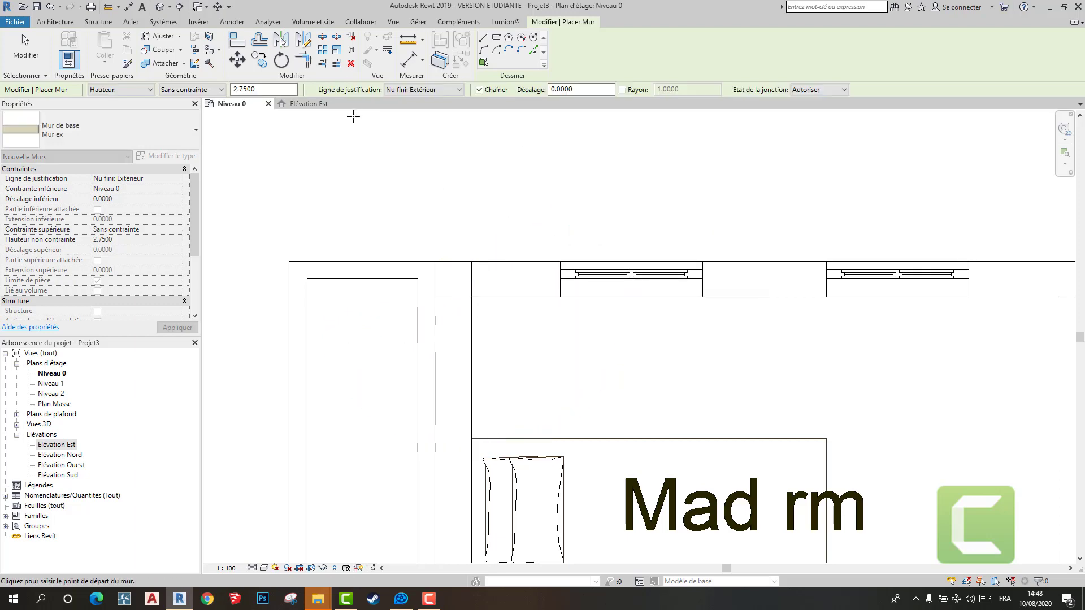
# - Using the Nu fini: Intérieur location line, draw the upper outer wall along its inner face from the Mad rm corner past the Pantry to the Kitchen
pyautogui.click(419, 90)
pyautogui.click(427, 126)
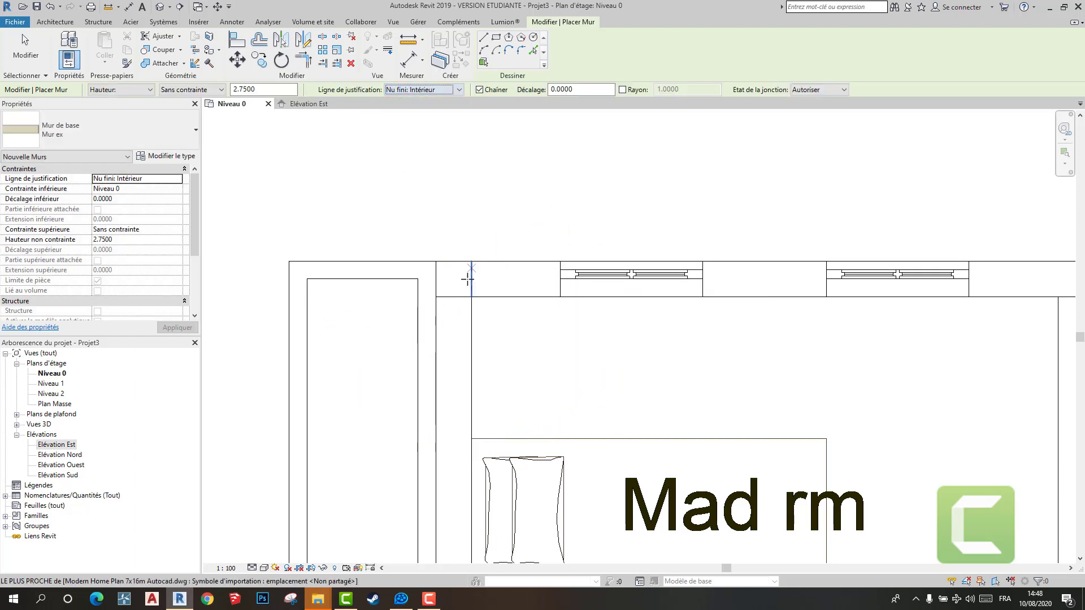
pyautogui.click(471, 297)
pyautogui.scroll(-2, 682, 294)
pyautogui.moveTo(681, 294); pyautogui.dragTo(476, 304, button='middle')
pyautogui.scroll(-1, 681, 298)
pyautogui.scroll(2, 796, 290)
pyautogui.moveTo(797, 291); pyautogui.dragTo(566, 280, button='middle')
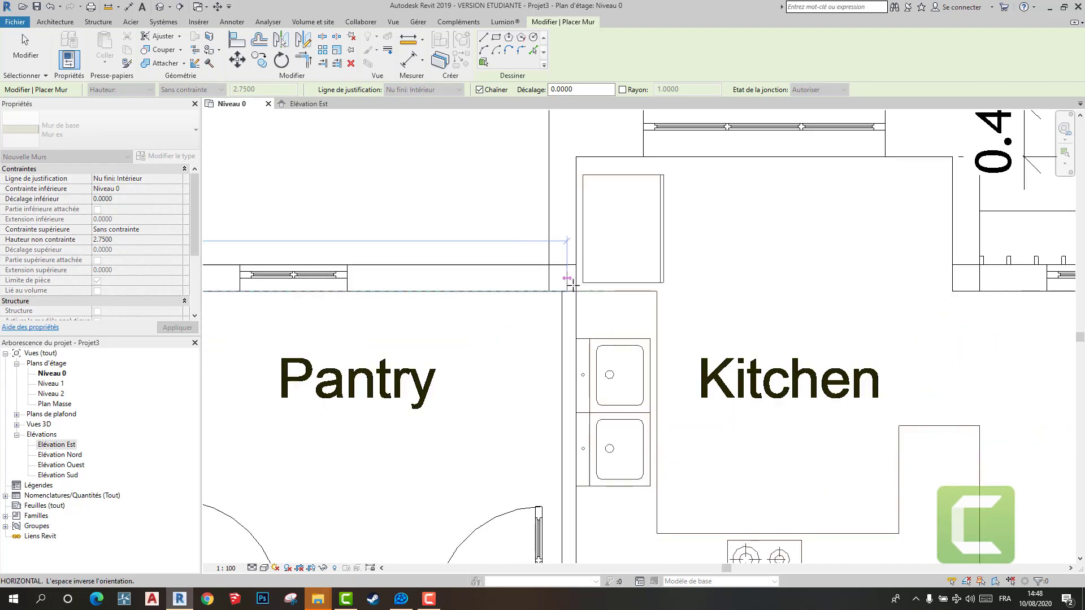
# - Continue the outer wall upward along the Kitchen's left side to its upper edge and end the chain
pyautogui.scroll(-2, 575, 226)
pyautogui.moveTo(576, 226); pyautogui.dragTo(569, 361, button='middle')
pyautogui.click(569, 281)
pyautogui.press('Escape')
pyautogui.press('Escape')
pyautogui.press('w')
pyautogui.press('a')
pyautogui.click(569, 281)
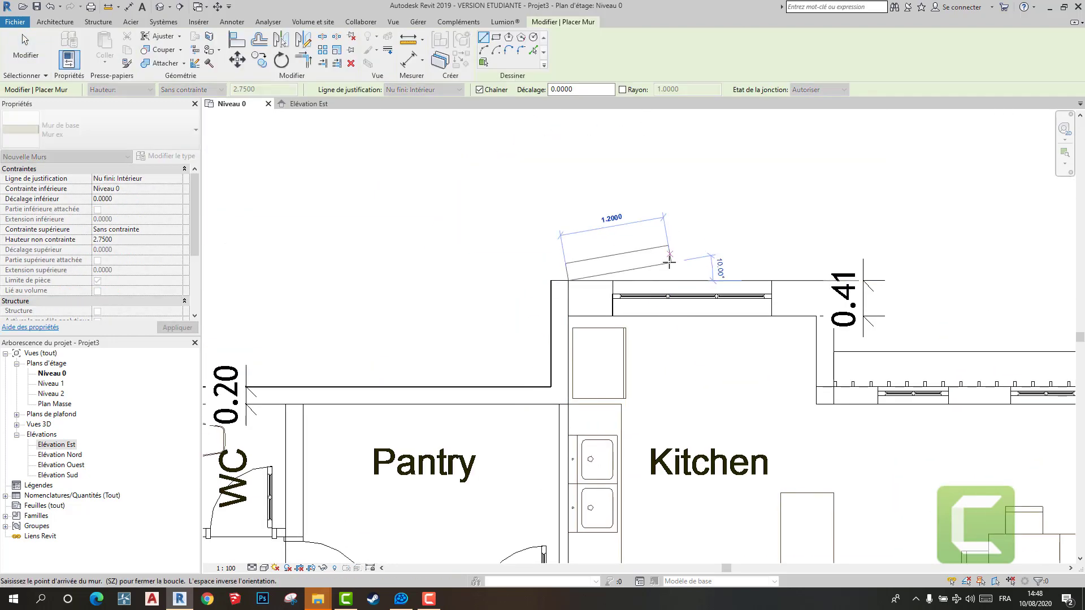
pyautogui.press('Escape')
# - Draw walls from the Kitchen's upper-right inner corner down to the Dining wall and across above the Dining area to its right corner
pyautogui.scroll(-1, 642, 280)
pyautogui.moveTo(643, 280); pyautogui.dragTo(550, 274, button='middle')
pyautogui.click(681, 301)
pyautogui.click(680, 367)
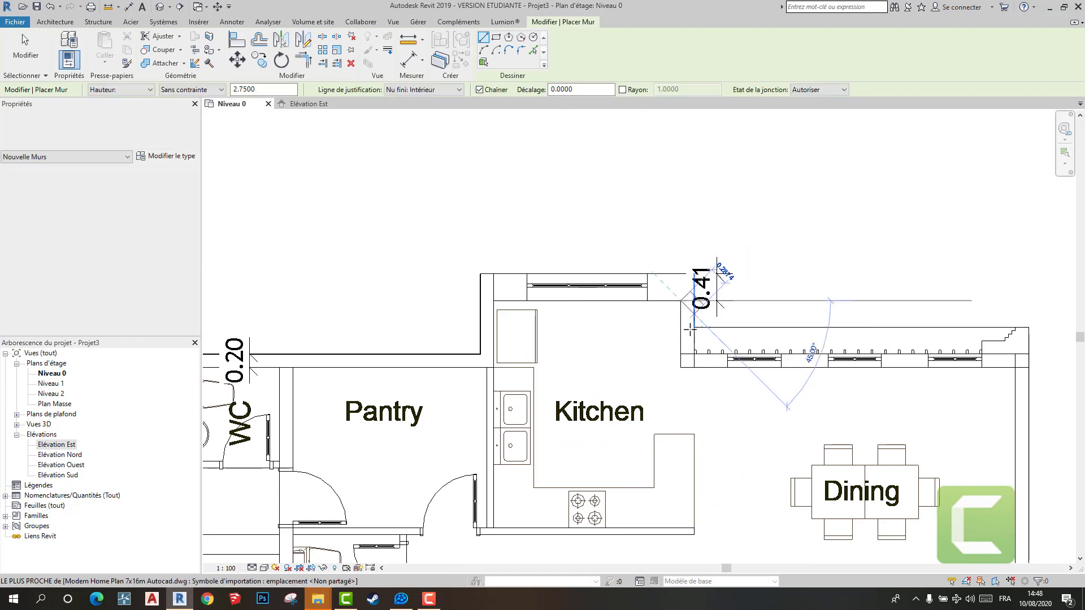
pyautogui.scroll(1, 789, 365)
pyautogui.click(789, 360)
# - Continue the outer wall down the right side of the Dining and Living RM to the lower inner corner
pyautogui.scroll(-1, 789, 475)
pyautogui.moveTo(789, 475); pyautogui.dragTo(756, 327, button='middle')
pyautogui.scroll(-1, 758, 439)
pyautogui.moveTo(758, 439); pyautogui.dragTo(701, 196, button='middle')
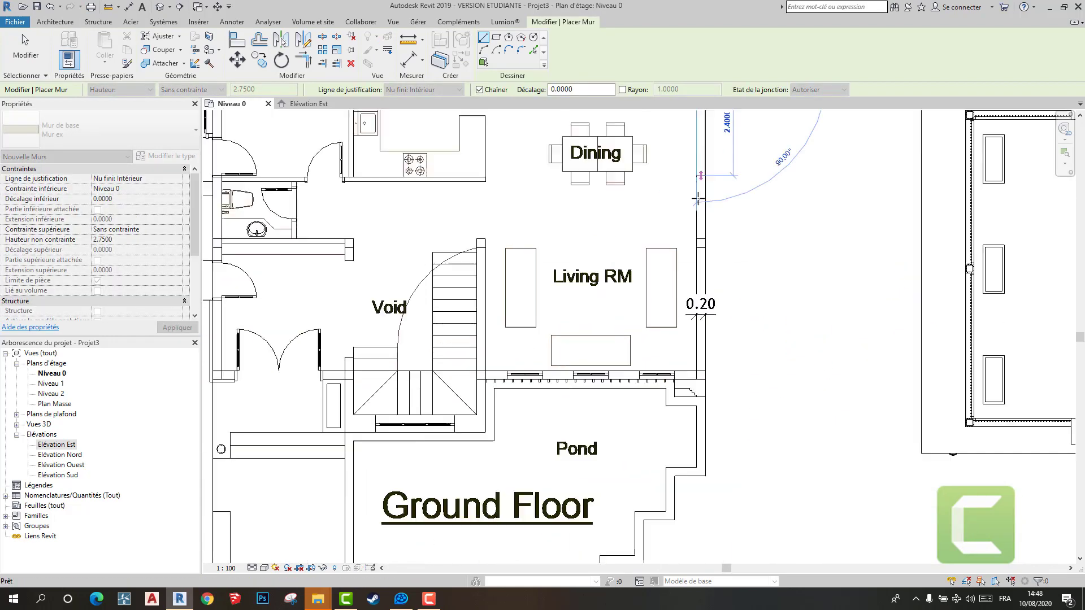
pyautogui.scroll(2, 699, 379)
pyautogui.click(696, 381)
# - Draw the Living RM's lower outer wall above the Pond, ending at the wall beside the staircase
pyautogui.scroll(-3, 717, 270)
pyautogui.scroll(3, 627, 315)
pyautogui.press('Escape')
pyautogui.click(669, 315)
pyautogui.scroll(-1, 621, 308)
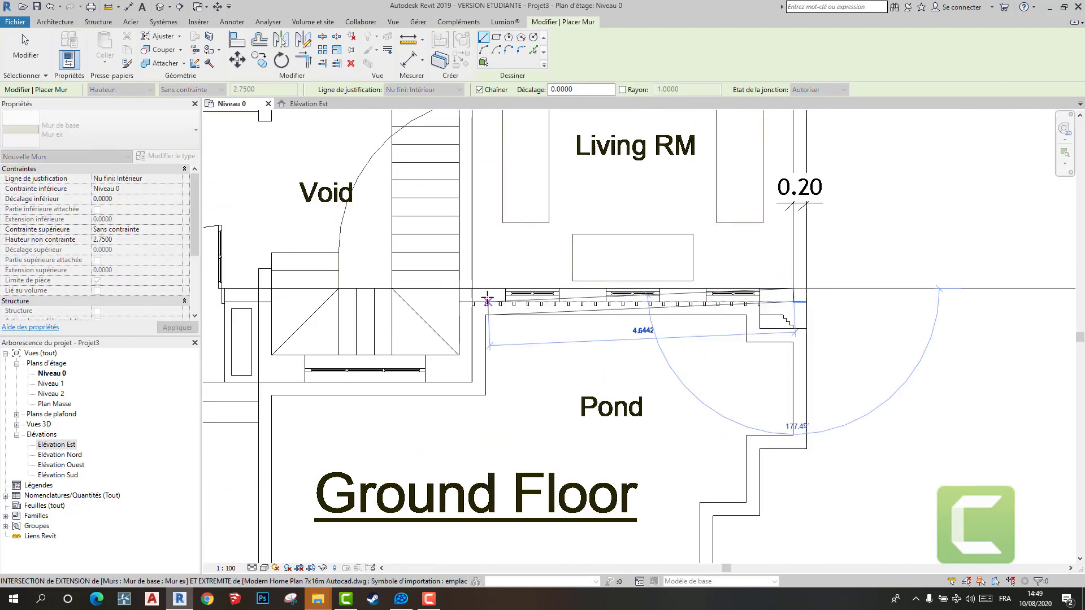
pyautogui.click(474, 302)
pyautogui.rightClick(499, 288)
pyautogui.click(526, 294)
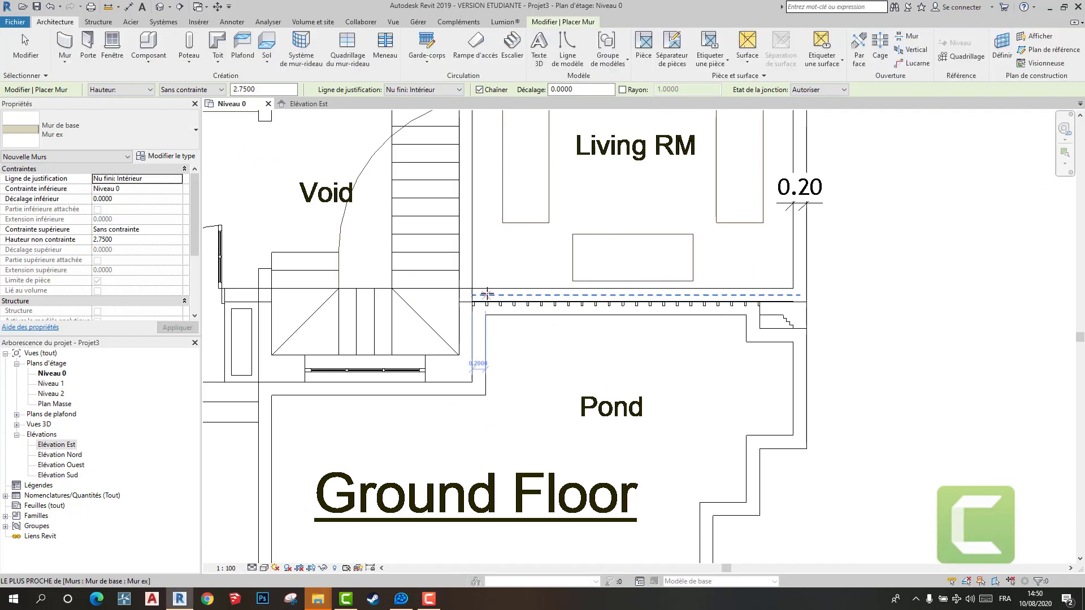
# - Draw the outer wall from the Living RM's lower-left corner down beside the staircase to its lower-right corner
pyautogui.click(473, 301)
pyautogui.click(68, 44)
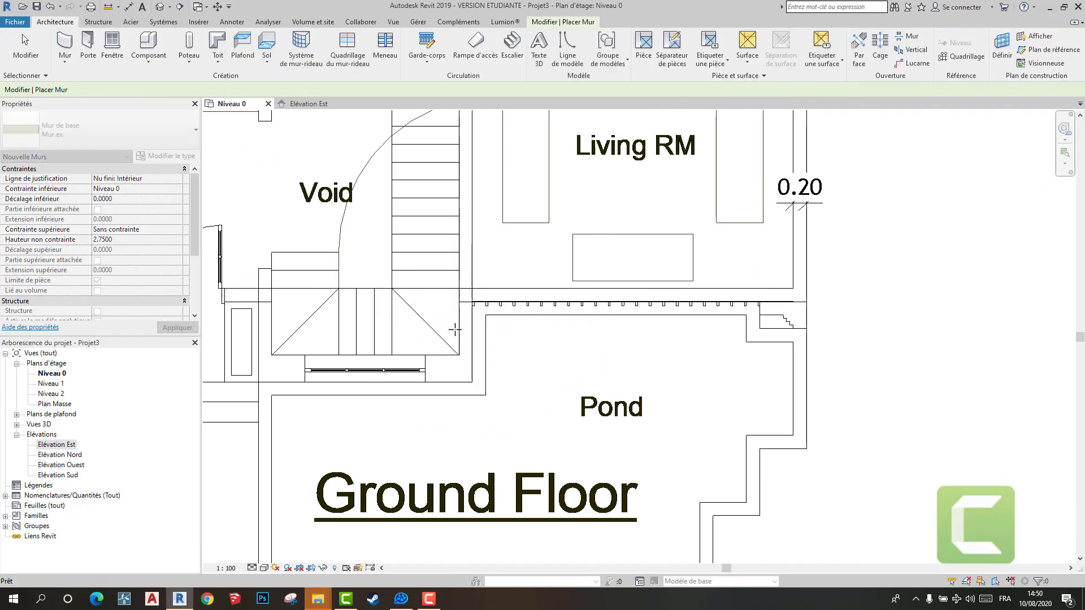
pyautogui.click(473, 301)
pyautogui.click(473, 382)
pyautogui.press('Escape')
# - Set the wall justification to Nu fini: Extérieur and draw the wall up from the staircase's lower-left corner and left across the double-door entrance
pyautogui.scroll(-3, 469, 380)
pyautogui.scroll(4, 306, 396)
pyautogui.click(417, 92)
pyautogui.click(415, 115)
pyautogui.click(457, 357)
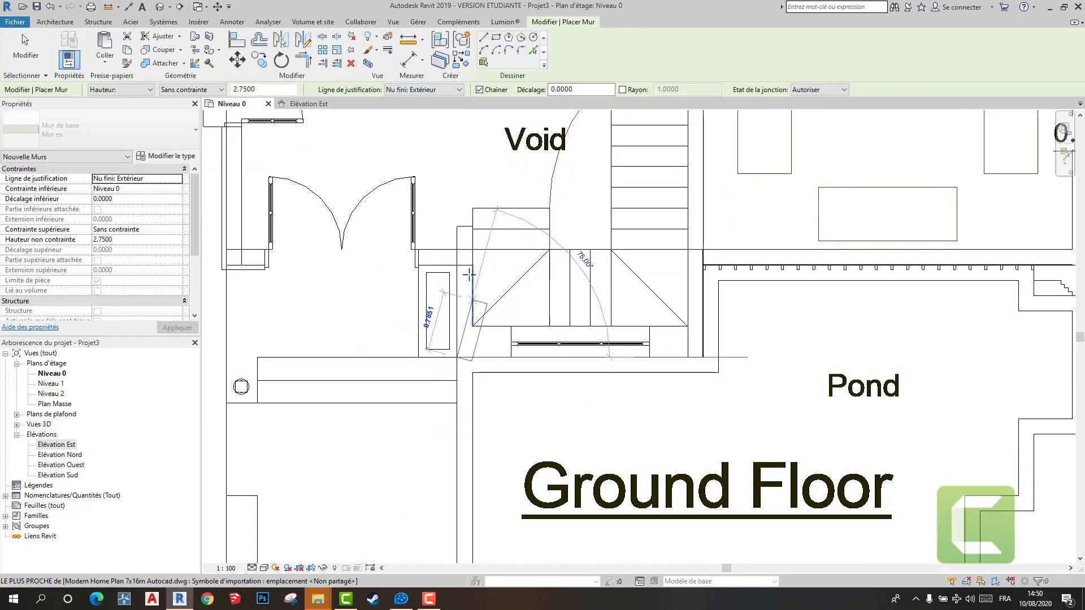
pyautogui.click(457, 264)
pyautogui.moveTo(242, 260); pyautogui.dragTo(486, 289, button='middle')
pyautogui.scroll(2, 486, 289)
pyautogui.scroll(-4, 485, 287)
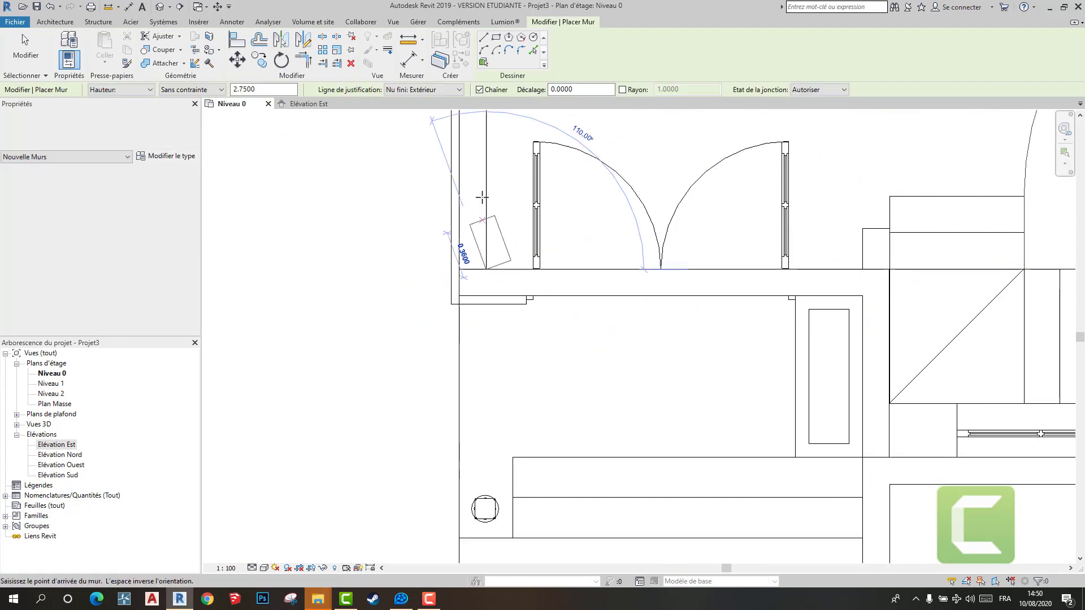
# - Continue the outer wall upward along the Parking's right side to the corner below the WC and end the chain
pyautogui.scroll(4, 433, 311)
pyautogui.click(434, 311)
pyautogui.scroll(-1, 434, 311)
pyautogui.moveTo(434, 311); pyautogui.dragTo(555, 326, button='middle')
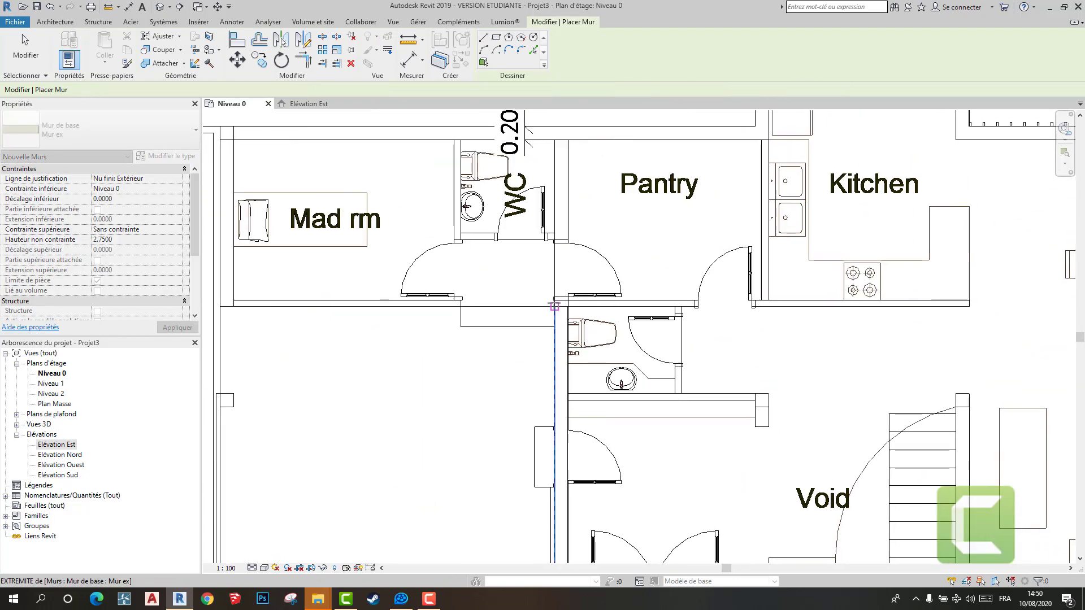
pyautogui.press('Escape')
pyautogui.press('Escape')
pyautogui.click(544, 22)
pyautogui.click(408, 60)
pyautogui.press('Escape')
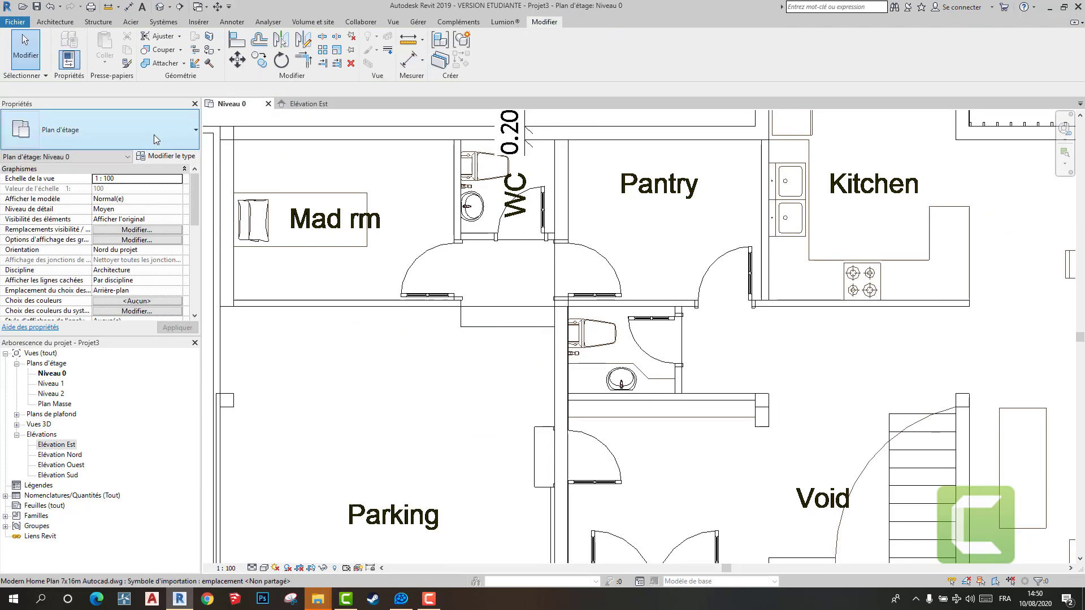
# - Draw the outer wall along the Mad rm's left side from its lower corner to its upper corner
pyautogui.press('w')
pyautogui.press('a')
pyautogui.scroll(4, 365, 308)
pyautogui.click(398, 356)
pyautogui.scroll(-4, 398, 357)
pyautogui.scroll(3, 391, 229)
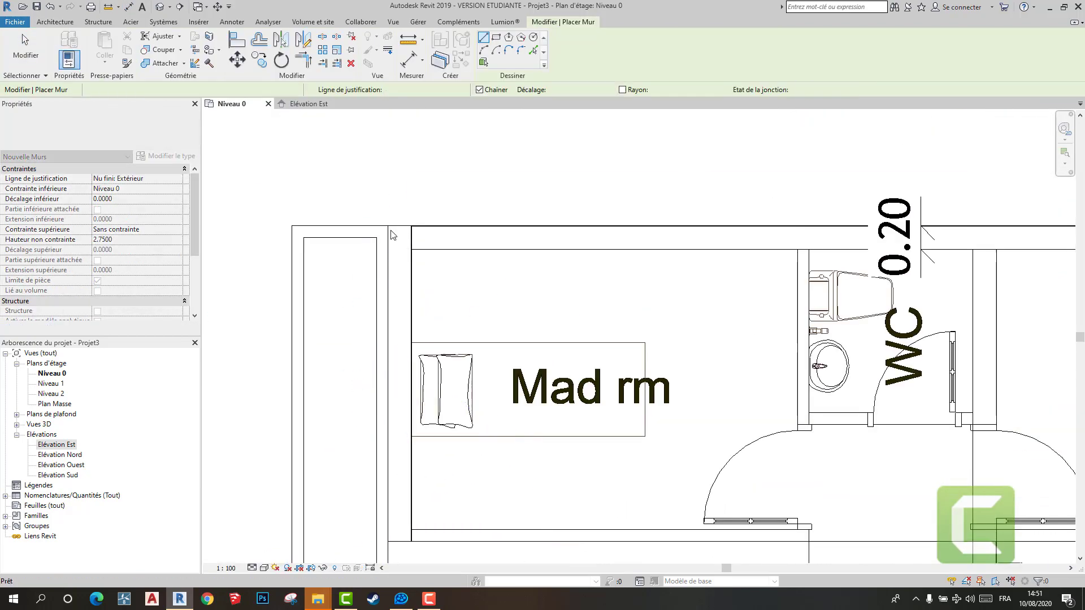
pyautogui.click(390, 228)
pyautogui.press('Escape')
pyautogui.press('Escape')
# - Examine the drawn outer walls in the 3D view
pyautogui.click(160, 7)
pyautogui.scroll(4, 543, 271)
pyautogui.keyDown('shift'); pyautogui.moveTo(542, 316); pyautogui.dragTo(631, 384, button='middle'); pyautogui.keyUp('shift')
pyautogui.scroll(1, 412, 452)
pyautogui.moveTo(413, 452); pyautogui.dragTo(560, 426, button='middle')
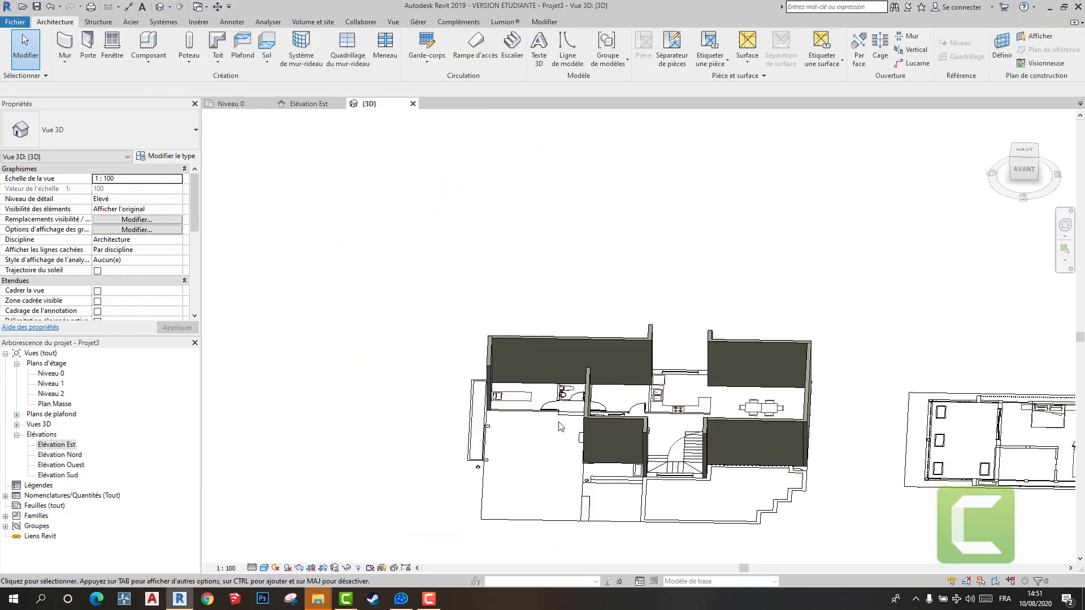
pyautogui.scroll(4, 560, 423)
pyautogui.scroll(-4, 443, 396)
# - Measure the thickness of the partition below the Mad rm on the Niveau 0 plan
pyautogui.click(231, 104)
pyautogui.scroll(3, 658, 438)
pyautogui.press('w')
pyautogui.press('a')
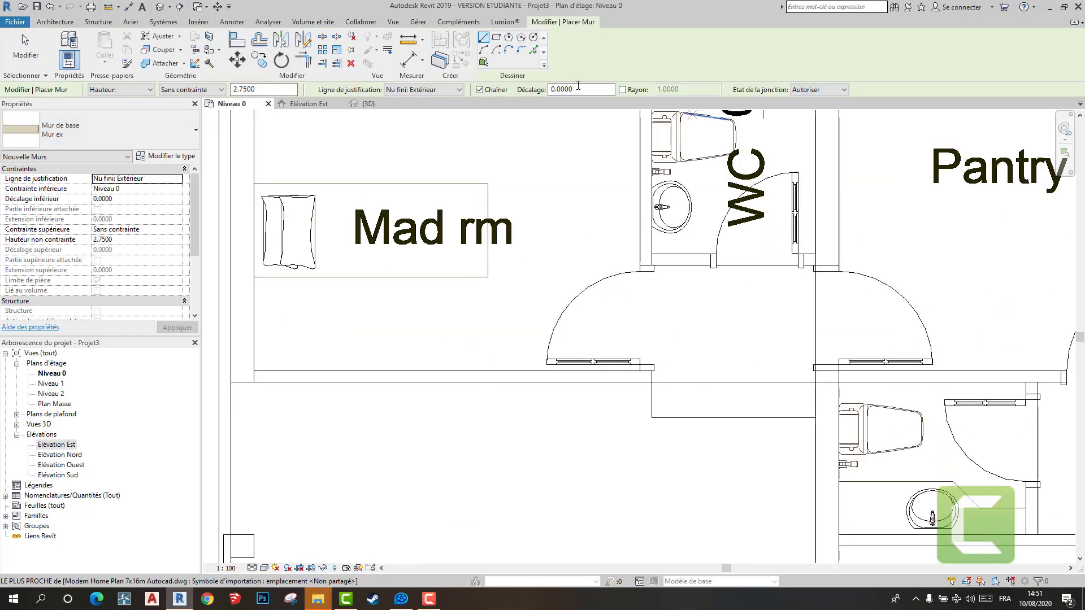
pyautogui.press('d')
pyautogui.press('i')
pyautogui.click(439, 384)
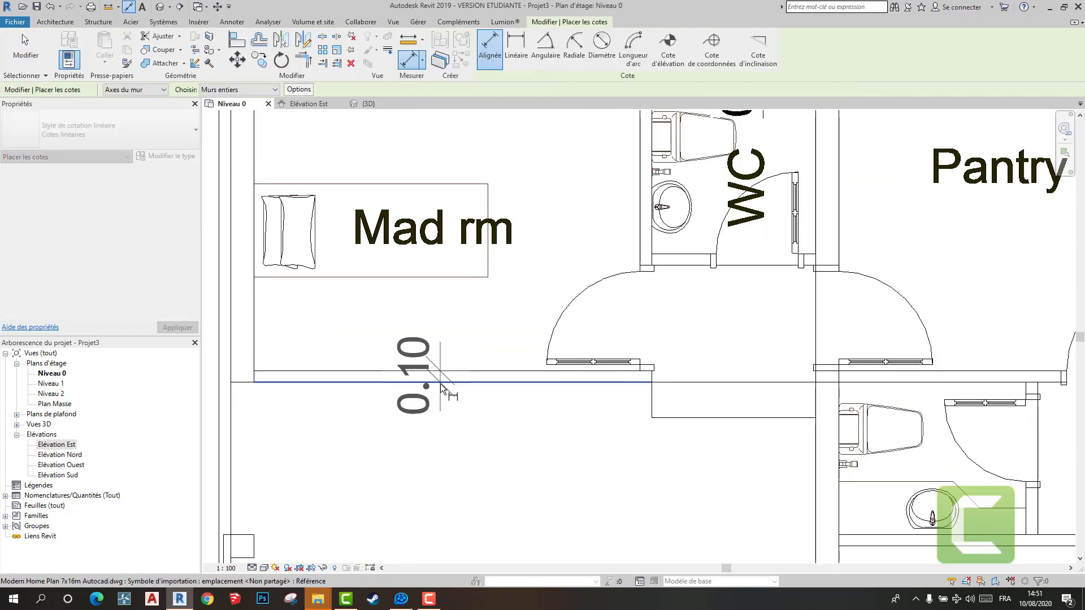
pyautogui.press('Escape')
pyautogui.press('Escape')
# - Duplicate the Mur ex wall type as "mur in 1"
pyautogui.click(65, 42)
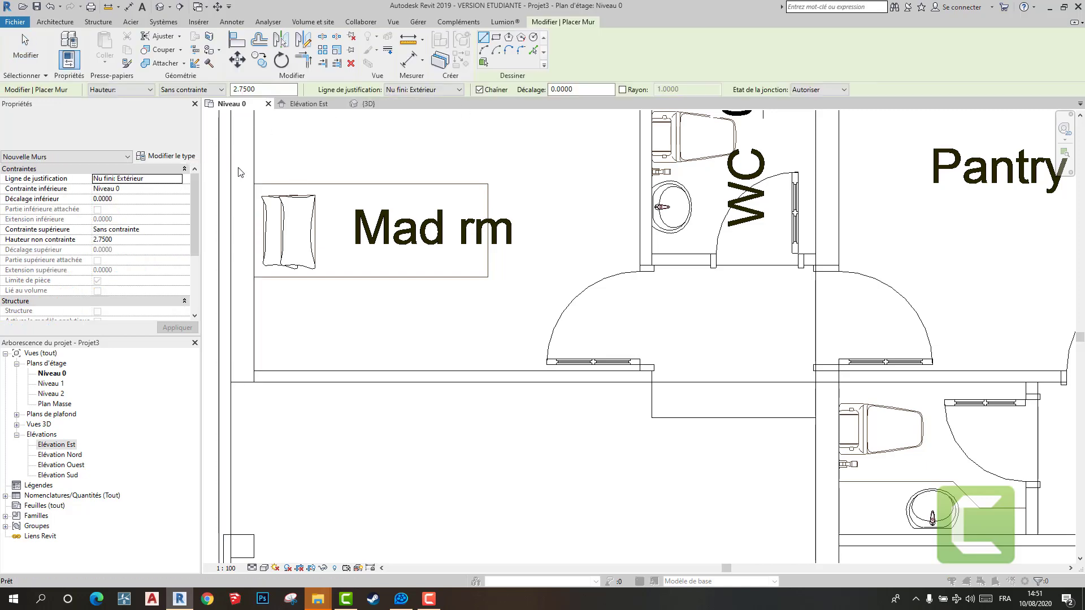
pyautogui.click(165, 155)
pyautogui.scroll(-3, 762, 251)
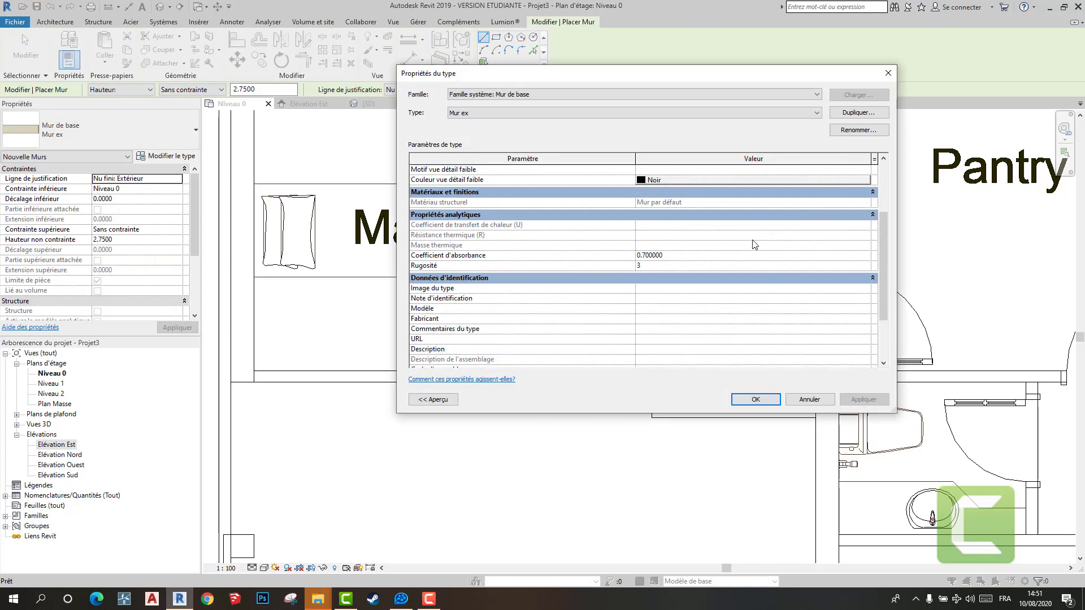
pyautogui.scroll(3, 751, 240)
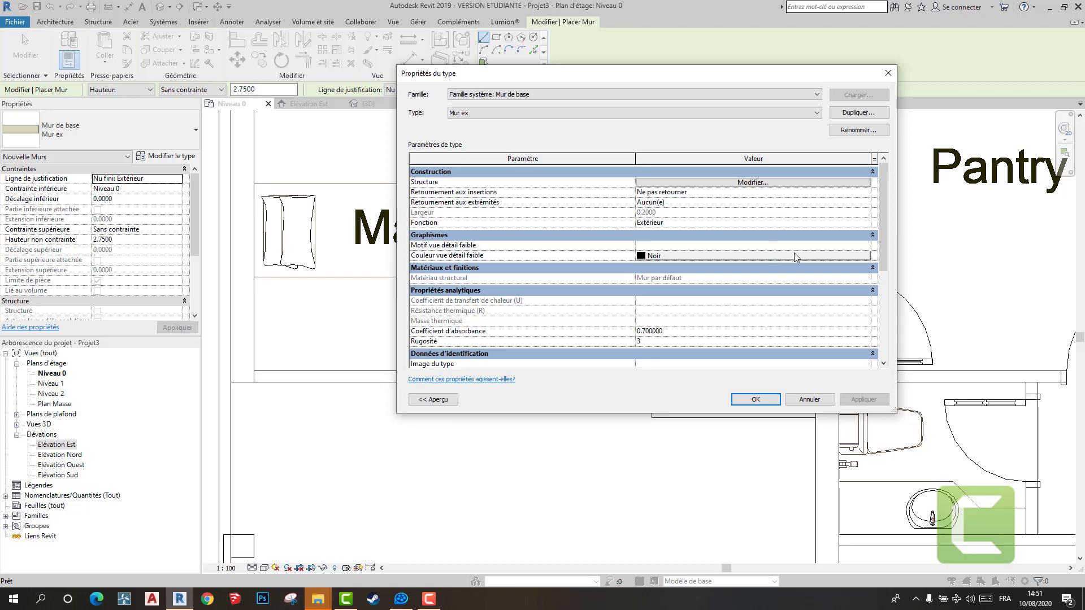
pyautogui.scroll(-4, 758, 276)
pyautogui.scroll(4, 757, 277)
pyautogui.click(858, 112)
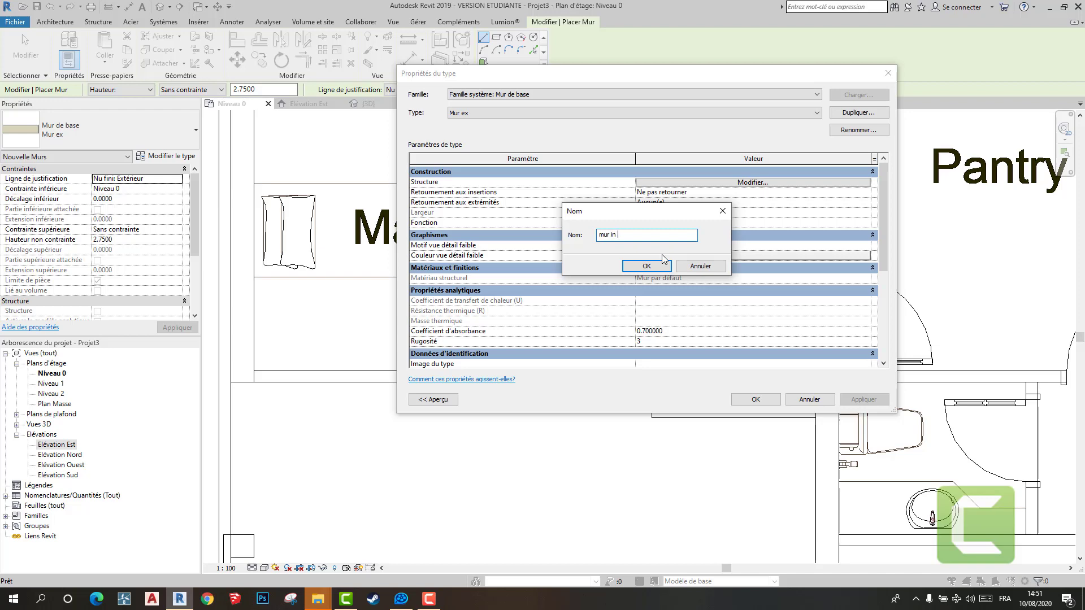
pyautogui.click(662, 258)
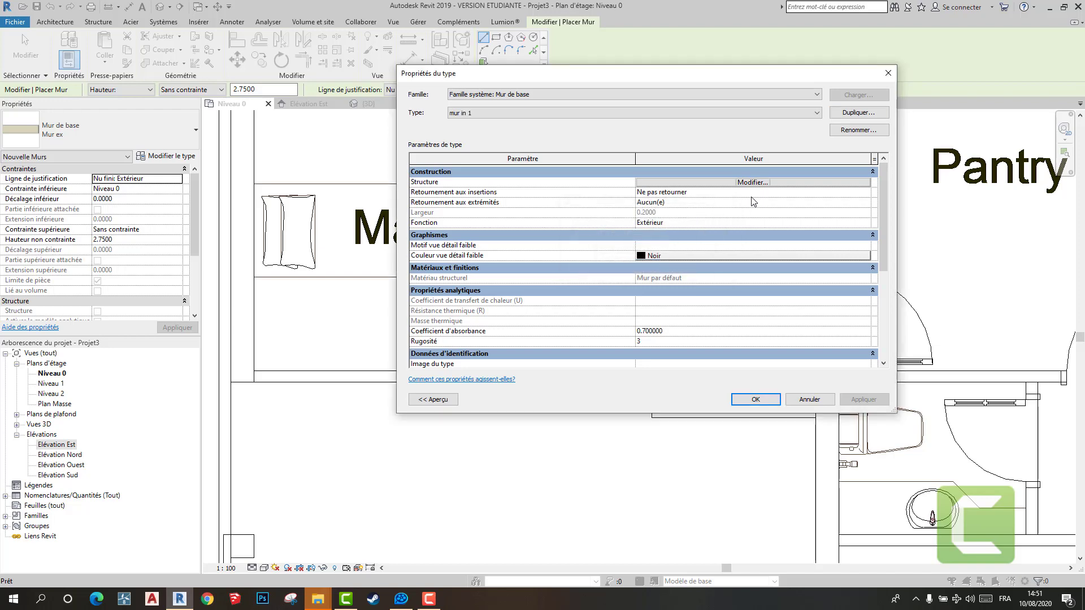
# - Set the structural layer thickness of the mur in 1 type to 0.1000 and accept the type properties
pyautogui.click(752, 182)
pyautogui.click(633, 179)
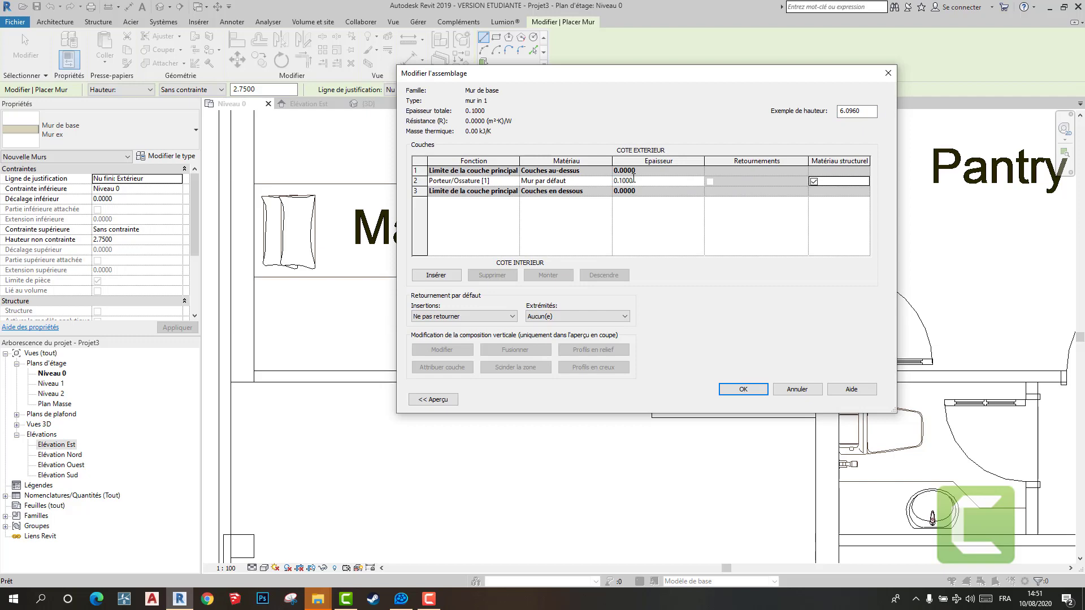
pyautogui.click(744, 390)
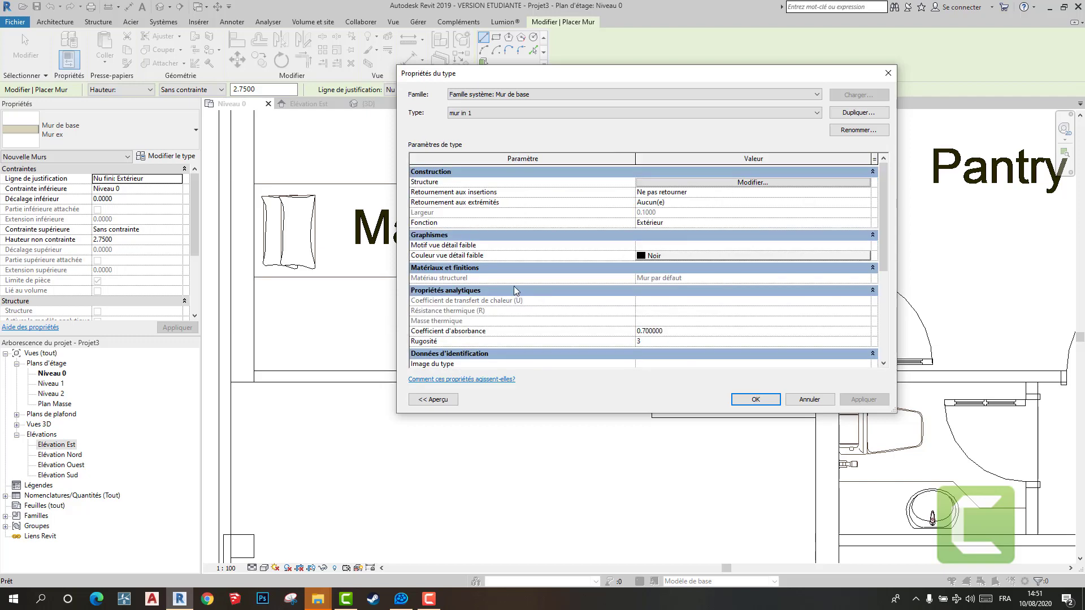
pyautogui.click(736, 405)
# - Draw a mur in 1 wall along the Mad rm's lower edge from beside its door to the left outer wall
pyautogui.scroll(2, 652, 381)
pyautogui.click(652, 381)
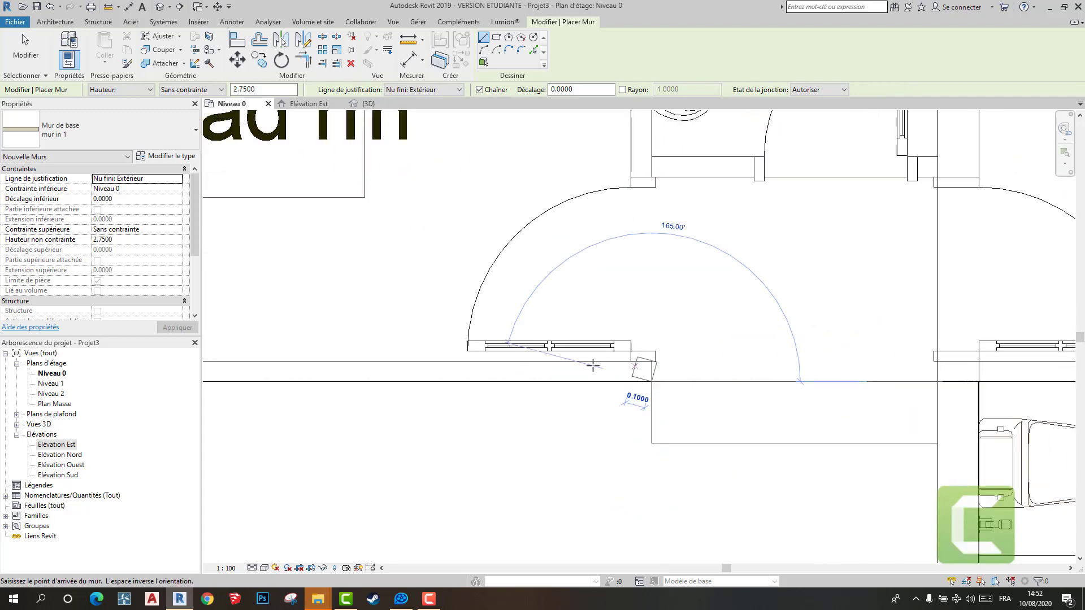
pyautogui.moveTo(557, 375); pyautogui.dragTo(932, 388, button='middle')
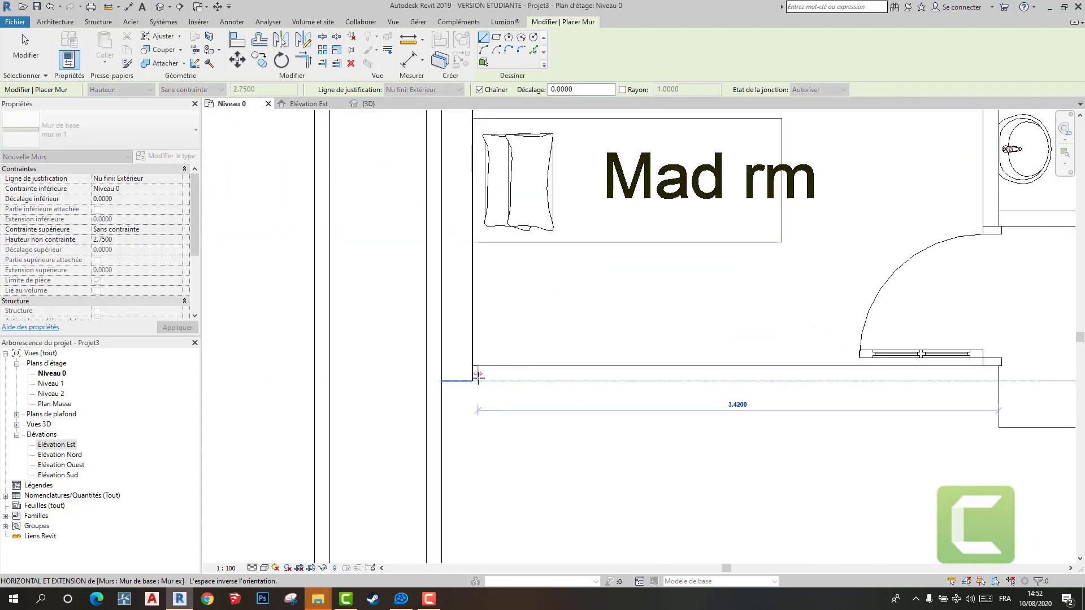
pyautogui.click(473, 381)
pyautogui.press('Escape')
# - Draw a mur in 1 wall about 2.85 m long below the lower toilet, from the Parking-side wall to the small pillar
pyautogui.scroll(-4, 649, 399)
pyautogui.moveTo(848, 432); pyautogui.dragTo(434, 199, button='middle')
pyautogui.scroll(-3, 542, 335)
pyautogui.scroll(1, 553, 273)
pyautogui.scroll(2, 553, 273)
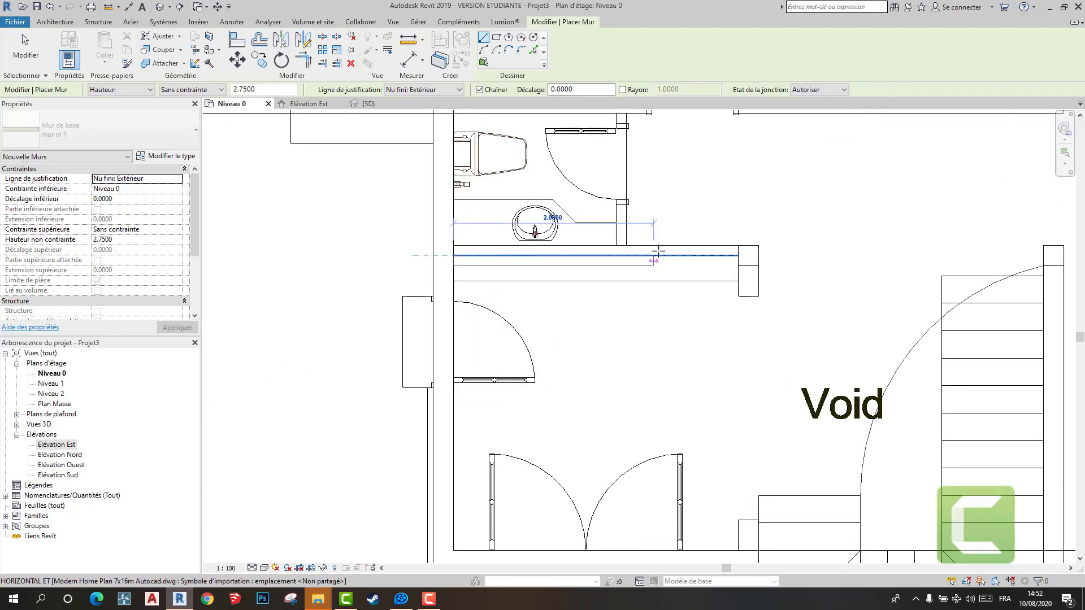
pyautogui.click(454, 247)
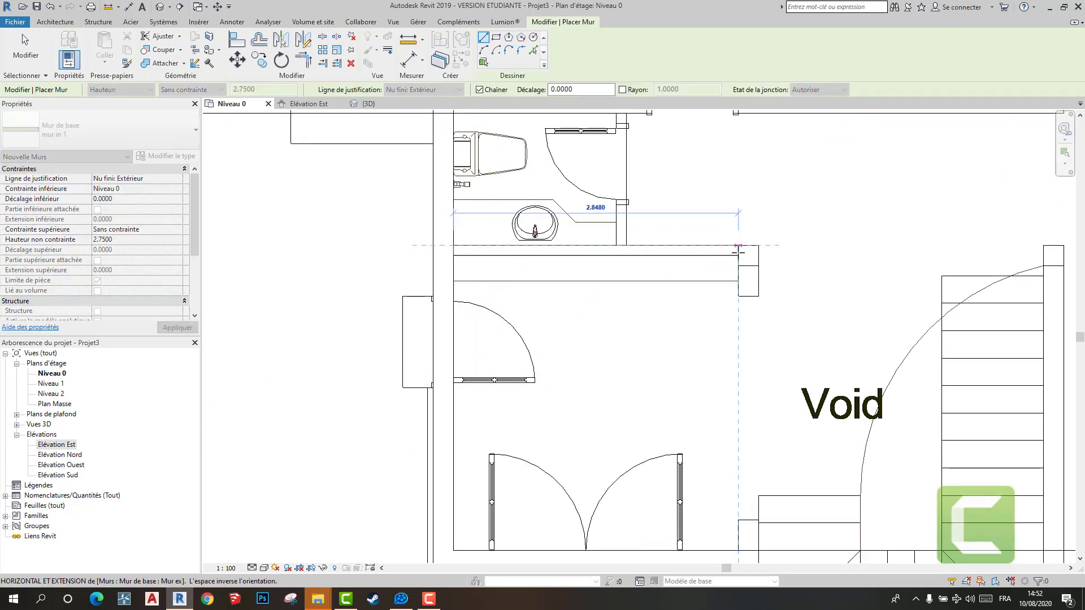
pyautogui.click(738, 246)
pyautogui.press('Escape')
pyautogui.scroll(-6, 762, 311)
pyautogui.moveTo(762, 311); pyautogui.dragTo(565, 231, button='middle')
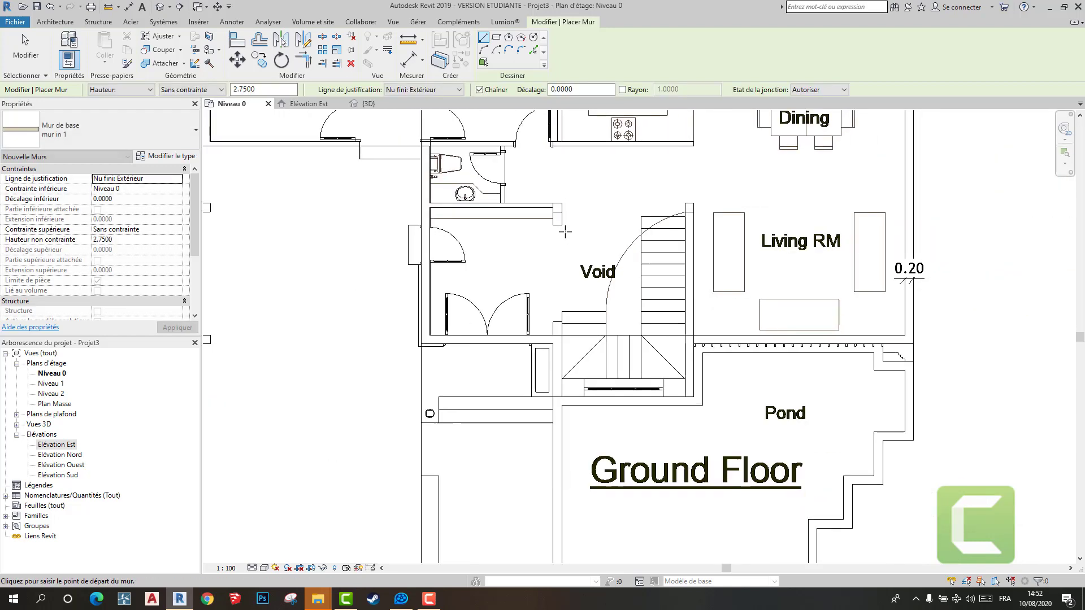
pyautogui.scroll(-3, 585, 266)
pyautogui.moveTo(585, 268); pyautogui.dragTo(571, 264, button='middle')
pyautogui.scroll(3, 695, 295)
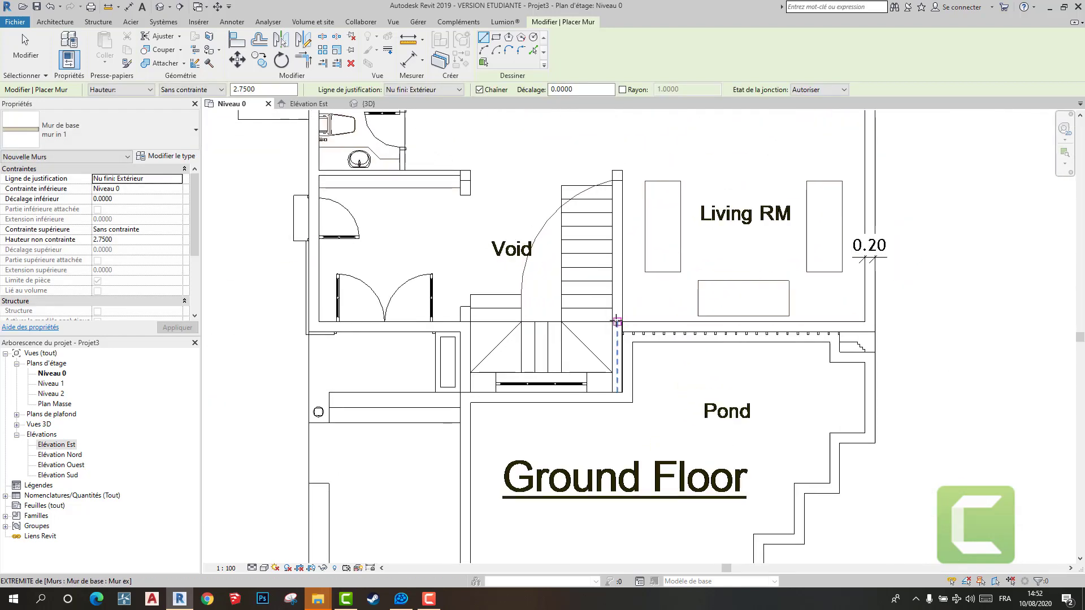
pyautogui.click(622, 321)
pyautogui.scroll(-4, 597, 429)
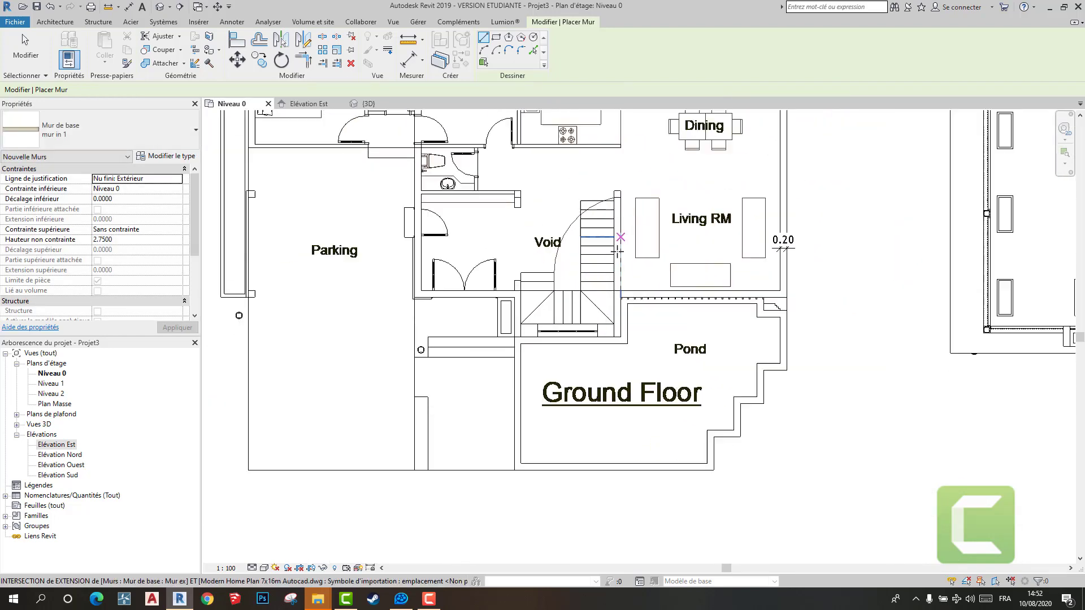
# - Draw the mur in 1 partition between the Pantry and the Kitchen, from the upper outer wall down to the Kitchen's lower edge
pyautogui.scroll(4, 551, 320)
pyautogui.moveTo(371, 236); pyautogui.dragTo(495, 270, button='middle')
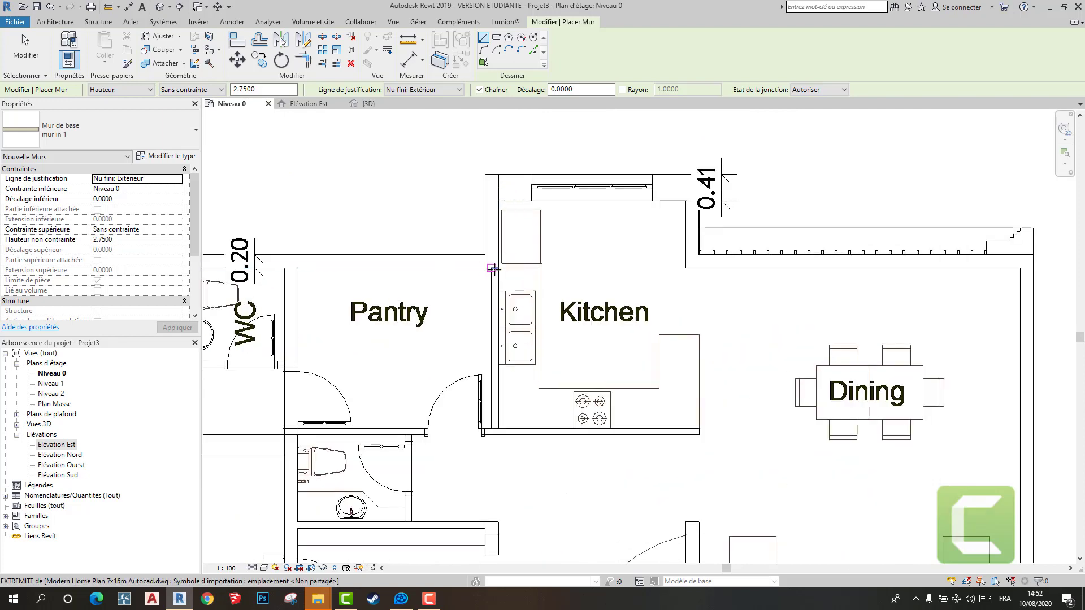
pyautogui.click(497, 268)
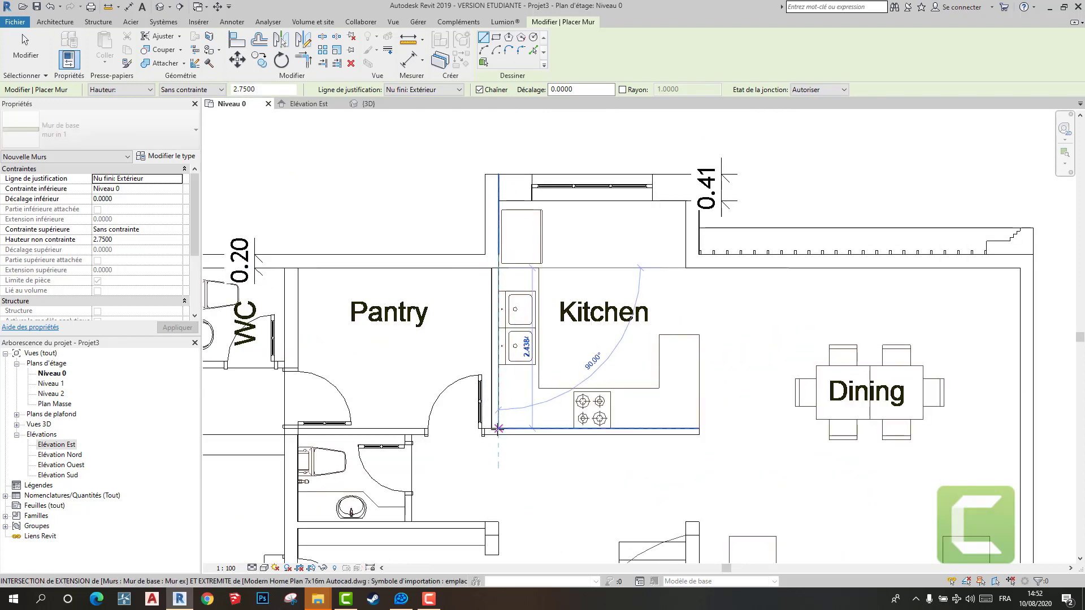
pyautogui.click(498, 434)
pyautogui.press('Escape')
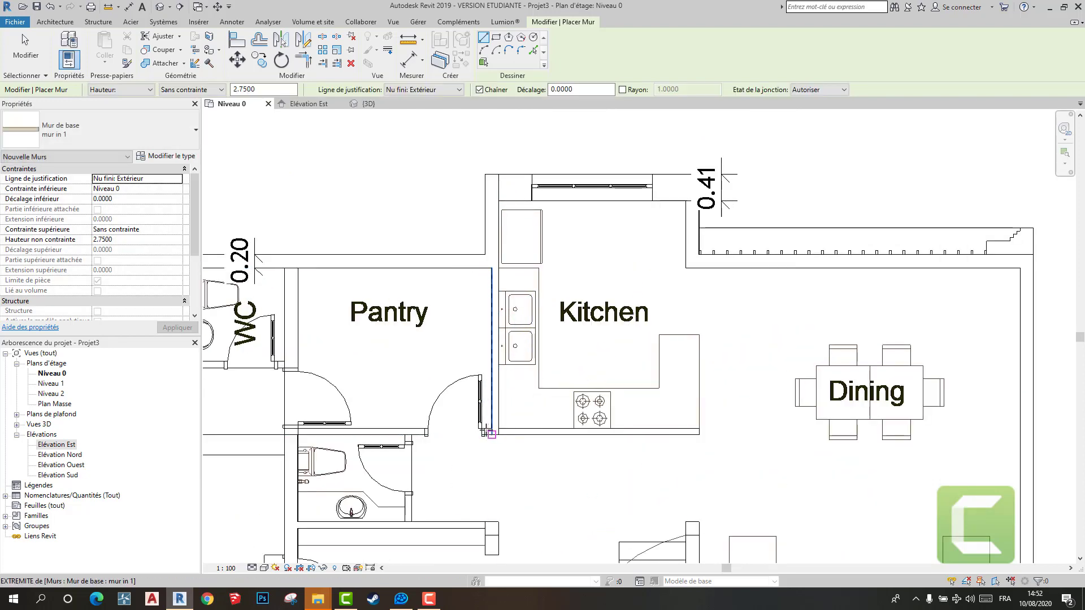
# - Draw a mur in 1 wall along the lower edge of the Pantry and Kitchen to the Kitchen's lower-right corner
pyautogui.click(298, 435)
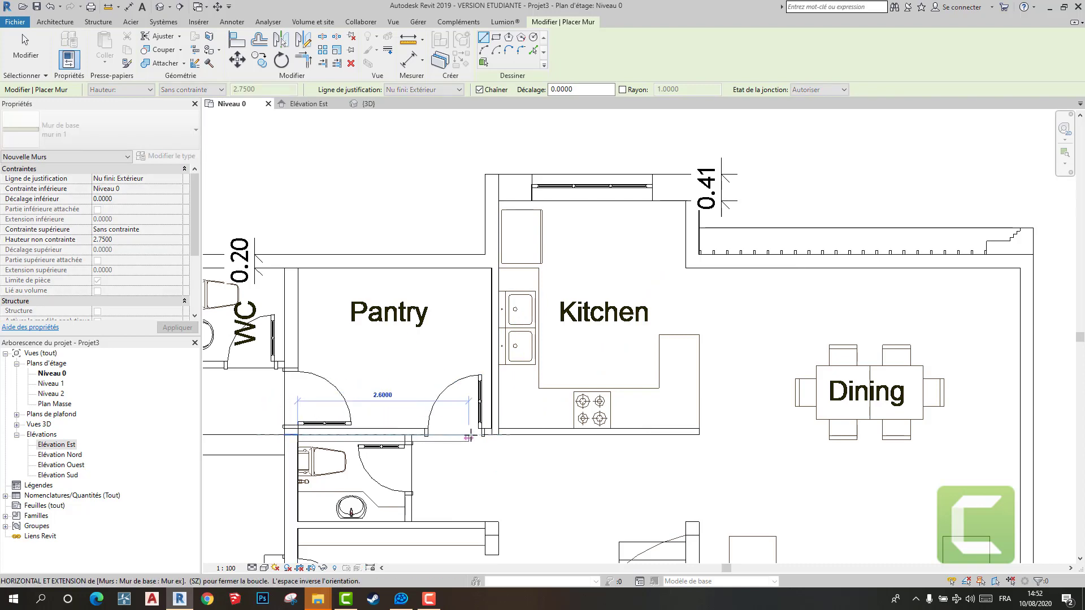
pyautogui.press('Escape')
pyautogui.click(298, 428)
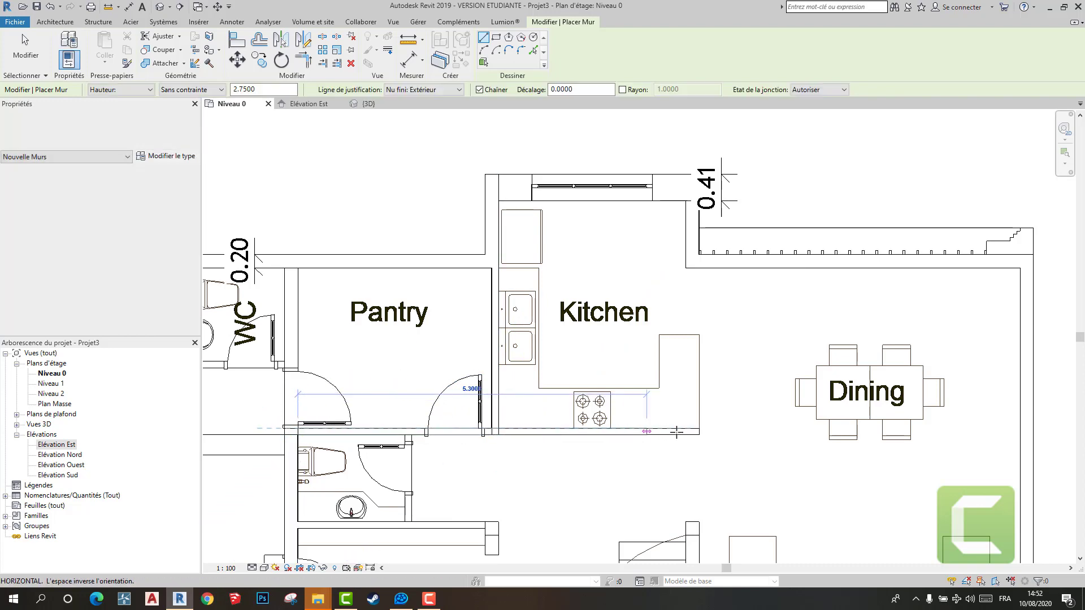
pyautogui.click(699, 434)
pyautogui.scroll(-2, 721, 432)
pyautogui.moveTo(704, 442); pyautogui.dragTo(528, 320, button='middle')
pyautogui.press('Escape')
# - Switch the wall type to Mur ex and start a wall from the Living RM's lower-left corner upward beside the staircase
pyautogui.click(143, 137)
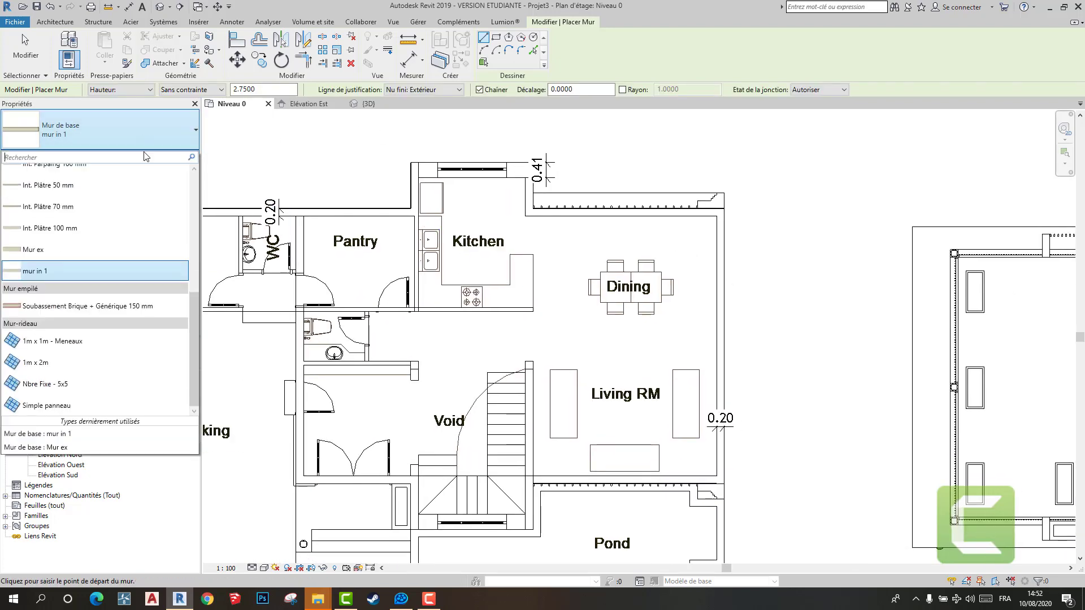
pyautogui.click(100, 253)
pyautogui.scroll(-2, 542, 371)
pyautogui.scroll(4, 497, 294)
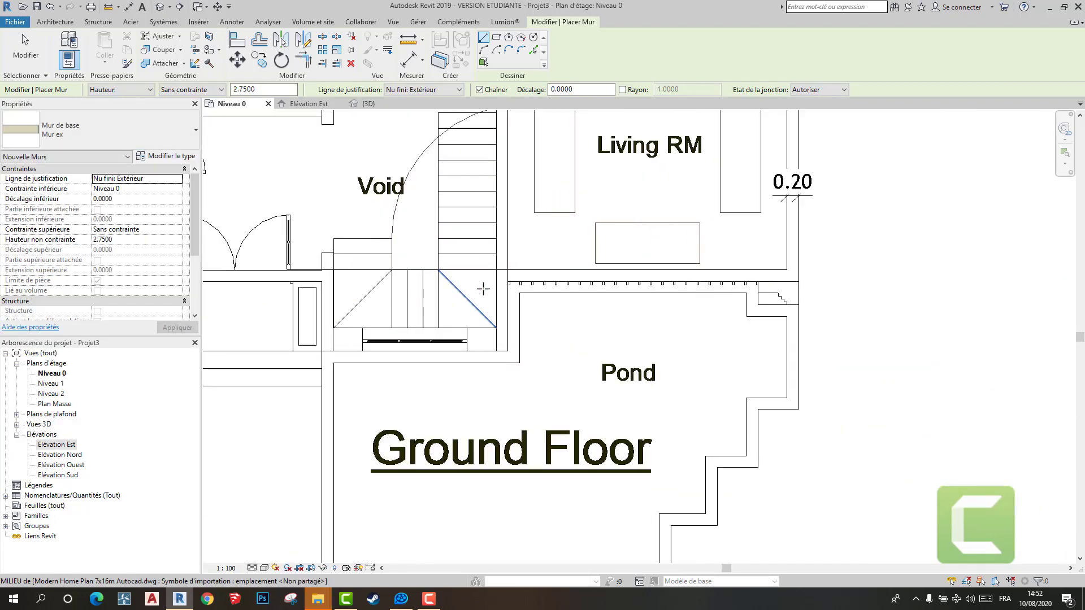
pyautogui.press('Escape')
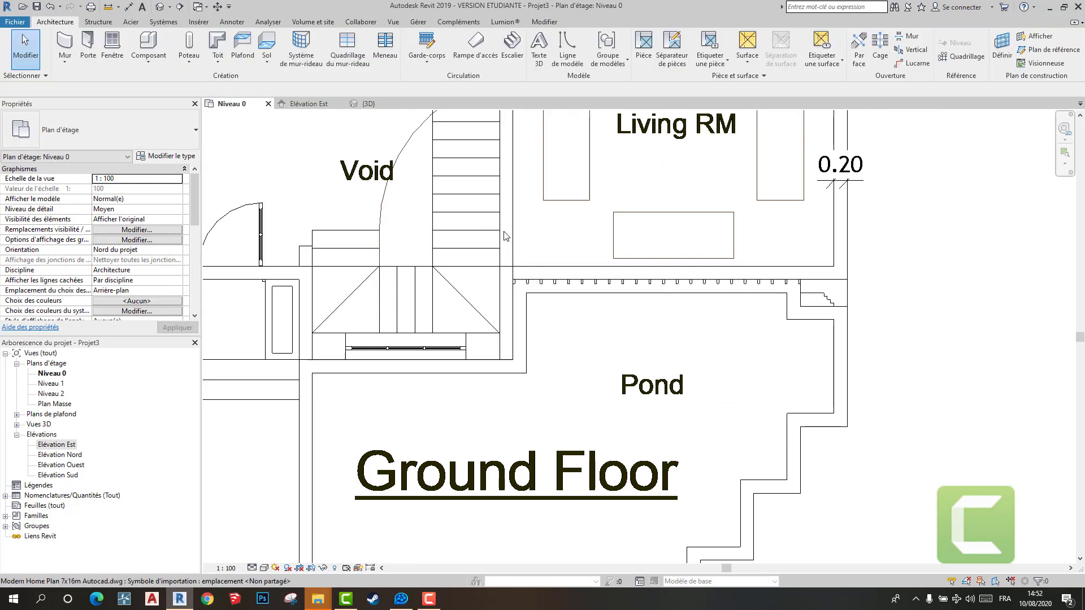
pyautogui.click(505, 359)
pyautogui.click(65, 46)
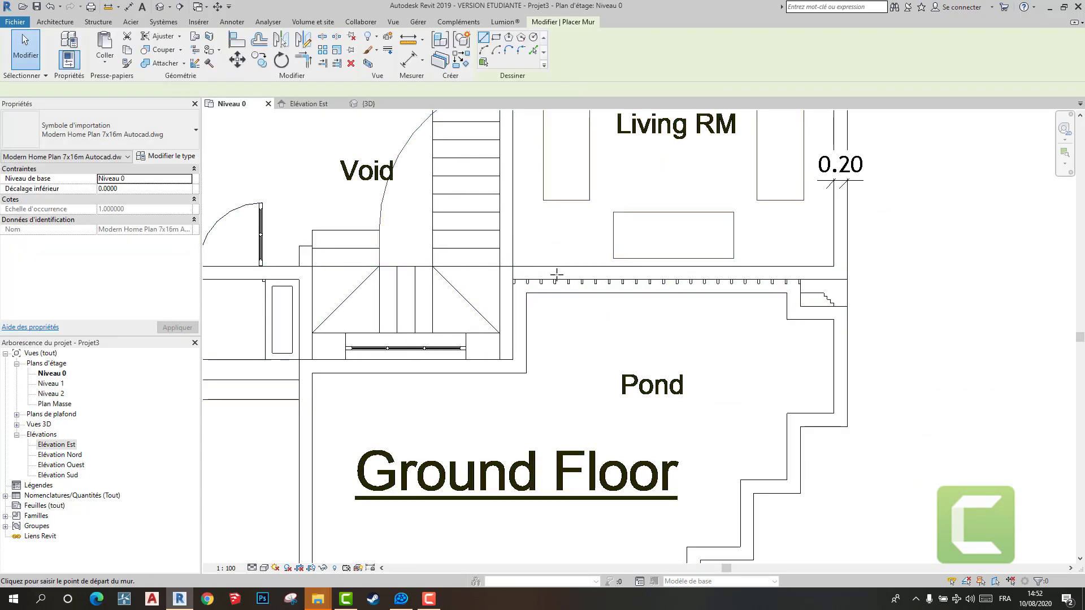
pyautogui.click(512, 265)
pyautogui.scroll(-3, 477, 201)
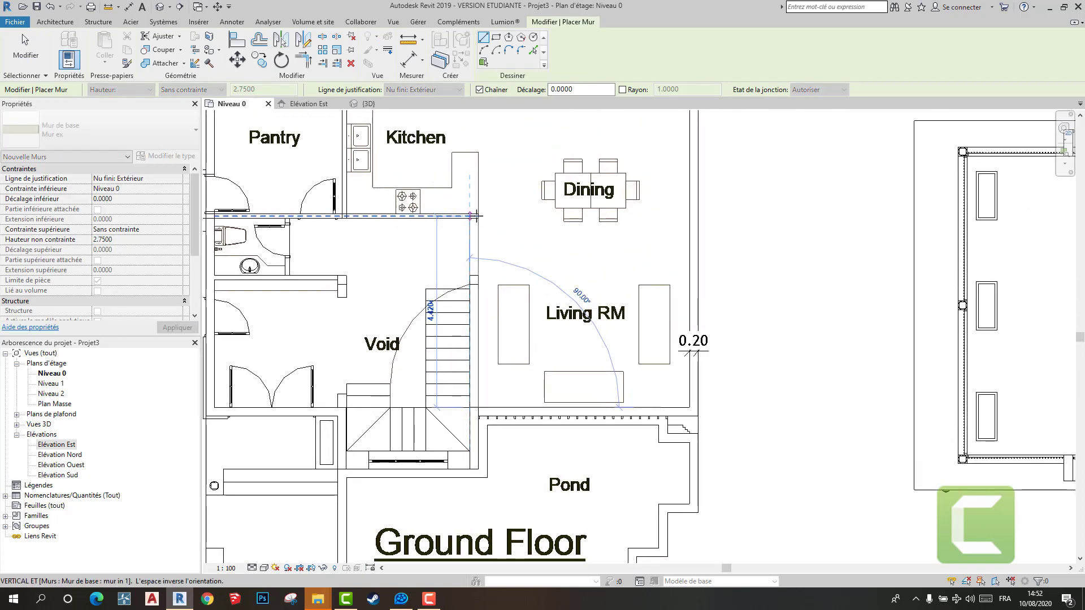
pyautogui.press('Escape')
# - Display the ground-floor walls with their new interior partitions in the 3D view
pyautogui.scroll(-5, 405, 303)
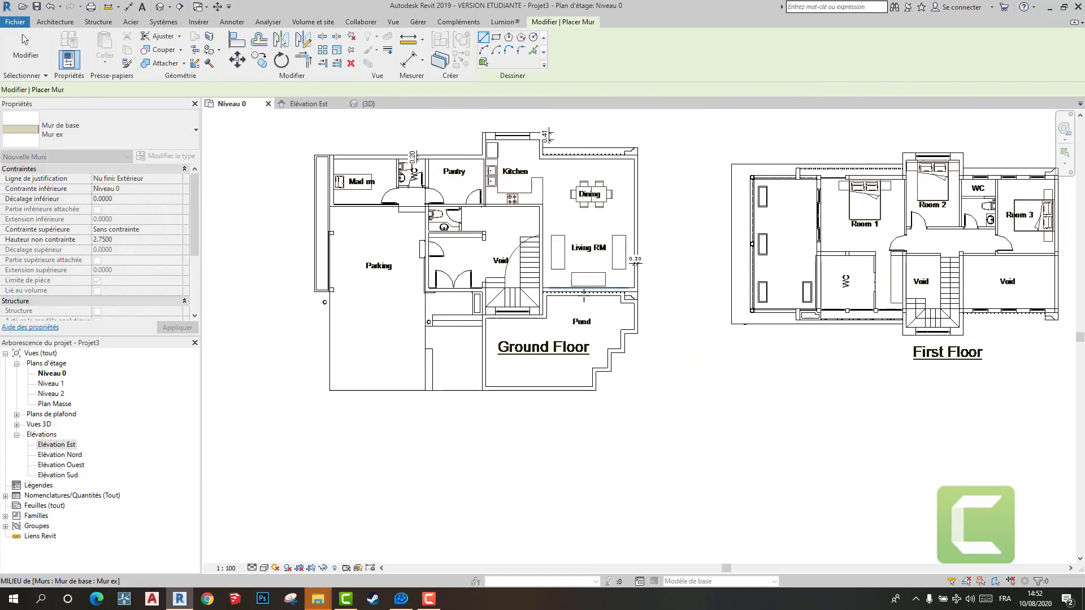
pyautogui.click(369, 103)
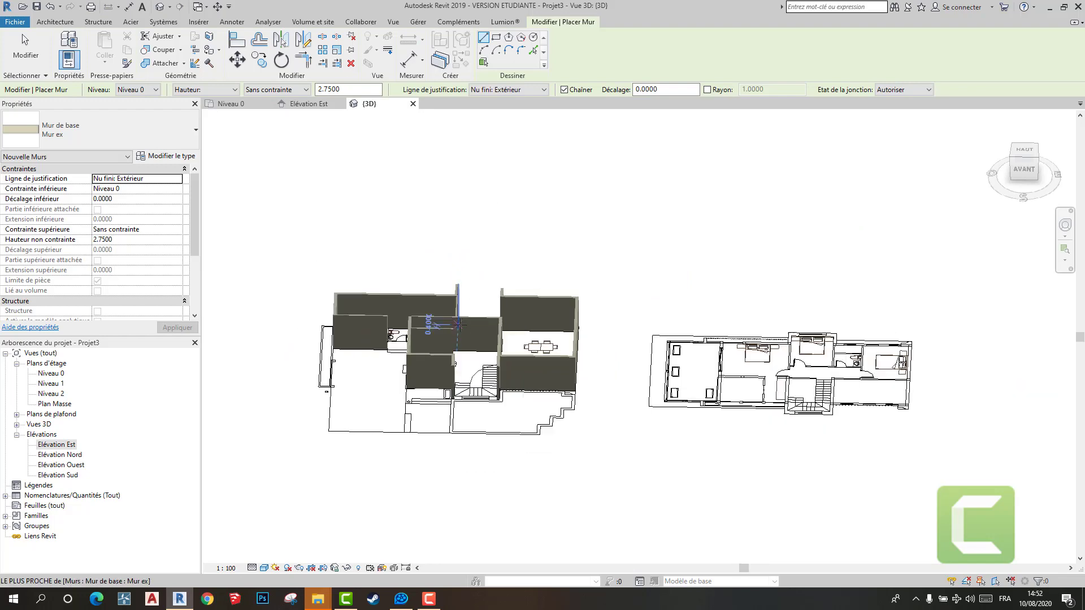
# - Leave wall placement and inspect the ground-floor walls from above in the 3D view
pyautogui.press('Escape')
pyautogui.keyDown('shift'); pyautogui.moveTo(463, 365); pyautogui.dragTo(488, 422, button='middle'); pyautogui.keyUp('shift')
pyautogui.scroll(3, 424, 426)
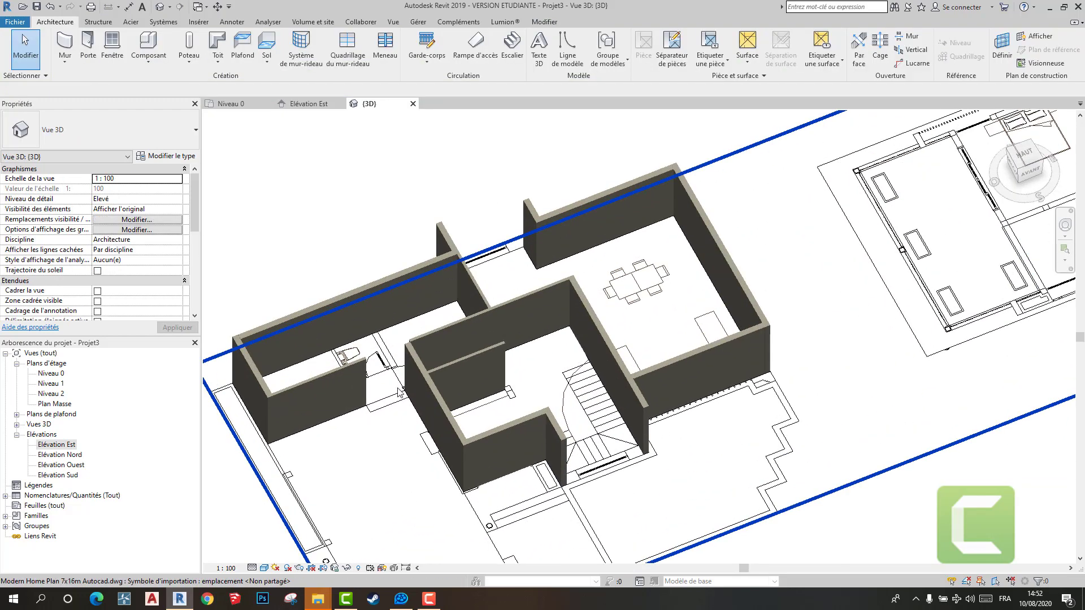
# - Return to the Niveau 0 plan and measure the depth of the projecting wall strip beside the Parking, near the Mad rm door
pyautogui.click(232, 103)
pyautogui.scroll(-2, 382, 279)
pyautogui.scroll(8, 381, 279)
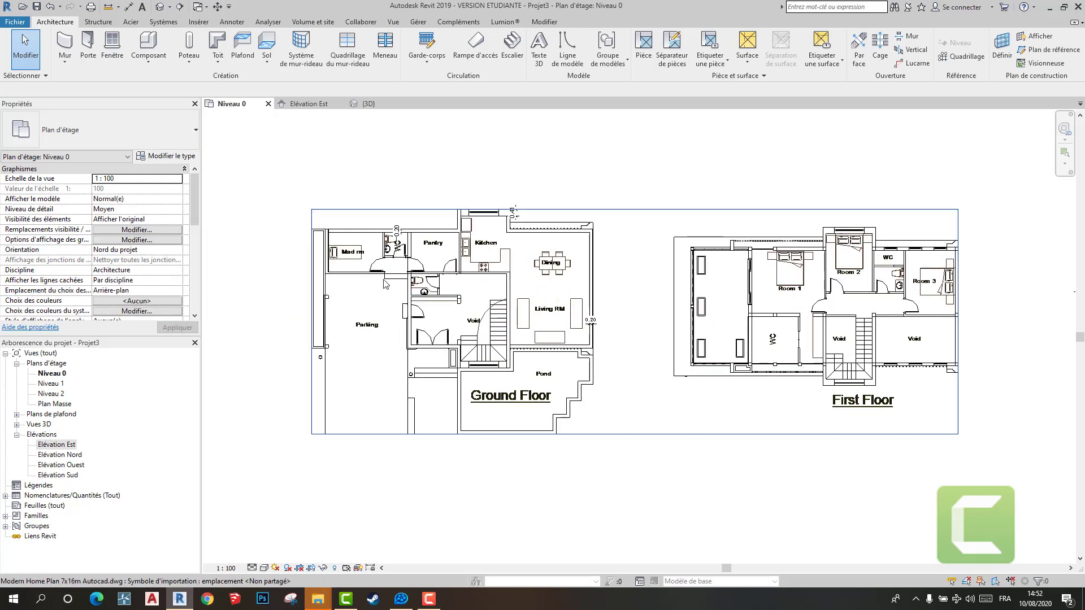
pyautogui.scroll(1, 381, 276)
pyautogui.click(551, 23)
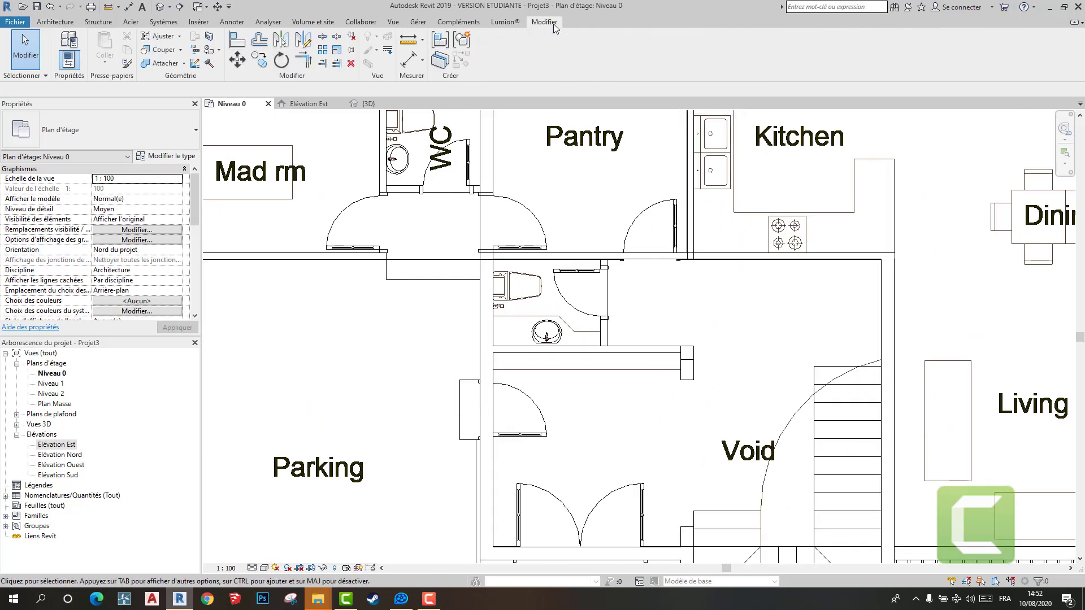
pyautogui.click(408, 58)
pyautogui.scroll(3, 411, 275)
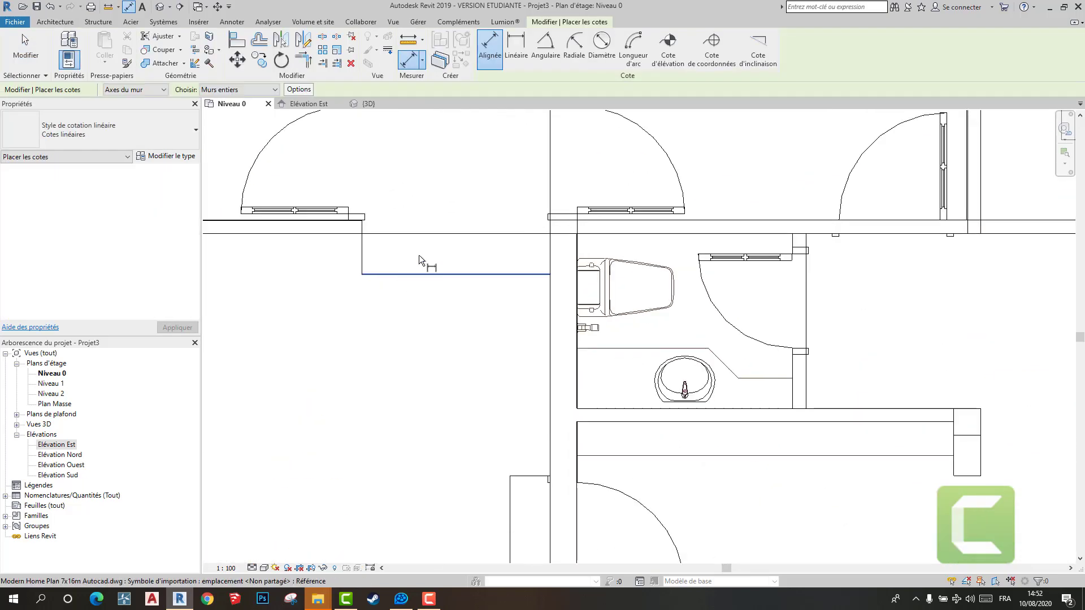
pyautogui.click(439, 272)
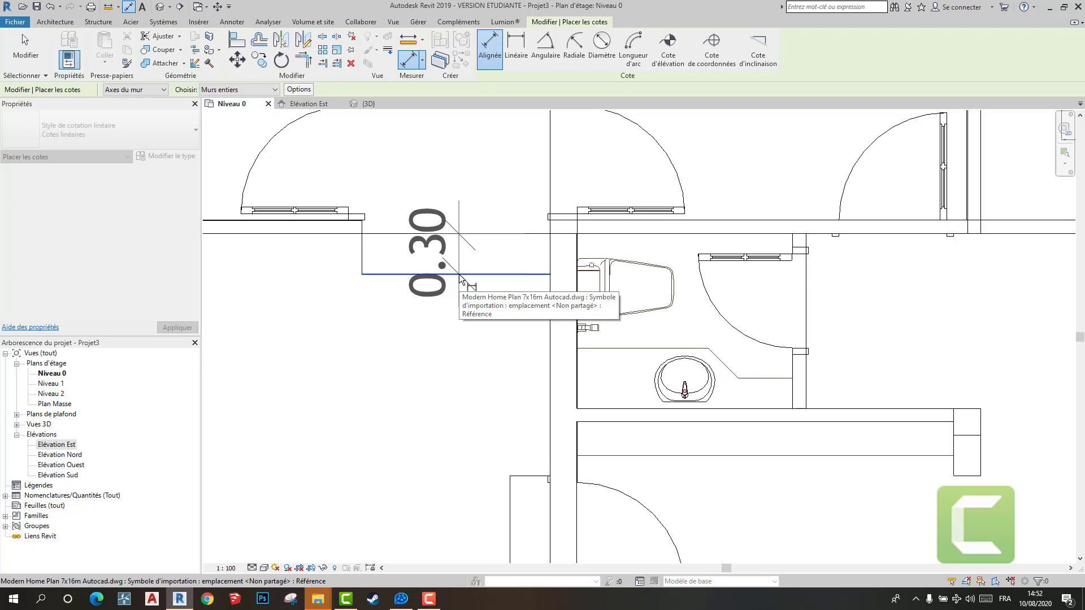
pyautogui.press('Escape')
pyautogui.press('Escape')
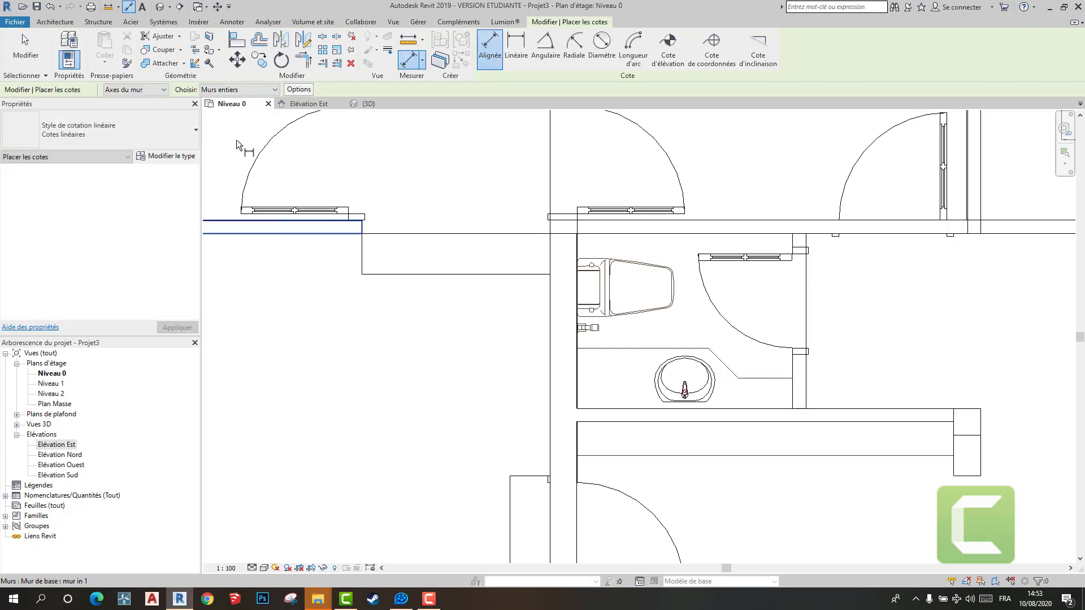
# - Start the Wall tool and check the layer assembly of the Mur ex type without changing it
pyautogui.click(63, 23)
pyautogui.click(67, 40)
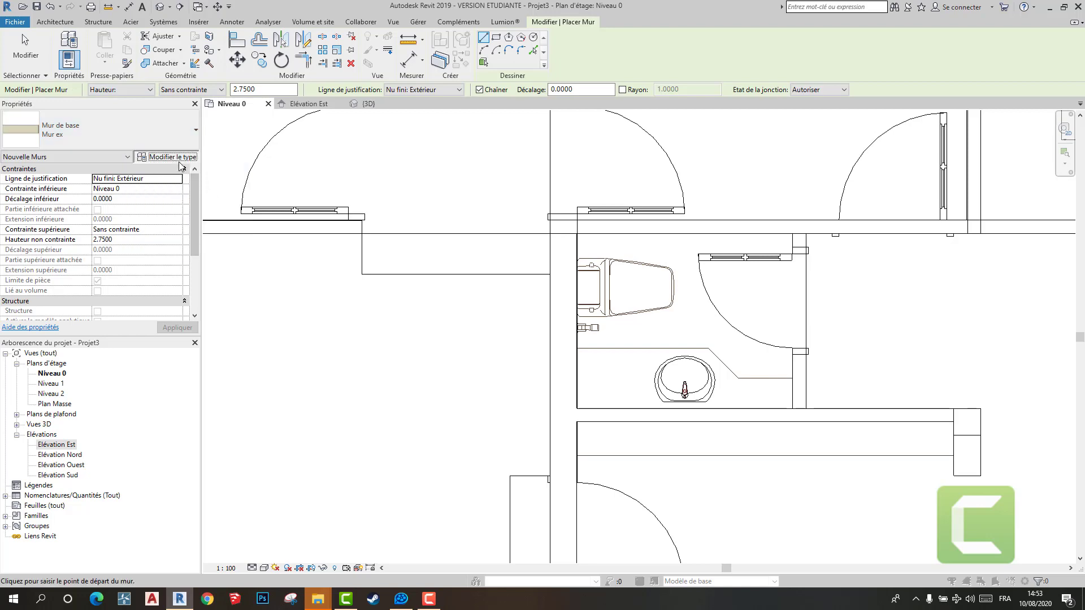
pyautogui.click(175, 157)
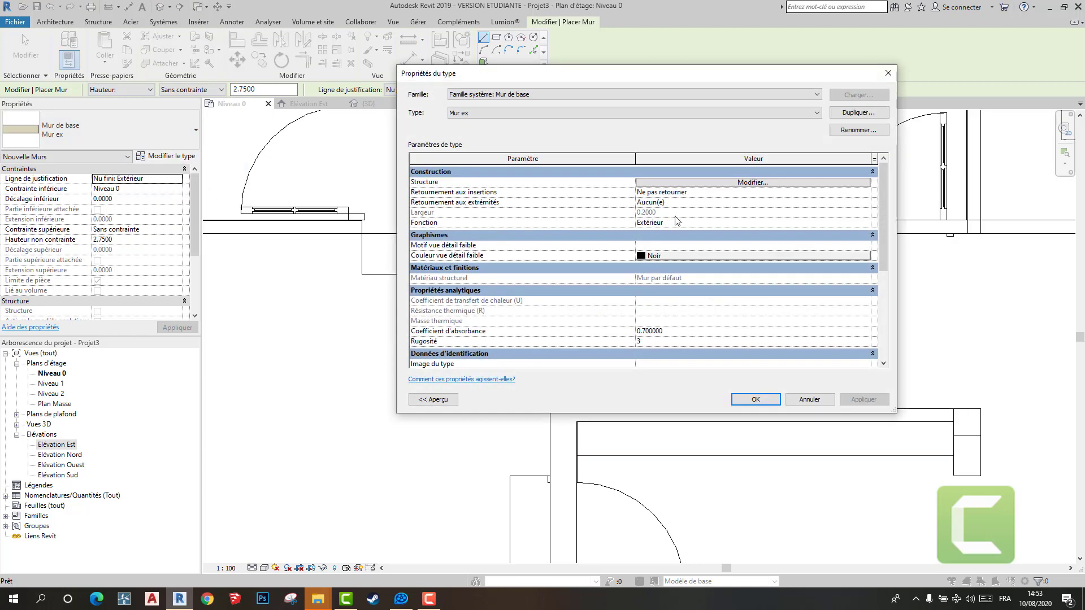
pyautogui.click(772, 182)
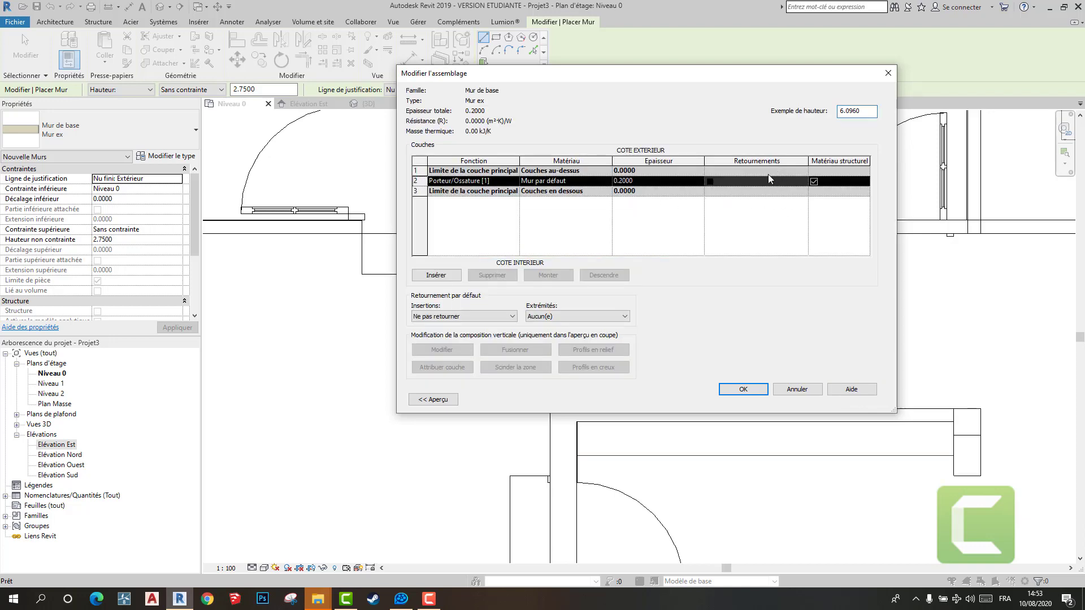
pyautogui.click(805, 388)
pyautogui.click(888, 73)
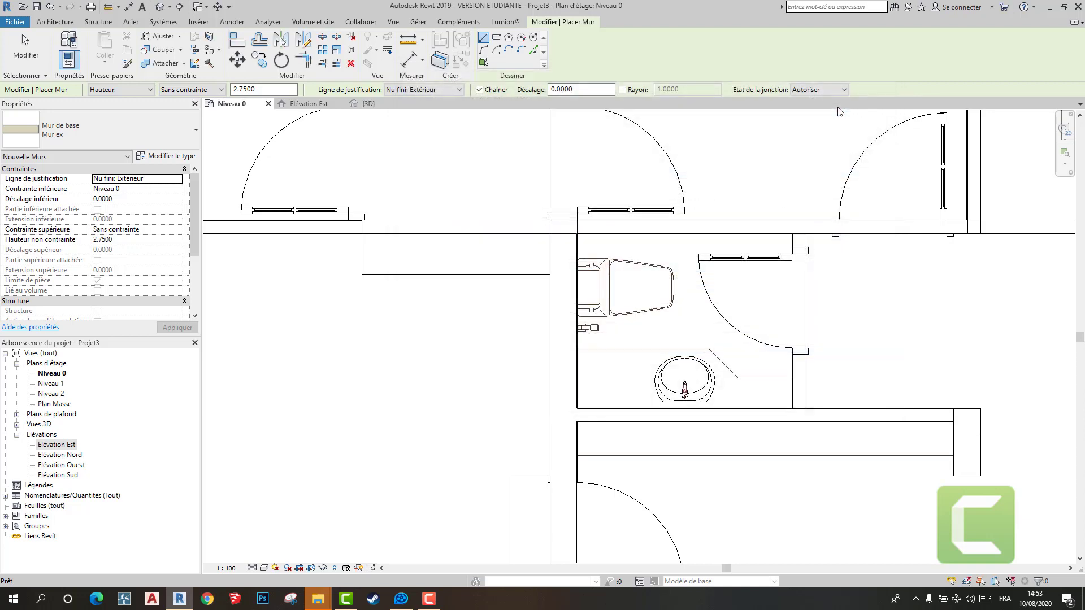
# - Duplicate the Mur ex wall type as mur ex 2 with a structural layer thickness of 0.30
pyautogui.click(167, 156)
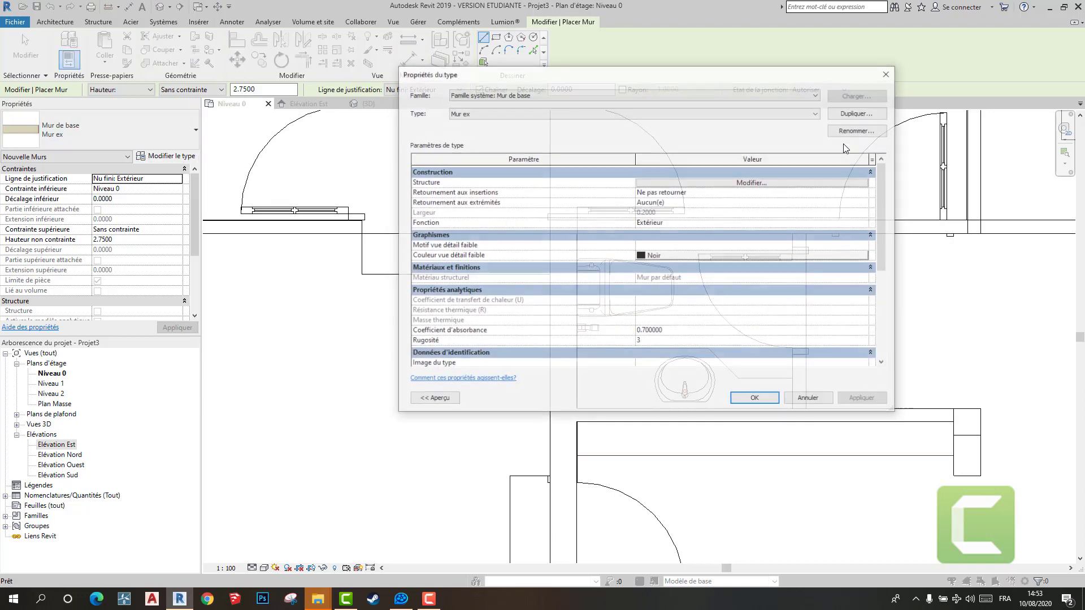
pyautogui.click(858, 116)
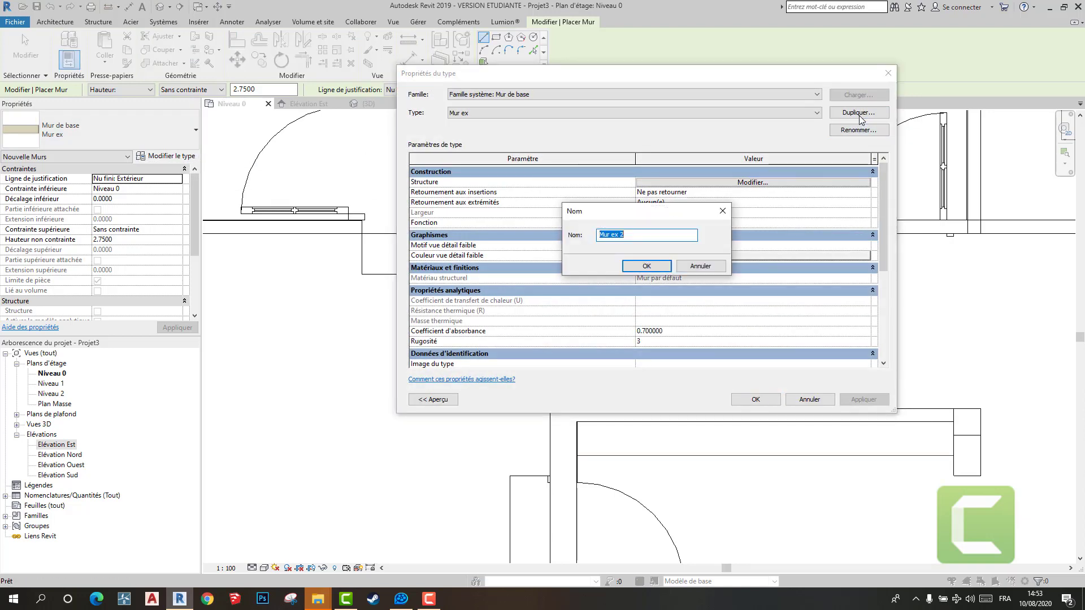
pyautogui.write('mur ex 2')
pyautogui.press('Return')
pyautogui.click(775, 183)
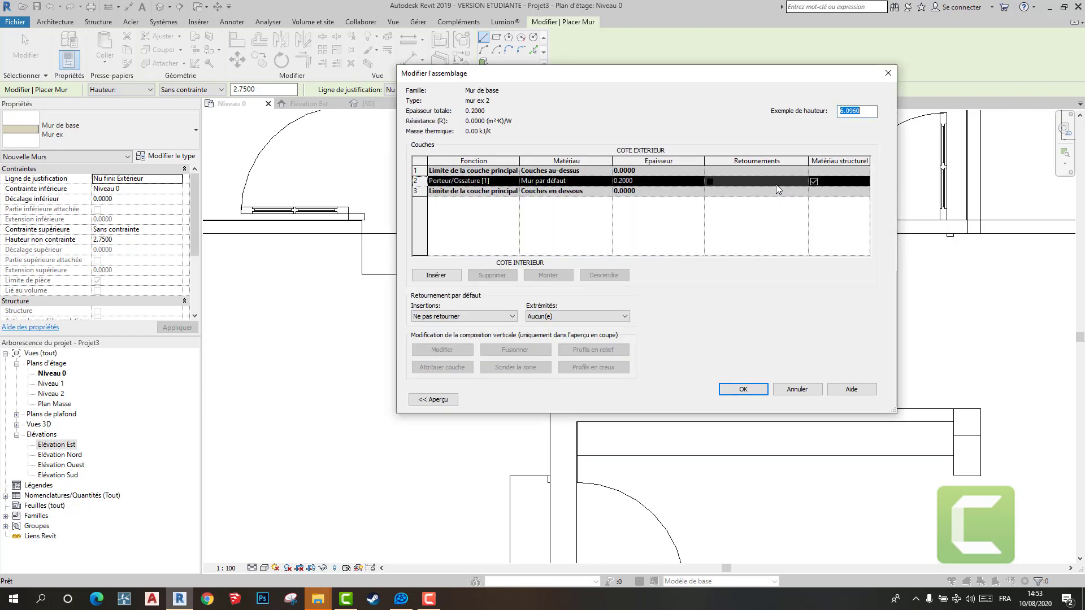
pyautogui.click(636, 181)
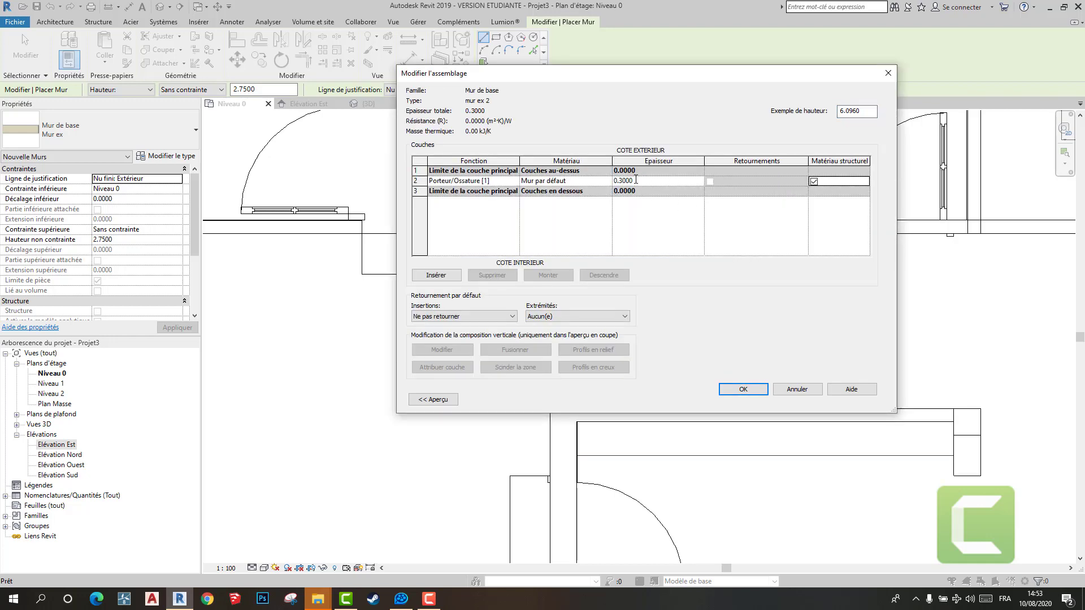
pyautogui.click(754, 392)
pyautogui.click(755, 398)
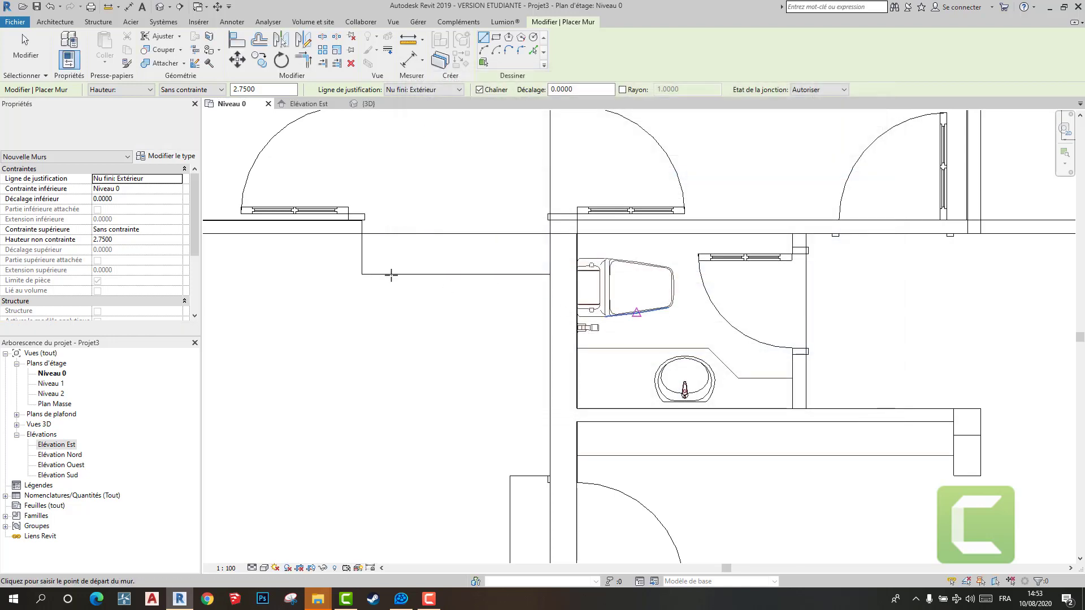
pyautogui.click(362, 234)
pyautogui.press('Escape')
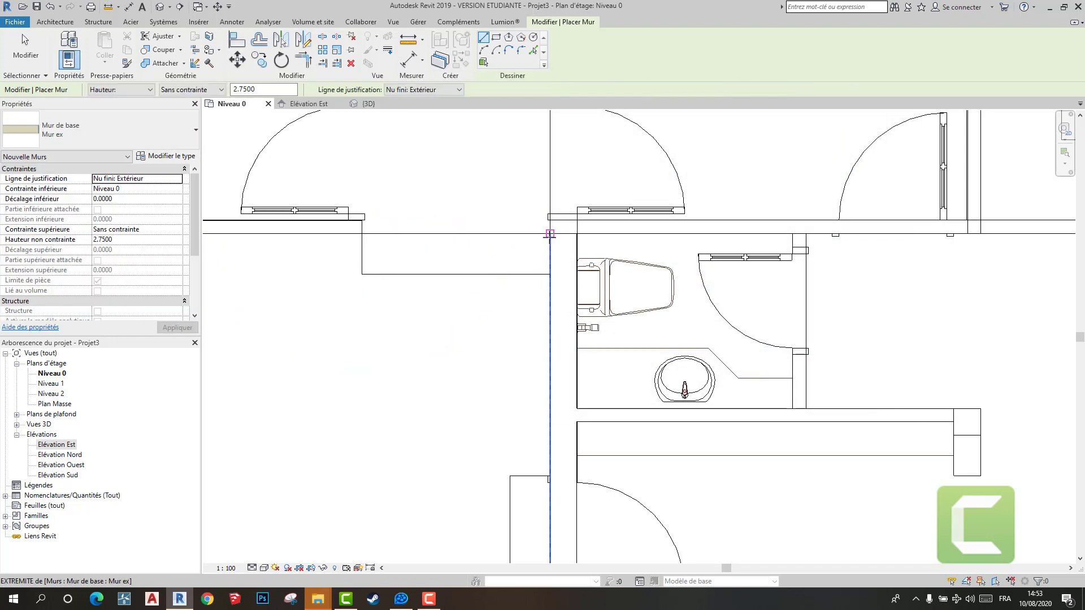
pyautogui.click(550, 234)
pyautogui.press('Escape')
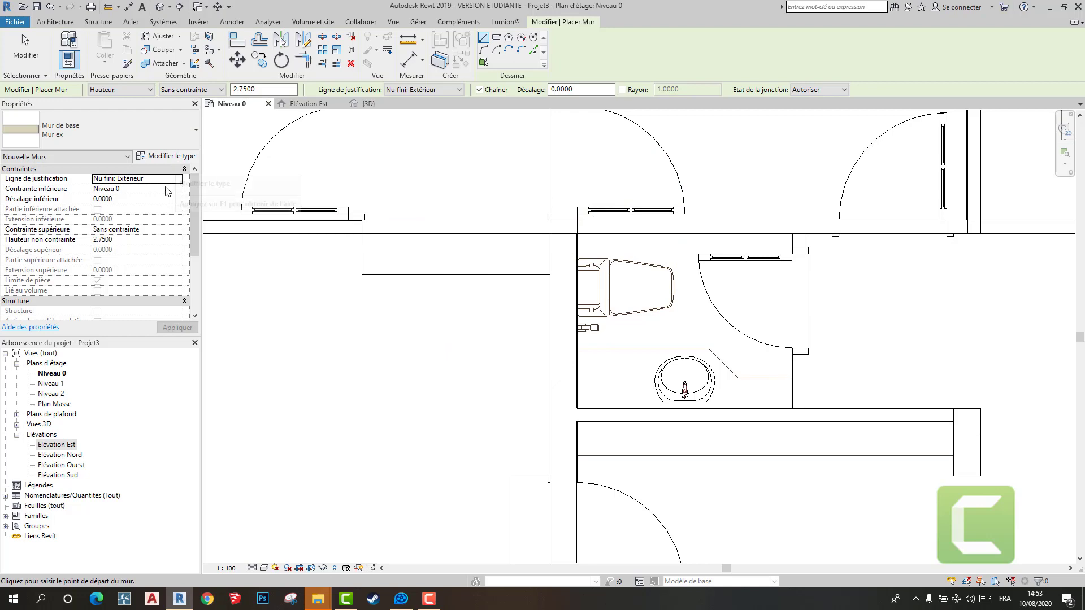
# - Create the wall type Mur ex 2 from Mur ex and set its structural layer thickness to 0.30
pyautogui.click(167, 156)
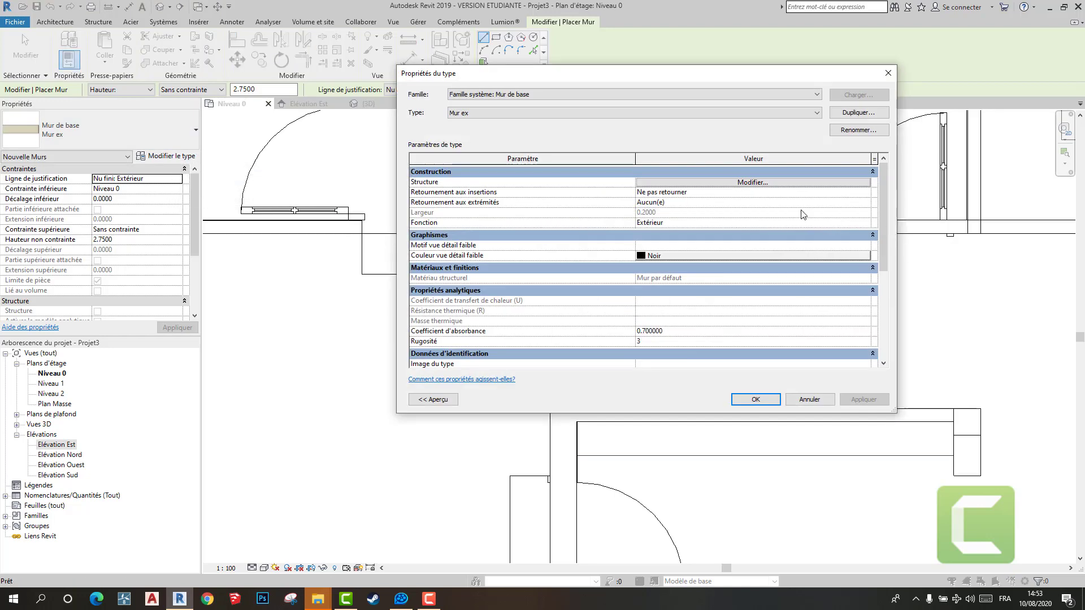
pyautogui.click(844, 113)
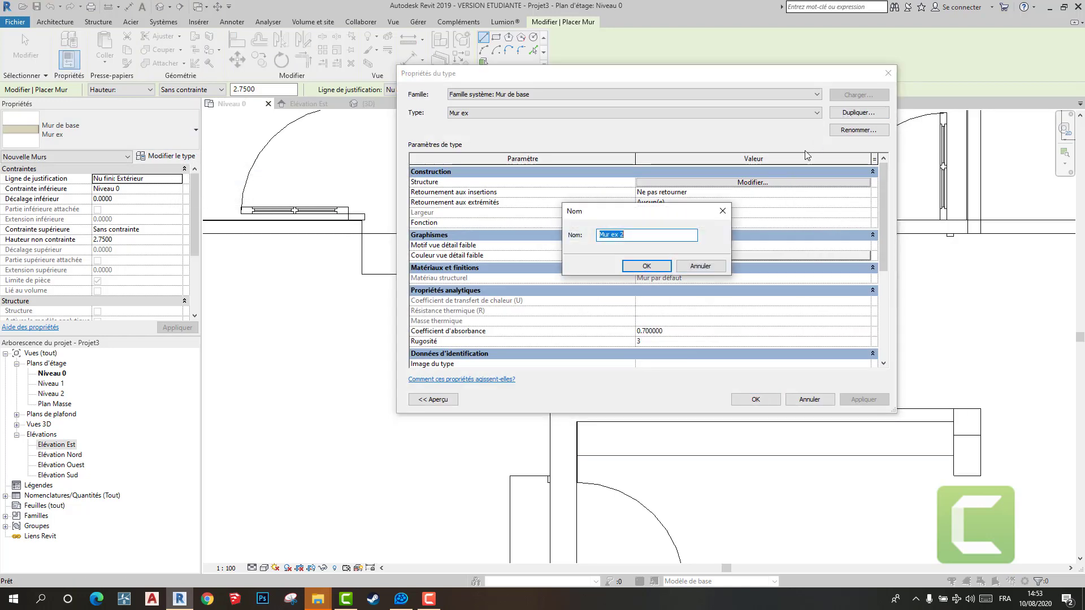
pyautogui.click(657, 269)
pyautogui.click(774, 183)
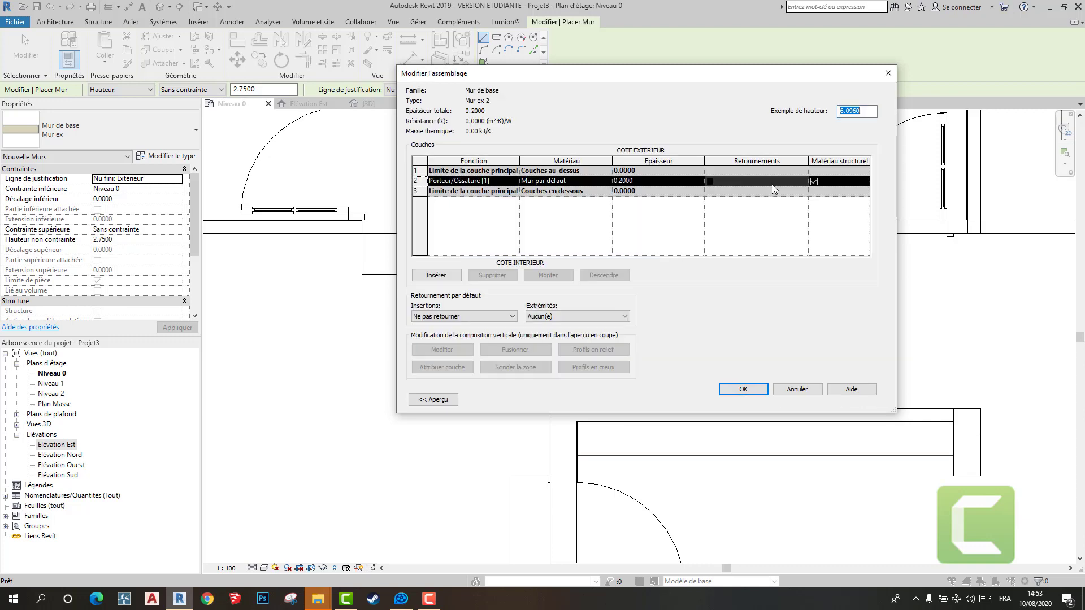
pyautogui.click(635, 181)
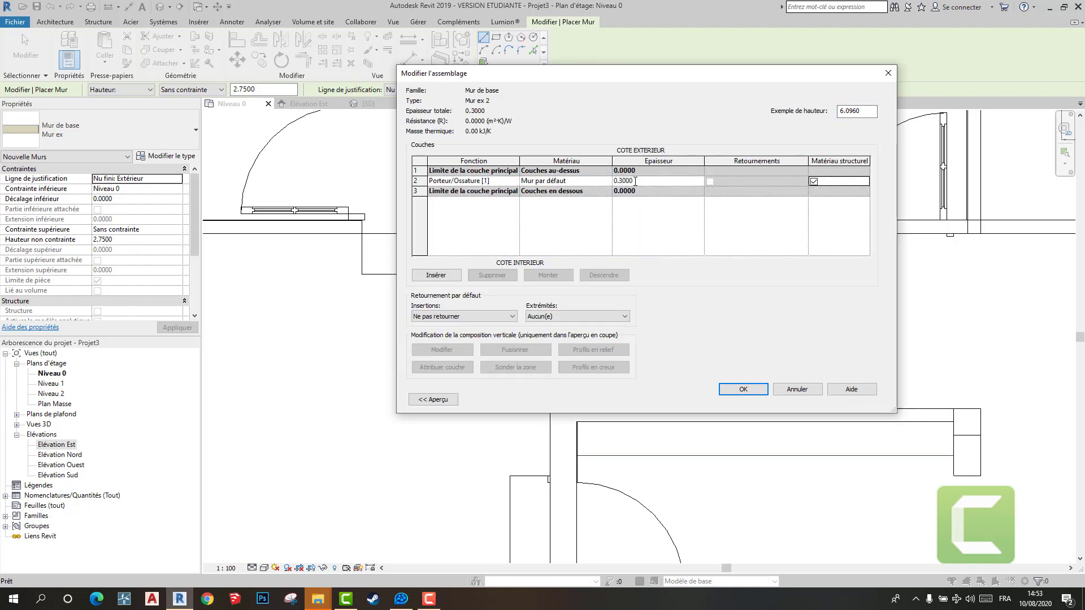
pyautogui.click(743, 390)
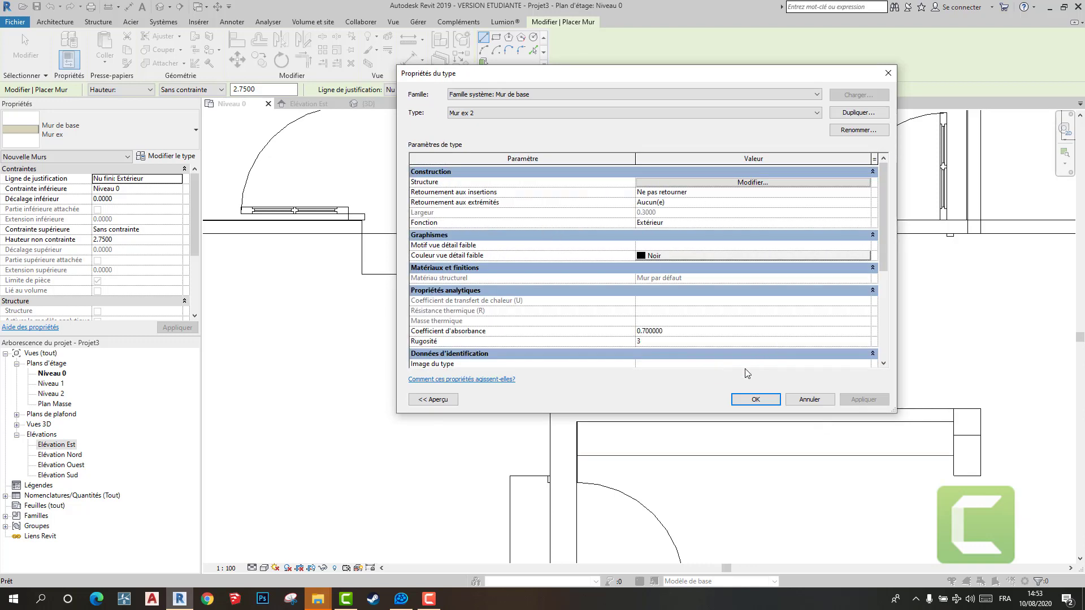
pyautogui.click(755, 399)
# - Draw a Mur ex 2 wall about 1.42 m long over the projecting strip at the Parking's upper edge
pyautogui.click(550, 274)
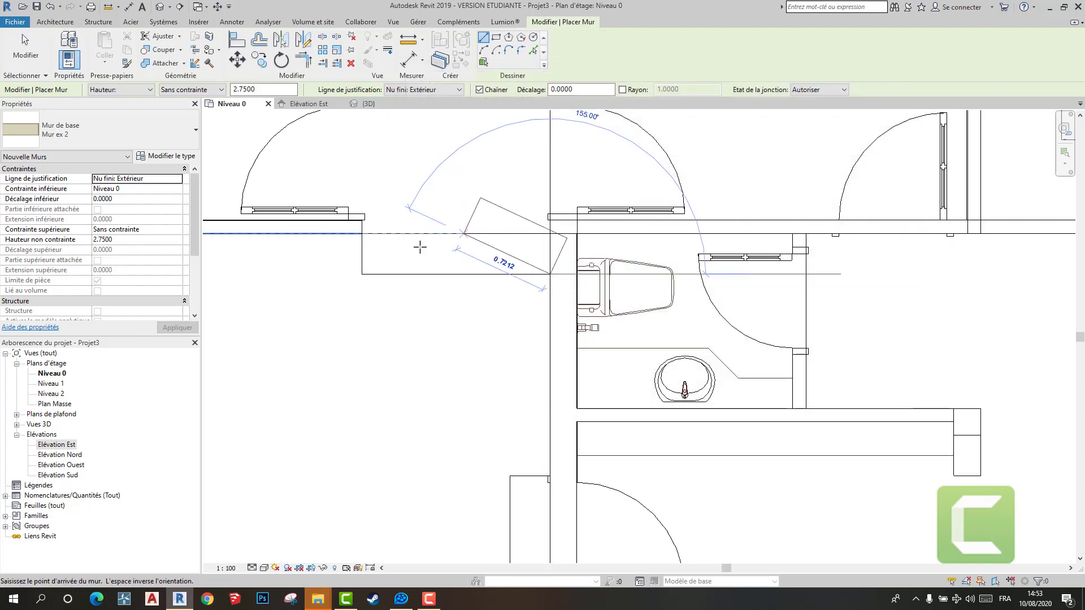
pyautogui.click(361, 274)
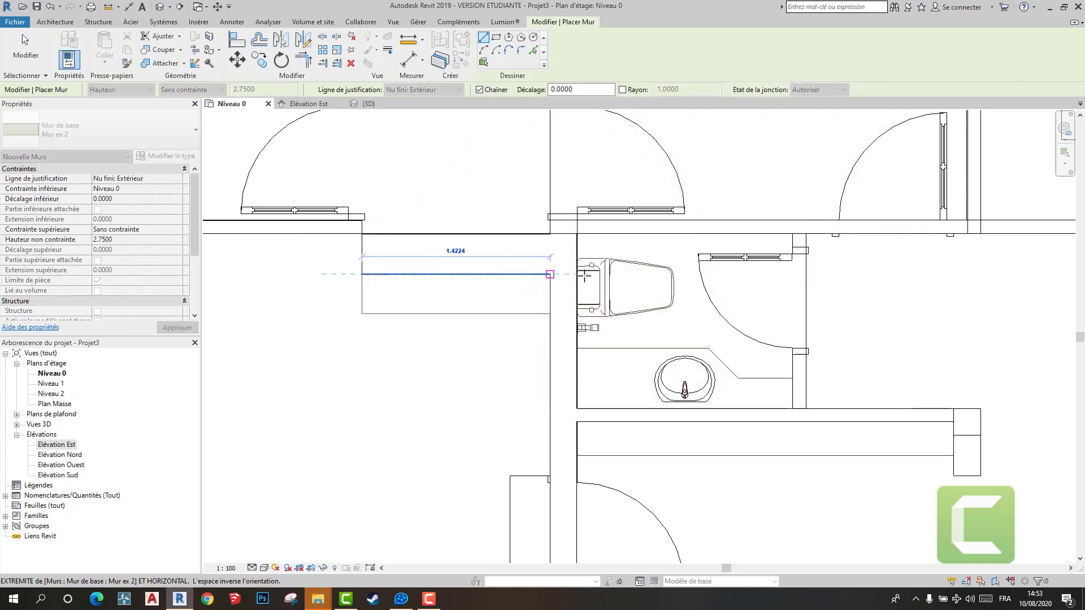
pyautogui.scroll(-5, 585, 276)
pyautogui.moveTo(574, 333); pyautogui.dragTo(477, 256, button='middle')
pyautogui.press('Escape')
# - Measure the thickness of the window wall below the stairs
pyautogui.scroll(-6, 511, 316)
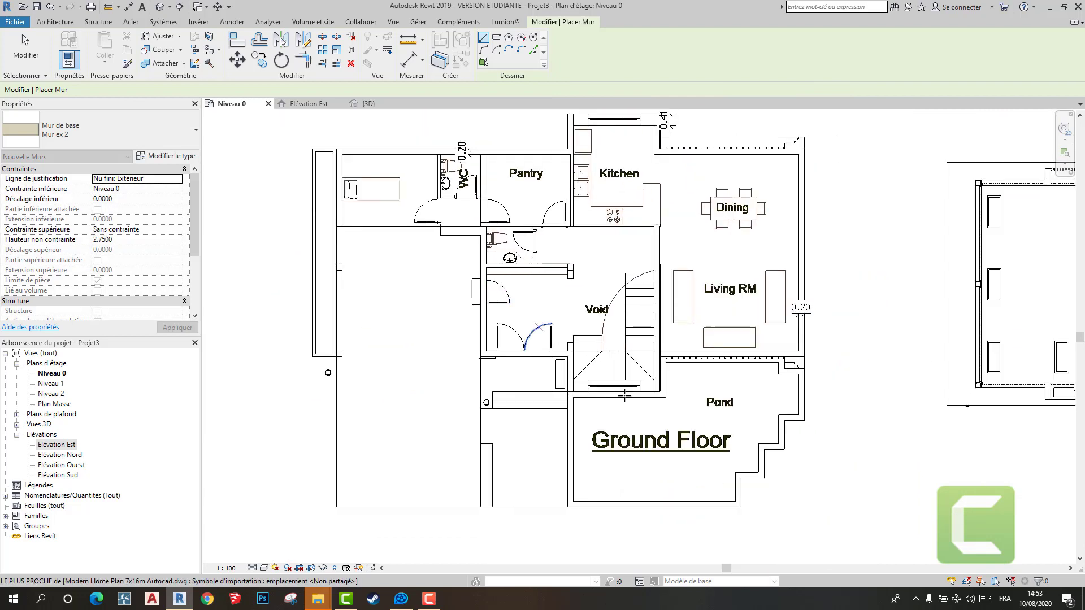
pyautogui.scroll(6, 624, 395)
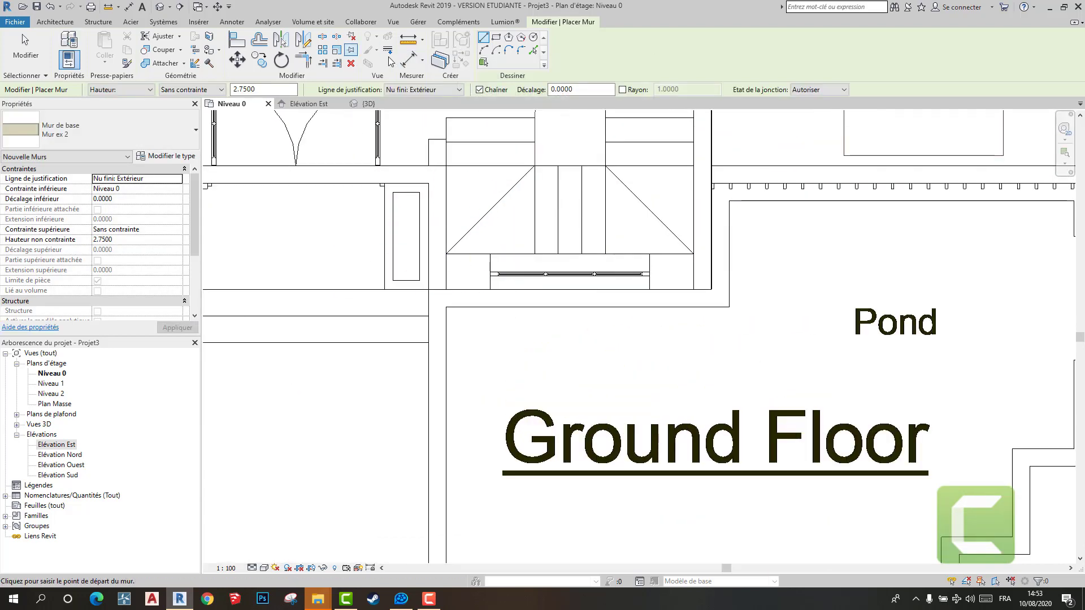
pyautogui.click(407, 59)
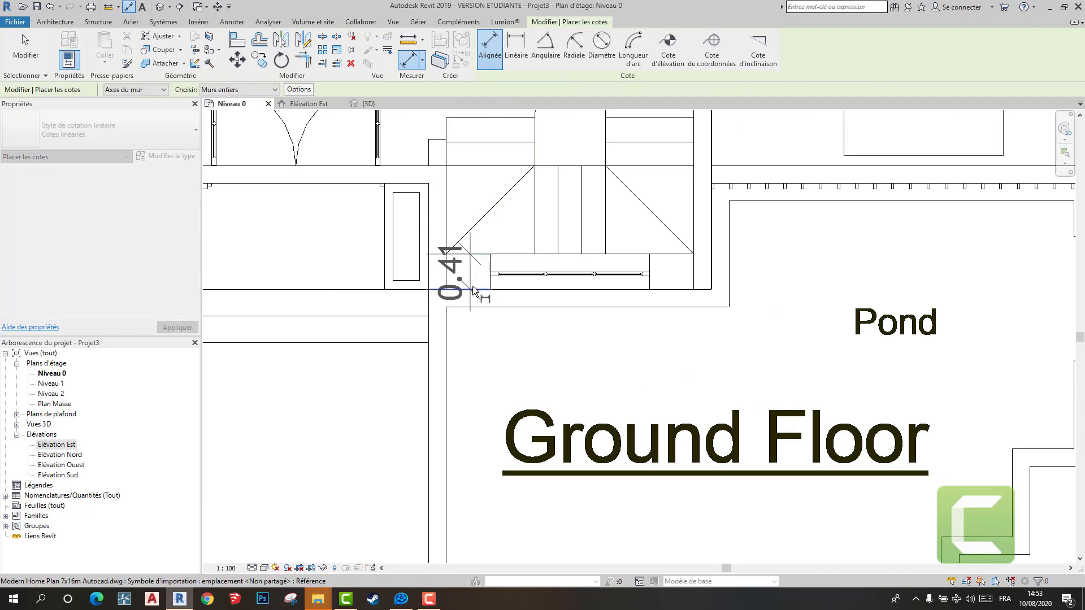
pyautogui.press('Escape')
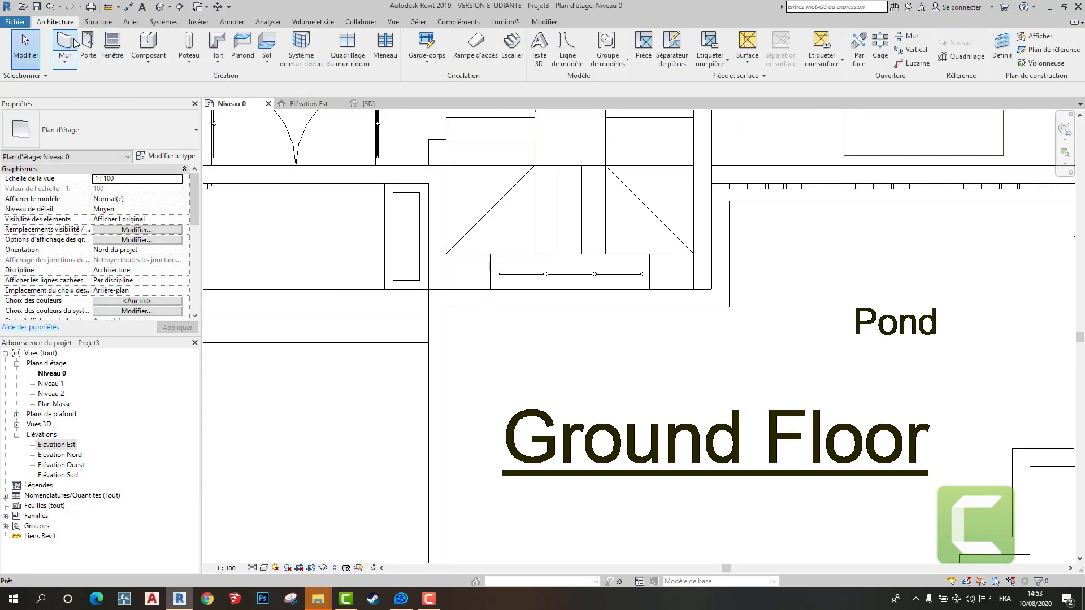
# - Create the wall type Mur ex 3 from Mur ex 2 and set its structural layer thickness to 0.41
pyautogui.click(68, 45)
pyautogui.click(167, 156)
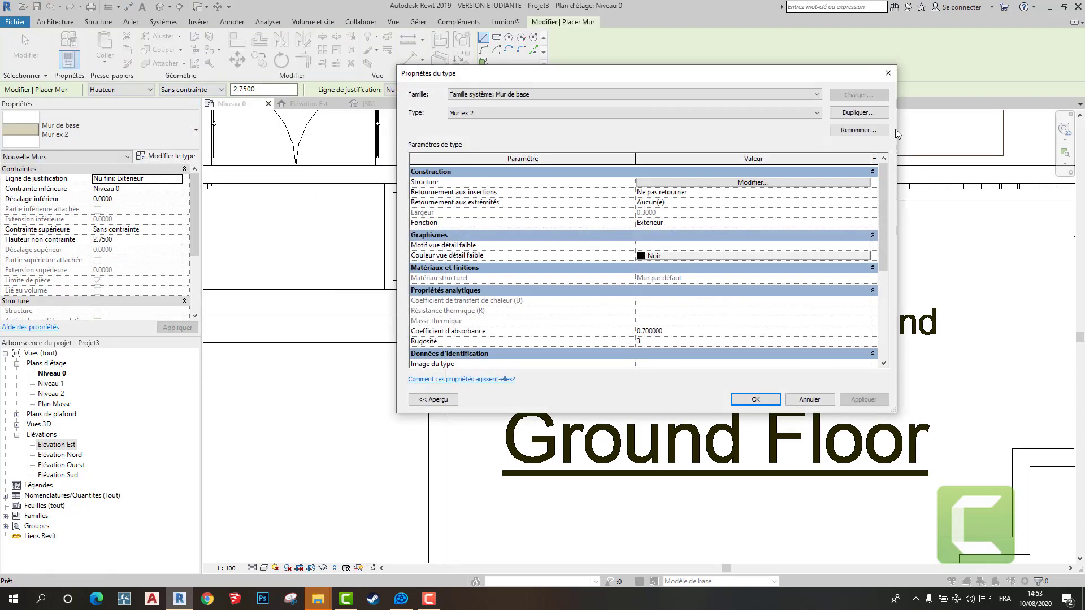
pyautogui.click(884, 114)
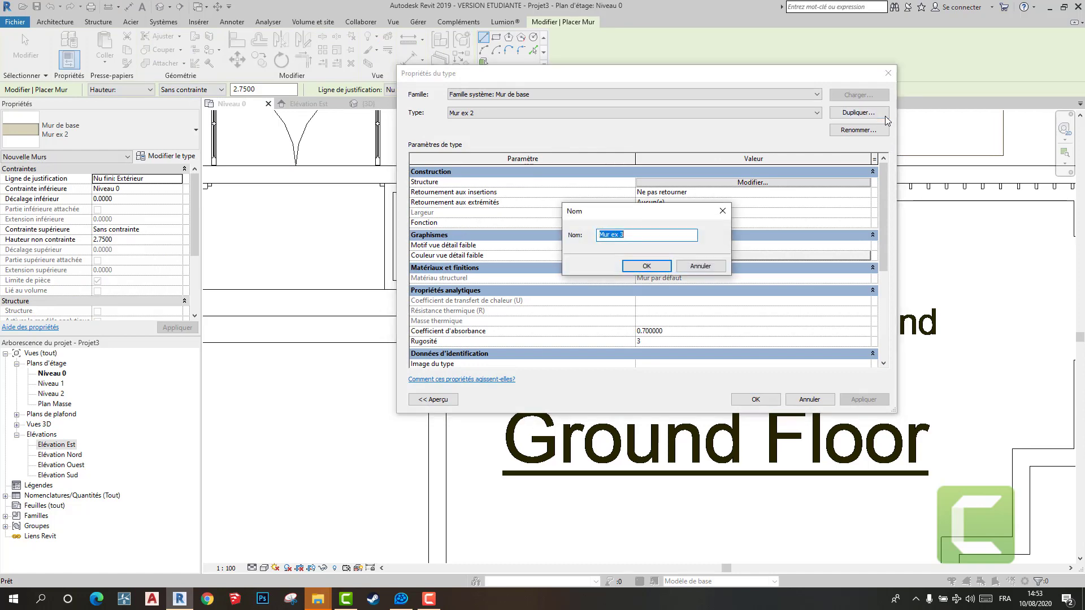
pyautogui.press('Return')
pyautogui.click(751, 183)
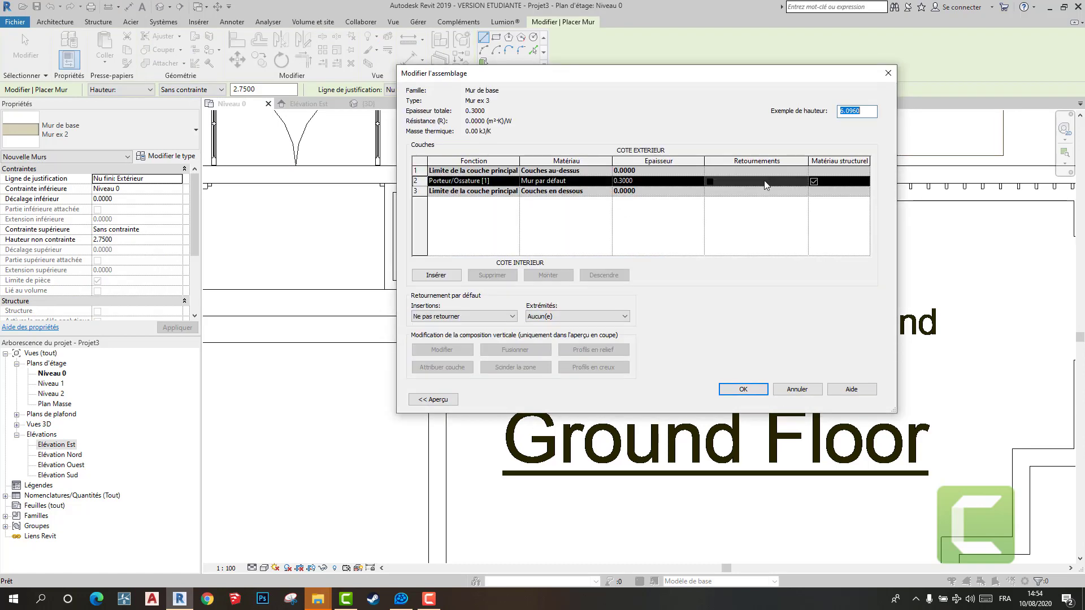
pyautogui.click(659, 180)
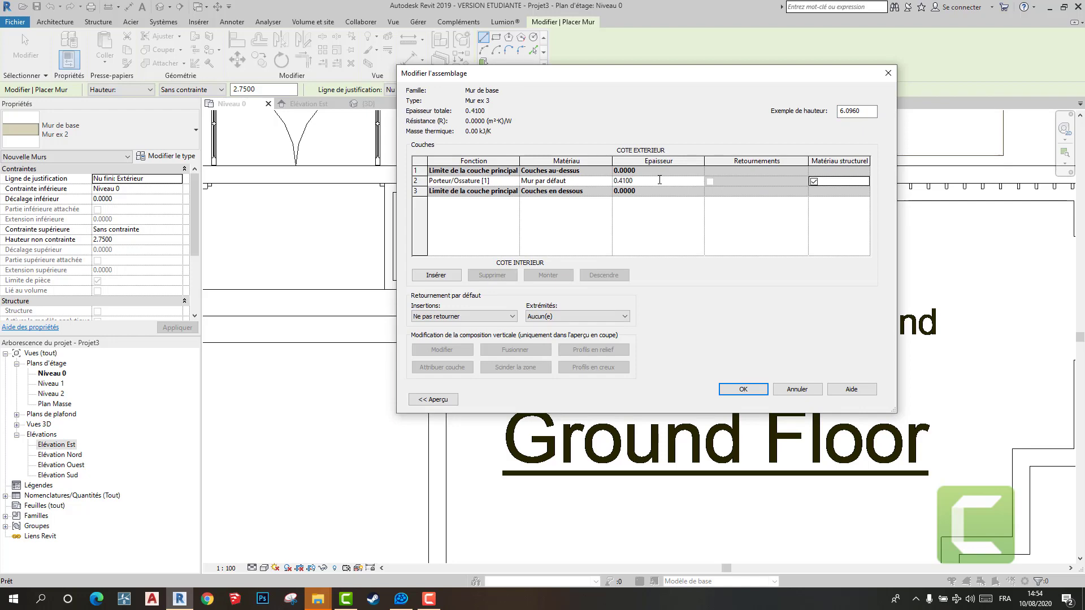
pyautogui.click(742, 391)
pyautogui.click(752, 397)
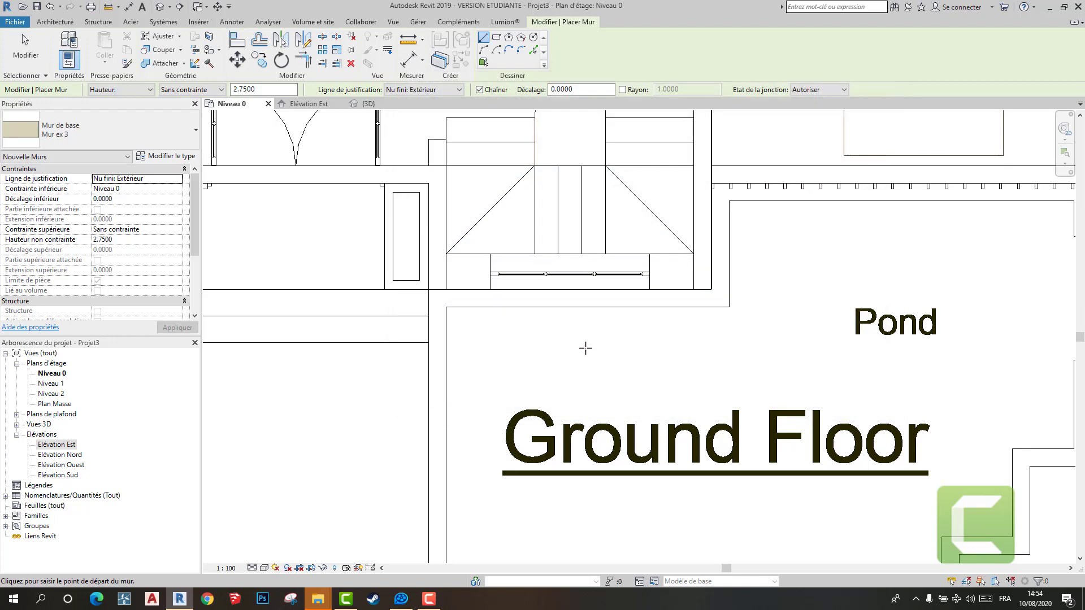
# - Draw Mur ex 3 walls along the window strip below the stairs and the window strip at the Kitchen's upper edge
pyautogui.click(446, 254)
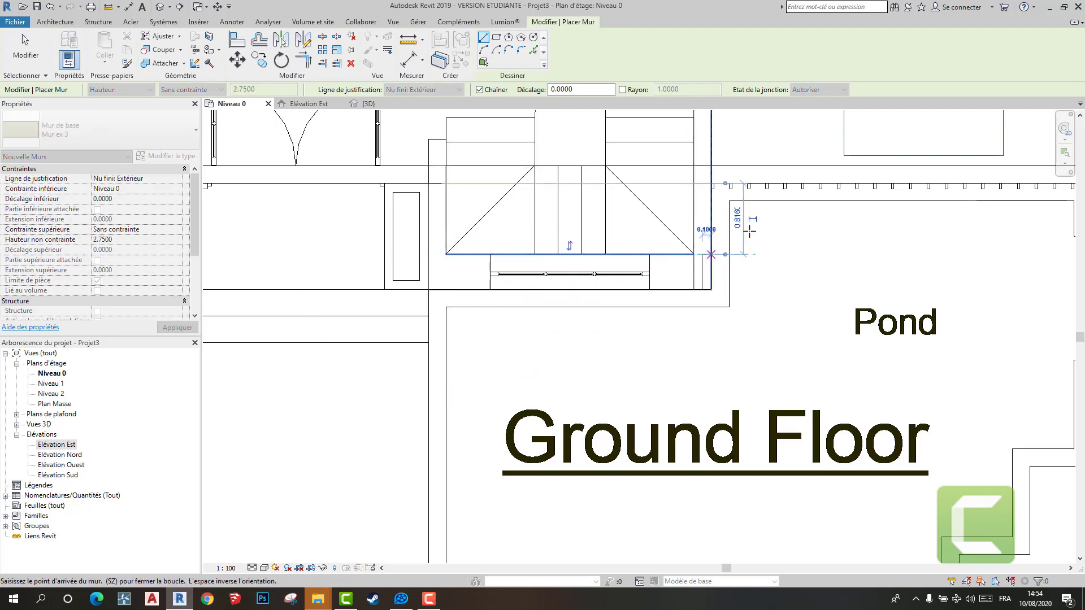
pyautogui.scroll(-4, 706, 248)
pyautogui.scroll(4, 682, 447)
pyautogui.moveTo(644, 438); pyautogui.dragTo(641, 525, button='middle')
pyautogui.scroll(-6, 636, 483)
pyautogui.scroll(4, 584, 210)
pyautogui.click(593, 257)
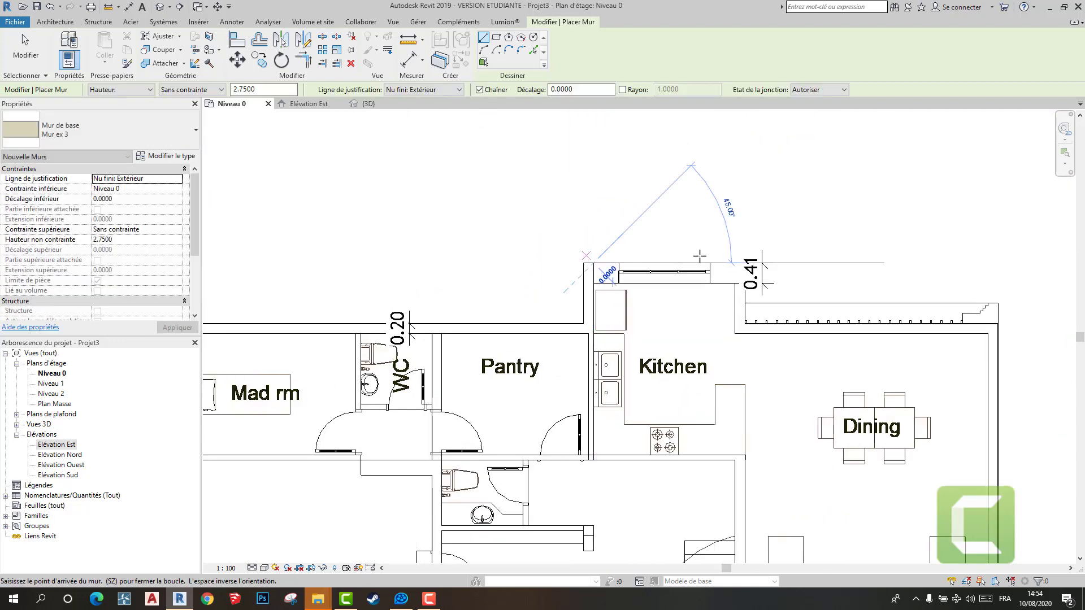
pyautogui.click(745, 263)
pyautogui.press('Escape')
pyautogui.press('Escape')
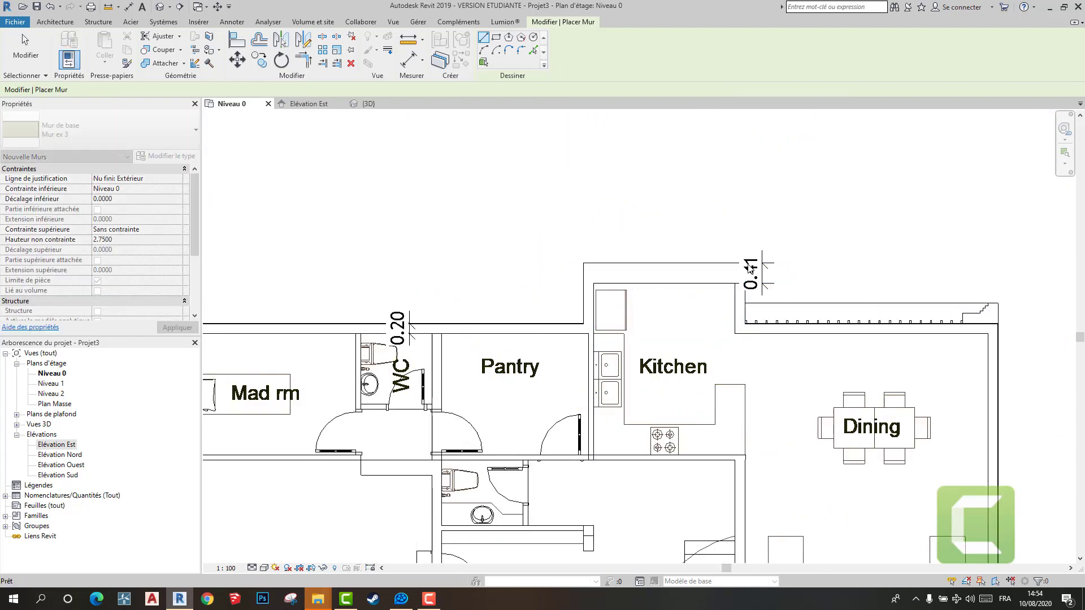
# - Inspect the ground-floor walls from several sides in the 3D view and compare them with the Niveau 0 plan
pyautogui.click(374, 105)
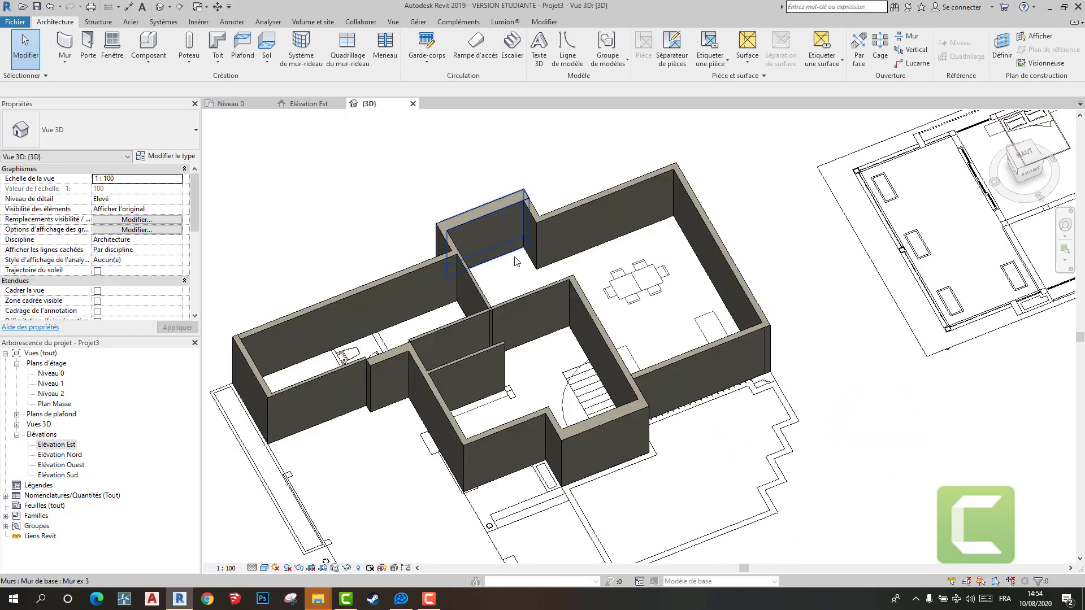
pyautogui.scroll(-3, 500, 299)
pyautogui.keyDown('shift'); pyautogui.moveTo(565, 385); pyautogui.dragTo(638, 305, button='middle'); pyautogui.keyUp('shift')
pyautogui.scroll(5, 638, 306)
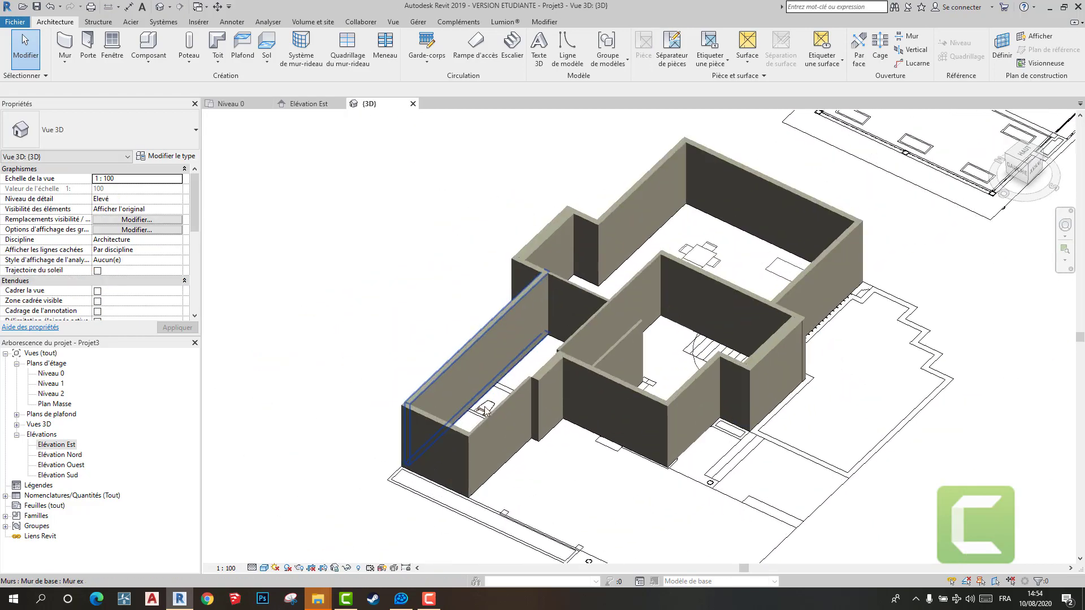
pyautogui.scroll(-1, 623, 429)
pyautogui.scroll(-5, 642, 458)
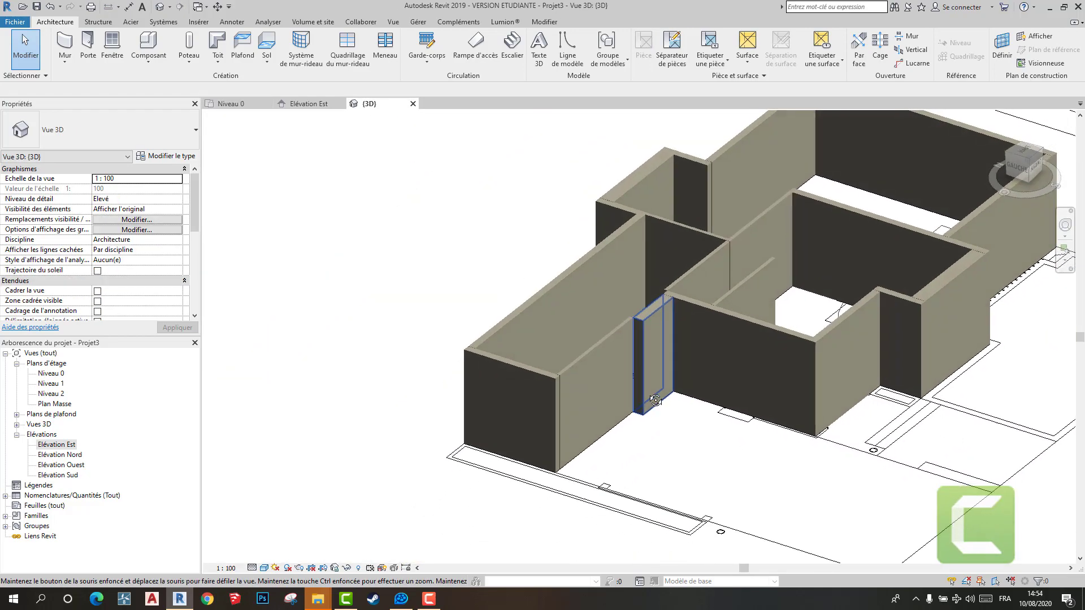
pyautogui.keyDown('shift'); pyautogui.moveTo(678, 451); pyautogui.dragTo(506, 438, button='middle'); pyautogui.keyUp('shift')
pyautogui.click(235, 104)
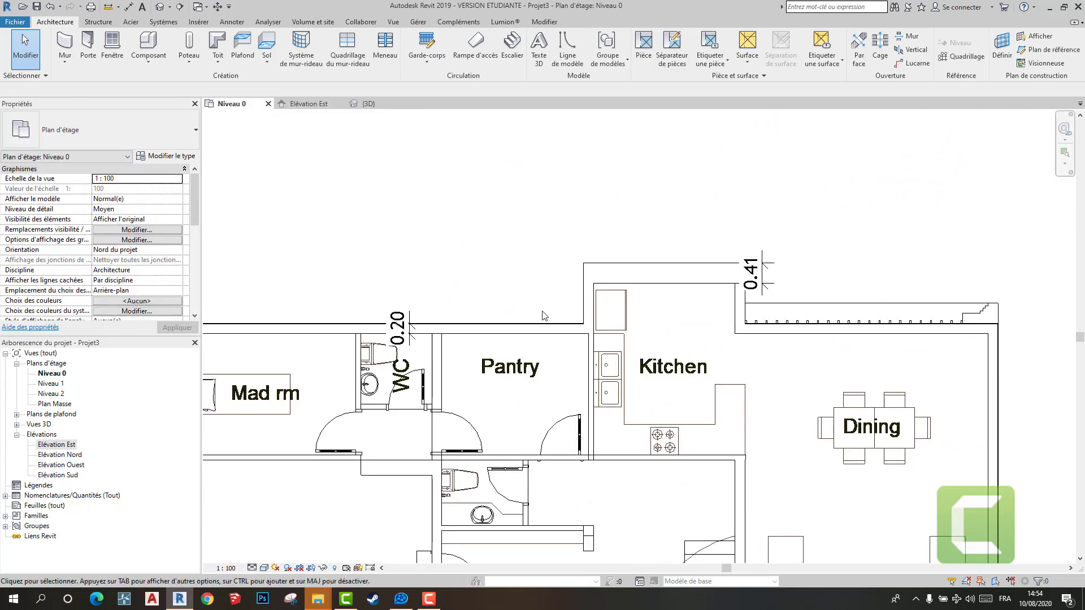
pyautogui.scroll(-3, 847, 158)
pyautogui.scroll(2, 562, 236)
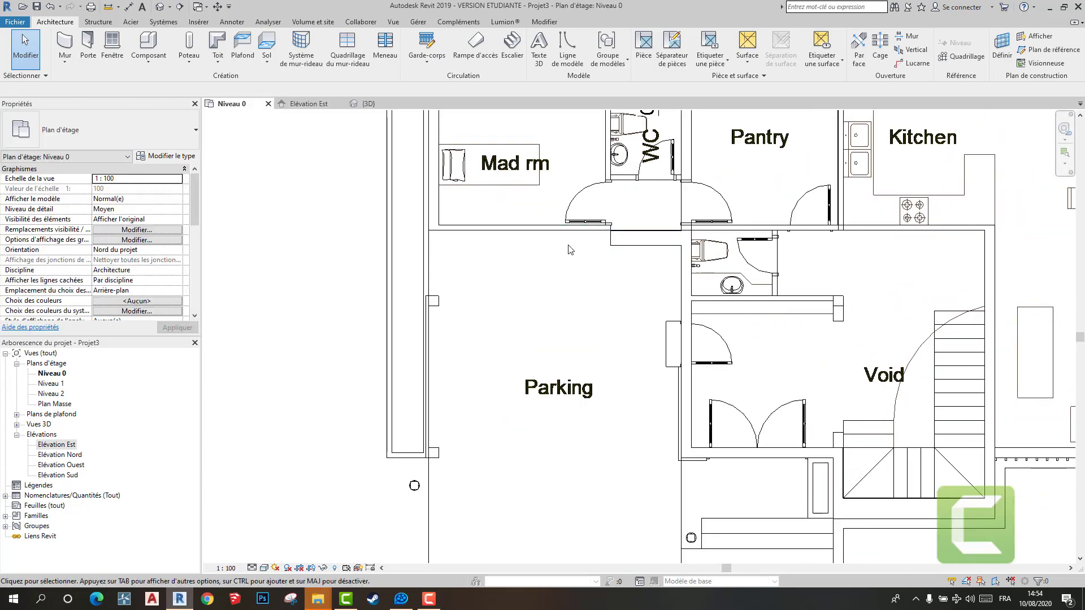
pyautogui.scroll(-5, 570, 250)
pyautogui.click(368, 104)
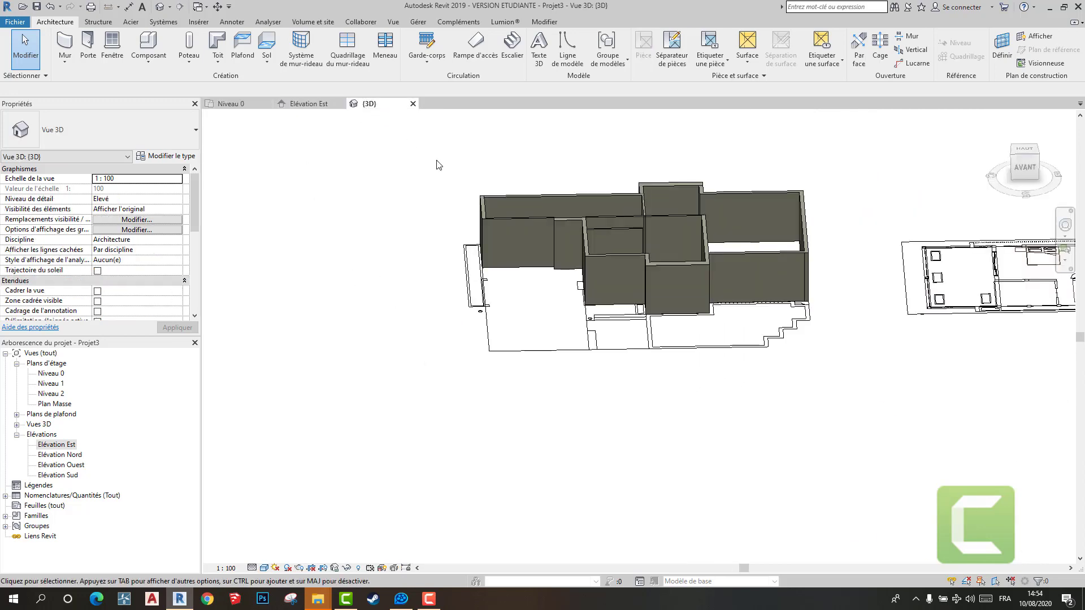
pyautogui.keyDown('shift'); pyautogui.moveTo(438, 164); pyautogui.dragTo(467, 456, button='middle'); pyautogui.keyUp('shift')
pyautogui.scroll(2, 807, 445)
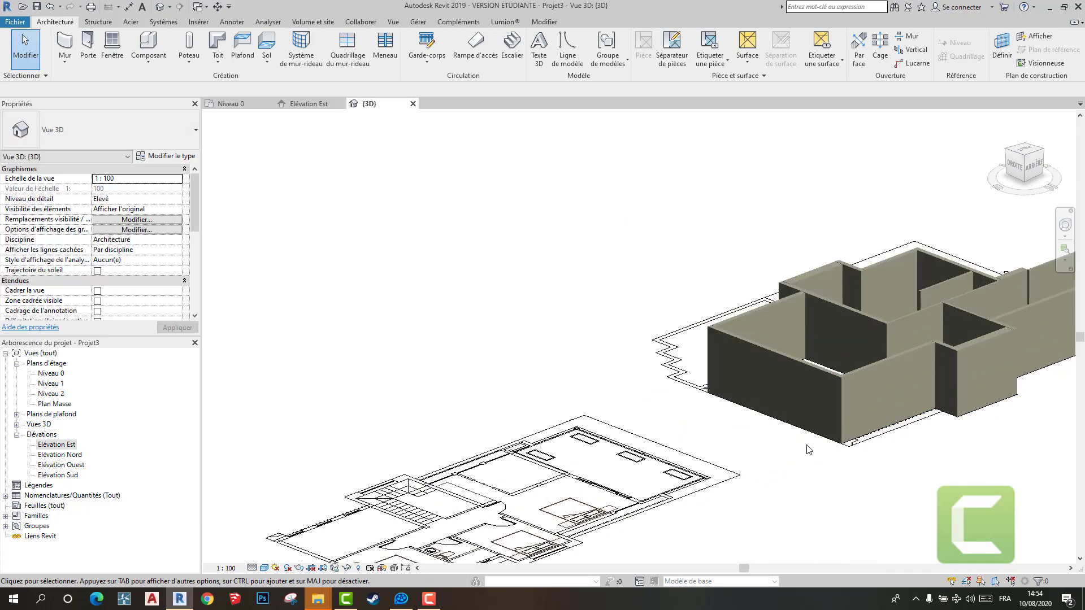
pyautogui.keyDown('shift'); pyautogui.moveTo(808, 450); pyautogui.dragTo(975, 230, button='middle'); pyautogui.keyUp('shift')
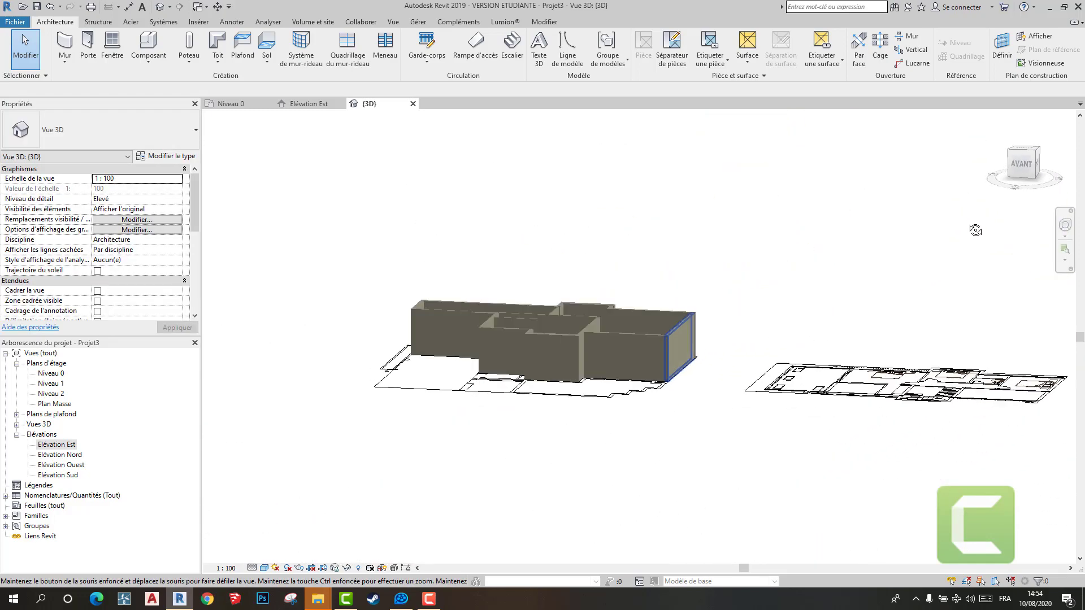
pyautogui.scroll(-2, 572, 351)
pyautogui.scroll(5, 579, 382)
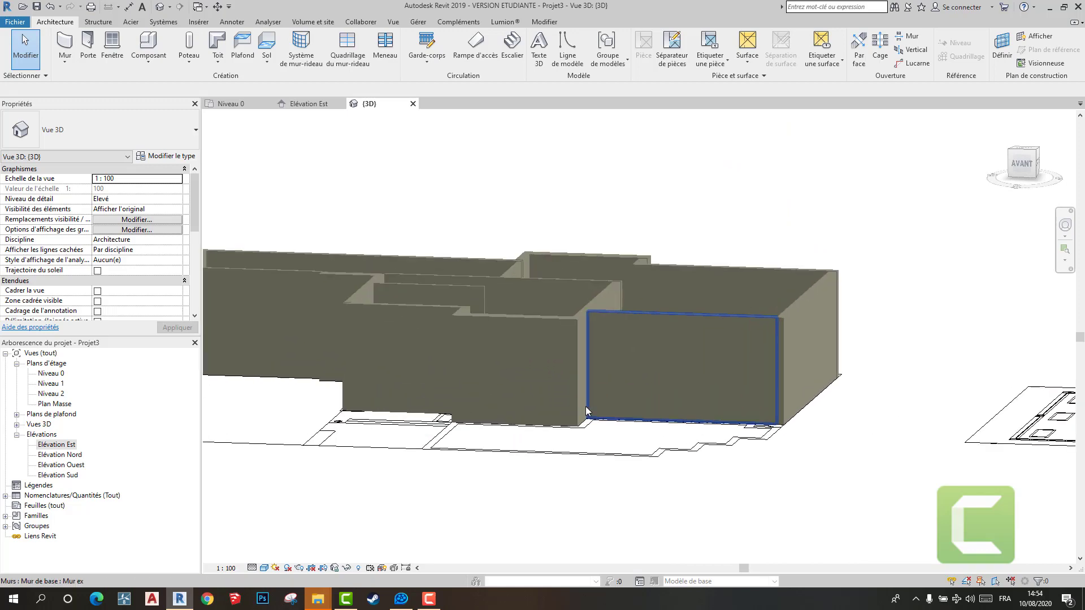
pyautogui.keyDown('shift'); pyautogui.moveTo(588, 413); pyautogui.dragTo(720, 536, button='middle'); pyautogui.keyUp('shift')
pyautogui.moveTo(684, 436); pyautogui.dragTo(748, 284, button='middle')
pyautogui.scroll(-1, 750, 266)
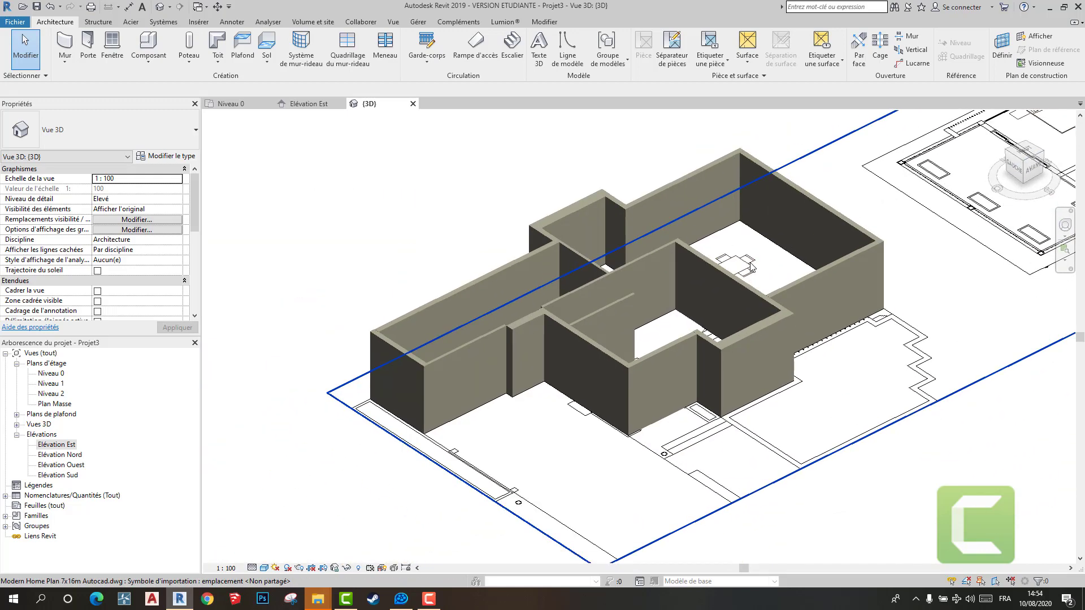
pyautogui.scroll(-4, 750, 266)
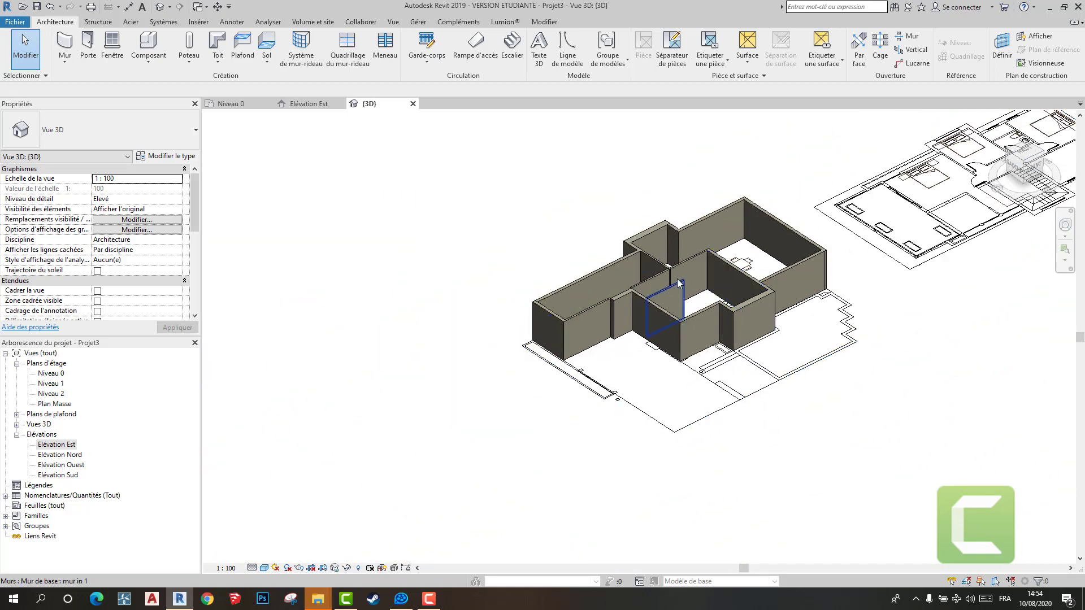
pyautogui.scroll(-1, 695, 312)
pyautogui.scroll(-1, 704, 313)
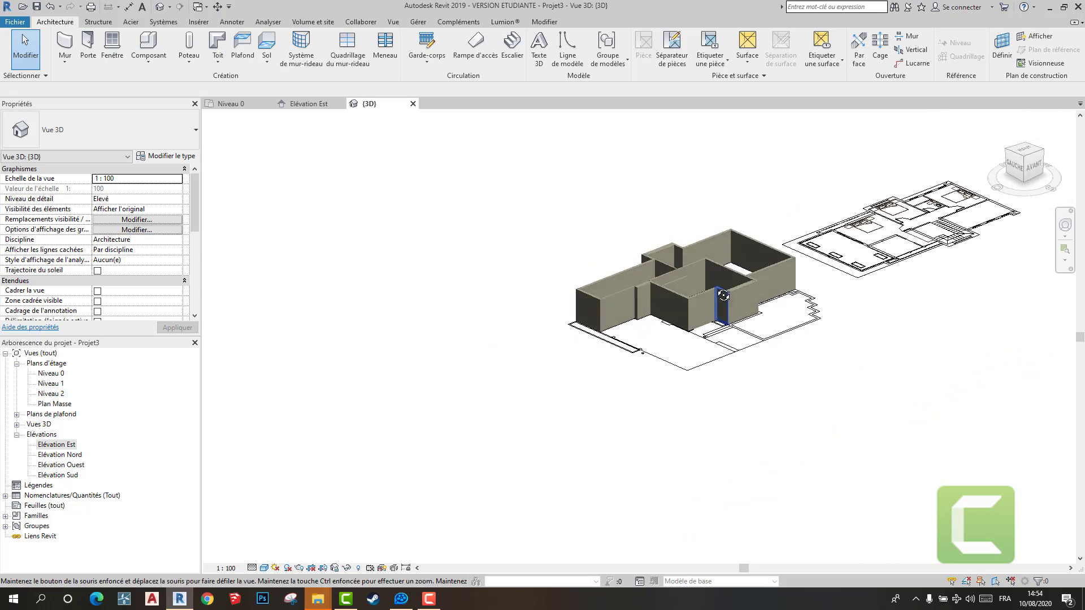
pyautogui.scroll(2, 706, 317)
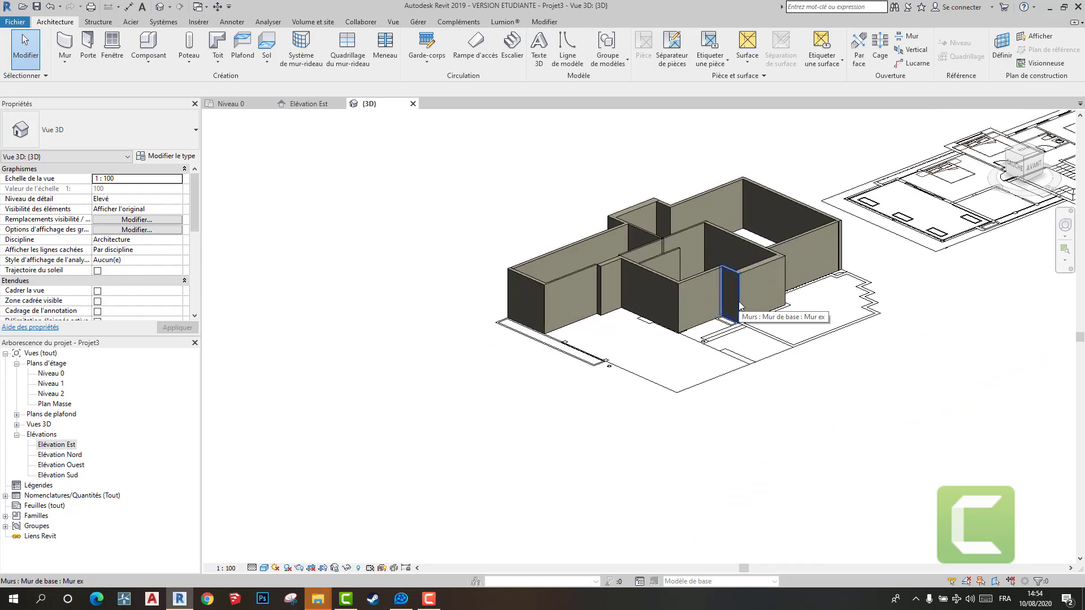
# - Delete the 0.41 dimension beside the Kitchen's window wall in the Niveau 0 plan
pyautogui.click(238, 104)
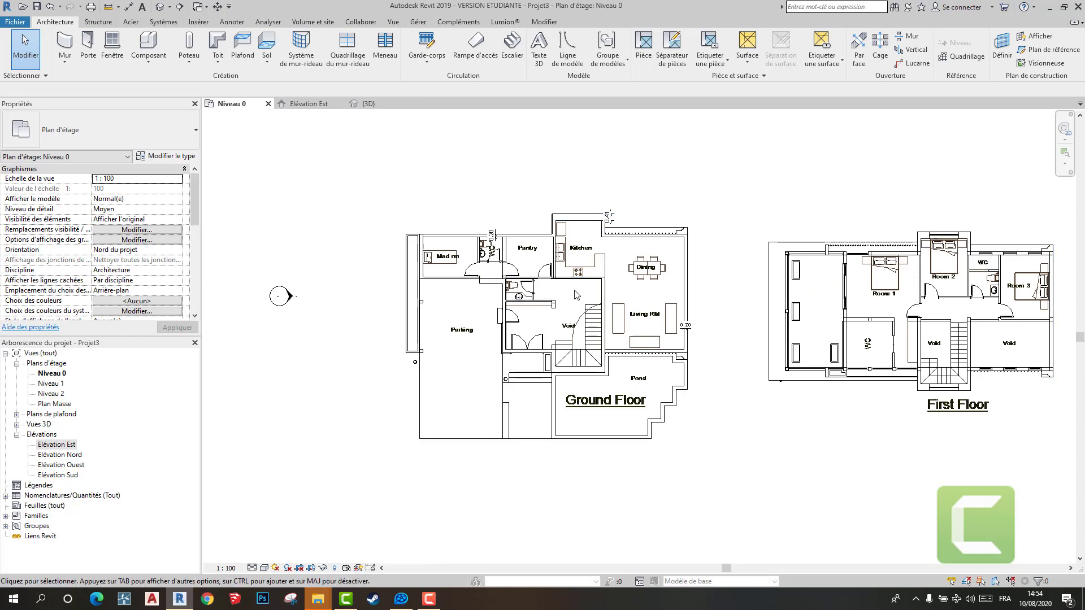
pyautogui.scroll(4, 610, 213)
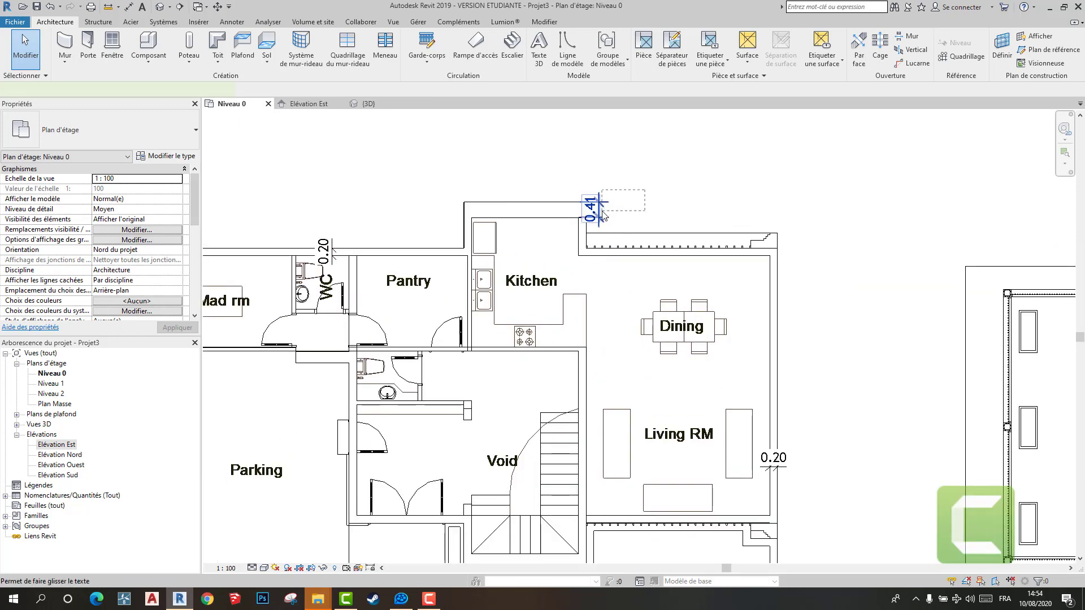
pyautogui.press('Delete')
pyautogui.scroll(-2, 602, 261)
# - Delete the 0.20 dimension on the outer wall beside the Living RM
pyautogui.moveTo(599, 327); pyautogui.dragTo(622, 181, button='middle')
pyautogui.scroll(1, 599, 257)
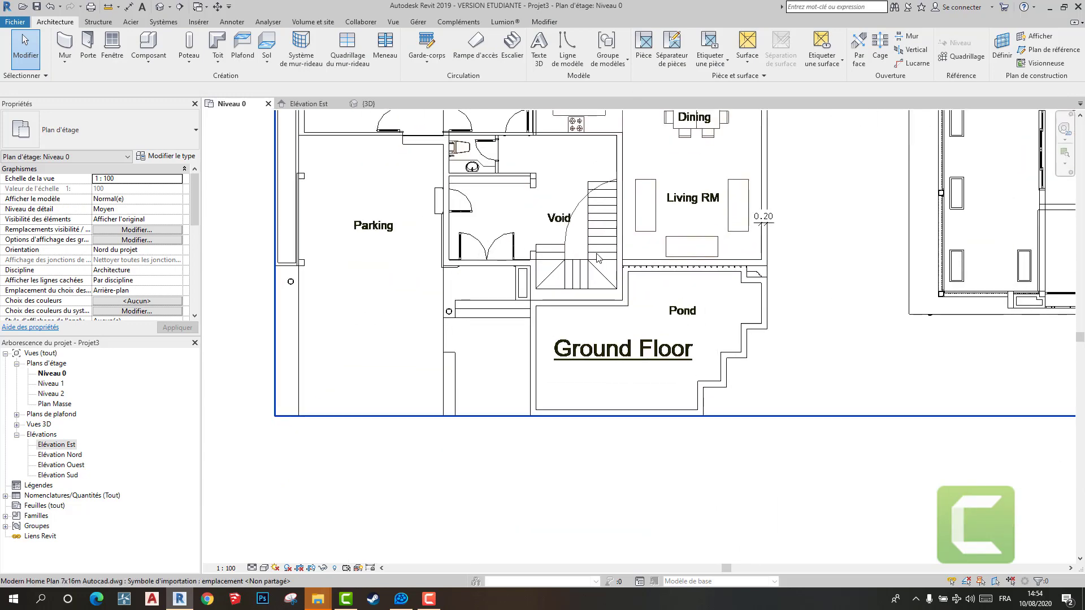
pyautogui.click(761, 226)
pyautogui.scroll(2, 761, 222)
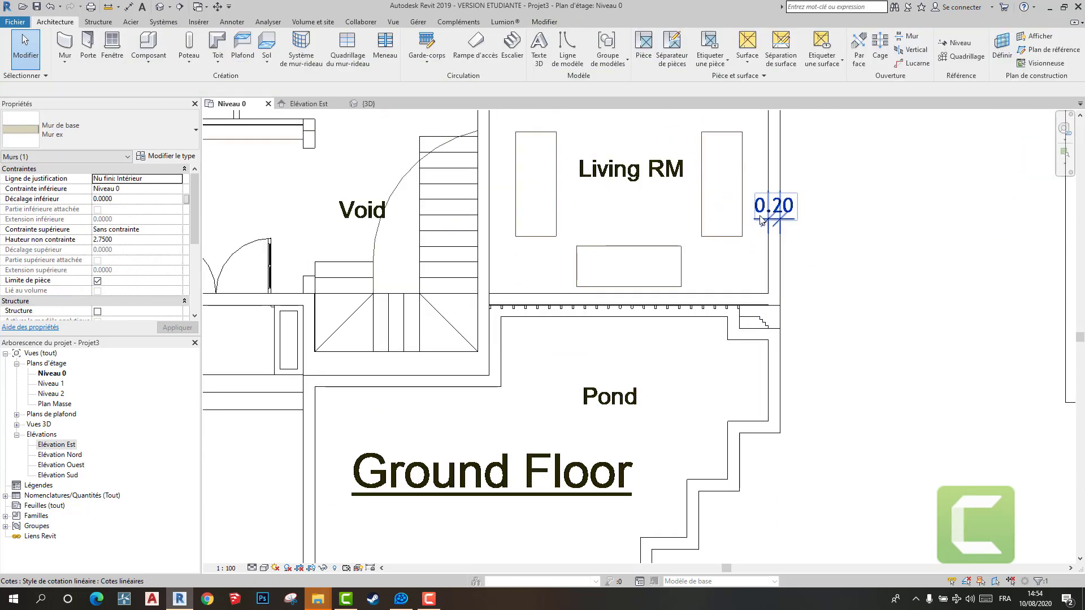
pyautogui.click(760, 217)
pyautogui.press('Delete')
pyautogui.scroll(-3, 754, 225)
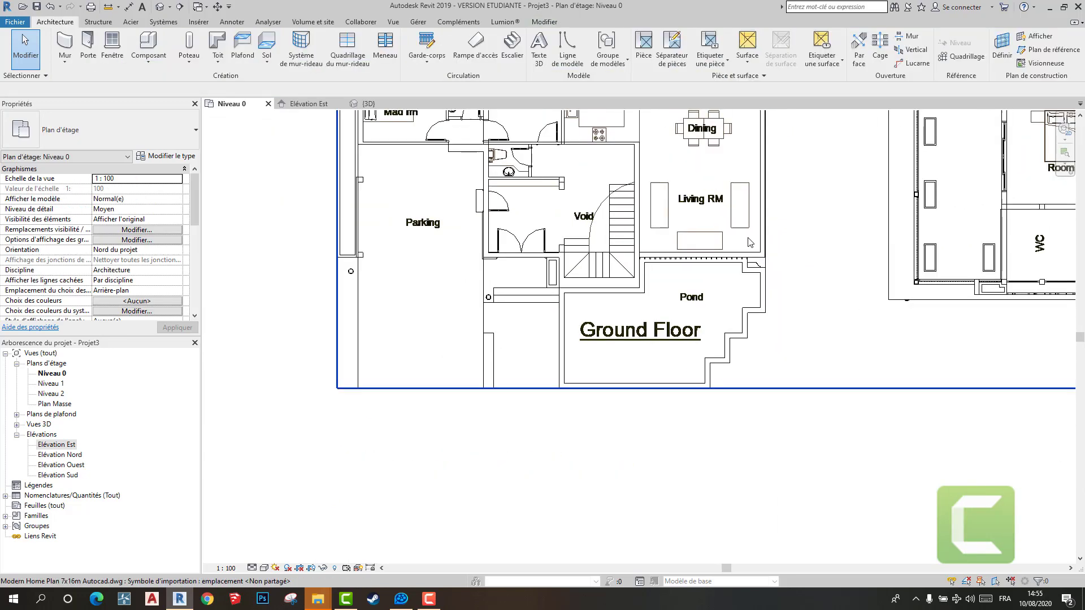
# - Start a floor boundary sketch on Niveau 0 with the type Dalle en béton - 250 mm and the Line tool
pyautogui.scroll(-1, 748, 242)
pyautogui.moveTo(747, 243); pyautogui.dragTo(648, 383, button='middle')
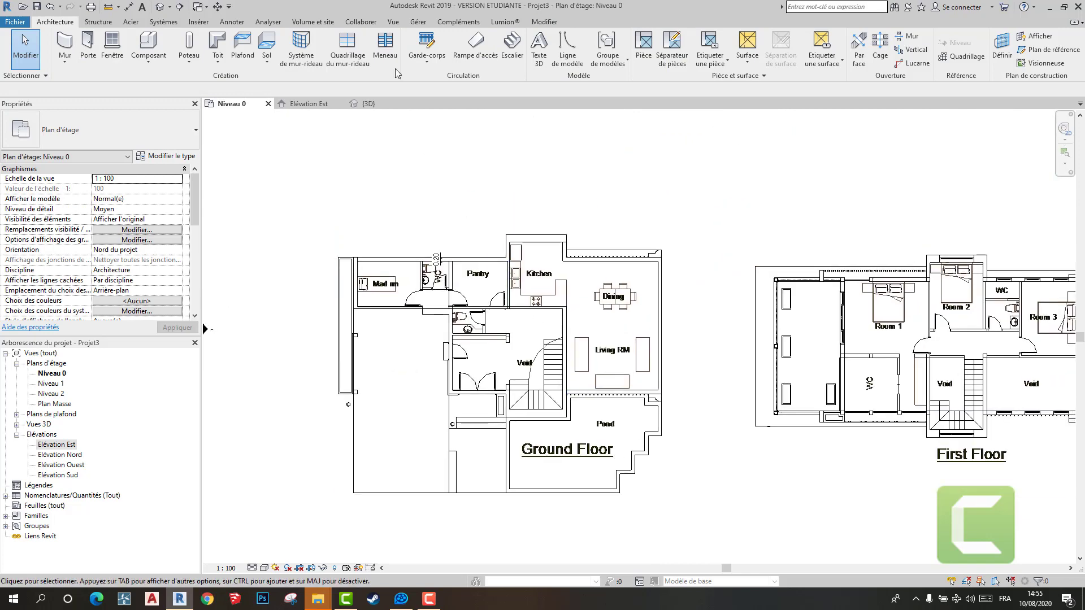
pyautogui.click(274, 40)
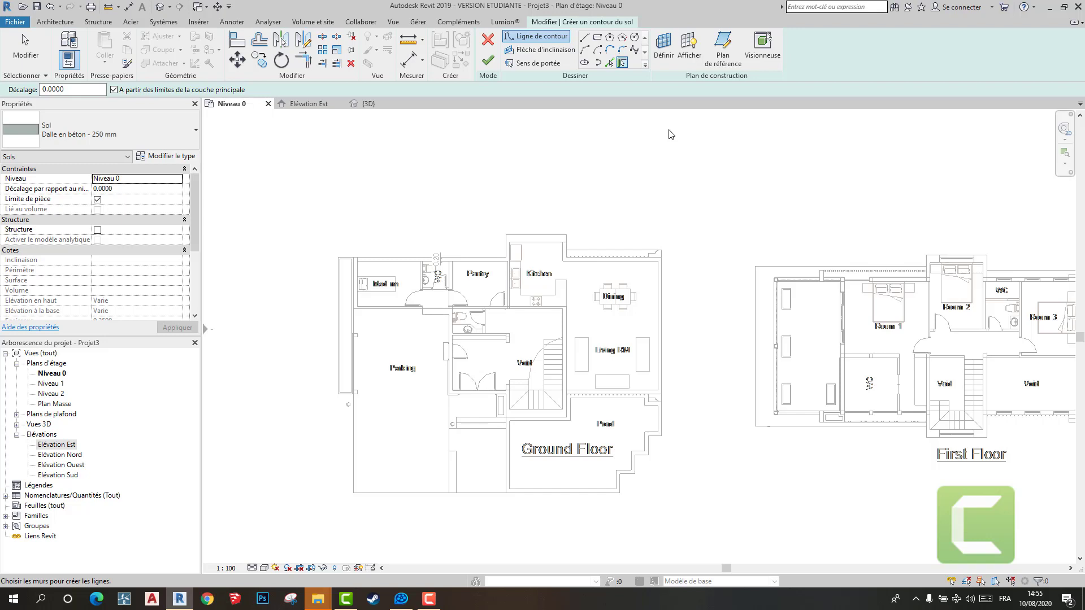
pyautogui.click(584, 37)
pyautogui.scroll(3, 361, 257)
pyautogui.scroll(2, 359, 283)
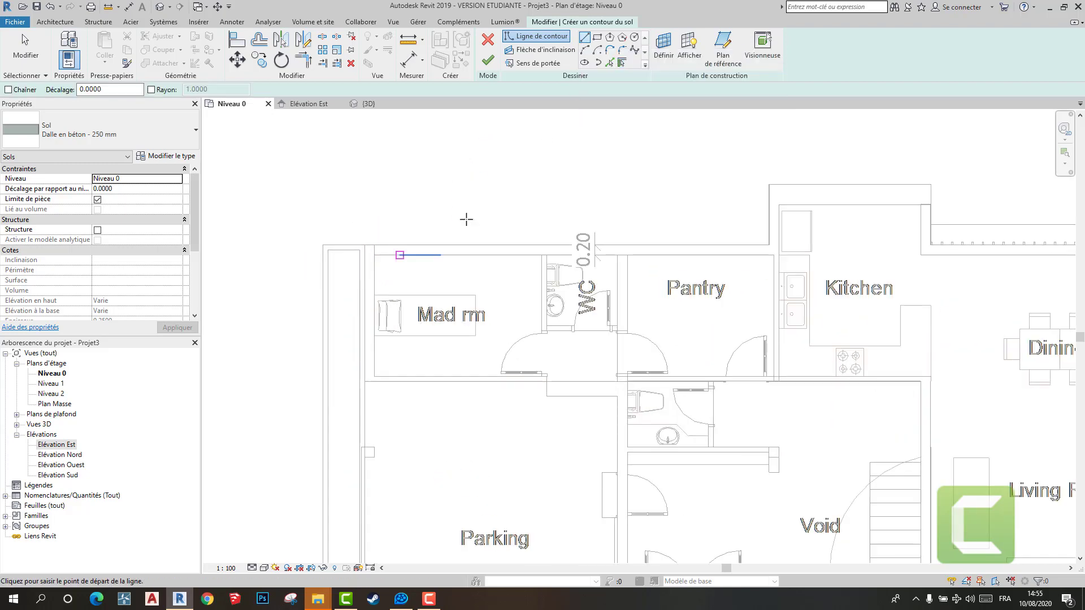
pyautogui.click(610, 63)
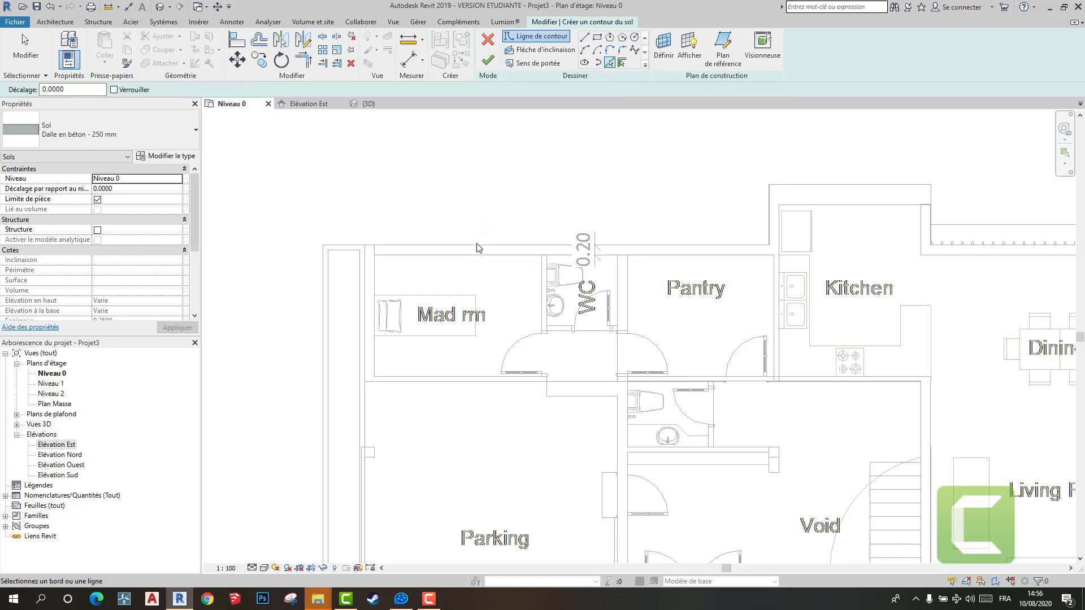
pyautogui.click(477, 260)
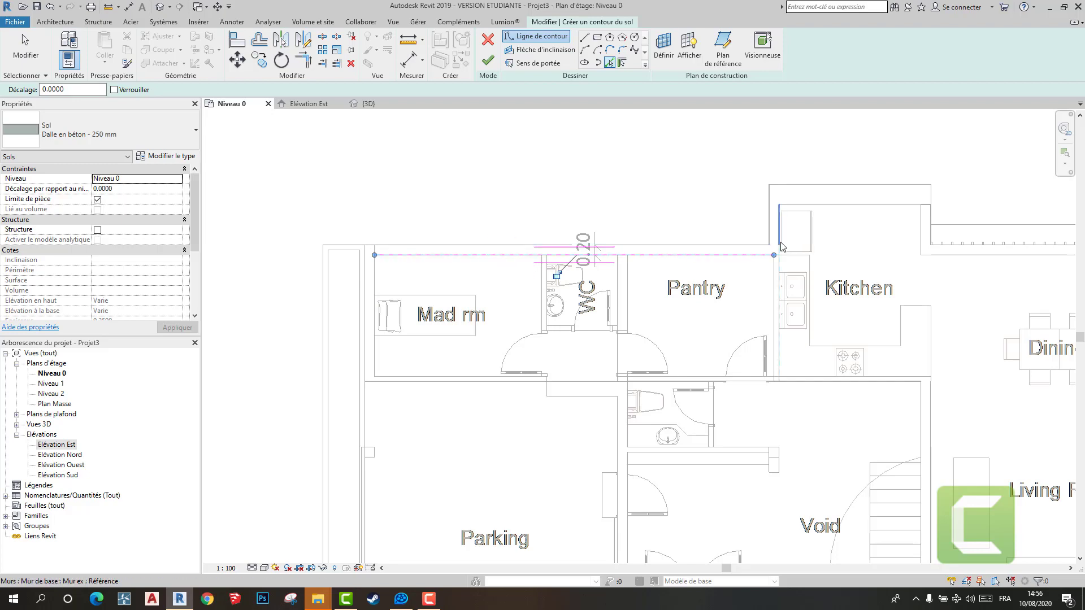
pyautogui.scroll(5, 782, 252)
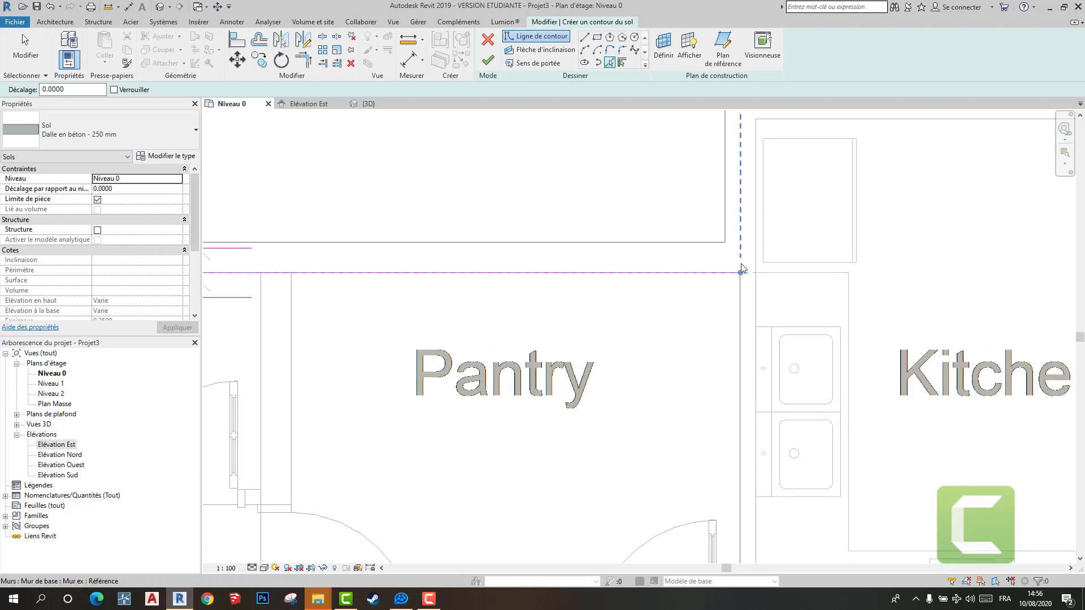
pyautogui.scroll(-4, 761, 242)
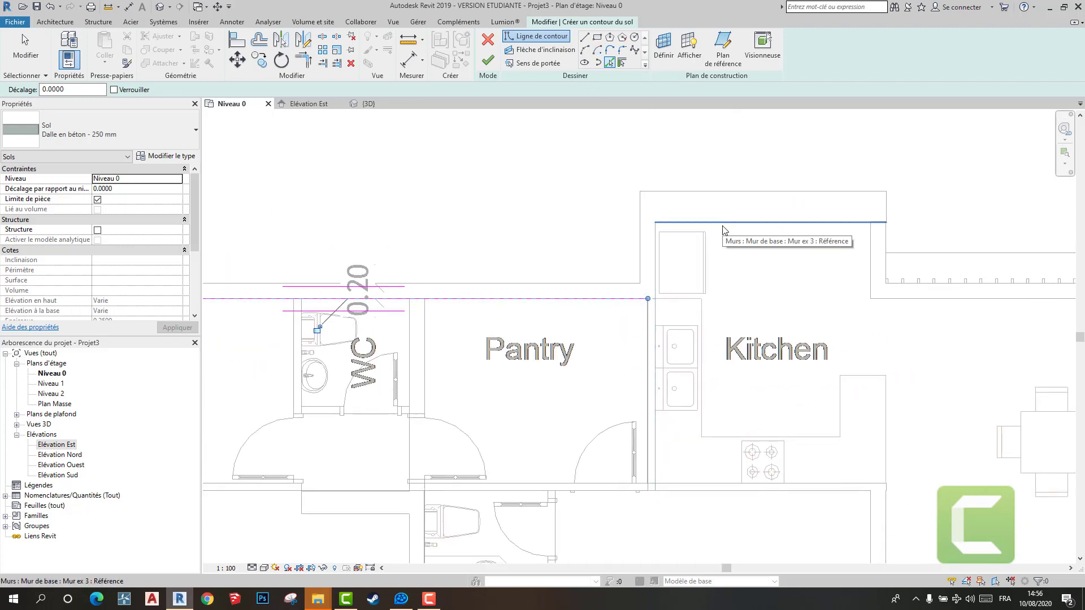
pyautogui.press('Escape')
pyautogui.press('Escape')
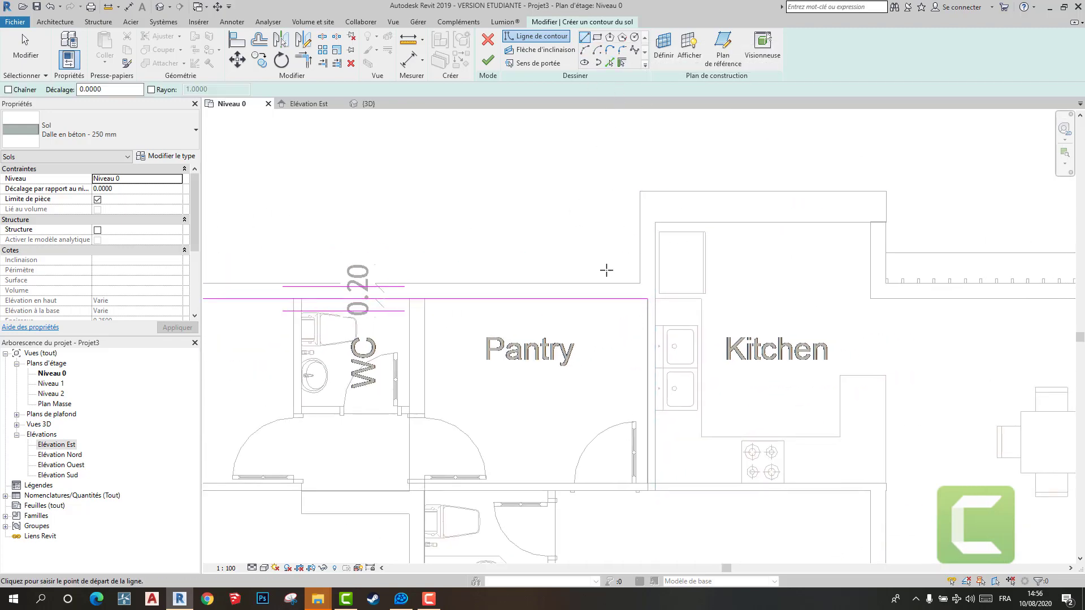
pyautogui.click(609, 298)
pyautogui.press('Delete')
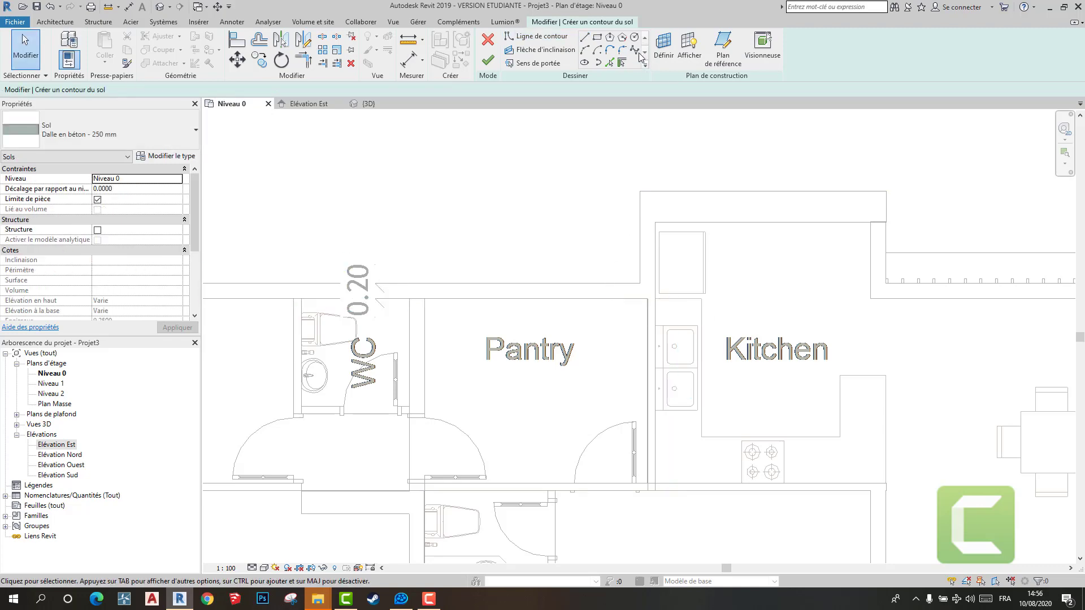
# - Draw a floor boundary line along the upper wall's inner face from the Mad rm's outer corner to the Pantry-Kitchen partition
pyautogui.click(586, 41)
pyautogui.scroll(-3, 735, 169)
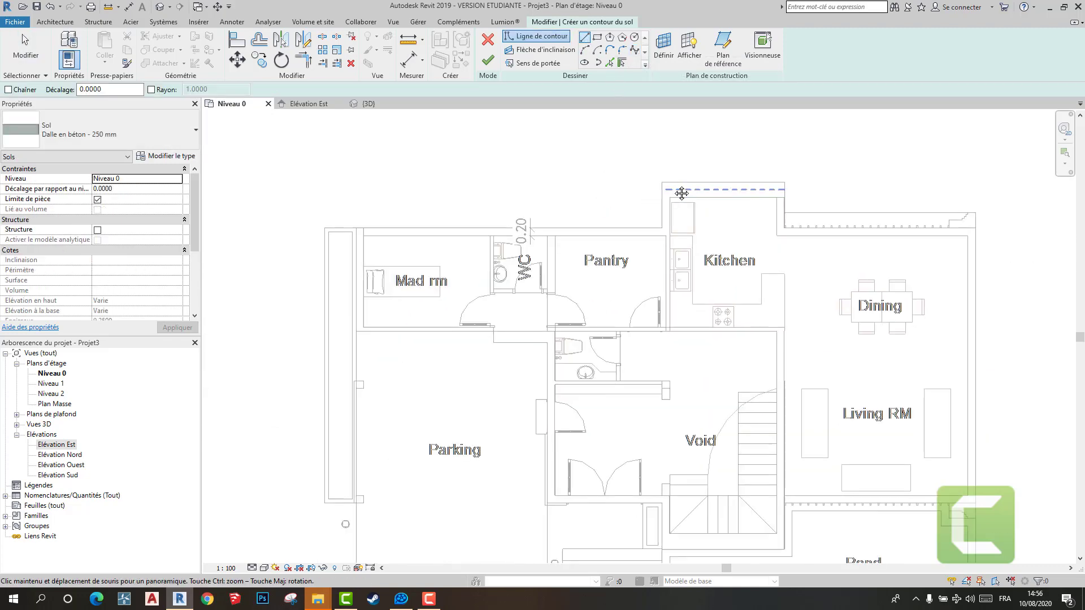
pyautogui.scroll(2, 412, 226)
pyautogui.scroll(2, 408, 231)
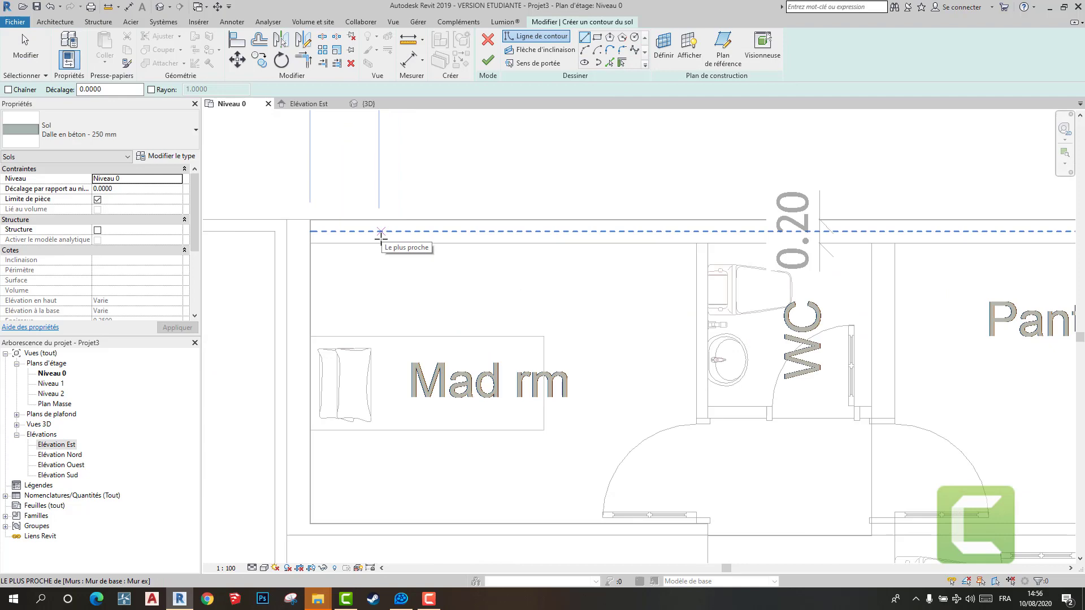
pyautogui.click(310, 244)
pyautogui.scroll(-3, 509, 316)
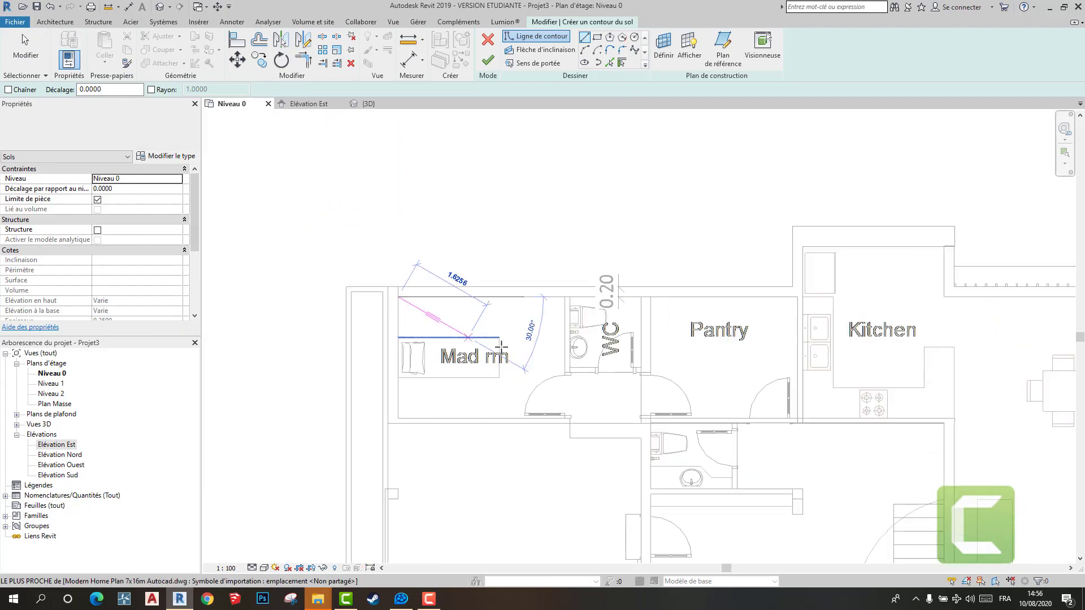
pyautogui.scroll(2, 709, 271)
pyautogui.click(709, 271)
pyautogui.scroll(3, 717, 270)
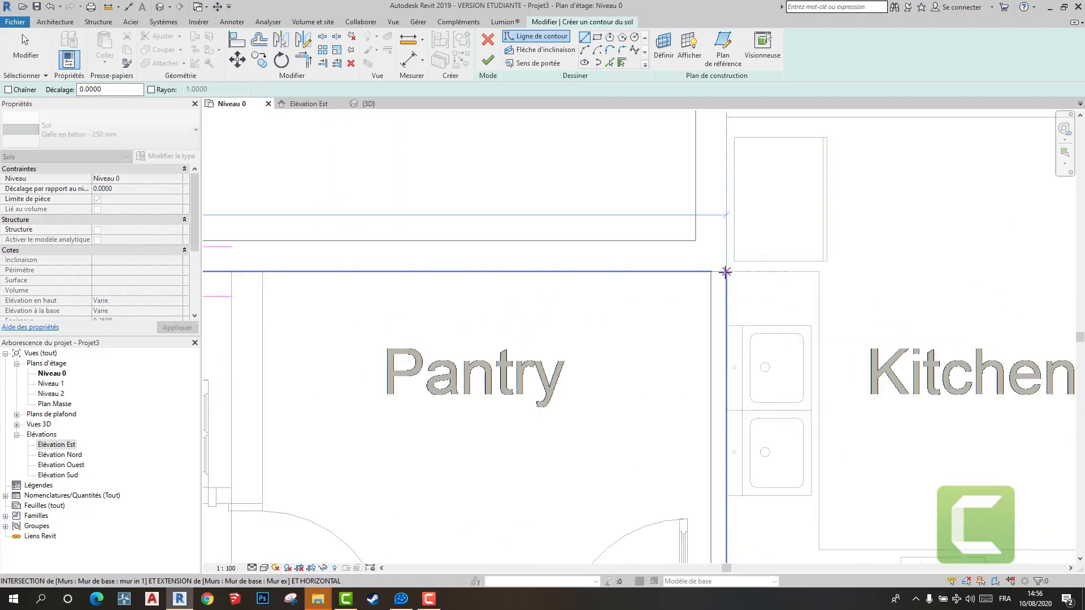
pyautogui.click(727, 271)
# - Draw a floor boundary line about 1.01 m long up the Kitchen's side wall to its upper inner corner
pyautogui.scroll(-2, 727, 271)
pyautogui.moveTo(727, 271); pyautogui.dragTo(651, 409, button='middle')
pyautogui.click(651, 255)
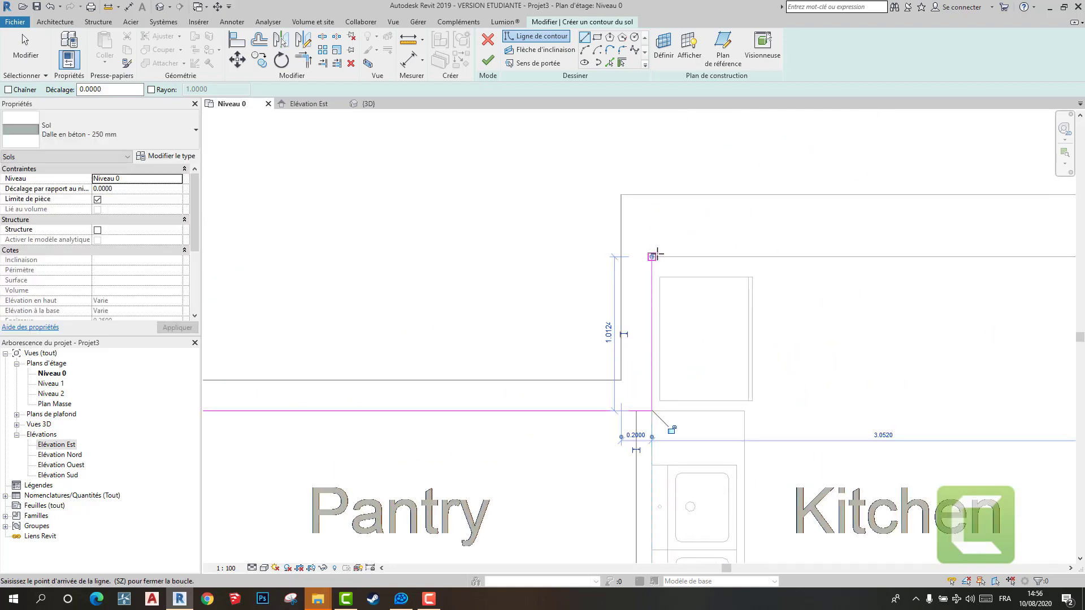
# - Draw floor boundary lines along the Kitchen's upper inner wall face and down its far side wall to the Dining wall
pyautogui.click(651, 254)
pyautogui.scroll(-2, 651, 255)
pyautogui.moveTo(651, 255); pyautogui.dragTo(281, 263, button='middle')
pyautogui.click(565, 264)
pyautogui.click(566, 263)
pyautogui.click(564, 364)
pyautogui.click(565, 365)
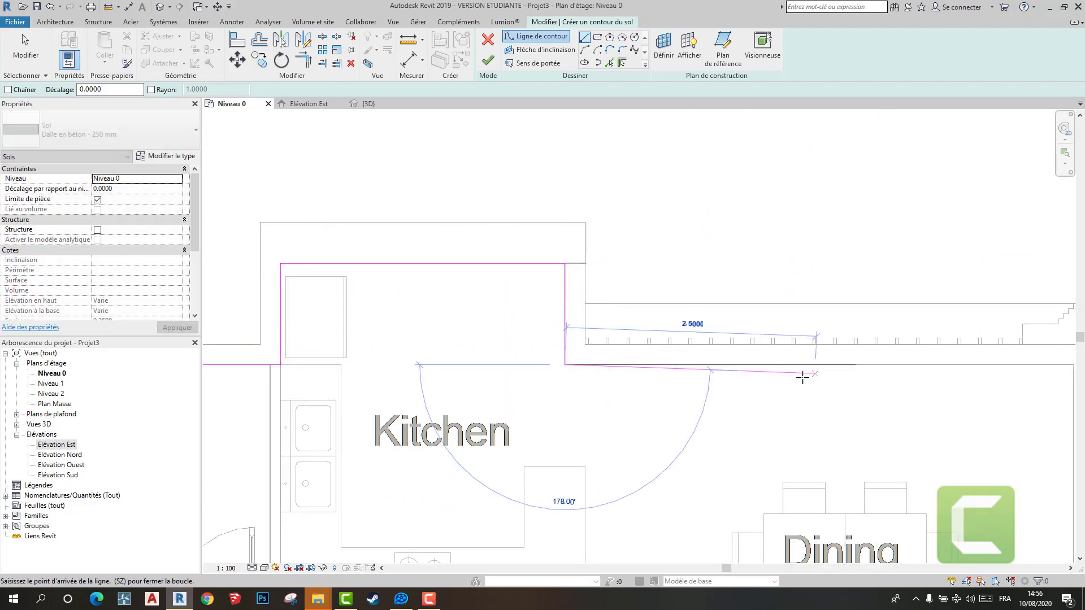
# - Draw floor boundary lines along the Dining's upper inner wall face and down the outer wall to the Living RM's lower corner
pyautogui.scroll(-2, 960, 370)
pyautogui.moveTo(960, 370); pyautogui.dragTo(552, 308, button='middle')
pyautogui.click(616, 305)
pyautogui.click(617, 305)
pyautogui.scroll(-3, 617, 306)
pyautogui.moveTo(603, 537); pyautogui.dragTo(625, 325, button='middle')
pyautogui.scroll(4, 629, 348)
pyautogui.click(619, 328)
# - Draw a floor boundary line about 4.88 m long along the Living RM's lower wall to the wall beside the stairs
pyautogui.scroll(-2, 623, 316)
pyautogui.scroll(3, 625, 324)
pyautogui.click(702, 310)
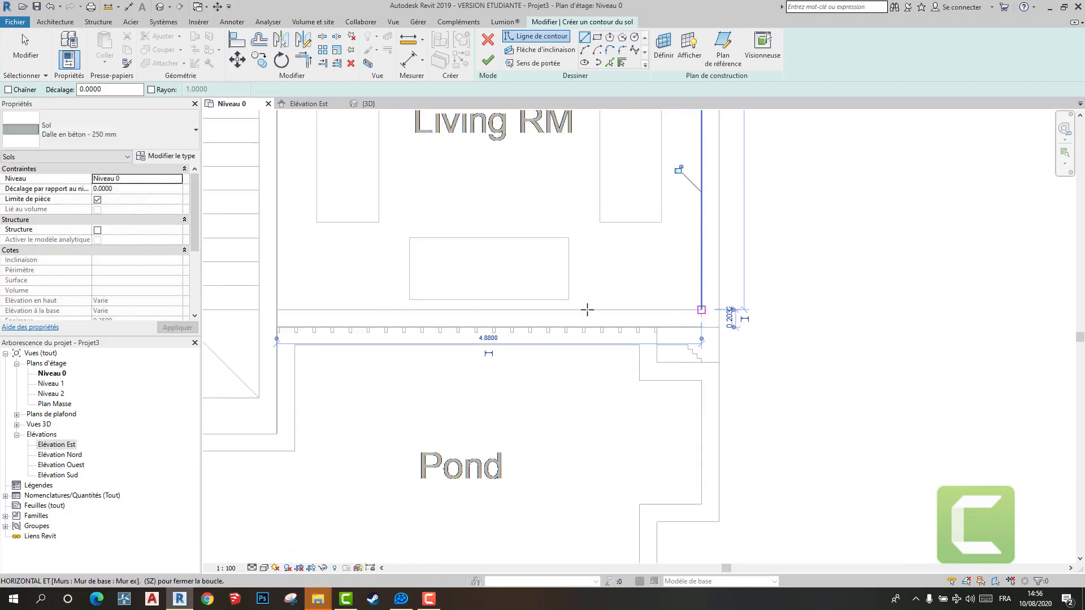
pyautogui.moveTo(290, 311); pyautogui.dragTo(576, 302, button='middle')
pyautogui.click(563, 302)
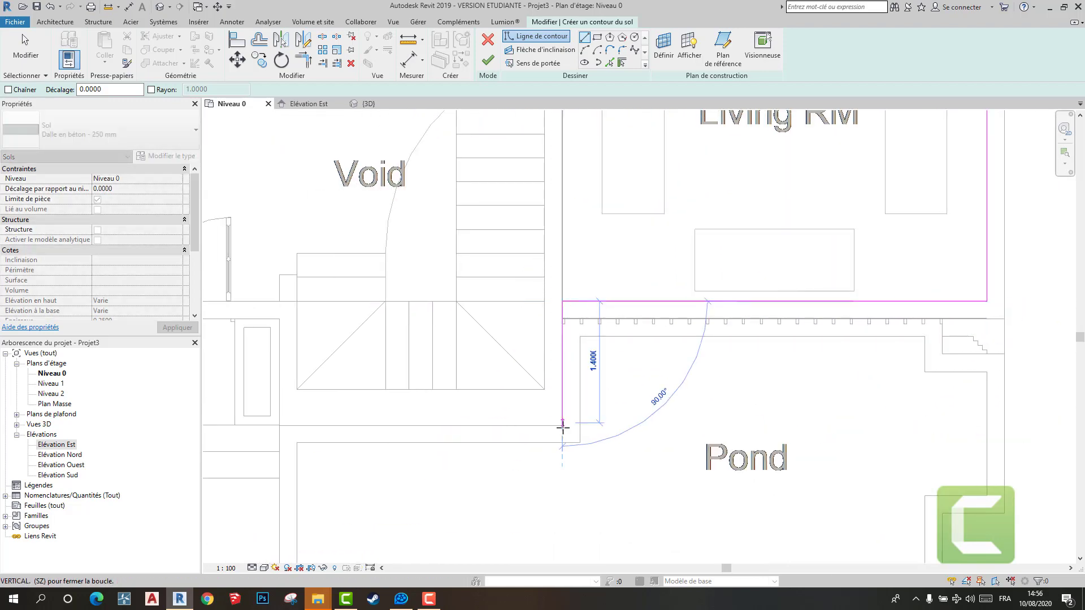
# - Draw the floor boundary line from the Living RM's lower corner down to the outer corner beside the stairs
pyautogui.scroll(3, 554, 404)
pyautogui.moveTo(554, 404); pyautogui.dragTo(678, 373, button='middle')
pyautogui.click(581, 383)
pyautogui.click(575, 383)
pyautogui.scroll(-5, 599, 502)
pyautogui.scroll(4, 558, 205)
pyautogui.click(590, 190)
pyautogui.scroll(-6, 621, 353)
pyautogui.scroll(4, 678, 373)
# - Draw a floor boundary line about 3.25 m long below the stairs to the opposite wall corner
pyautogui.click(705, 400)
pyautogui.scroll(-4, 481, 367)
pyautogui.moveTo(406, 378); pyautogui.dragTo(1011, 354, button='middle')
pyautogui.scroll(2, 729, 336)
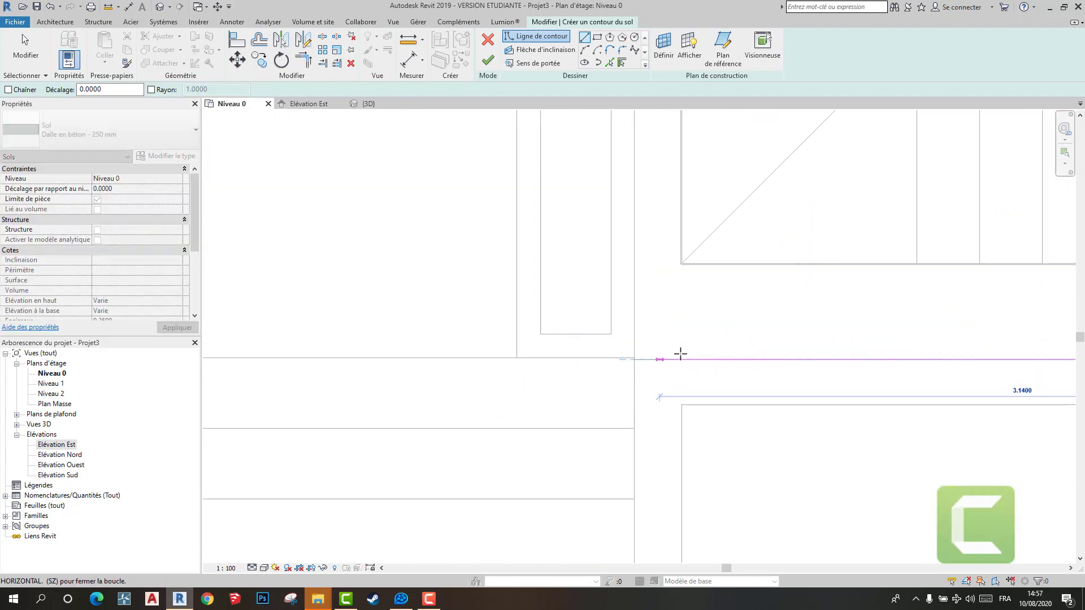
pyautogui.click(636, 357)
# - Draw floor boundary lines about 1.43 m up the wall beside the stairs and about 2.85 m along the double-door entrance wall
pyautogui.scroll(-5, 685, 356)
pyautogui.scroll(3, 669, 307)
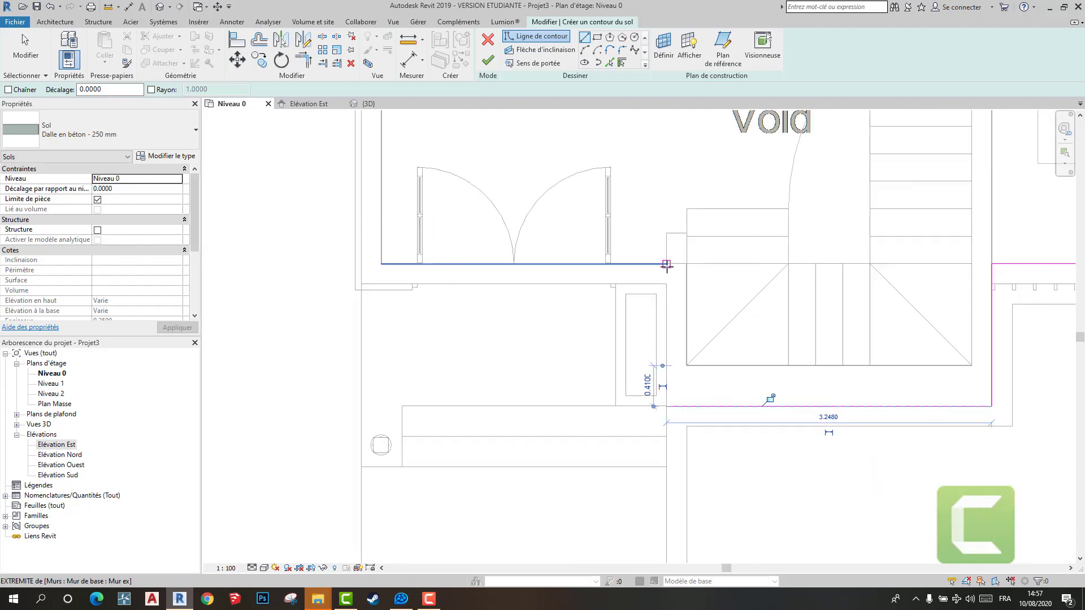
pyautogui.click(667, 265)
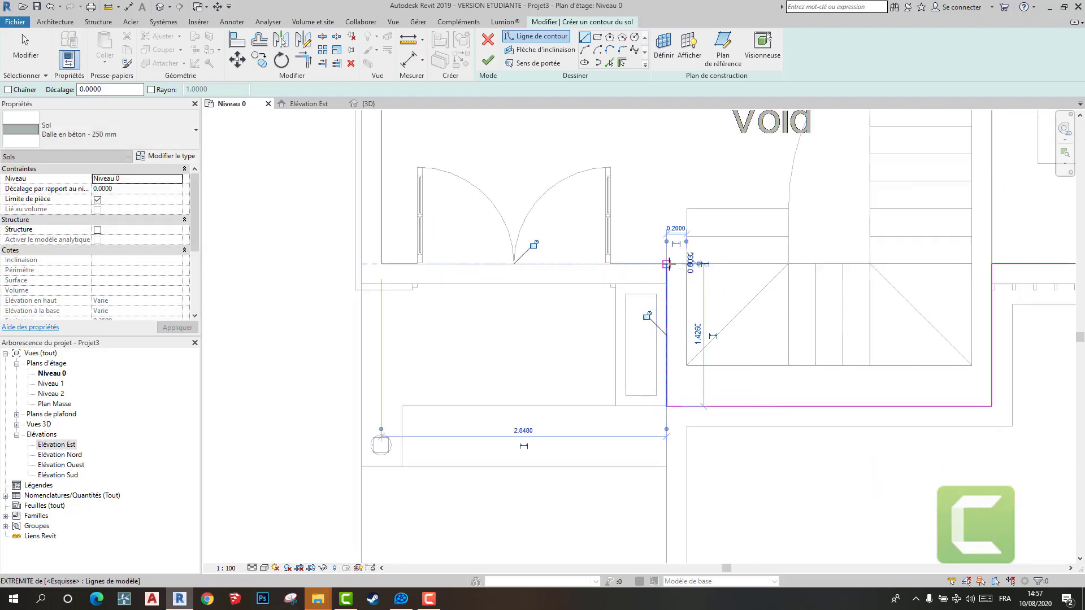
pyautogui.click(383, 264)
# - Draw floor boundary lines up the wall beside the Parking and around the short wall offset near the Mad rm door
pyautogui.scroll(-3, 494, 247)
pyautogui.scroll(3, 495, 246)
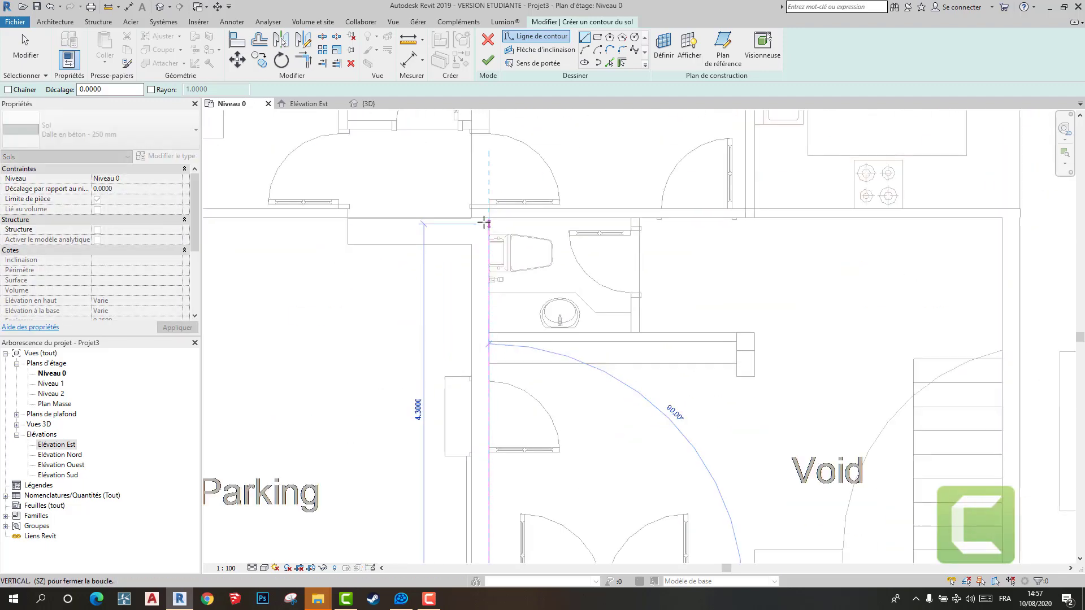
pyautogui.click(486, 220)
pyautogui.scroll(3, 373, 225)
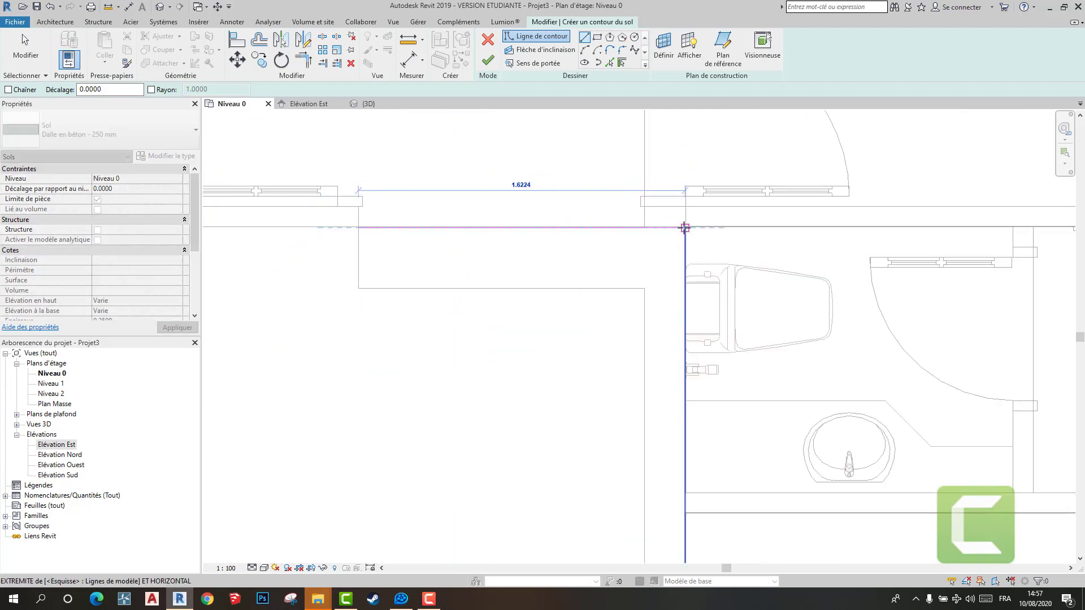
pyautogui.click(358, 227)
pyautogui.click(358, 206)
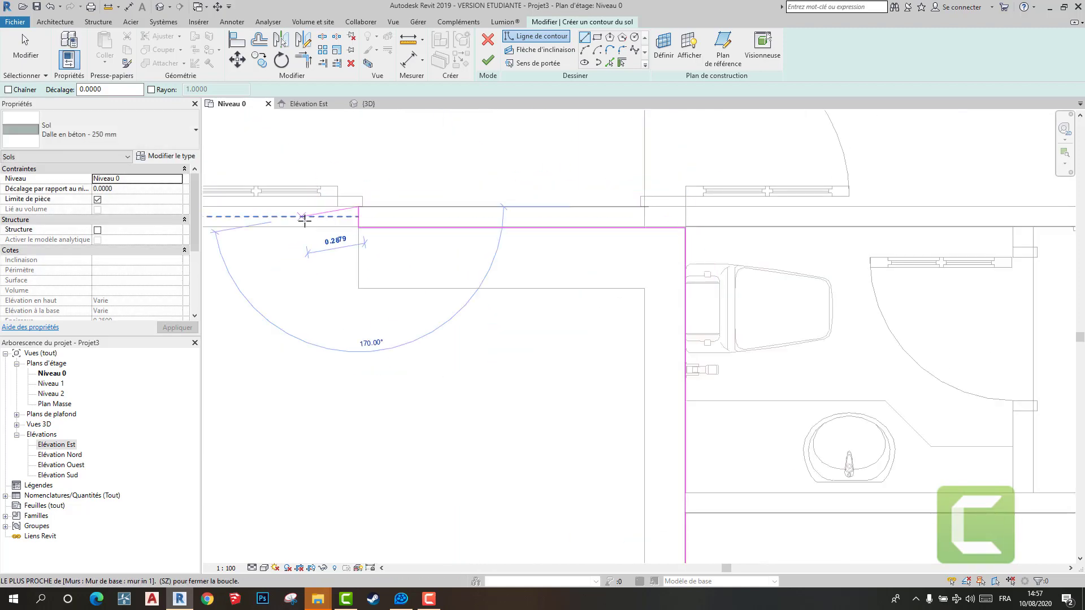
# - Close the floor boundary with lines along the Mad rm's lower wall and up its outer wall
pyautogui.scroll(-5, 622, 266)
pyautogui.scroll(3, 613, 351)
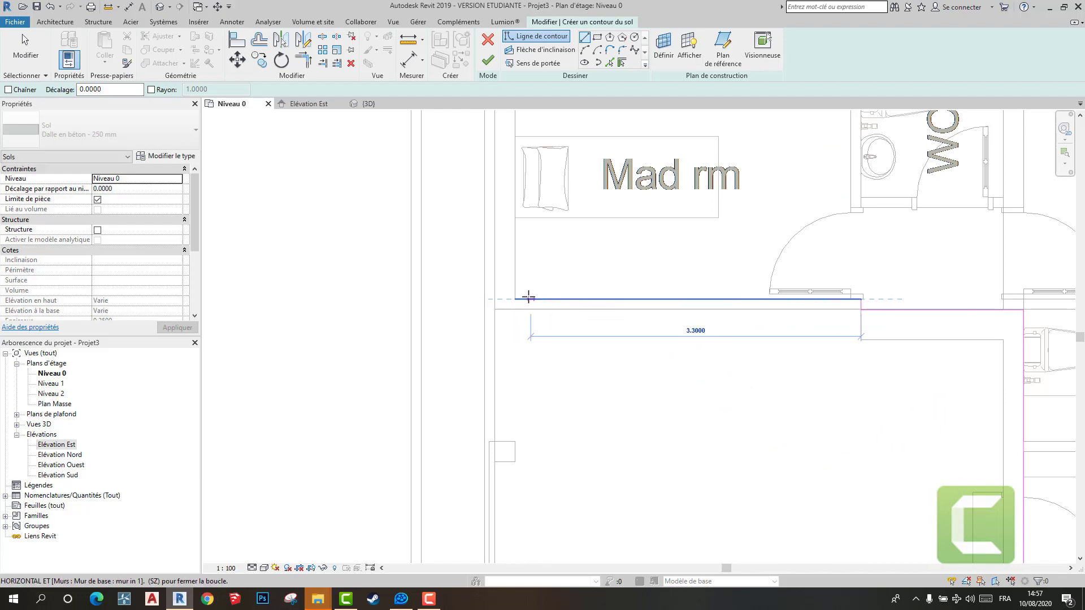
pyautogui.click(514, 299)
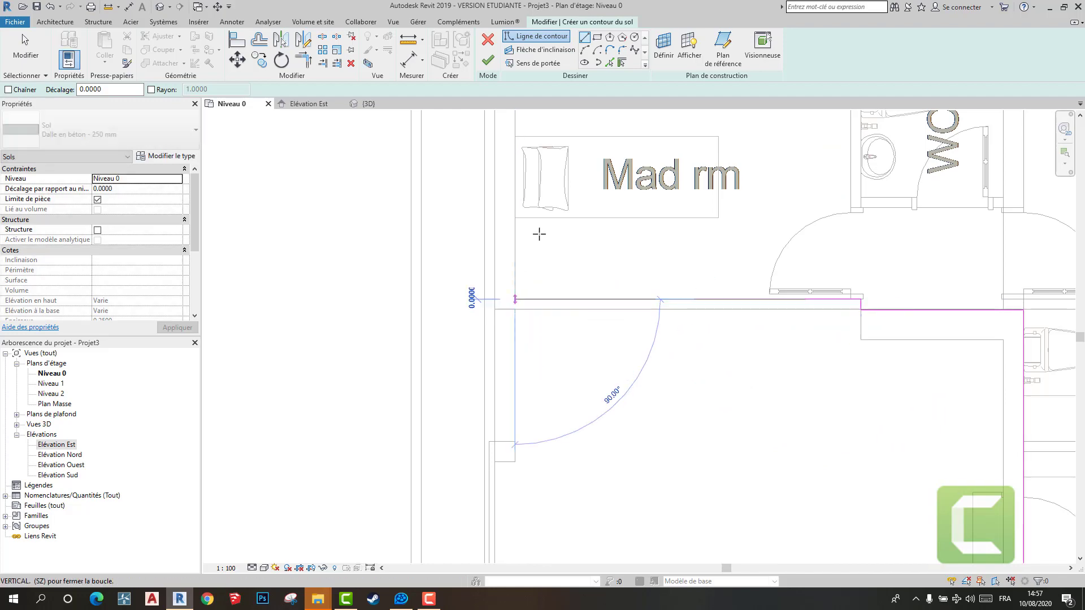
pyautogui.scroll(-3, 552, 363)
pyautogui.click(501, 281)
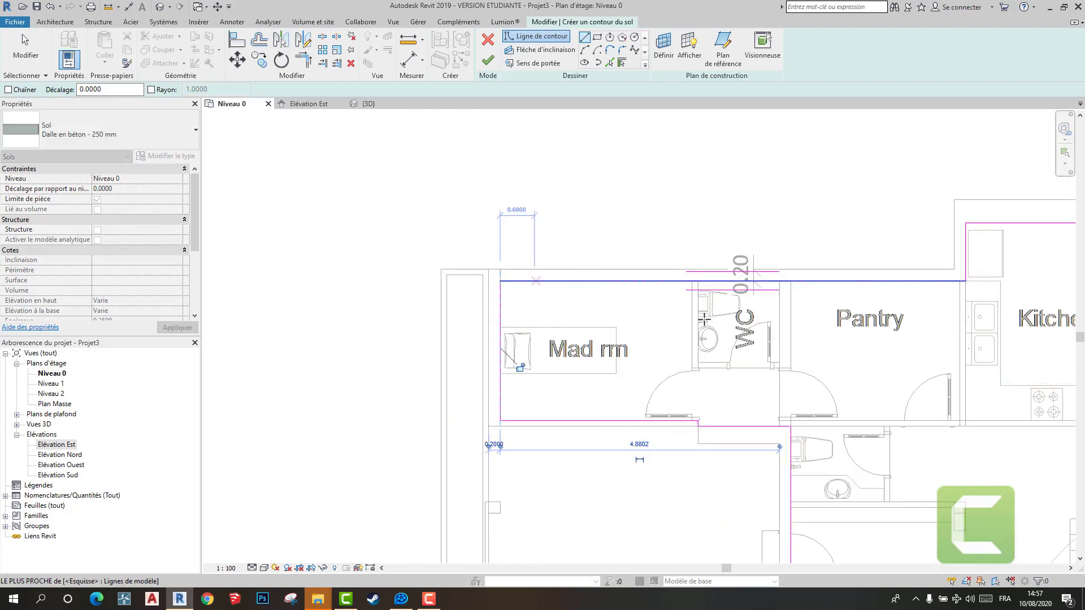
# - Finish the boundary sketch to create the ground floor slab
pyautogui.scroll(-3, 706, 320)
pyautogui.moveTo(683, 326); pyautogui.dragTo(510, 290, button='middle')
pyautogui.scroll(-2, 768, 374)
pyautogui.press('Escape')
pyautogui.press('Escape')
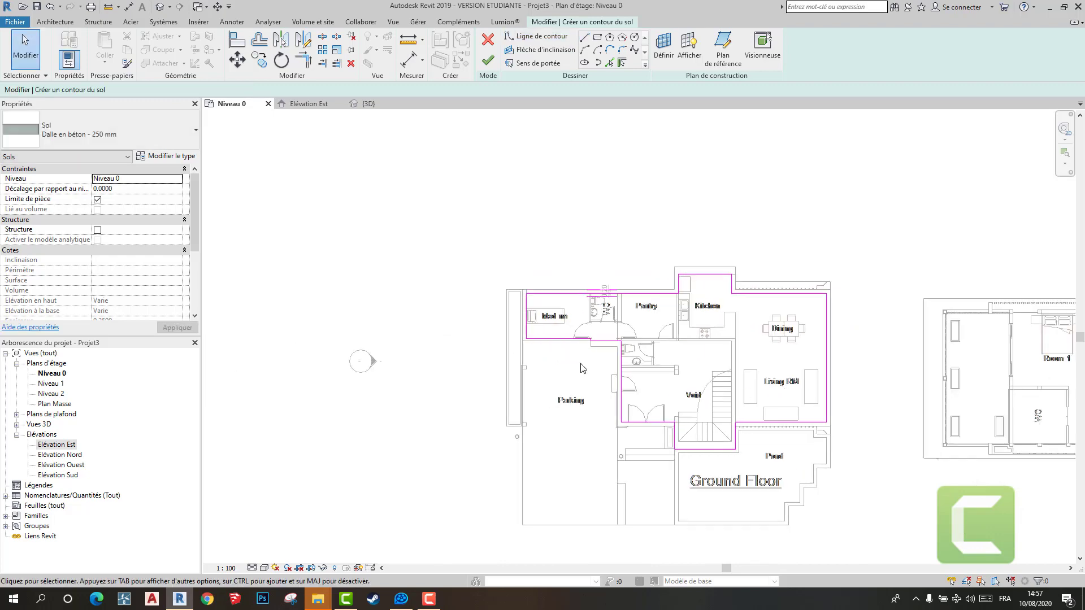
pyautogui.click(487, 60)
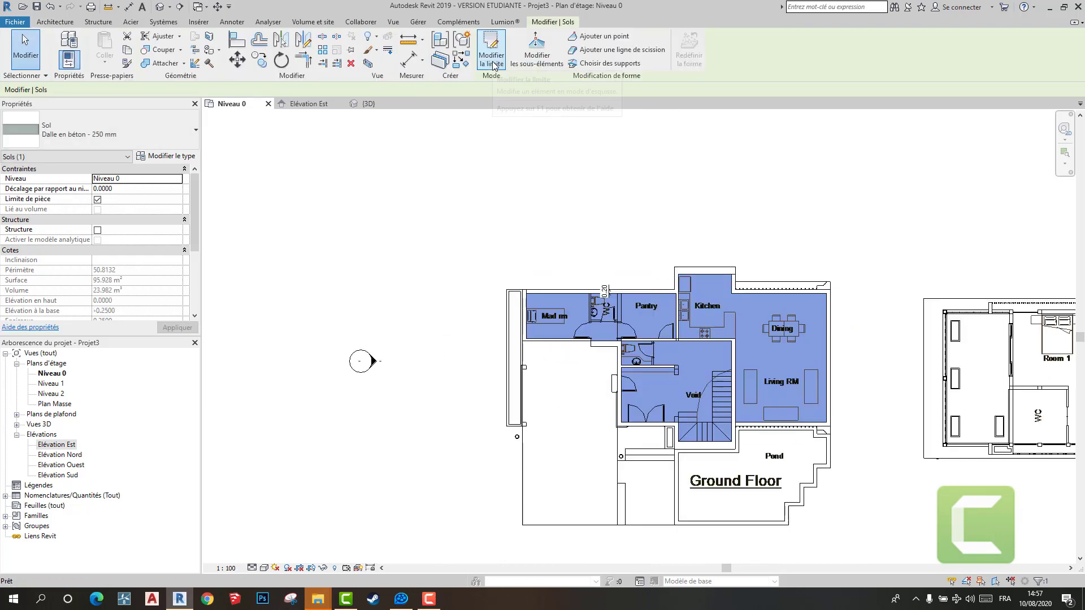
# - Examine the new floor slab against the walls in the 3D view
pyautogui.scroll(-2, 837, 325)
pyautogui.moveTo(624, 292); pyautogui.dragTo(361, 243, button='middle')
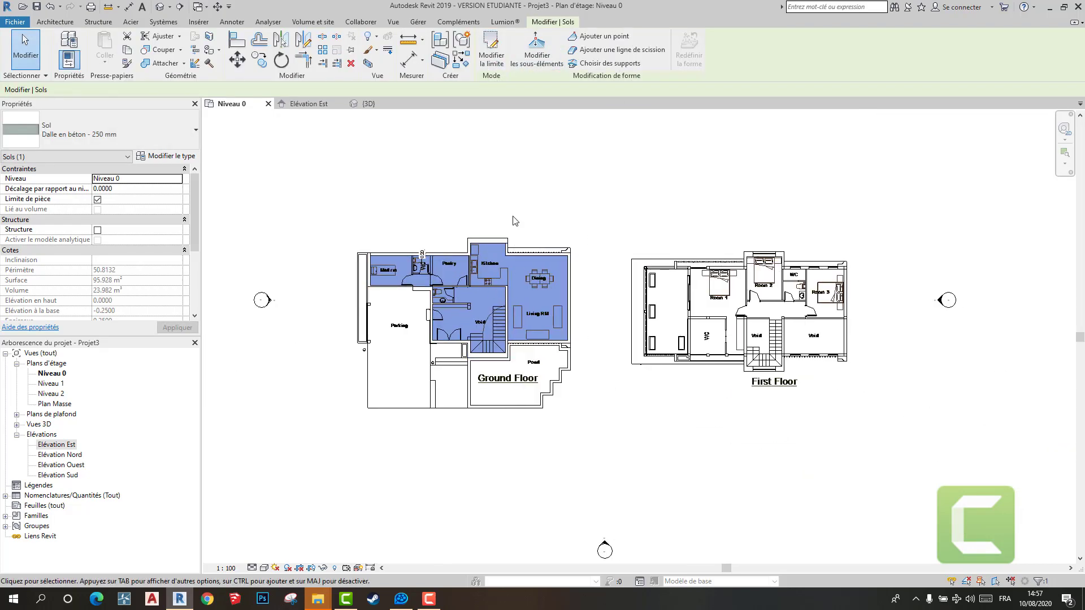
pyautogui.click(368, 103)
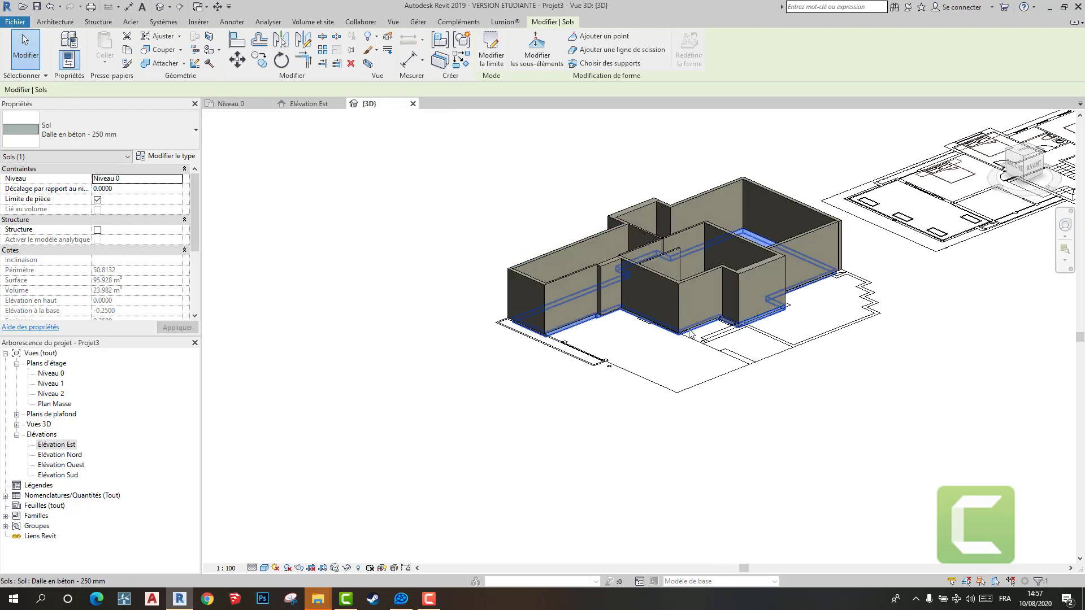
pyautogui.keyDown('shift'); pyautogui.moveTo(661, 481); pyautogui.dragTo(770, 453, button='middle'); pyautogui.keyUp('shift')
pyautogui.click(770, 453)
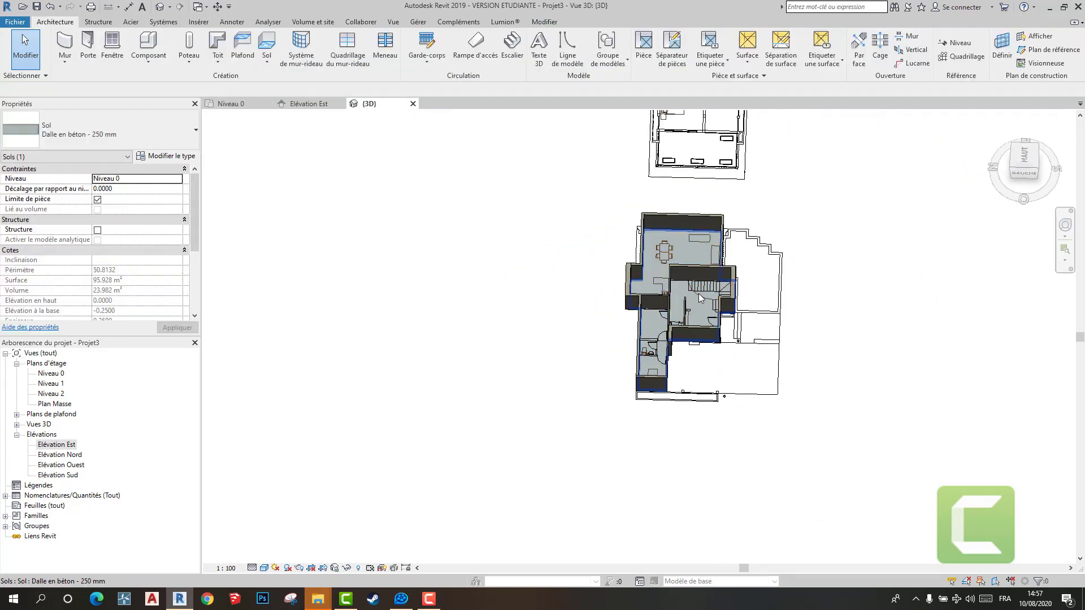
pyautogui.scroll(3, 698, 292)
pyautogui.keyDown('shift'); pyautogui.moveTo(707, 342); pyautogui.dragTo(543, 120, button='middle'); pyautogui.keyUp('shift')
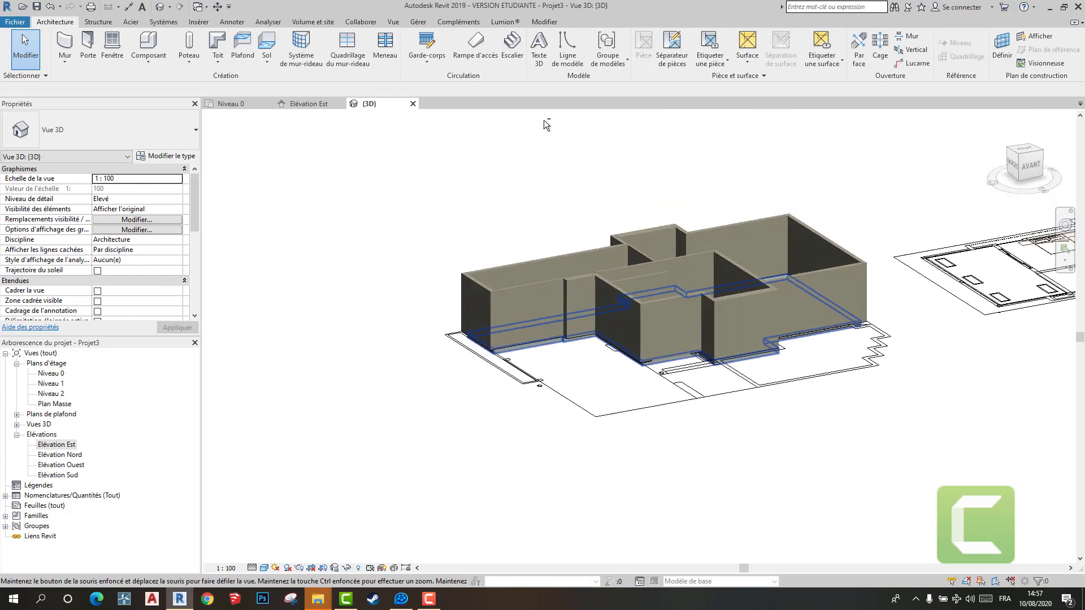
pyautogui.scroll(5, 756, 335)
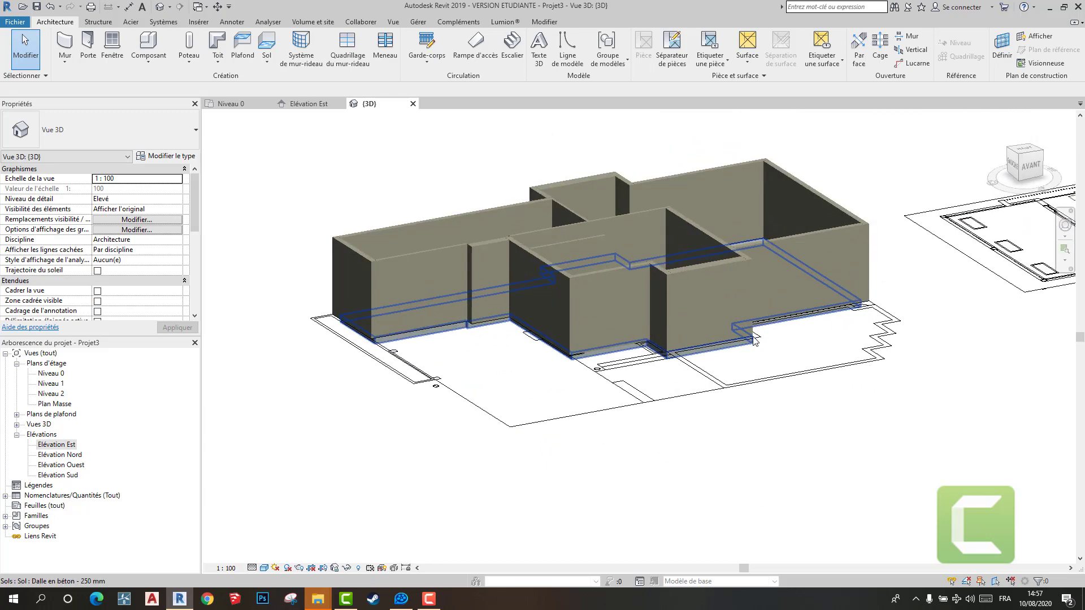
# - Duplicate the selected floor slab's type under the name dalle
pyautogui.click(731, 355)
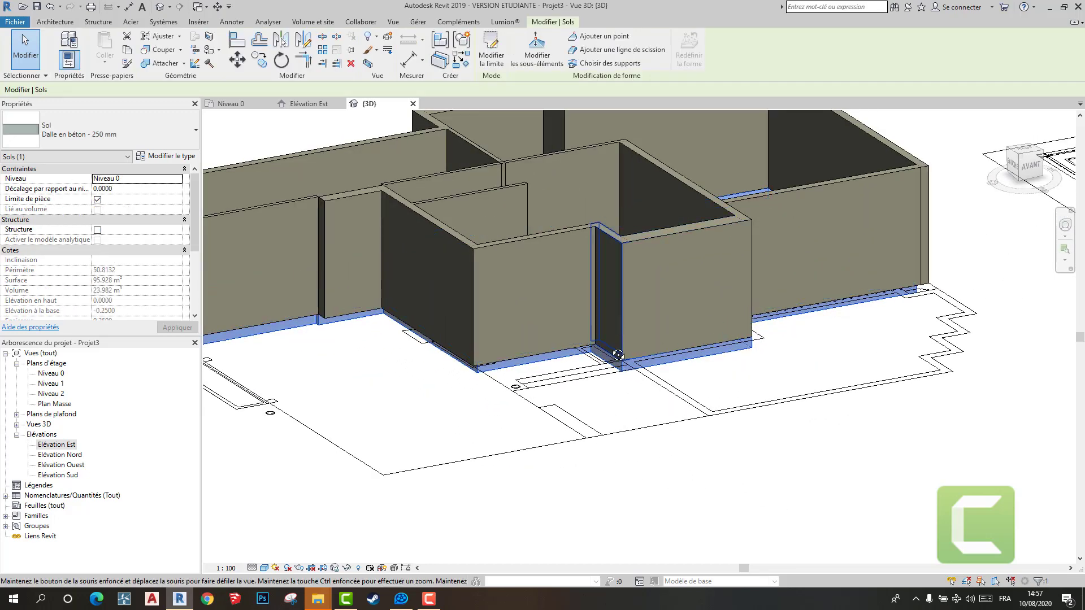
pyautogui.keyDown('shift'); pyautogui.moveTo(727, 320); pyautogui.dragTo(526, 338, button='middle'); pyautogui.keyUp('shift')
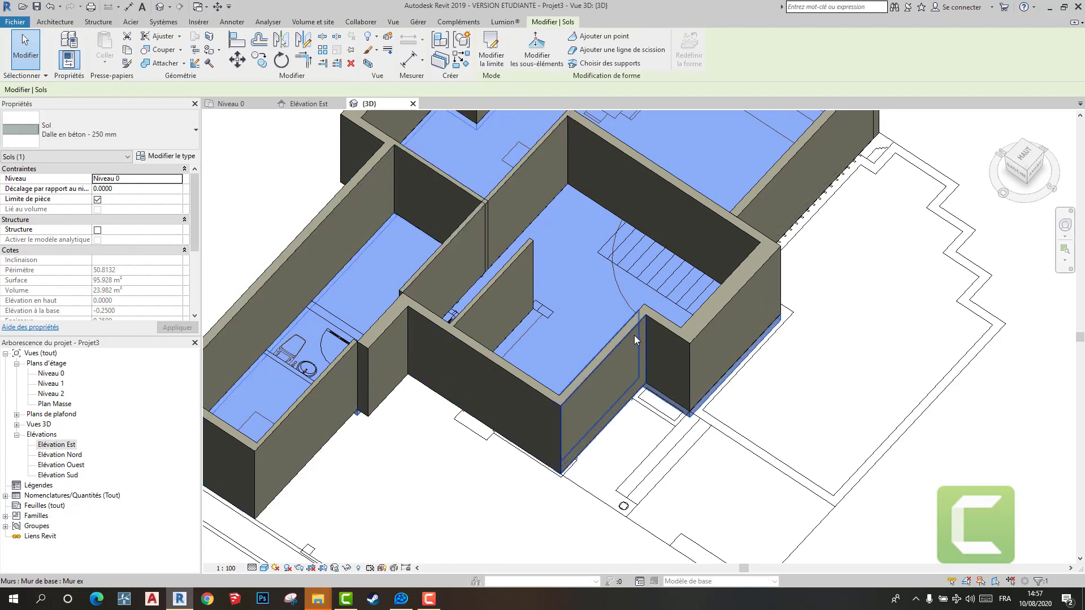
pyautogui.keyDown('shift'); pyautogui.moveTo(634, 335); pyautogui.dragTo(593, 218, button='middle'); pyautogui.keyUp('shift')
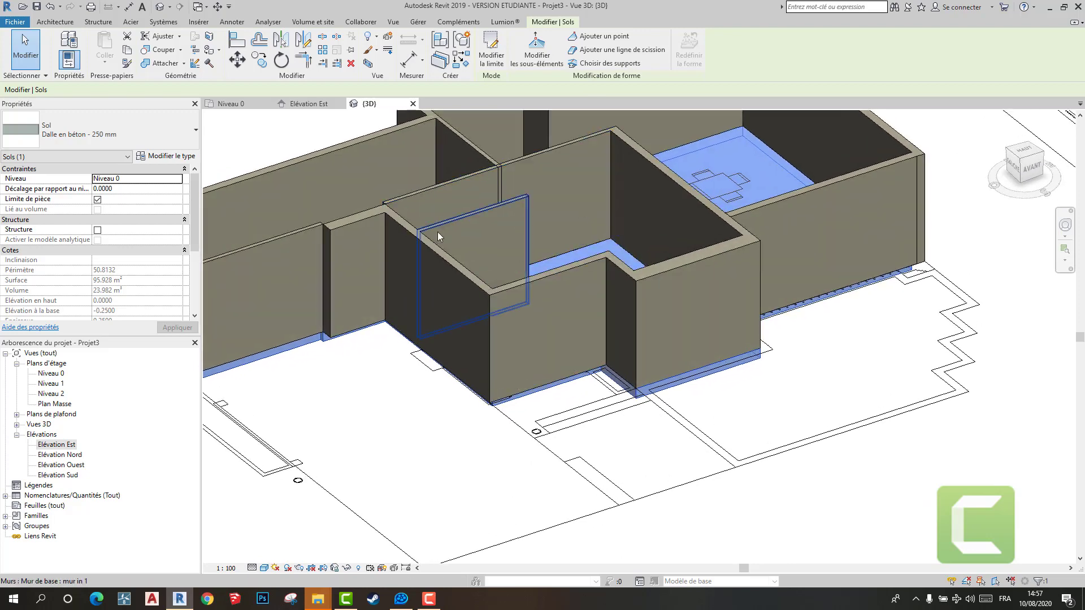
pyautogui.click(179, 160)
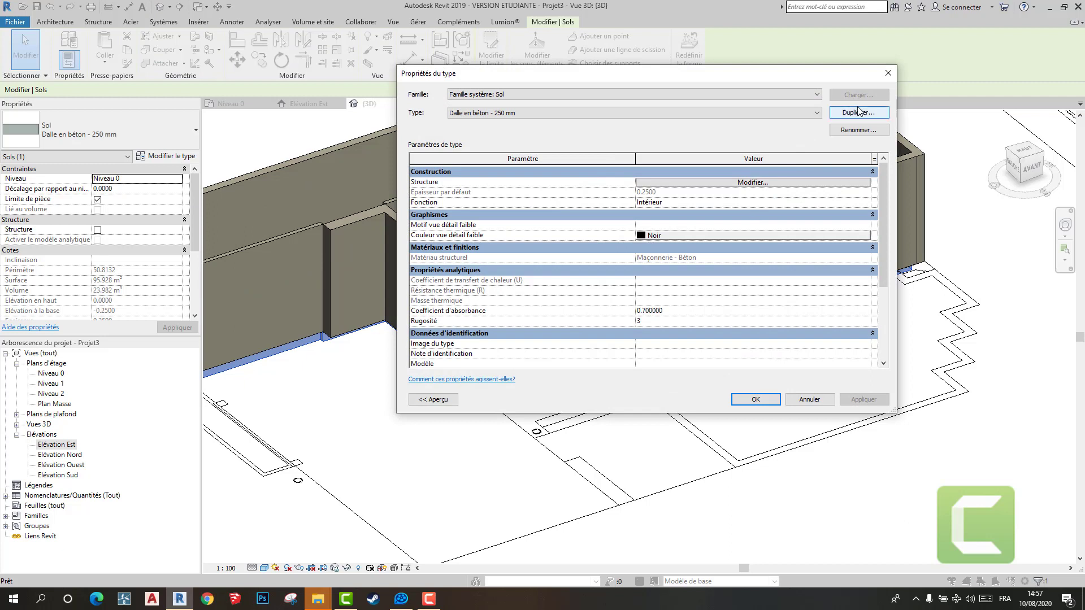
pyautogui.click(857, 113)
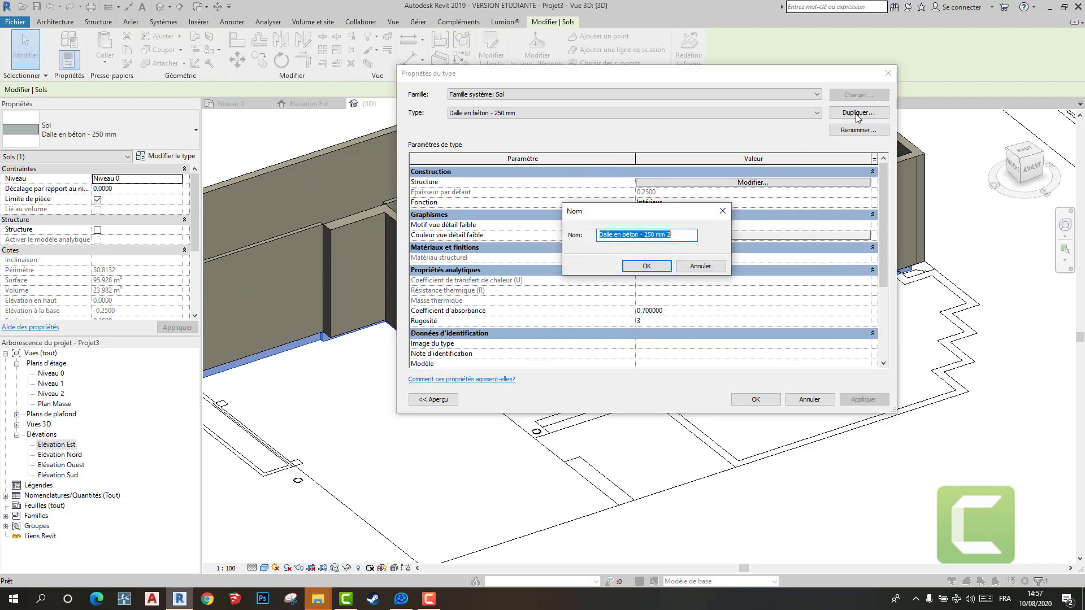
pyautogui.write('dalle')
pyautogui.press('Return')
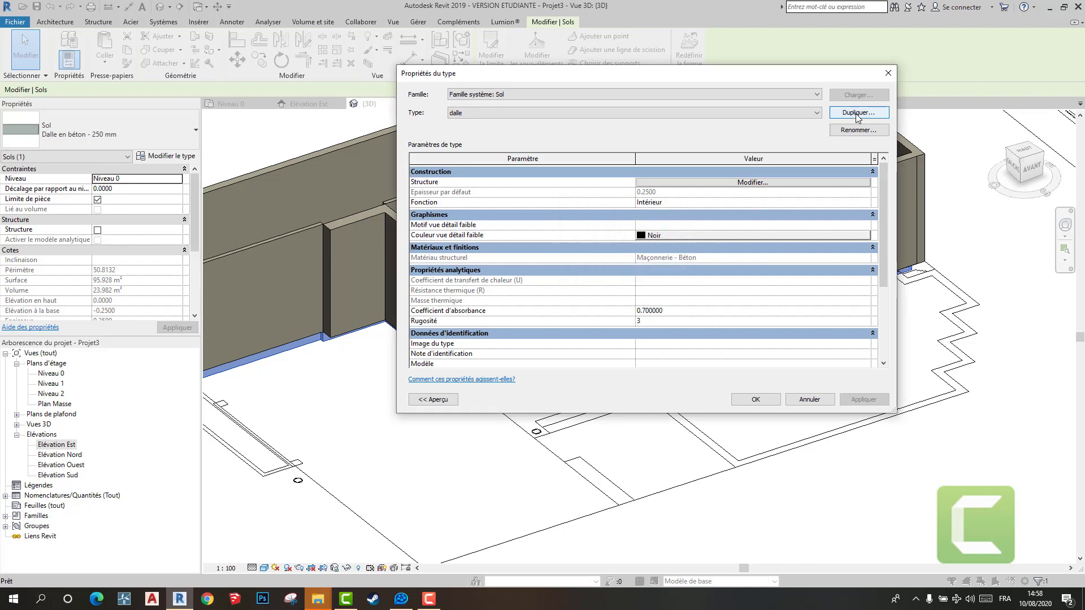
# - Set the Maçonnerie - Béton layer of the dalle type to 0.2000 thick and apply it to the slab
pyautogui.click(793, 184)
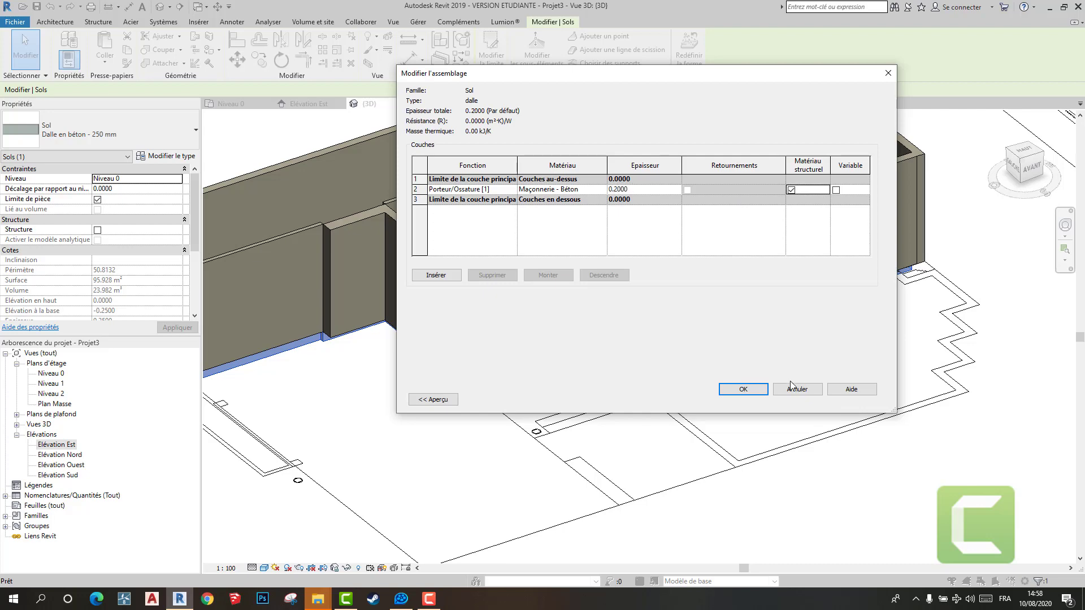
pyautogui.click(743, 391)
pyautogui.click(749, 399)
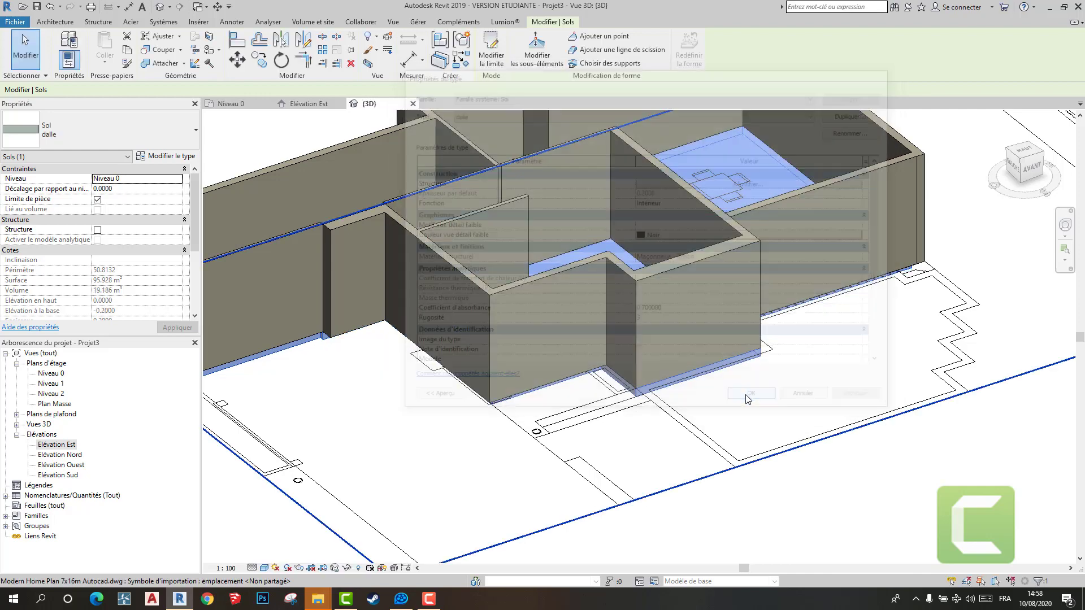
pyautogui.click(787, 413)
pyautogui.scroll(-3, 791, 416)
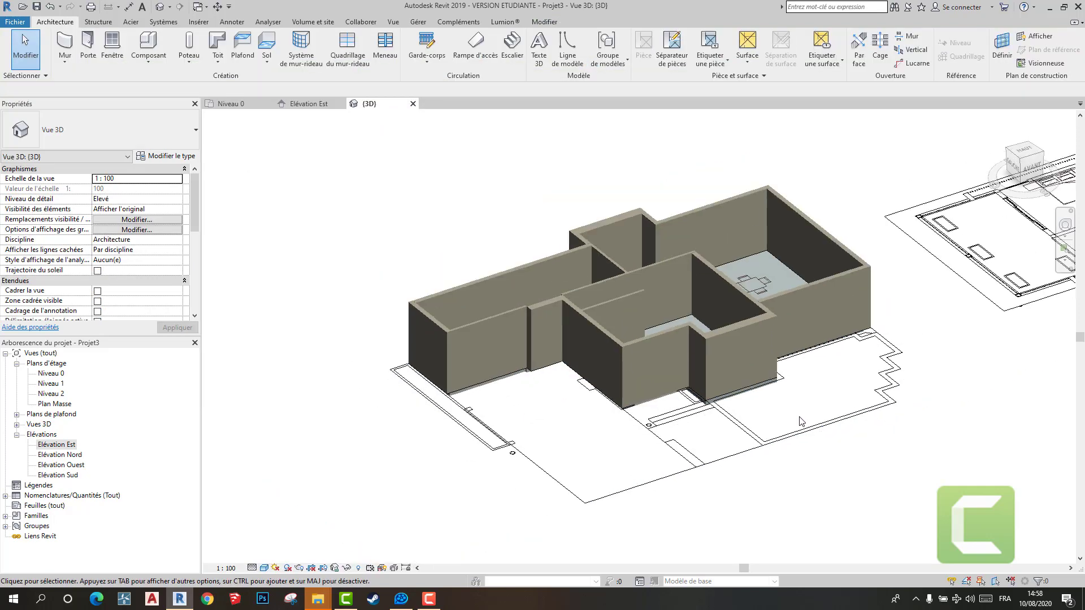
pyautogui.keyDown('shift'); pyautogui.moveTo(801, 420); pyautogui.dragTo(789, 447, button='middle'); pyautogui.keyUp('shift')
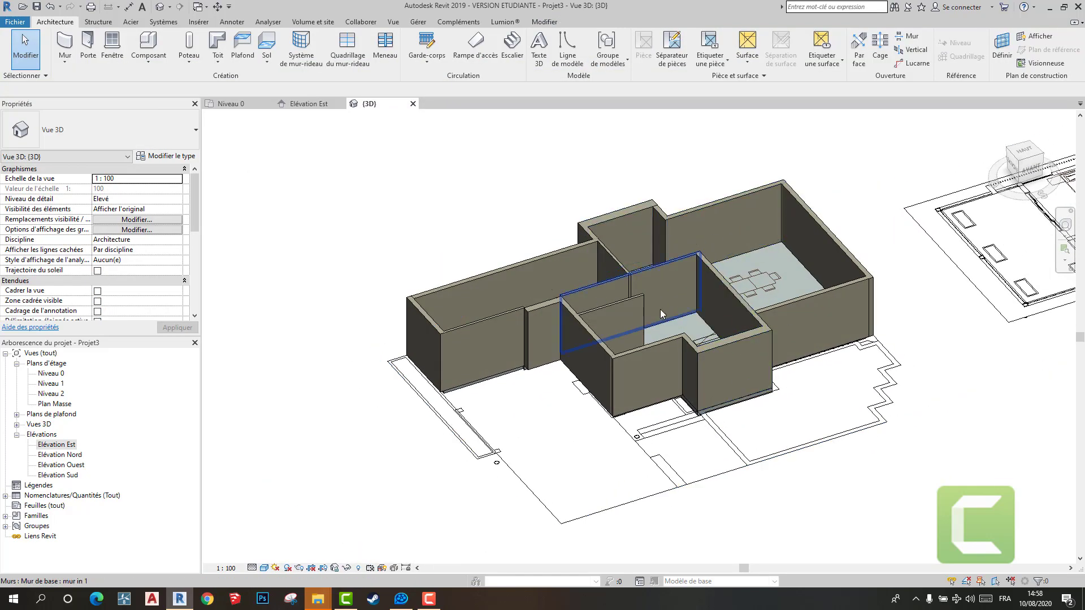
pyautogui.keyDown('shift'); pyautogui.moveTo(616, 288); pyautogui.dragTo(650, 418, button='middle'); pyautogui.keyUp('shift')
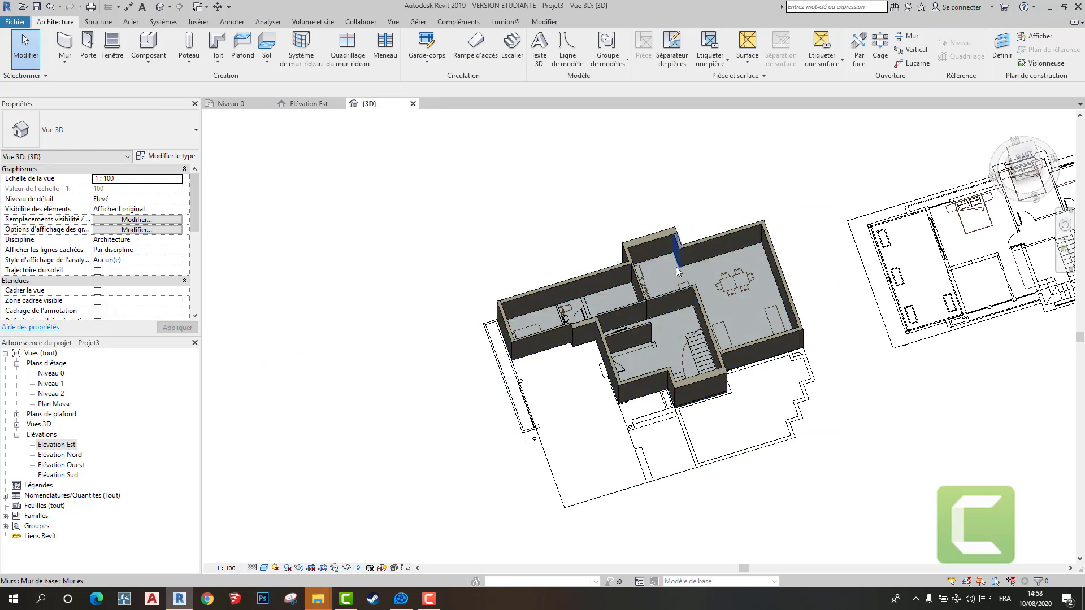
pyautogui.scroll(3, 672, 275)
pyautogui.click(248, 55)
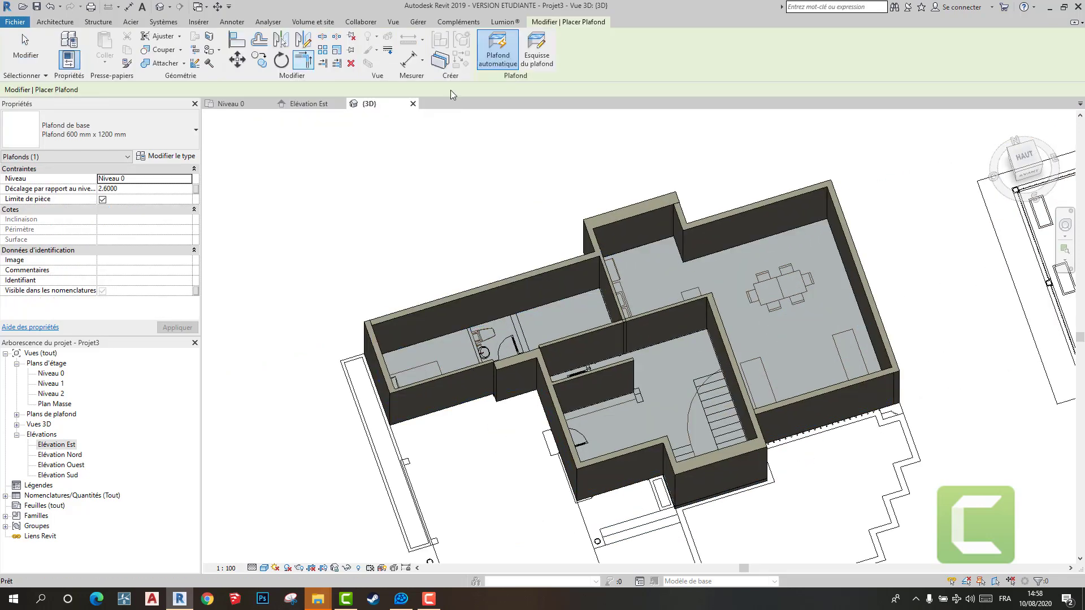
pyautogui.press('Escape')
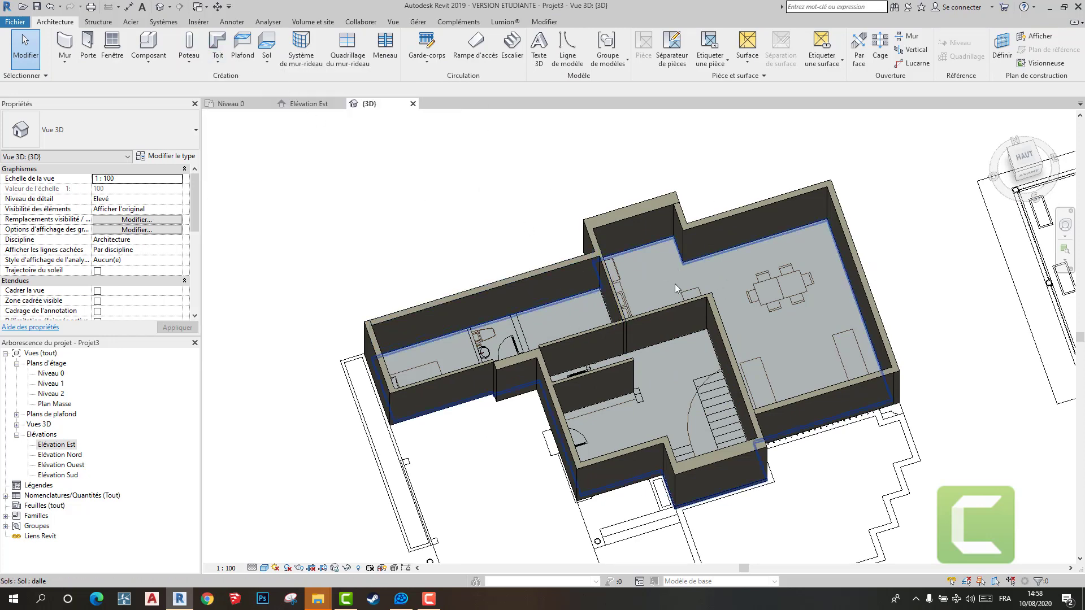
# - Copy the ground floor dalle slab to the clipboard and paste it aligned to Niveau 1
pyautogui.keyDown('shift'); pyautogui.moveTo(674, 262); pyautogui.dragTo(694, 173, button='middle'); pyautogui.keyUp('shift')
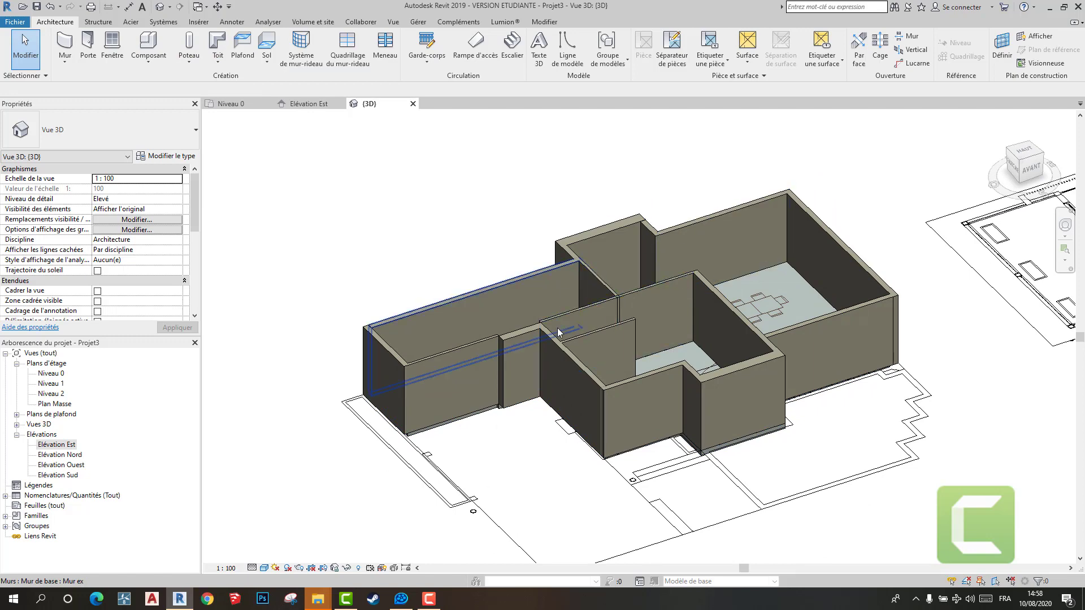
pyautogui.scroll(2, 604, 317)
pyautogui.keyDown('shift'); pyautogui.moveTo(605, 313); pyautogui.dragTo(851, 348, button='middle'); pyautogui.keyUp('shift')
pyautogui.scroll(2, 869, 362)
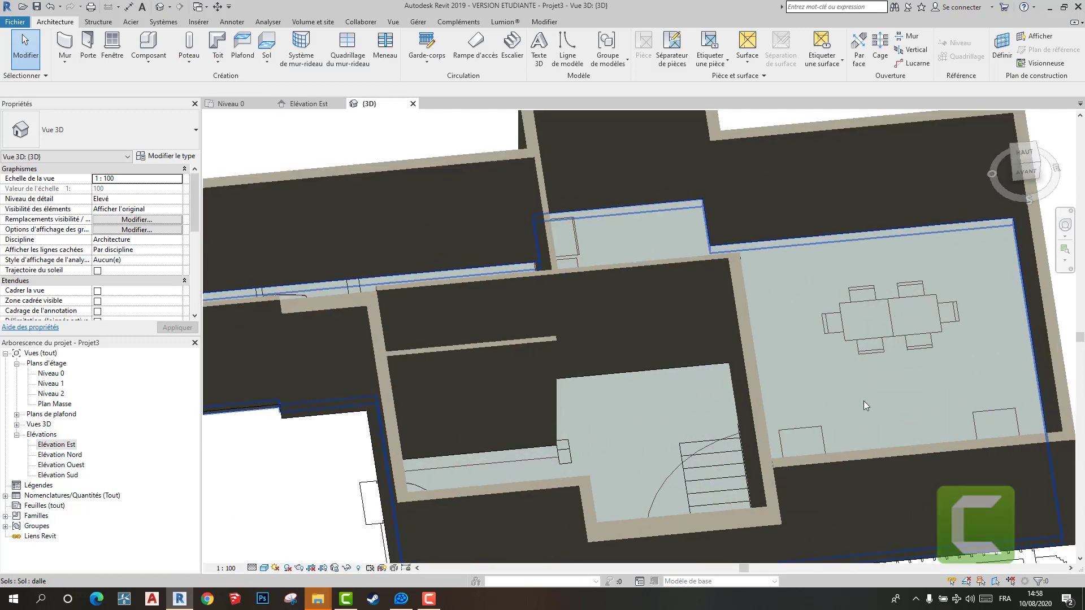
pyautogui.click(861, 404)
pyautogui.keyDown('shift'); pyautogui.moveTo(860, 407); pyautogui.dragTo(781, 290, button='middle'); pyautogui.keyUp('shift')
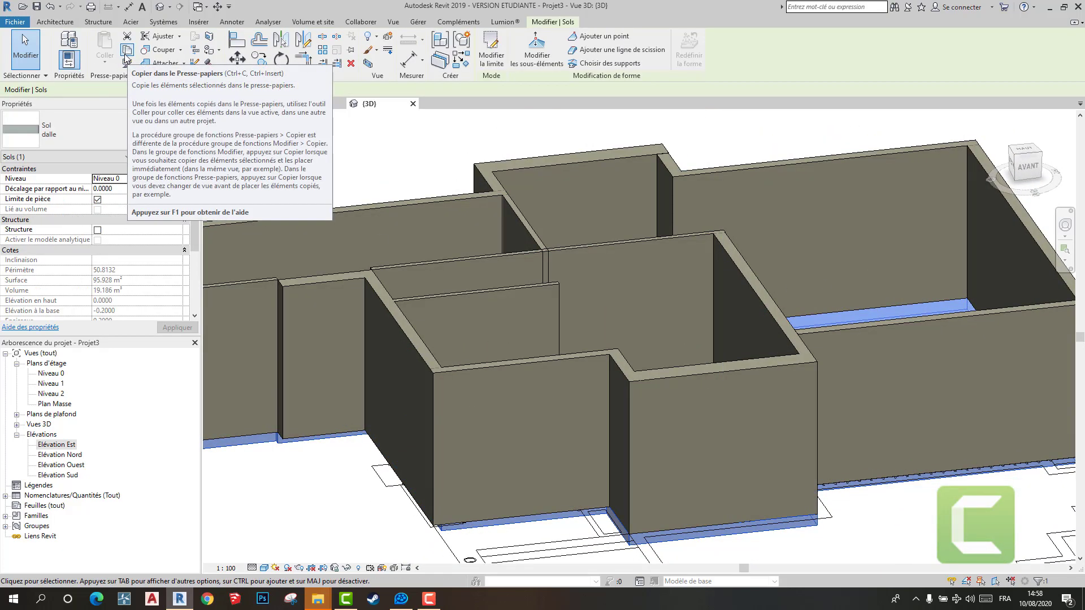
pyautogui.click(124, 53)
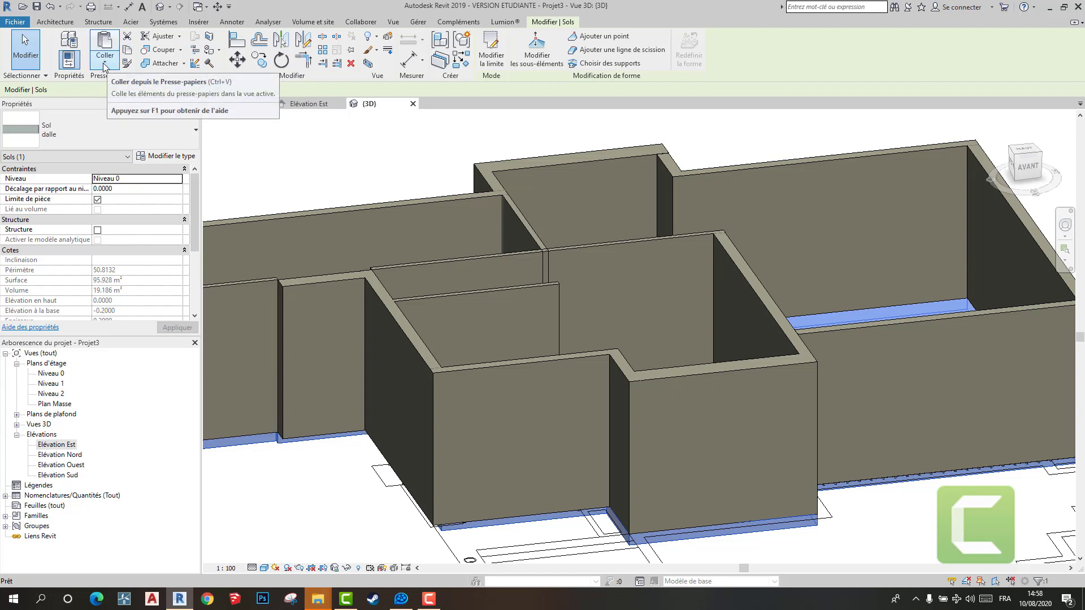
pyautogui.click(105, 62)
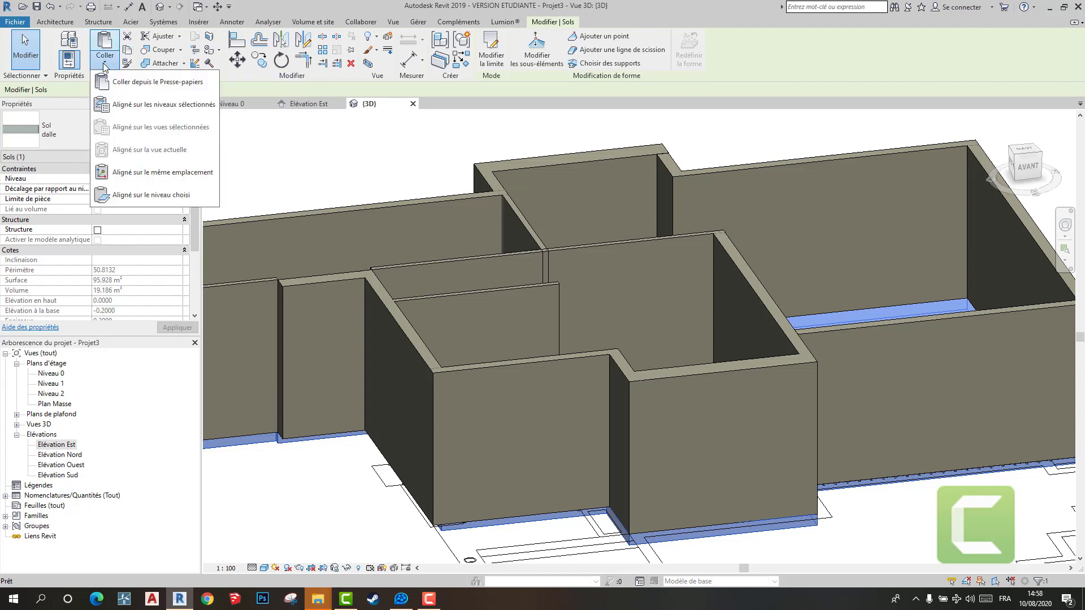
pyautogui.click(186, 110)
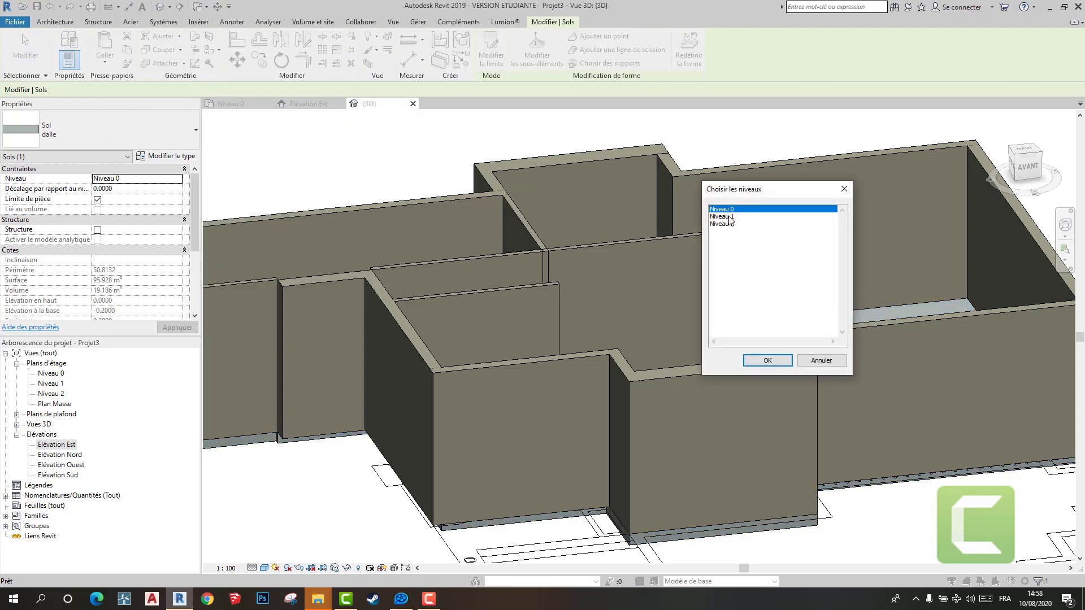
pyautogui.doubleClick(727, 217)
pyautogui.press('Escape')
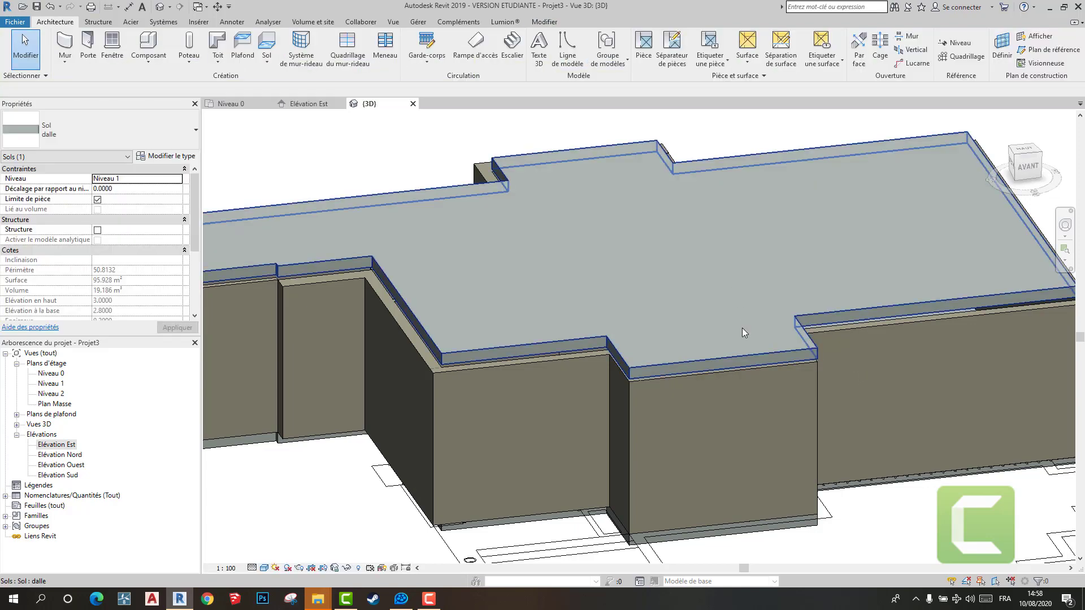
# - Examine the edges of the copied slab against the tops of the walls in the 3D view
pyautogui.scroll(-3, 784, 404)
pyautogui.keyDown('shift'); pyautogui.moveTo(784, 405); pyautogui.dragTo(761, 374, button='middle'); pyautogui.keyUp('shift')
pyautogui.scroll(3, 862, 363)
pyautogui.scroll(-2, 764, 349)
pyautogui.scroll(1, 644, 322)
pyautogui.scroll(5, 642, 320)
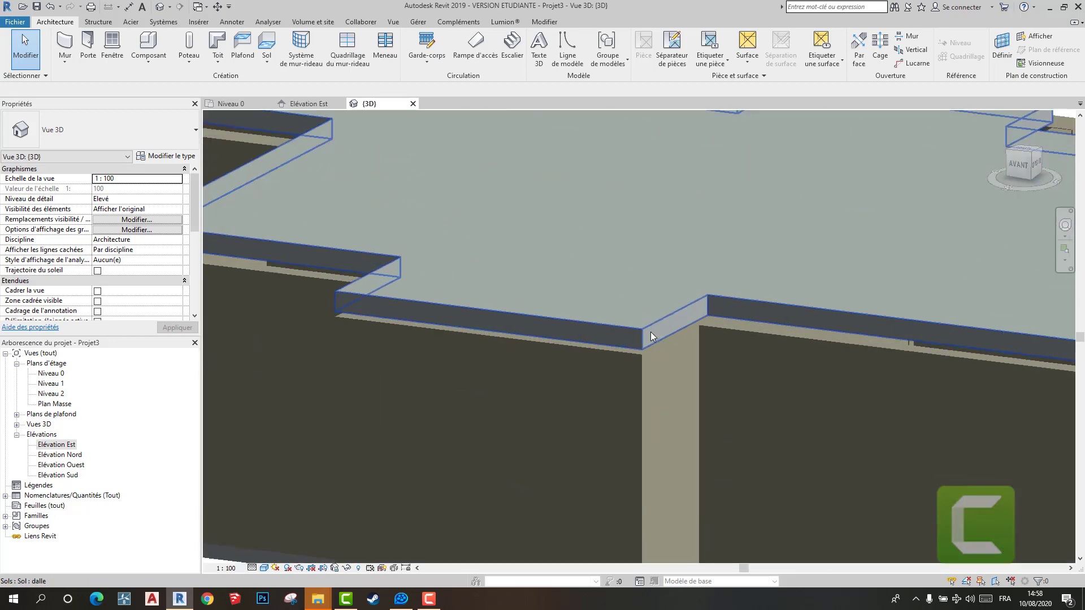
pyautogui.scroll(-3, 693, 350)
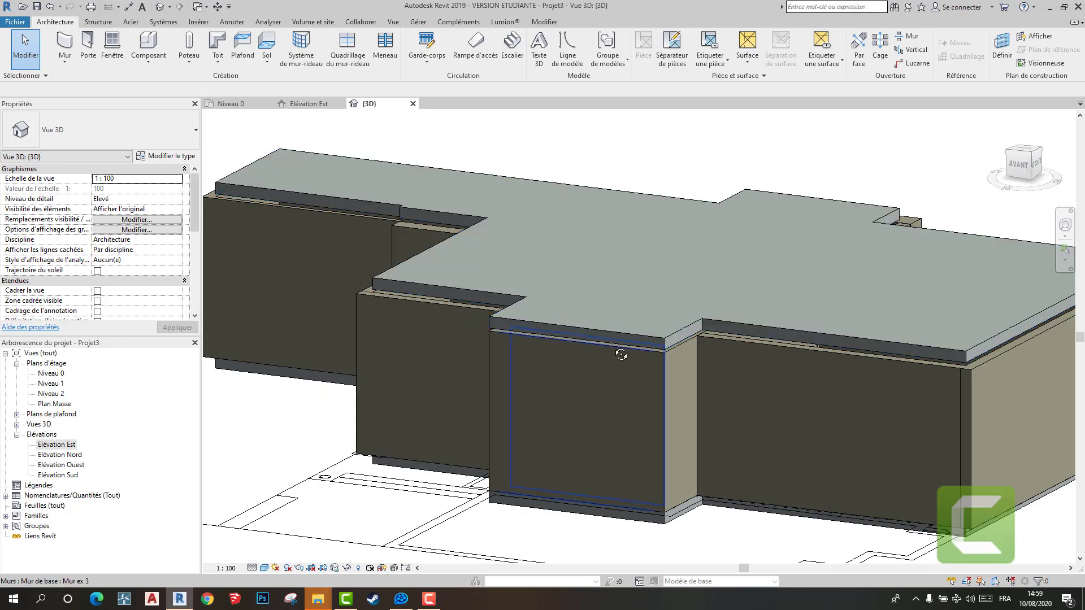
pyautogui.keyDown('shift'); pyautogui.moveTo(620, 353); pyautogui.dragTo(785, 396, button='middle'); pyautogui.keyUp('shift')
# - Try an offset of 0.2 from Niveau 1 on the copied upper slab
pyautogui.click(787, 392)
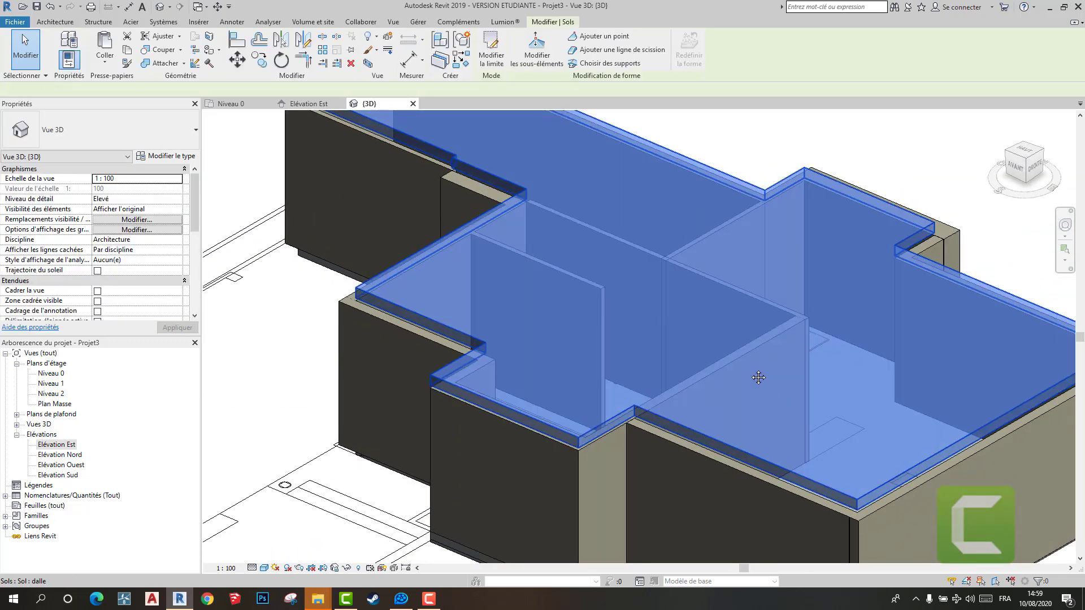
pyautogui.scroll(3, 532, 166)
pyautogui.scroll(-2, 416, 117)
pyautogui.keyDown('shift'); pyautogui.moveTo(415, 117); pyautogui.dragTo(221, 212, button='middle'); pyautogui.keyUp('shift')
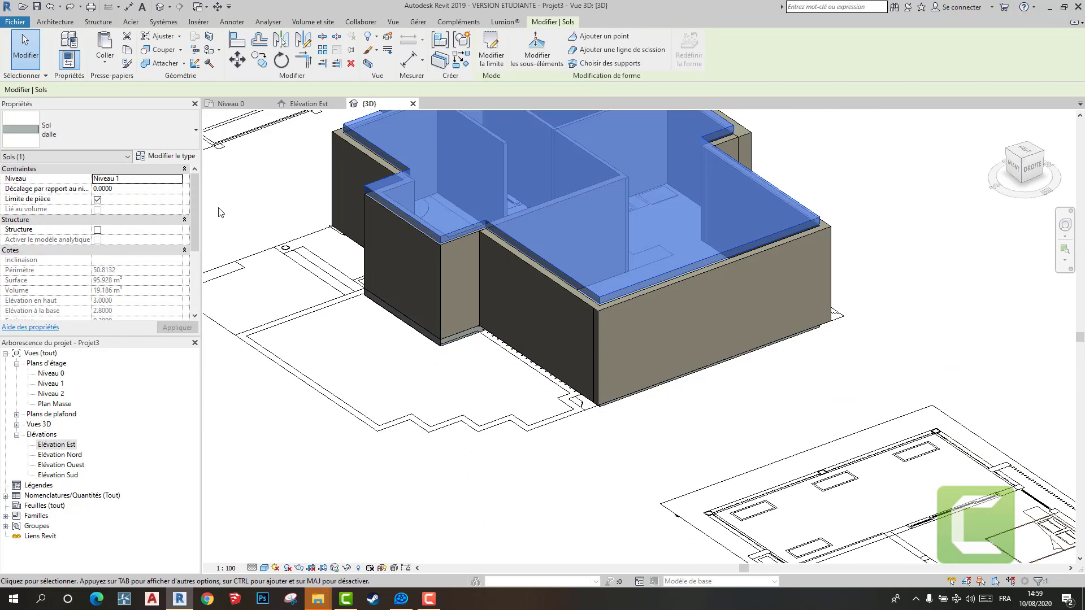
pyautogui.press('Tab')
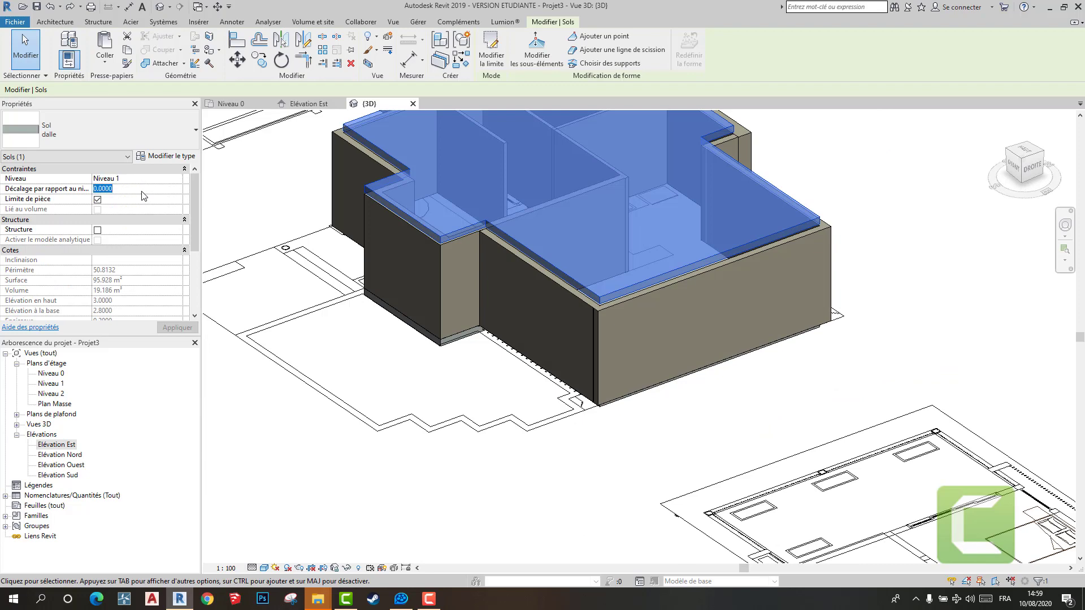
pyautogui.write('0.2')
pyautogui.press('Return')
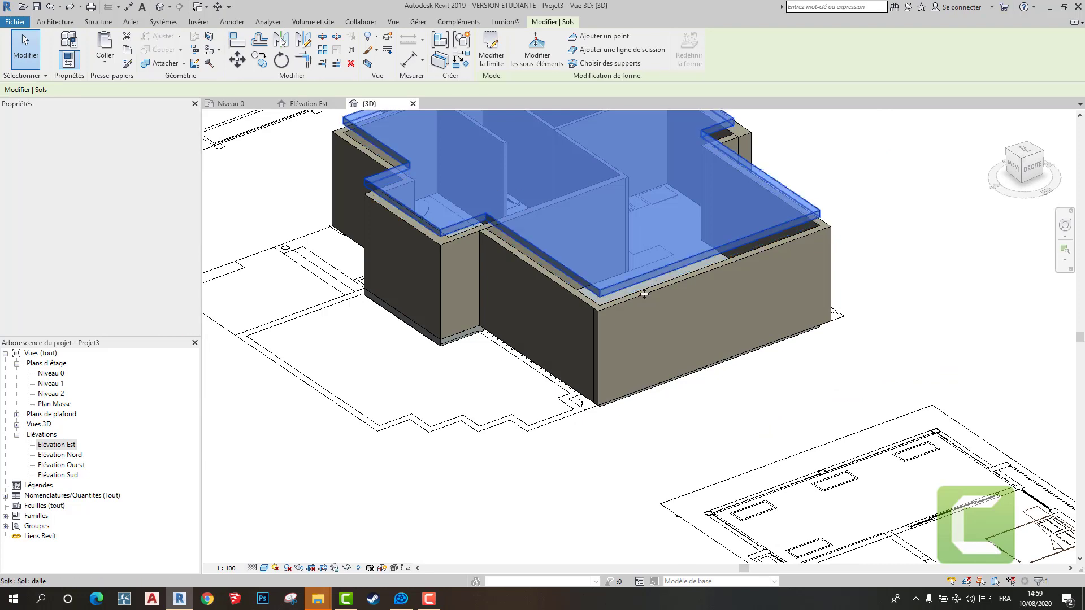
# - Set the upper slab's offset from Niveau 1 to -0.2
pyautogui.keyDown('shift'); pyautogui.moveTo(612, 321); pyautogui.dragTo(668, 243, button='middle'); pyautogui.keyUp('shift')
pyautogui.click(119, 186)
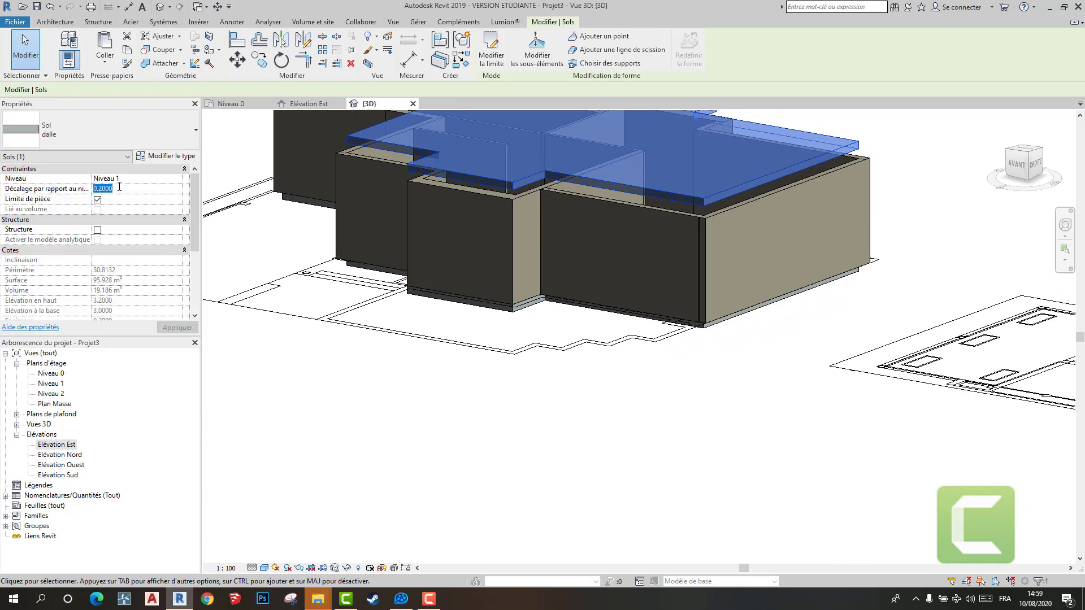
pyautogui.write('-0.2')
pyautogui.press('Return')
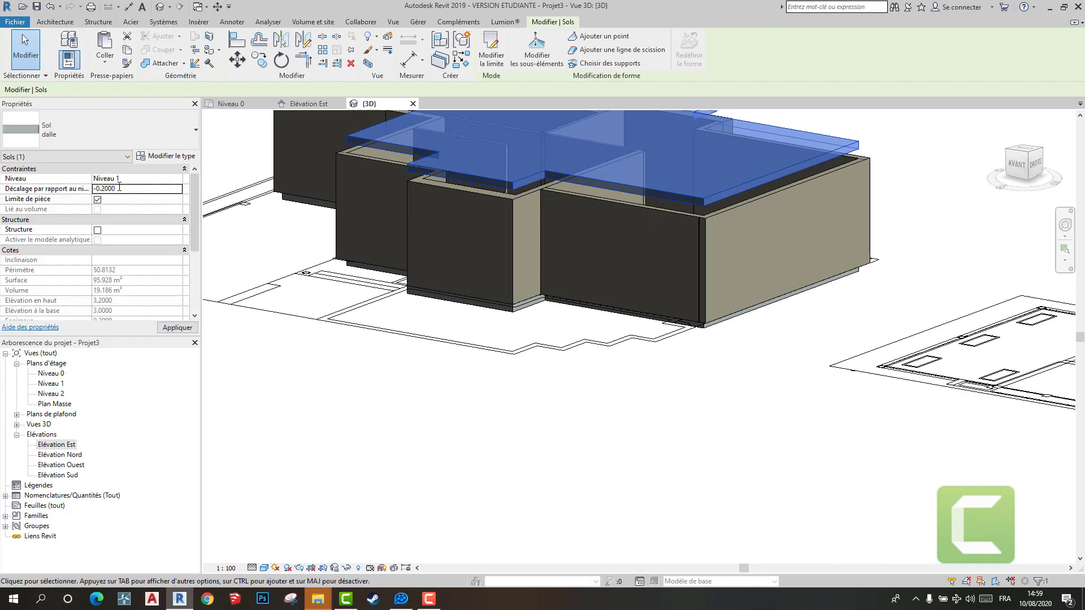
pyautogui.press('Escape')
# - Set the ground floor slab's offset from Niveau 0 to 0.2
pyautogui.scroll(-2, 700, 284)
pyautogui.keyDown('shift'); pyautogui.moveTo(699, 290); pyautogui.dragTo(638, 406, button='middle'); pyautogui.keyUp('shift')
pyautogui.scroll(4, 537, 212)
pyautogui.keyDown('shift'); pyautogui.moveTo(609, 290); pyautogui.dragTo(994, 386, button='middle'); pyautogui.keyUp('shift')
pyautogui.keyDown('shift'); pyautogui.moveTo(656, 364); pyautogui.dragTo(987, 236, button='middle'); pyautogui.keyUp('shift')
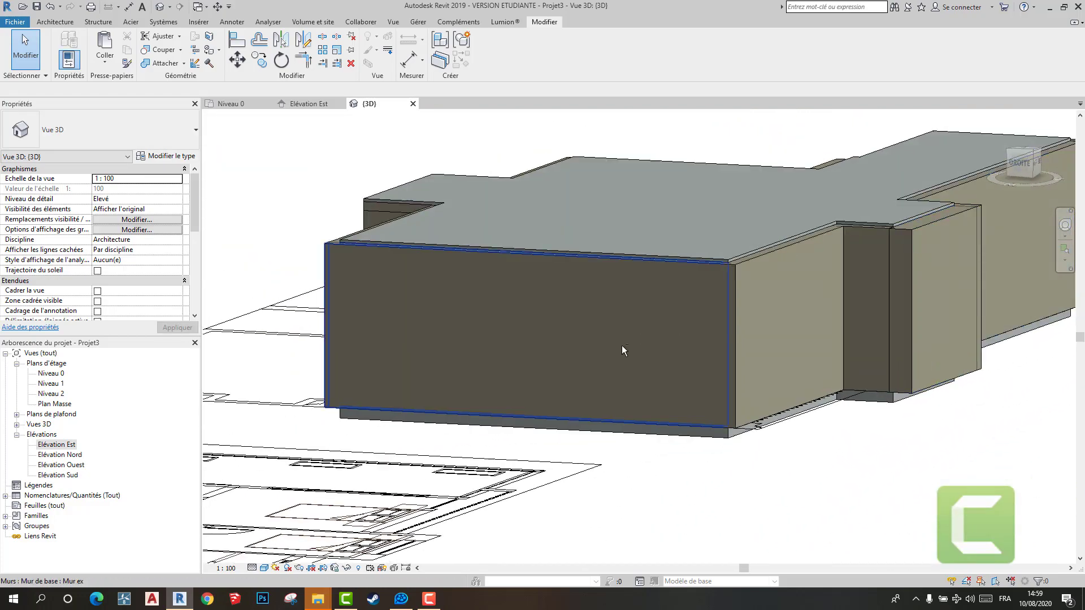
pyautogui.keyDown('shift'); pyautogui.moveTo(622, 351); pyautogui.dragTo(684, 473, button='middle'); pyautogui.keyUp('shift')
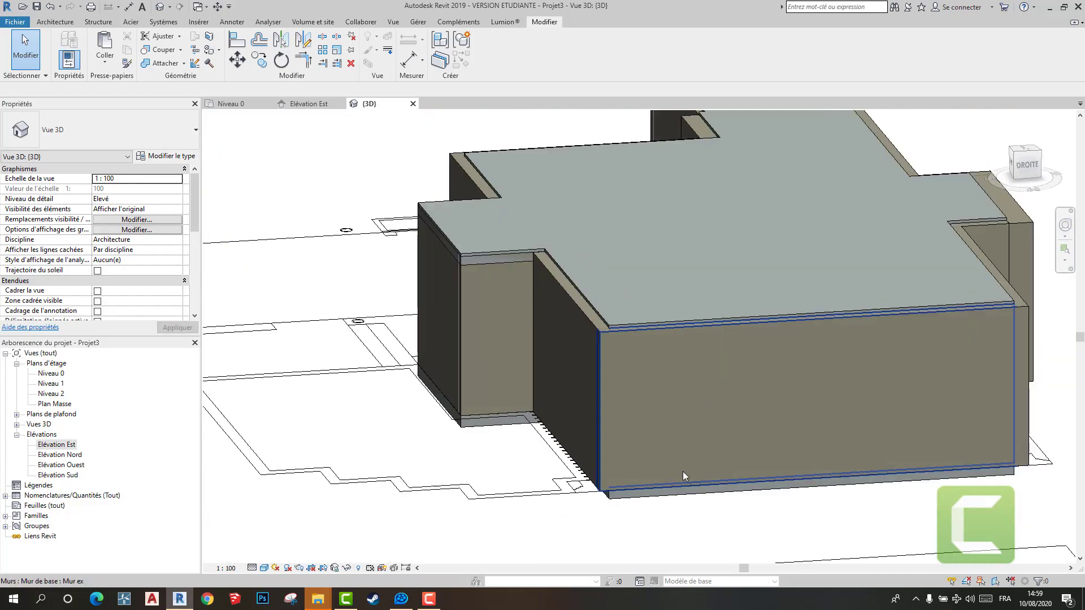
pyautogui.scroll(4, 634, 501)
pyautogui.click(632, 495)
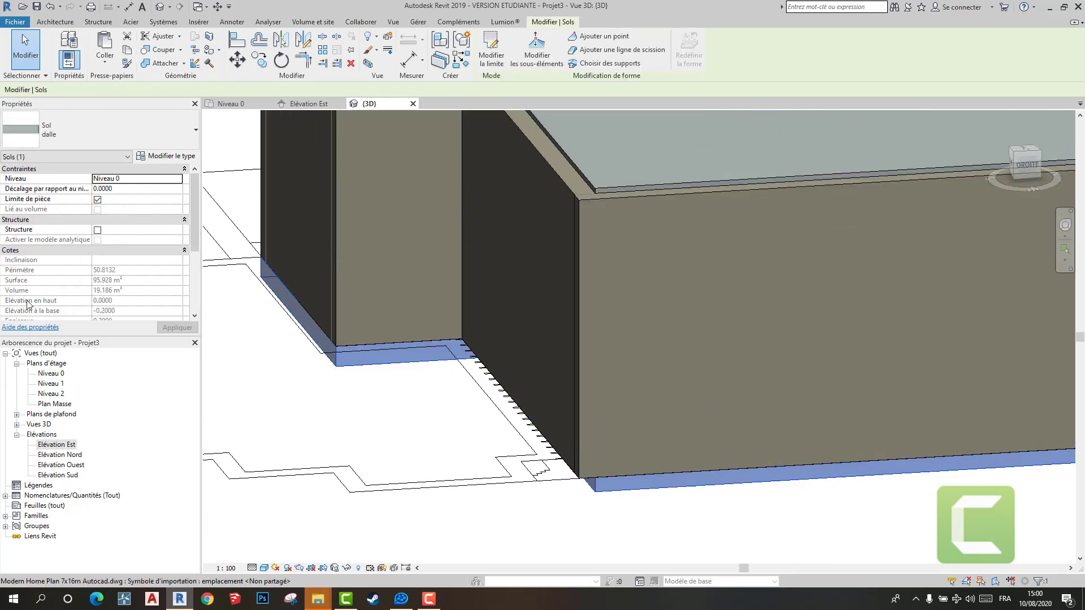
pyautogui.click(126, 190)
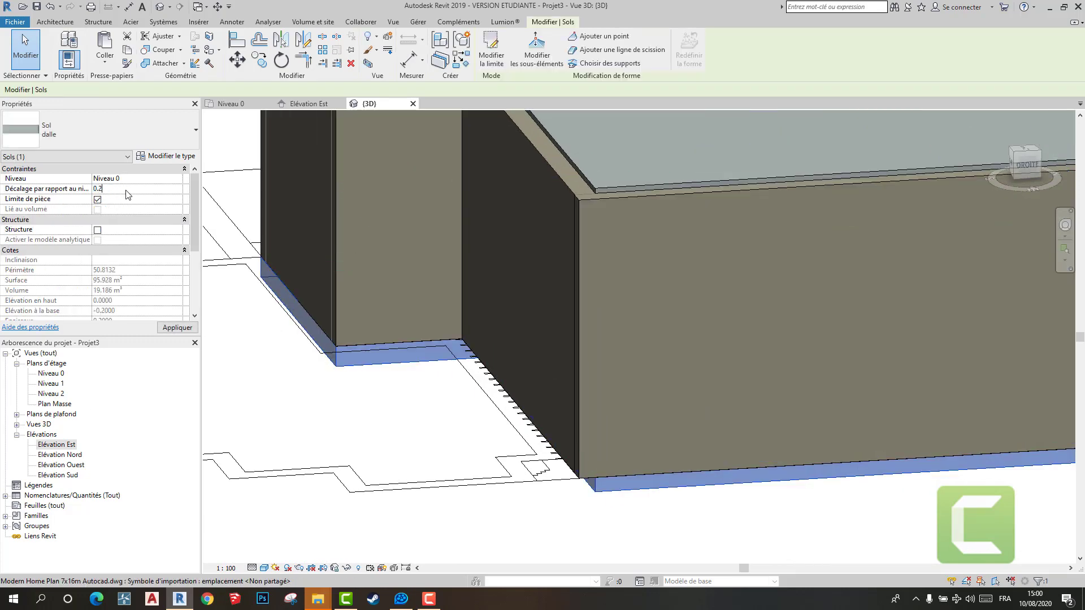
pyautogui.press('Return')
pyautogui.press('Escape')
# - Examine the fit of both slabs with the exterior walls from several sides of the 3D model
pyautogui.scroll(-4, 602, 454)
pyautogui.keyDown('shift'); pyautogui.moveTo(602, 453); pyautogui.dragTo(603, 363, button='middle'); pyautogui.keyUp('shift')
pyautogui.scroll(3, 590, 249)
pyautogui.scroll(2, 631, 263)
pyautogui.scroll(-1, 633, 314)
pyautogui.scroll(-6, 622, 392)
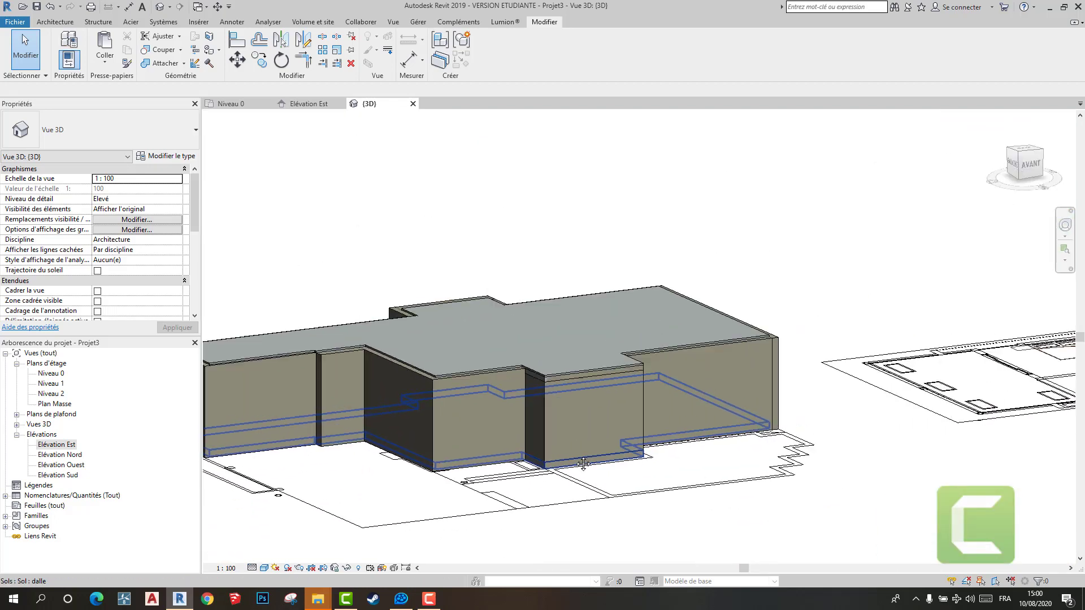
pyautogui.keyDown('shift'); pyautogui.moveTo(583, 464); pyautogui.dragTo(719, 456, button='middle'); pyautogui.keyUp('shift')
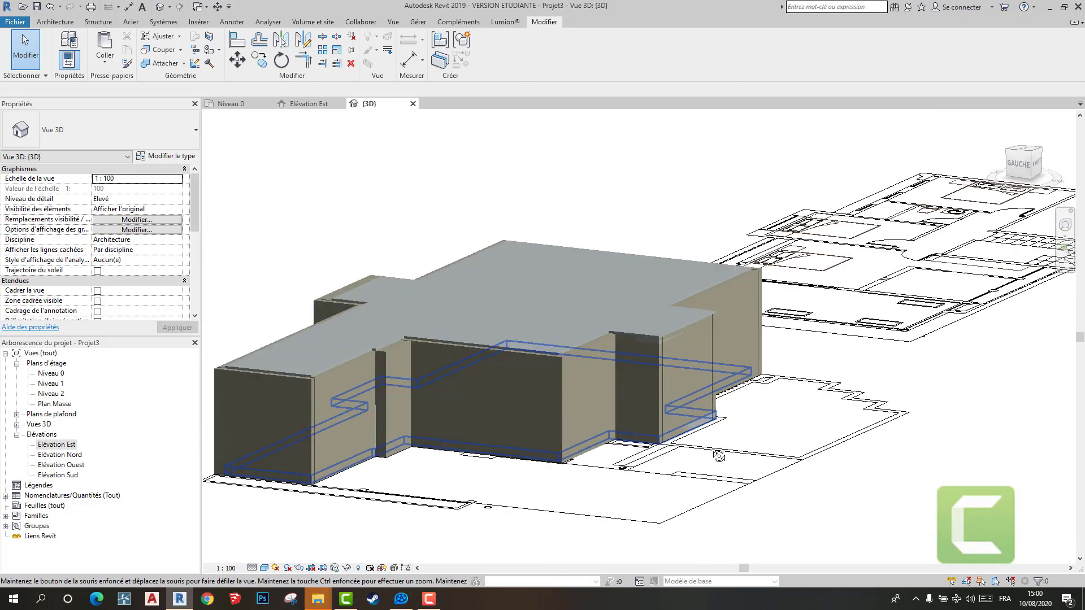
pyautogui.keyDown('shift'); pyautogui.moveTo(728, 373); pyautogui.dragTo(554, 429, button='middle'); pyautogui.keyUp('shift')
pyautogui.scroll(1, 622, 454)
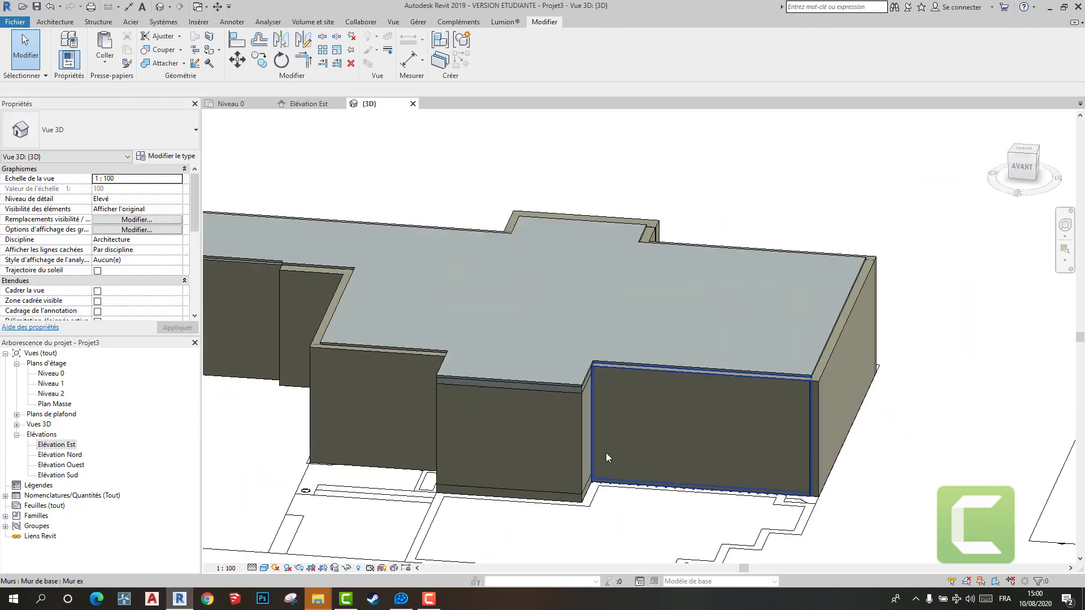
pyautogui.scroll(-3, 601, 446)
pyautogui.keyDown('shift'); pyautogui.moveTo(639, 448); pyautogui.dragTo(696, 426, button='middle'); pyautogui.keyUp('shift')
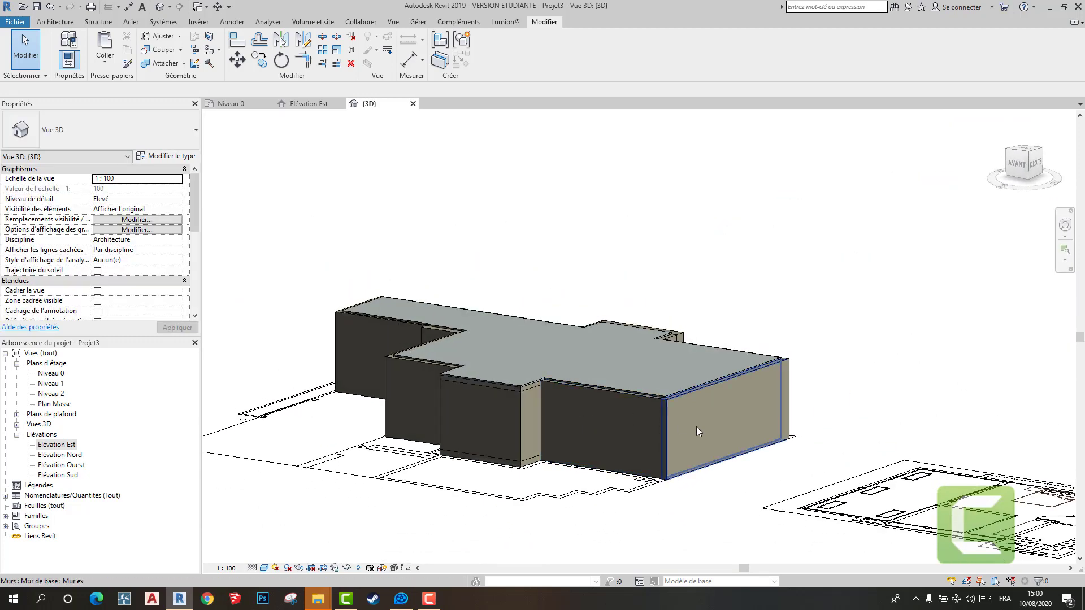
pyautogui.scroll(2, 521, 423)
pyautogui.keyDown('shift'); pyautogui.moveTo(521, 422); pyautogui.dragTo(619, 455, button='middle'); pyautogui.keyUp('shift')
pyautogui.scroll(-3, 723, 436)
pyautogui.scroll(2, 616, 454)
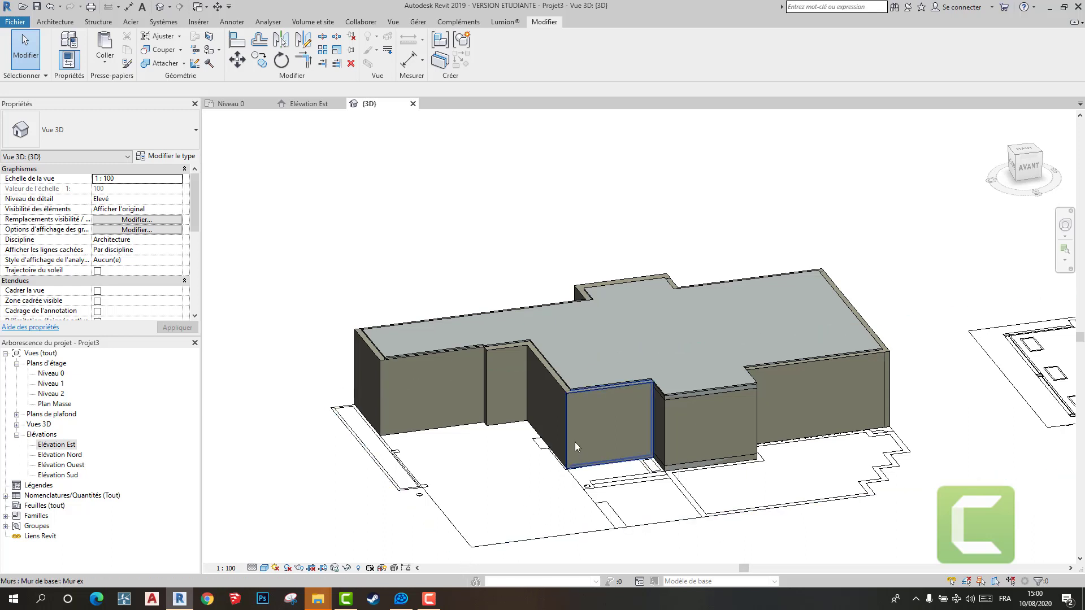
# - Start placing a door and open the dialog for loading a door family from the library
pyautogui.click(44, 26)
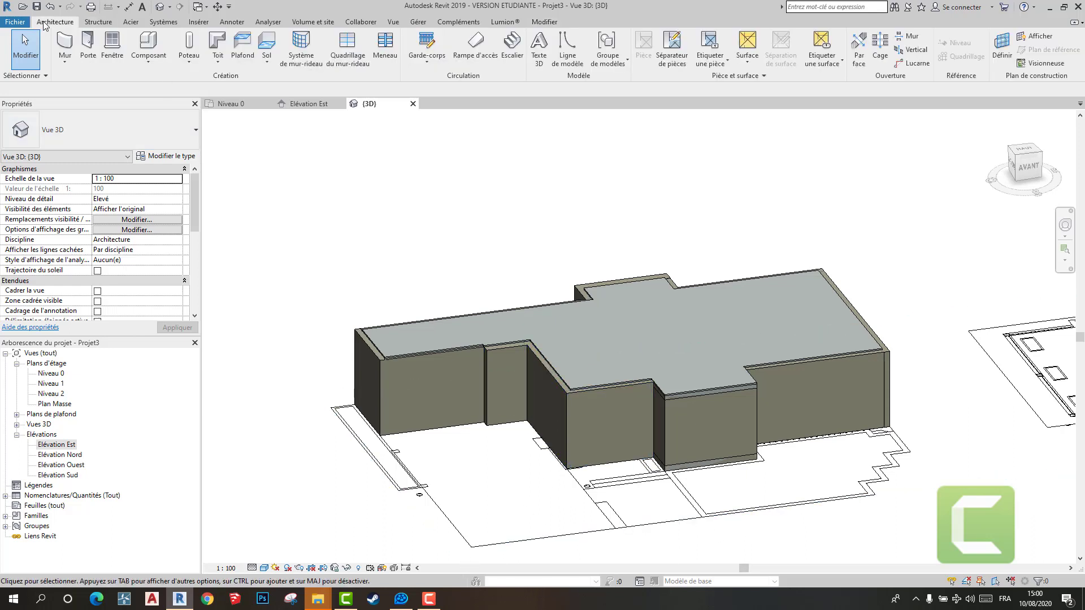
pyautogui.click(88, 45)
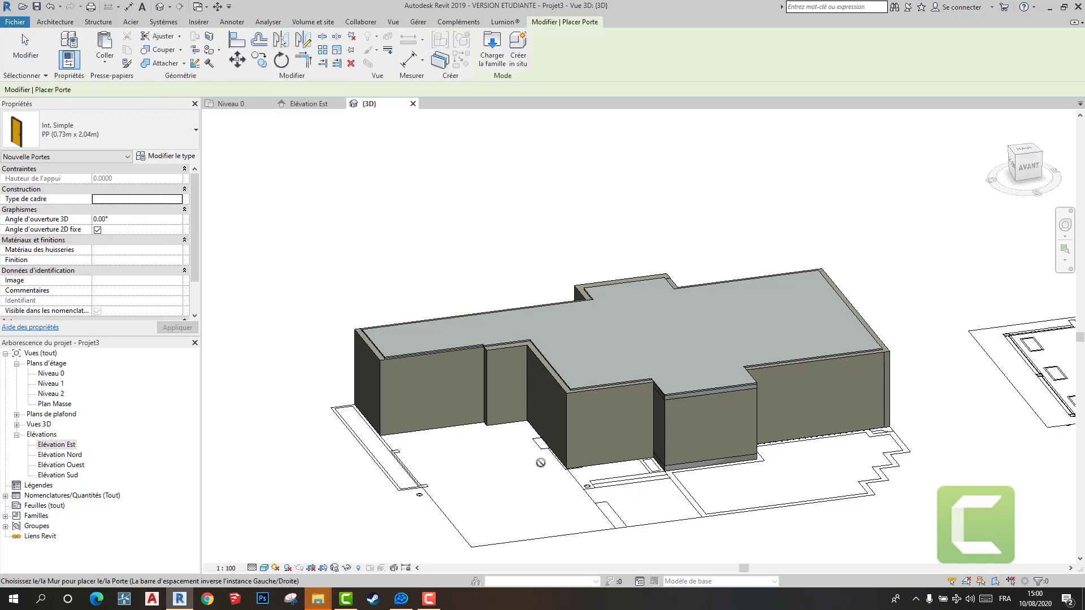
pyautogui.click(491, 55)
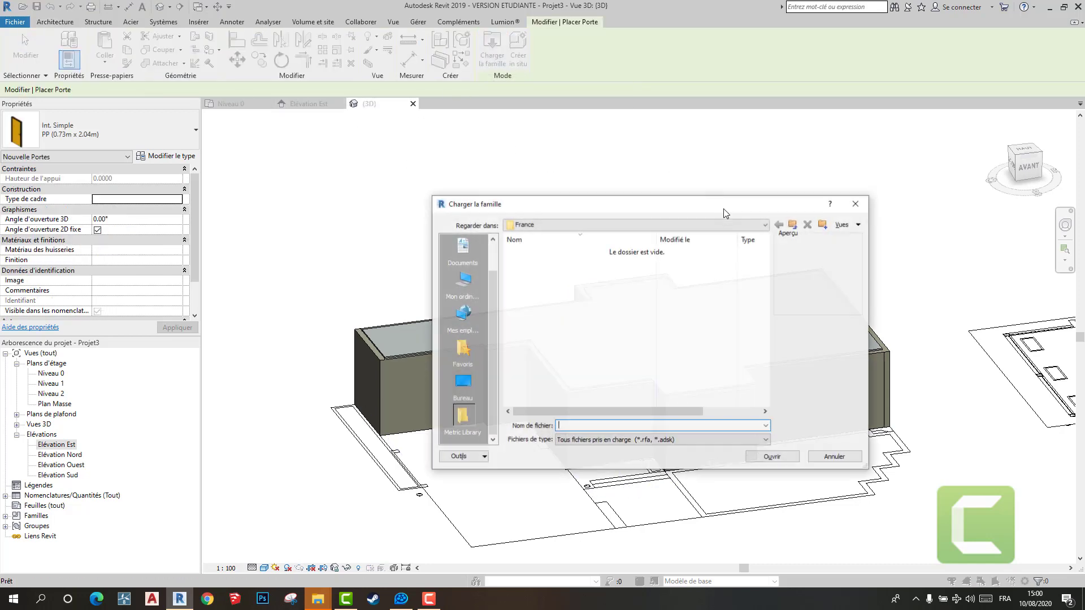
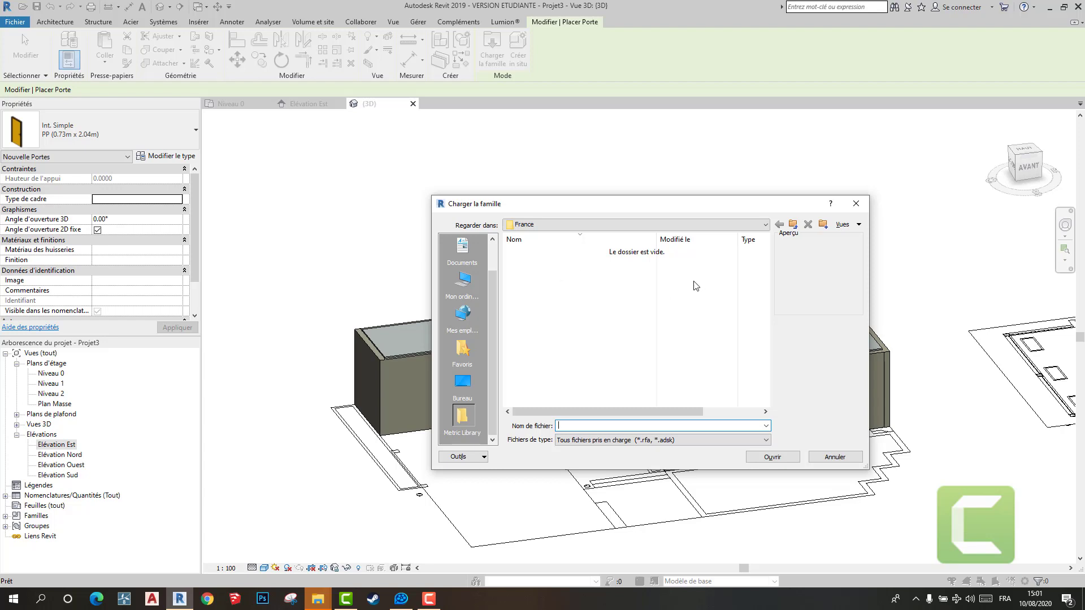
# - Load the door family Avec panneau latéral from the France\Portes\Porte d'entrée folder on drive D
pyautogui.click(462, 281)
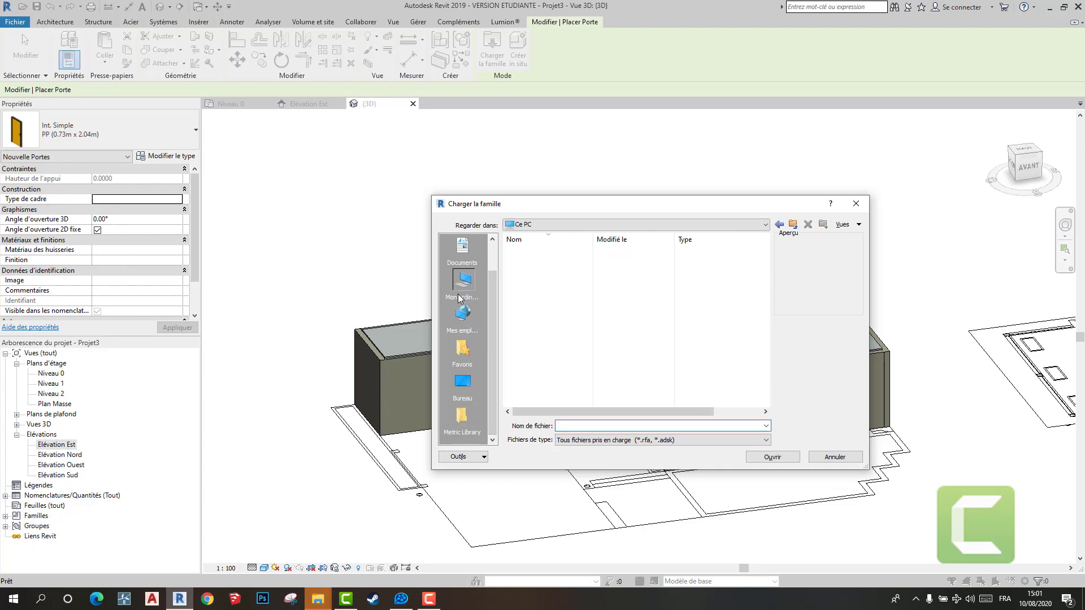
pyautogui.doubleClick(542, 368)
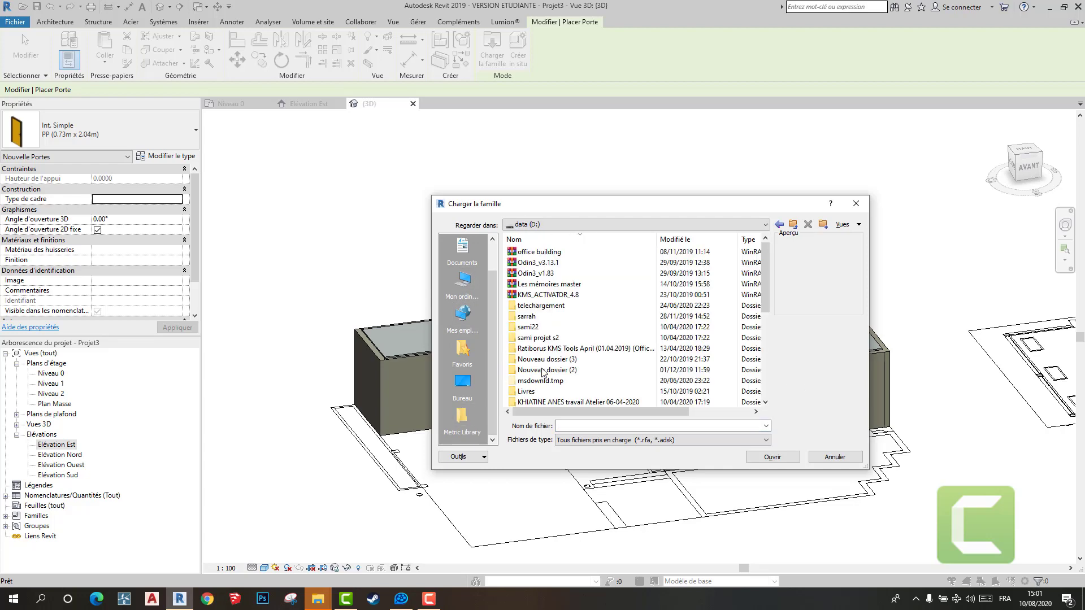
pyautogui.scroll(-1, 621, 343)
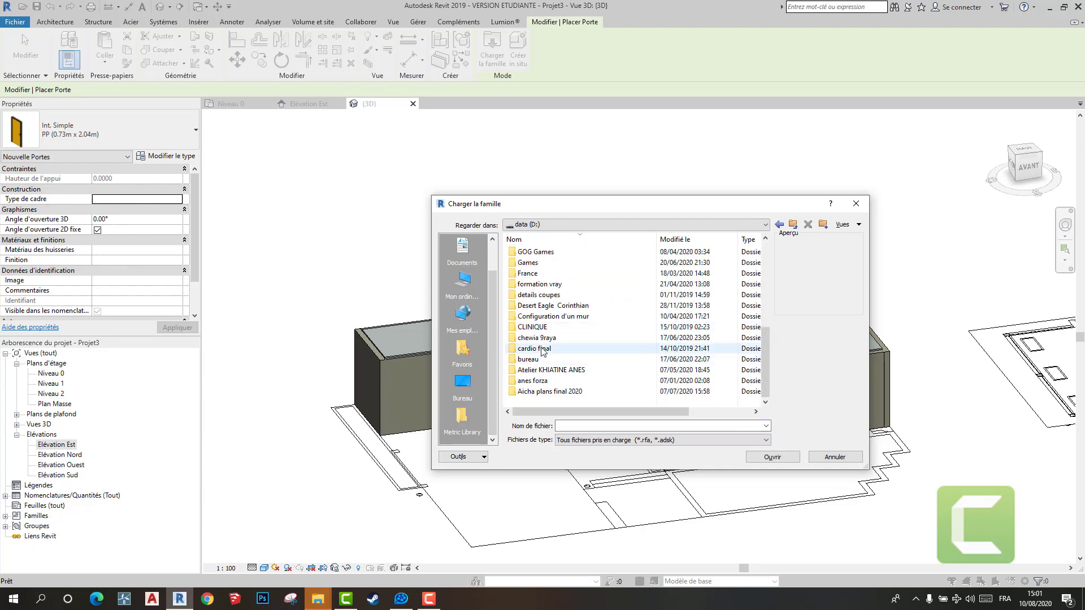
pyautogui.click(525, 319)
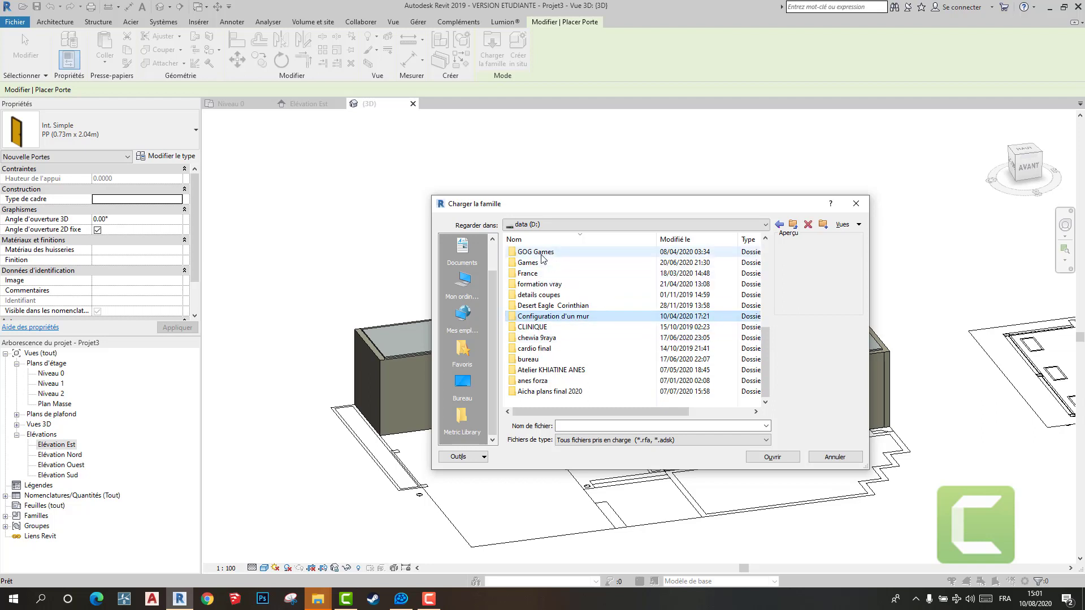
pyautogui.doubleClick(531, 274)
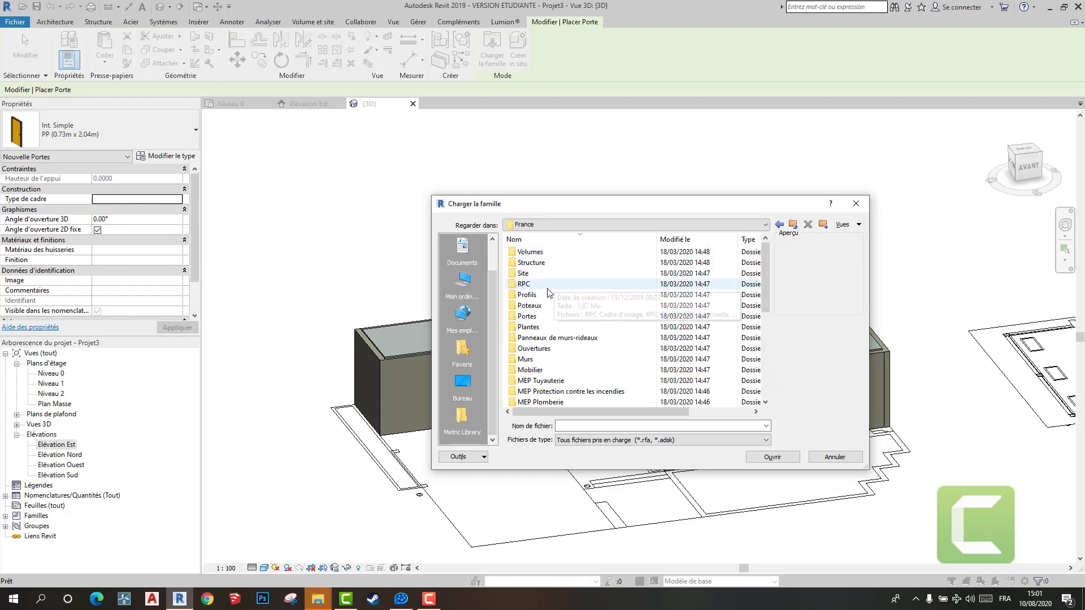
pyautogui.doubleClick(559, 316)
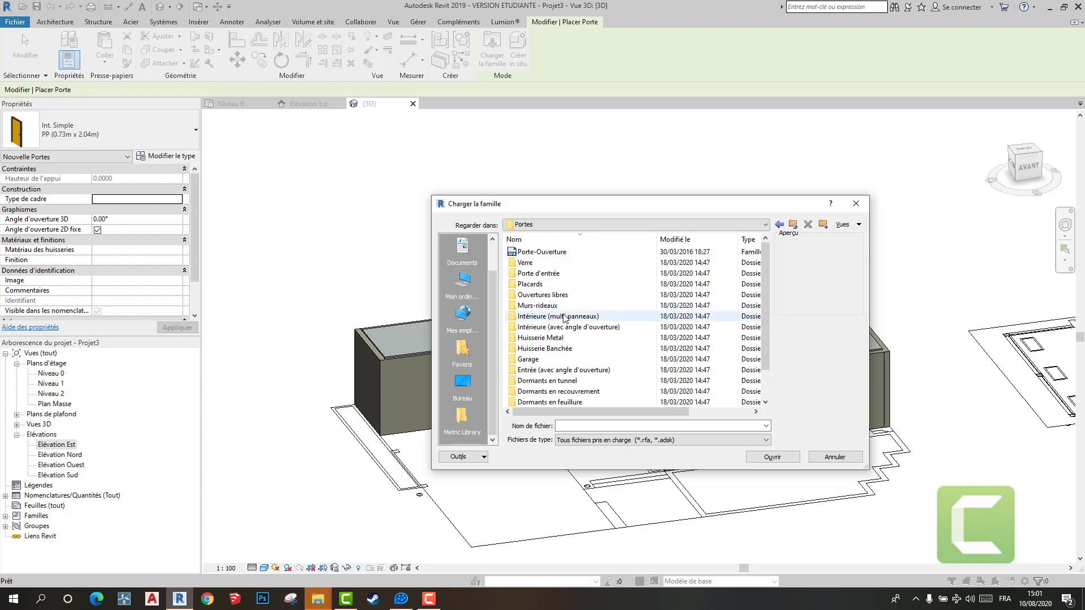
pyautogui.doubleClick(565, 273)
pyautogui.click(576, 256)
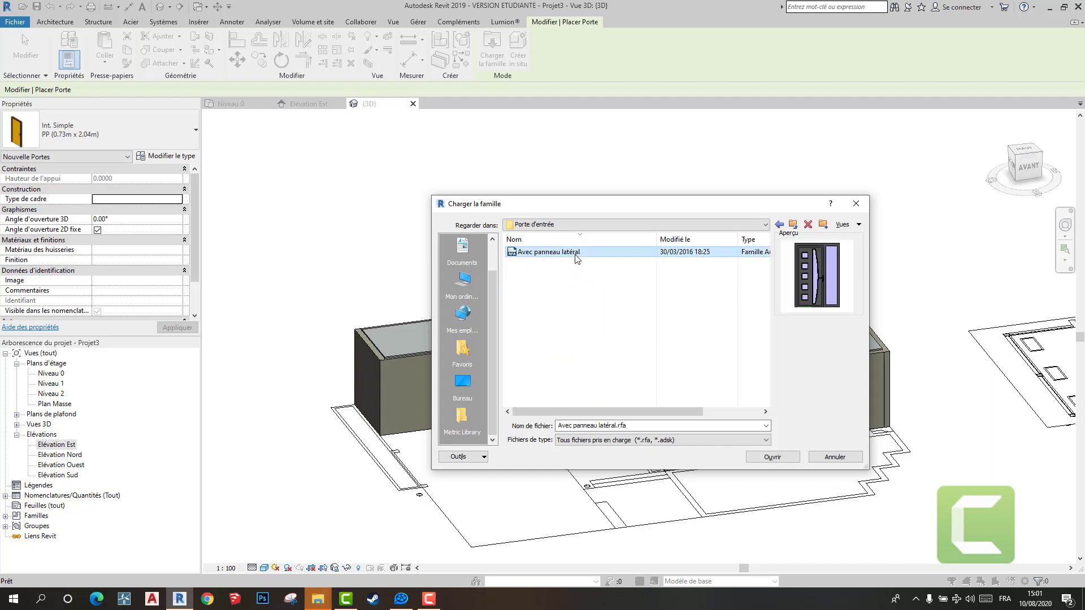
pyautogui.doubleClick(581, 255)
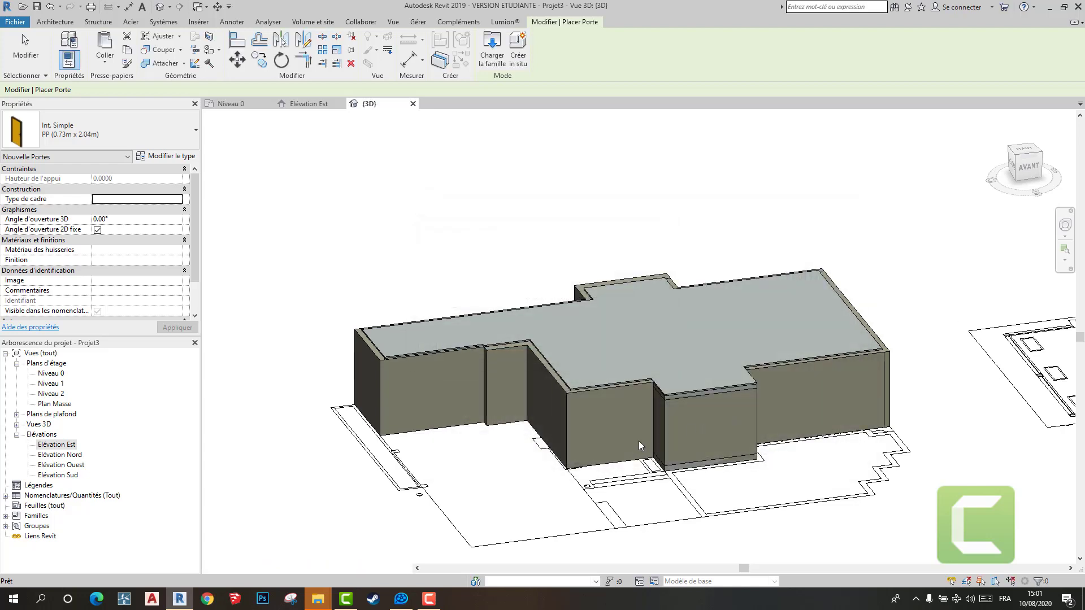
# - Place an Avec panneau latéral 140 - 90 x 210 - Blanc door centred on the front wall beside the projecting volume
pyautogui.scroll(4, 614, 452)
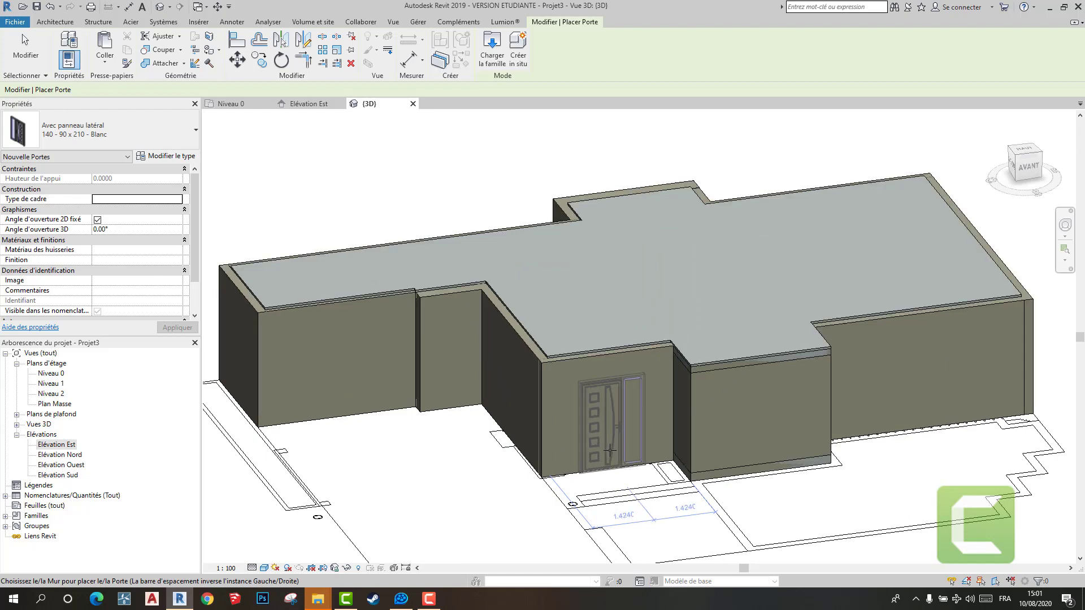
pyautogui.click(609, 450)
pyautogui.scroll(-5, 613, 452)
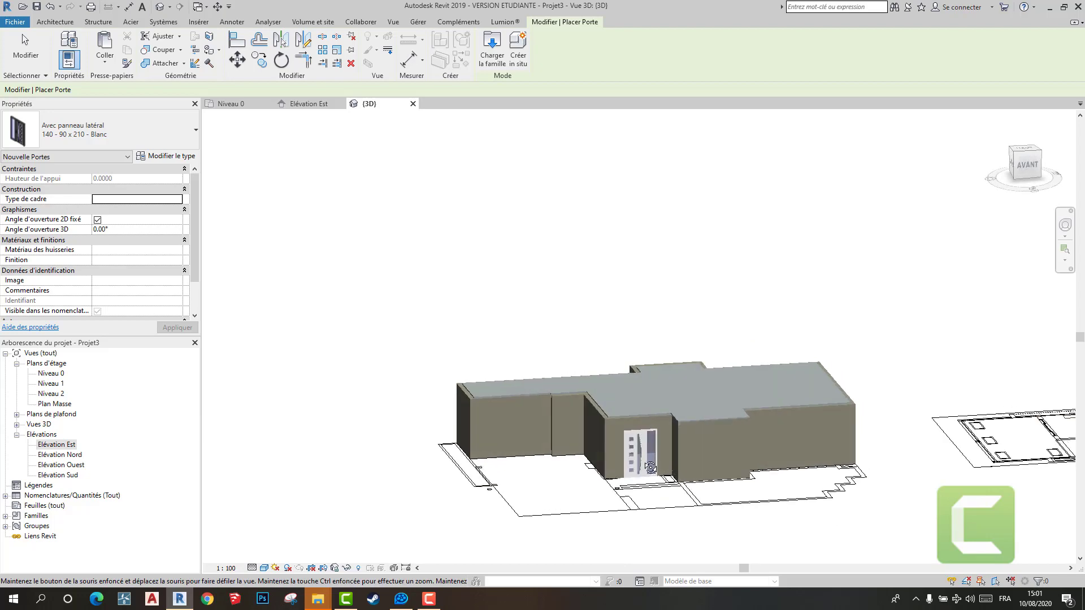
pyautogui.scroll(8, 650, 468)
pyautogui.press('Escape')
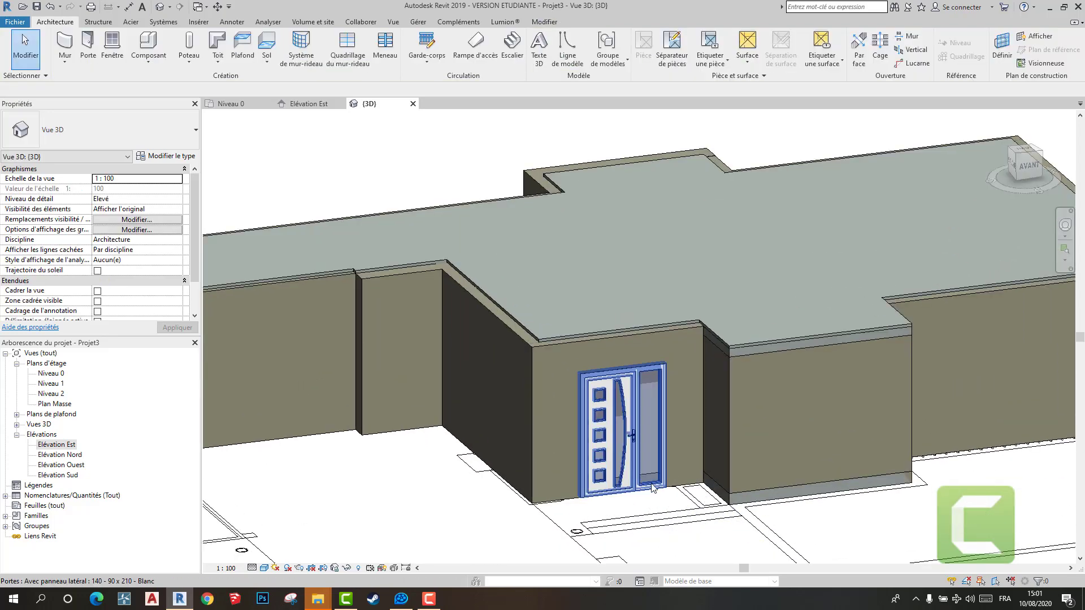
# - Load the door family Int. Simple vitrée from the Intérieure (multi panneaux) folder under Portes
pyautogui.scroll(-3, 653, 489)
pyautogui.keyDown('shift'); pyautogui.moveTo(653, 489); pyautogui.dragTo(714, 480, button='middle'); pyautogui.keyUp('shift')
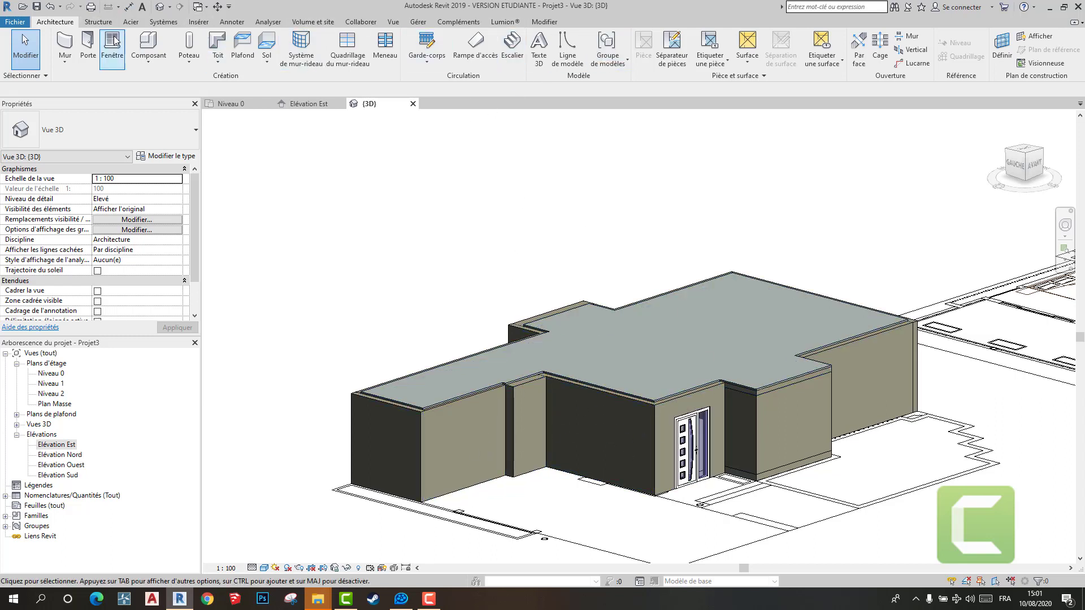
pyautogui.click(97, 54)
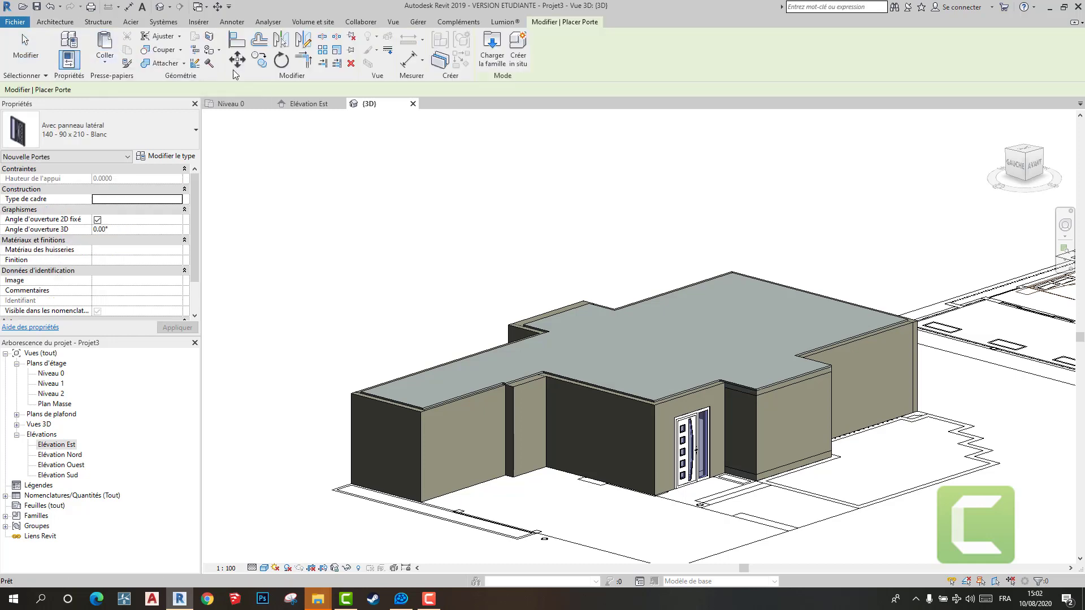
pyautogui.click(491, 48)
pyautogui.click(793, 226)
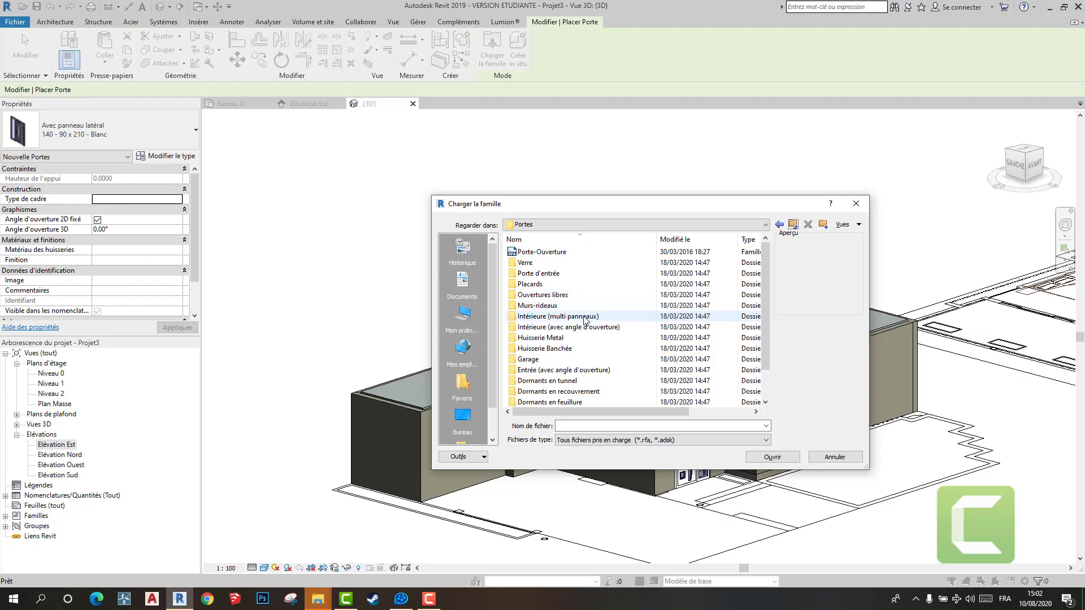
pyautogui.doubleClick(586, 317)
pyautogui.click(582, 262)
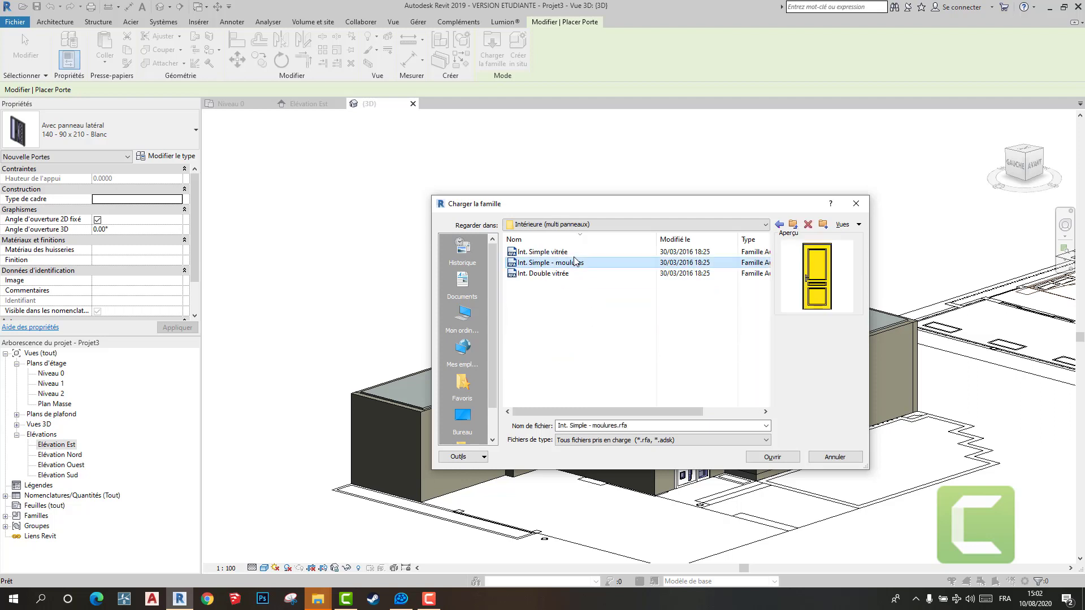
pyautogui.click(580, 253)
pyautogui.click(571, 274)
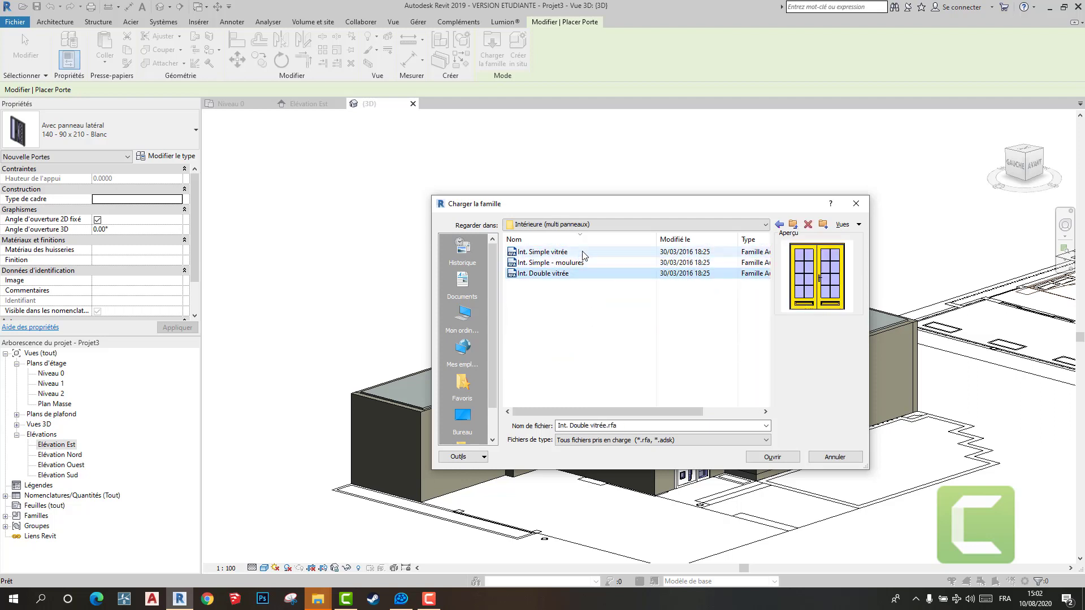
pyautogui.click(583, 254)
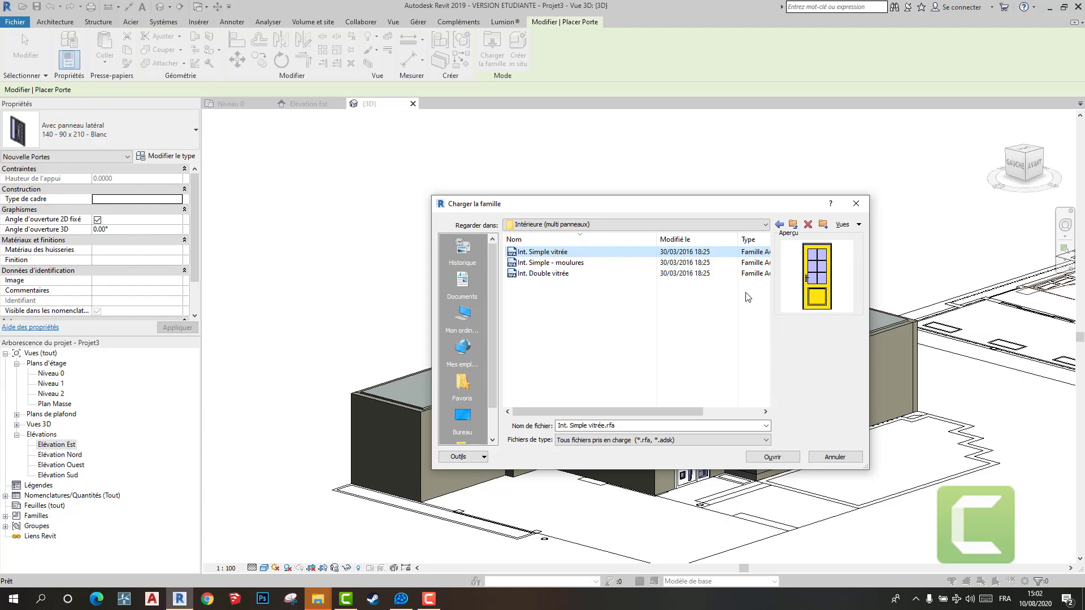
pyautogui.click(768, 456)
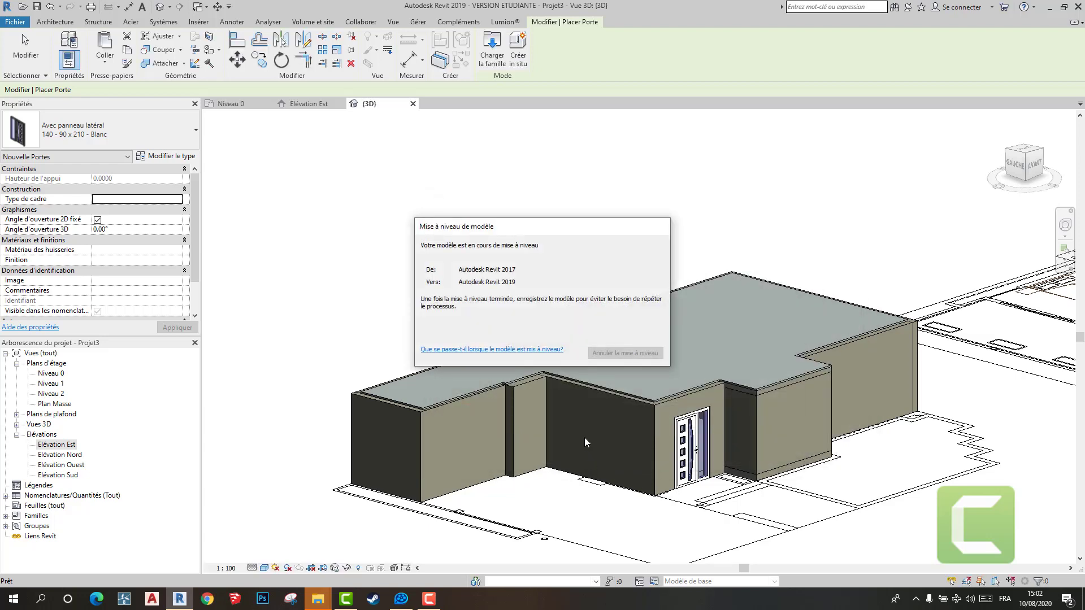
# - Place an Int. Simple vitrée Cintré 2x4 - 0.83 m x 2.04 m door in the side wall, about 2.15 m from the corner nearest the entrance door
pyautogui.scroll(3, 596, 469)
pyautogui.click(597, 469)
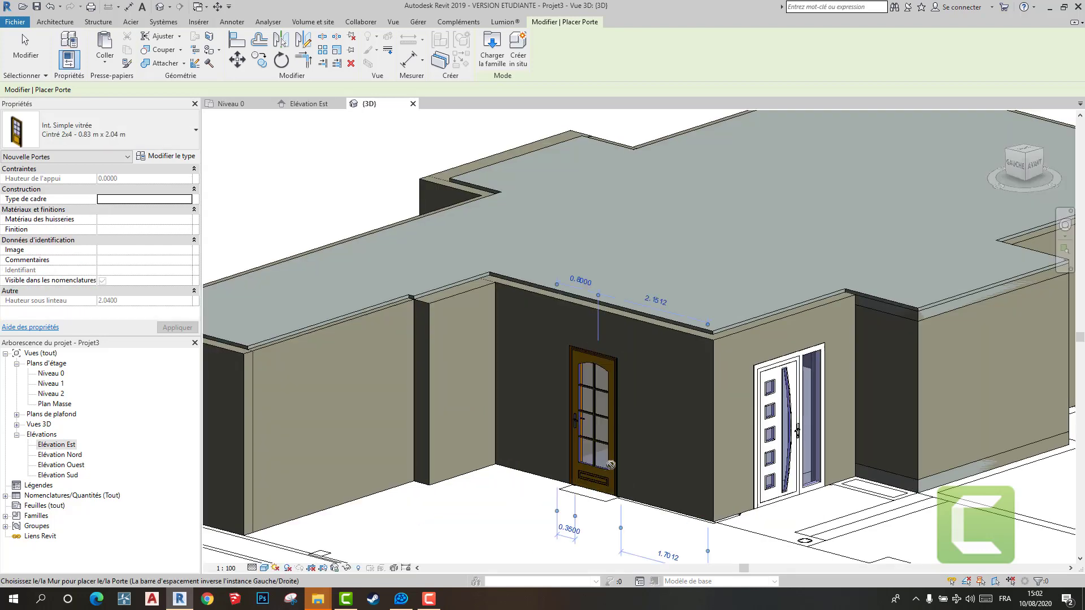
pyautogui.scroll(-4, 672, 452)
pyautogui.press('Escape')
pyautogui.press('Escape')
# - Examine the front of the 3D model around the entrance door and the exterior wall facing the pond
pyautogui.keyDown('shift'); pyautogui.moveTo(725, 502); pyautogui.dragTo(689, 462, button='middle'); pyautogui.keyUp('shift')
pyautogui.scroll(1, 751, 449)
pyautogui.scroll(-3, 866, 443)
pyautogui.moveTo(749, 431); pyautogui.dragTo(540, 415, button='middle')
pyautogui.scroll(5, 581, 413)
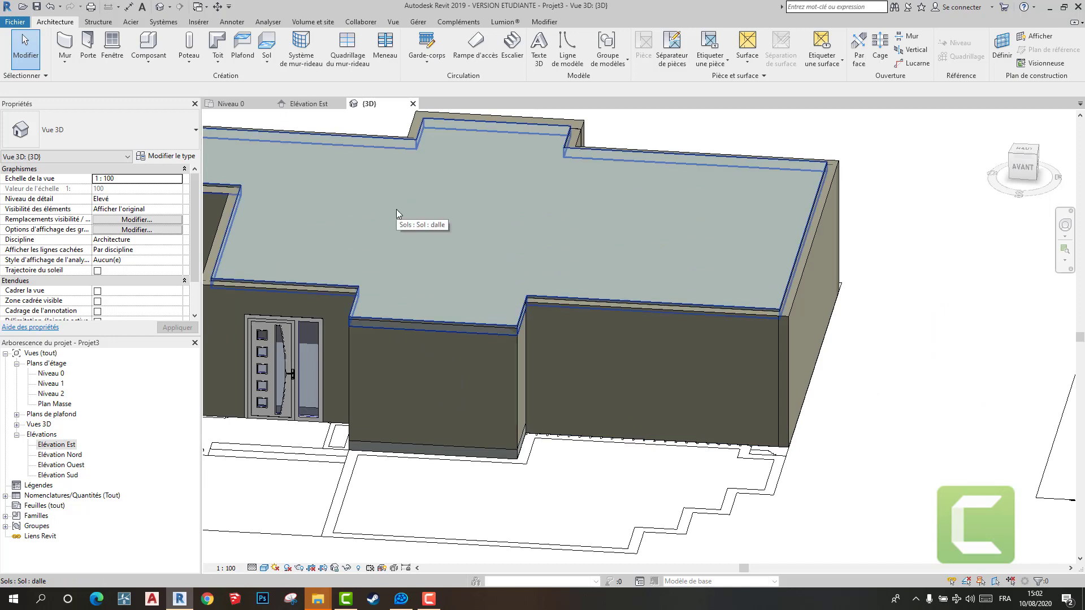
pyautogui.scroll(-3, 576, 276)
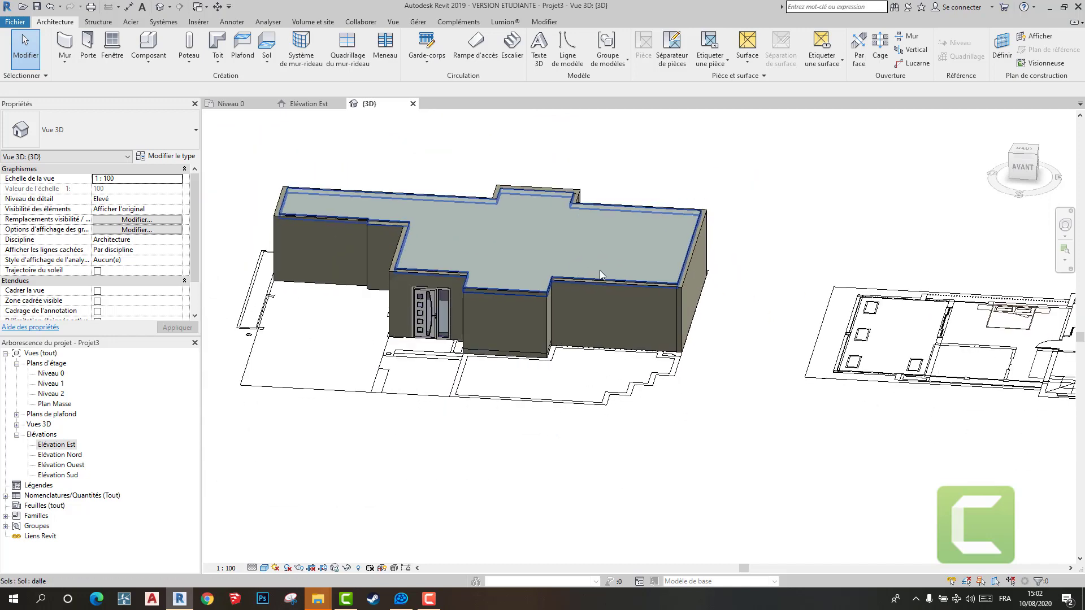
pyautogui.scroll(3, 599, 270)
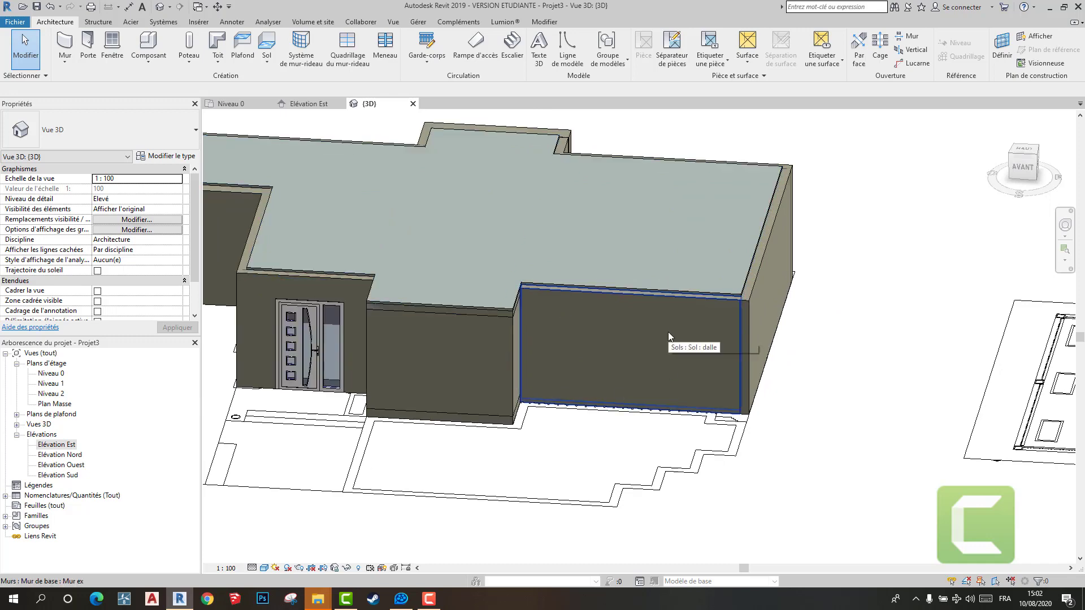
pyautogui.scroll(-3, 672, 343)
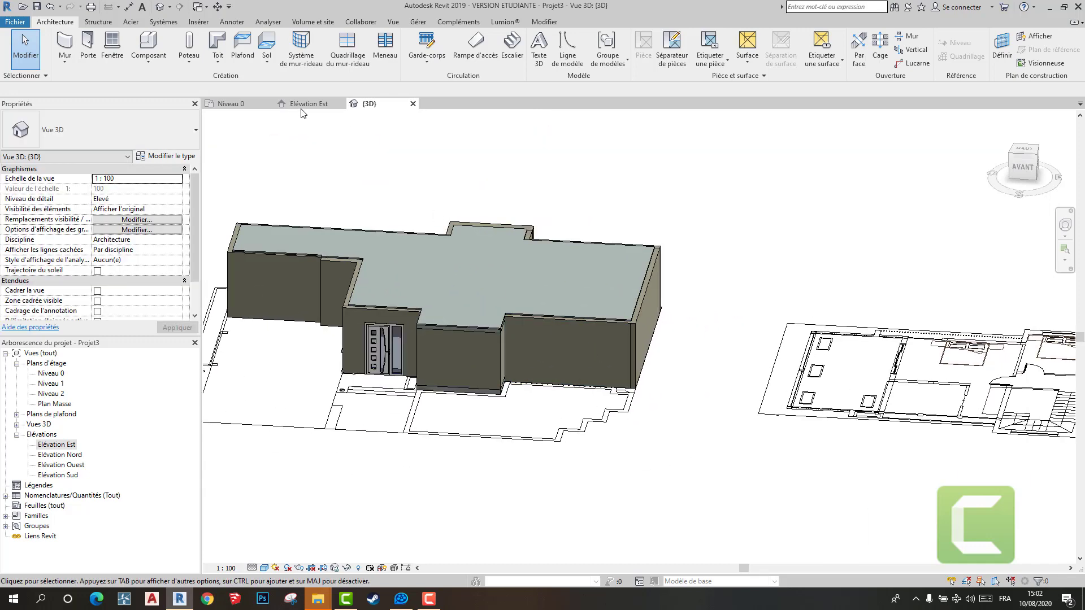
# - Hide the Mur ex wall element along the pond in the Niveau 0 plan to expose the imported window symbols
pyautogui.click(237, 104)
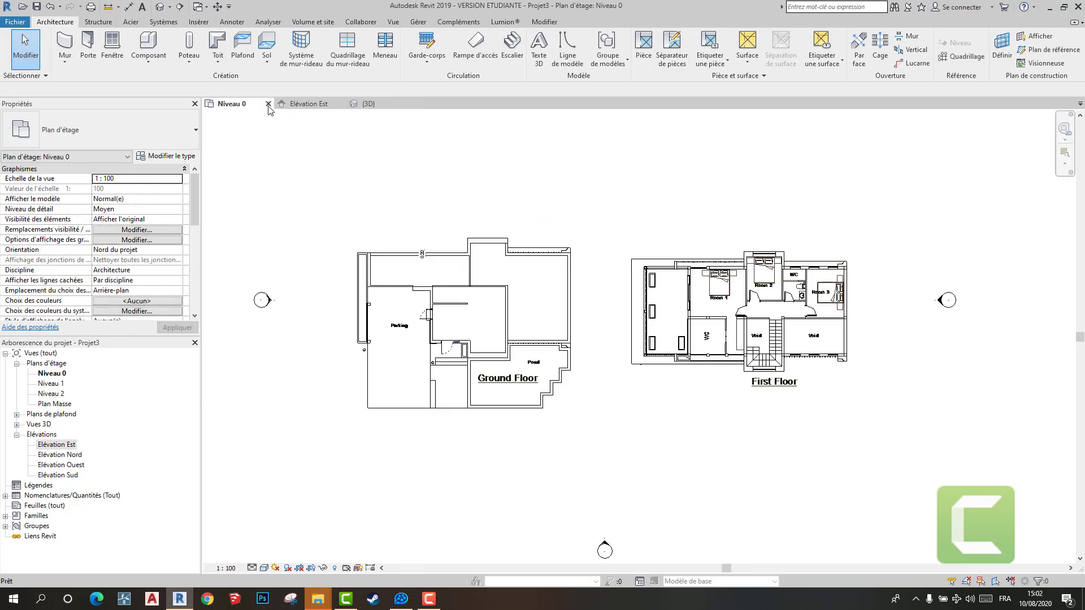
pyautogui.scroll(-2, 422, 346)
pyautogui.scroll(7, 423, 346)
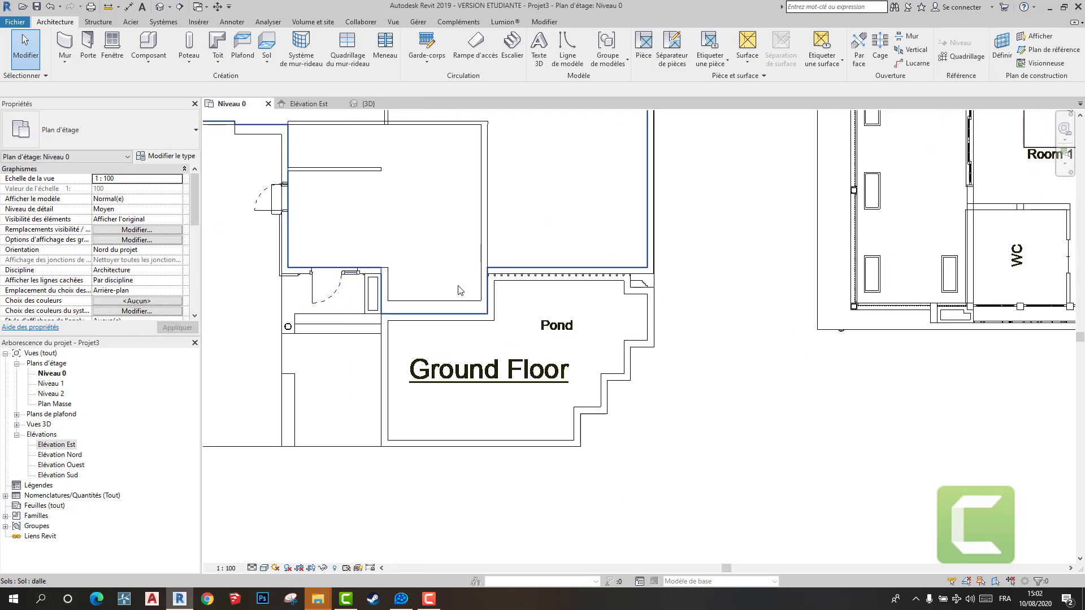
pyautogui.scroll(2, 570, 273)
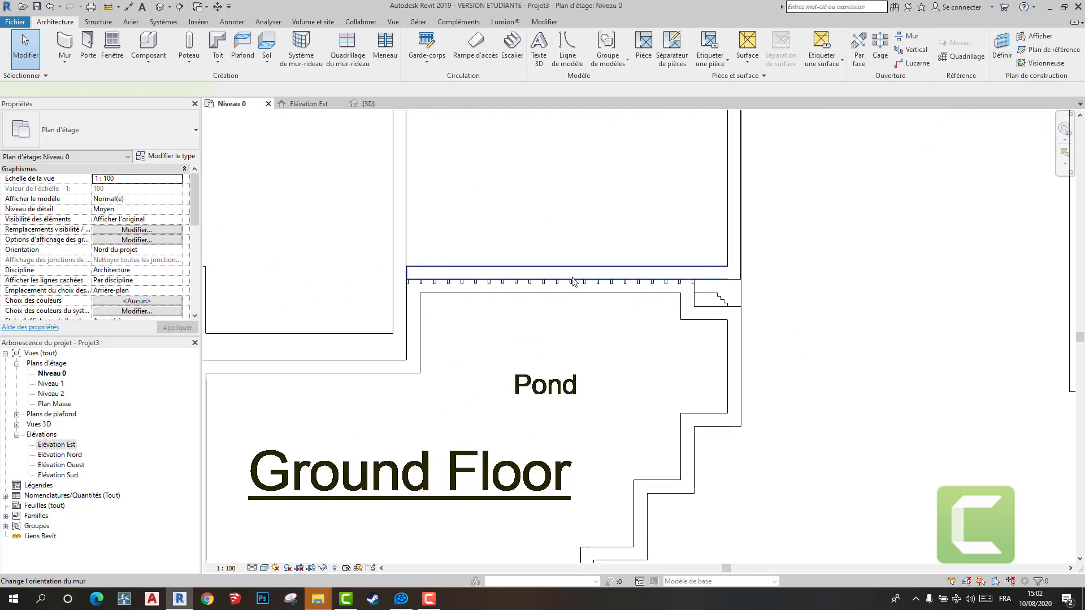
pyautogui.click(572, 280)
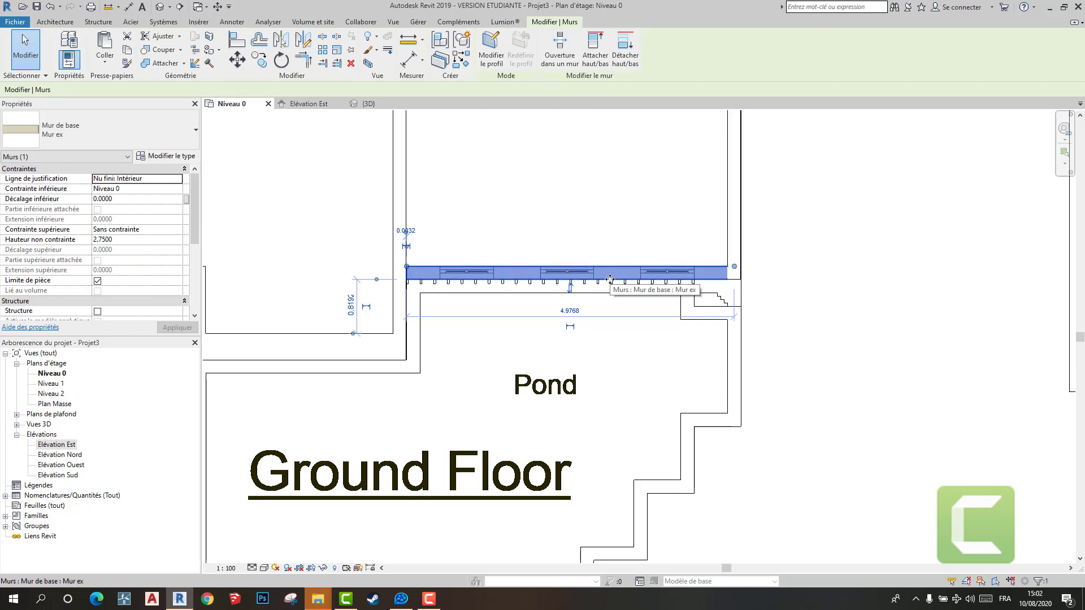
pyautogui.rightClick(612, 273)
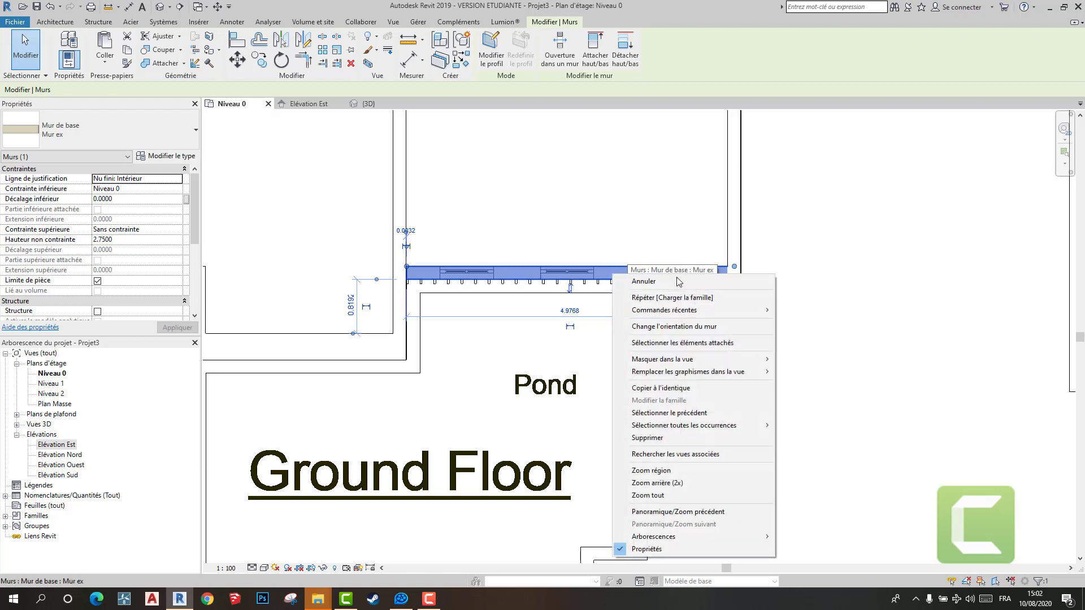
pyautogui.moveTo(728, 364)
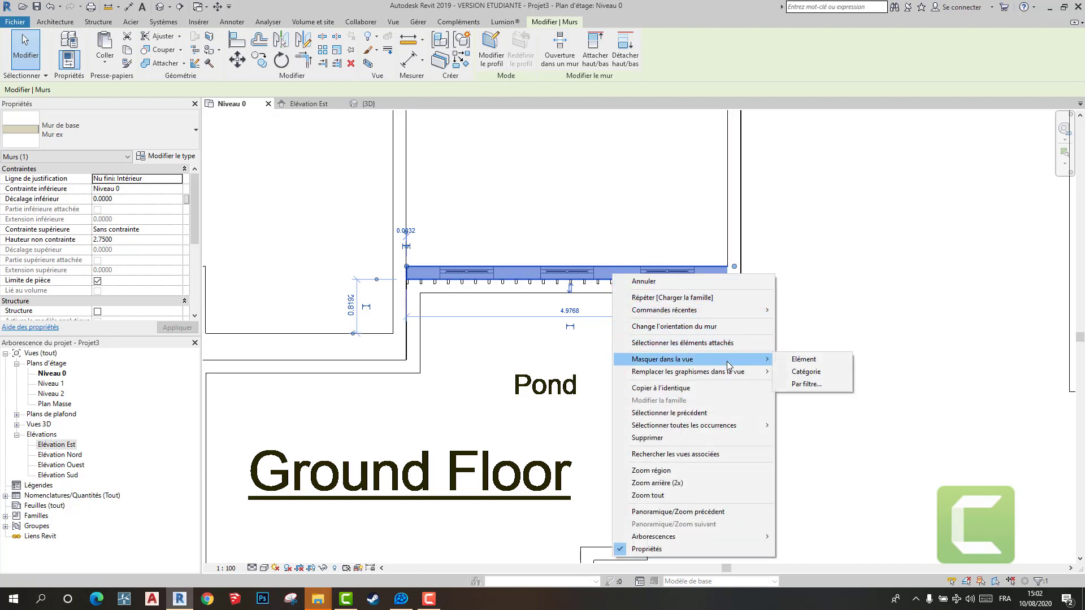
pyautogui.click(802, 359)
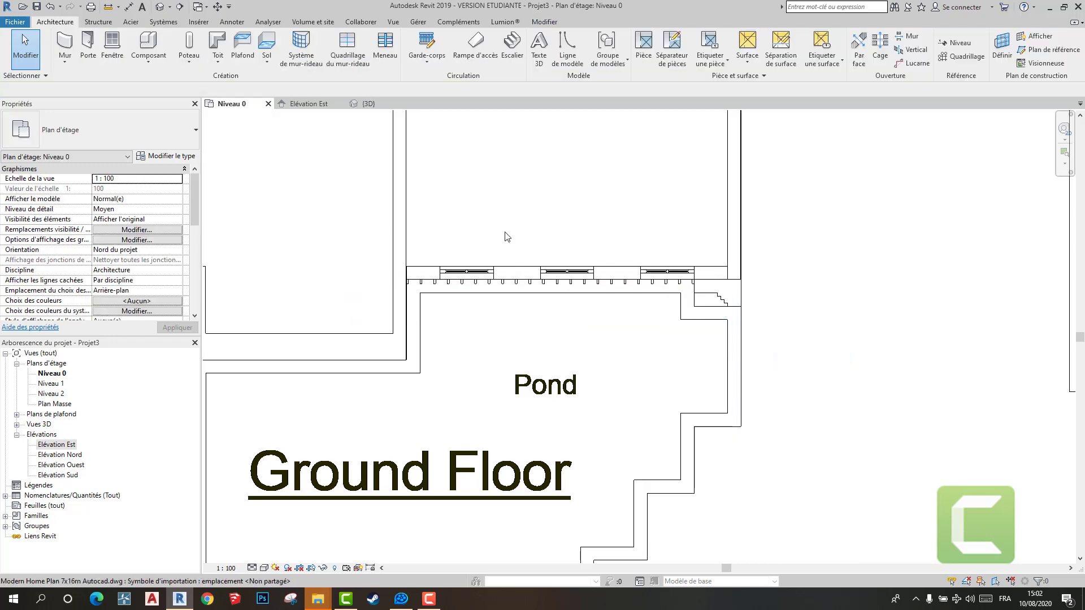
# - Draw a Mur-rideau Simple panneau wall across the first imported window symbol along the pond in the Niveau 0 plan
pyautogui.click(368, 103)
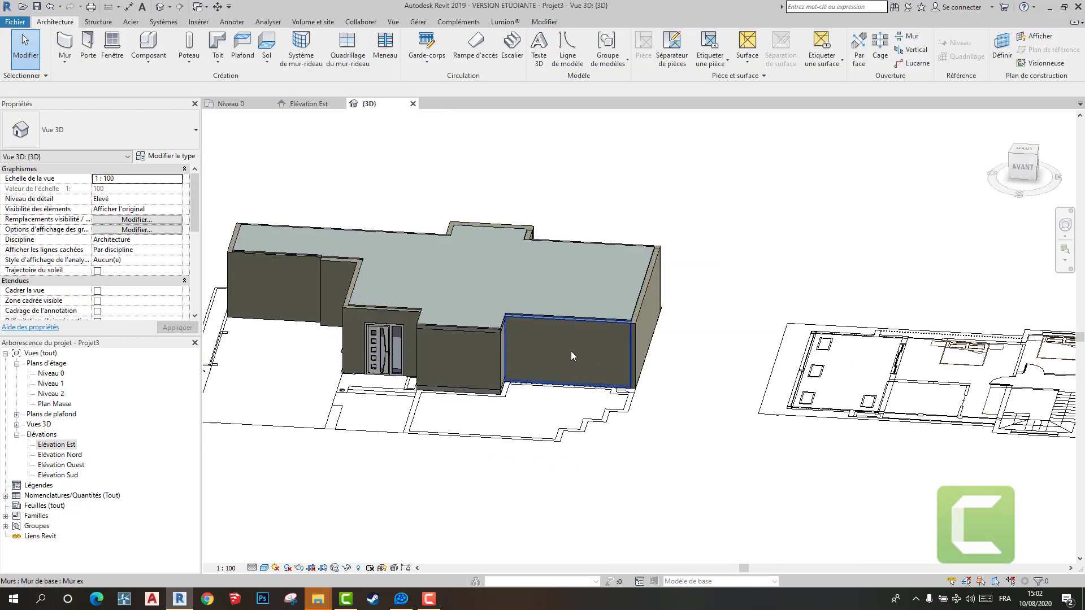
pyautogui.click(229, 104)
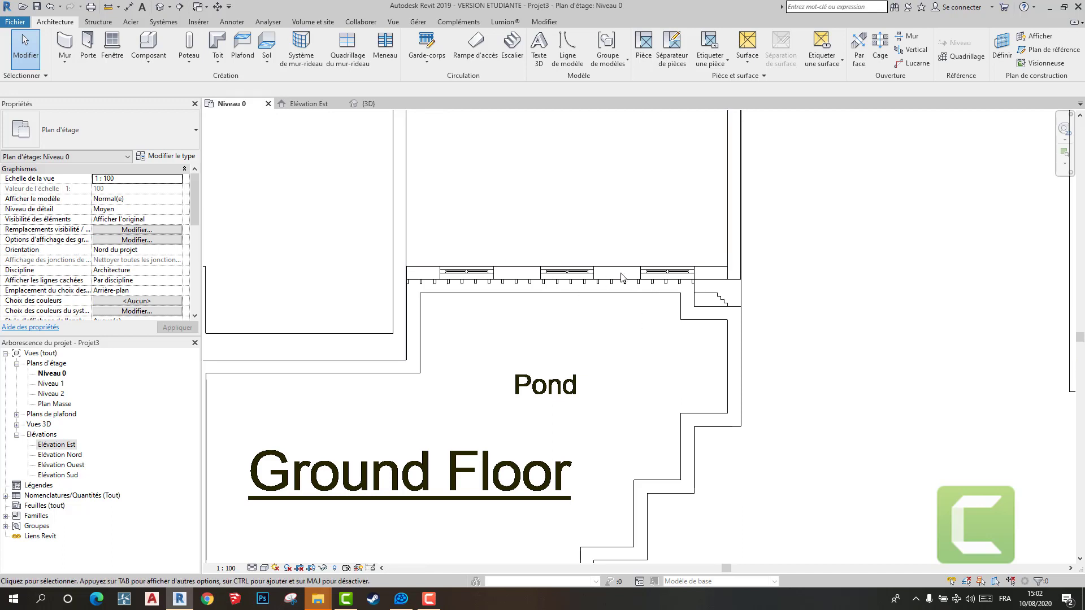
pyautogui.scroll(1, 457, 276)
pyautogui.scroll(2, 456, 276)
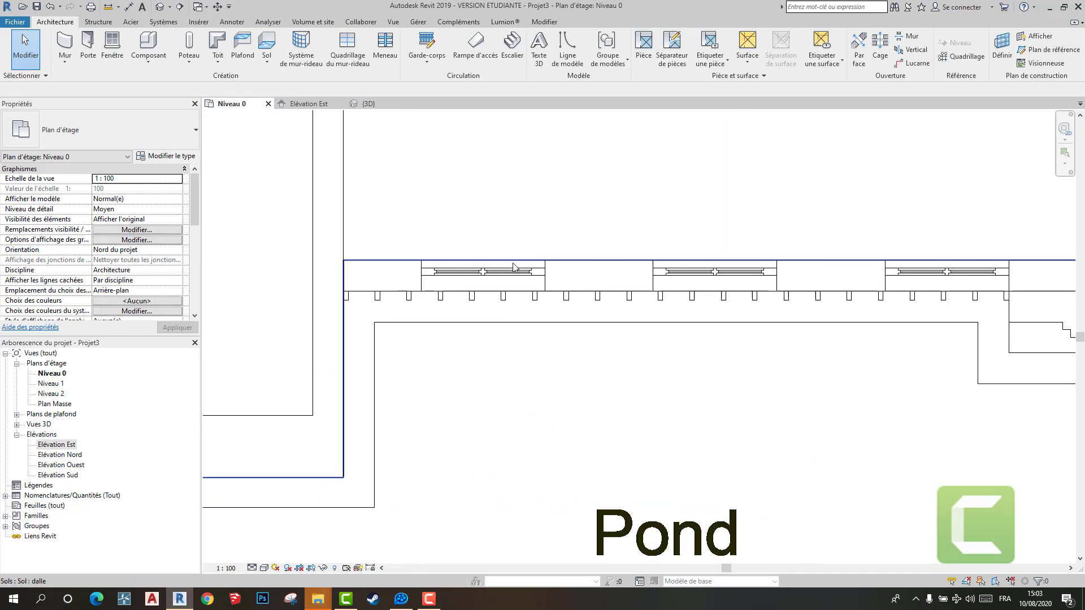
pyautogui.click(67, 48)
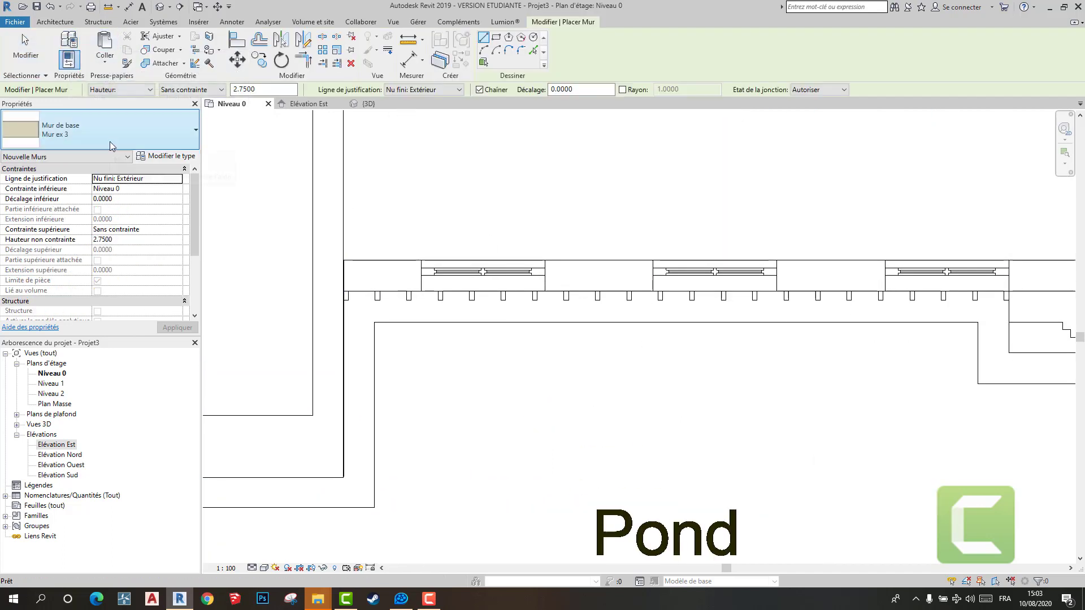
pyautogui.click(109, 141)
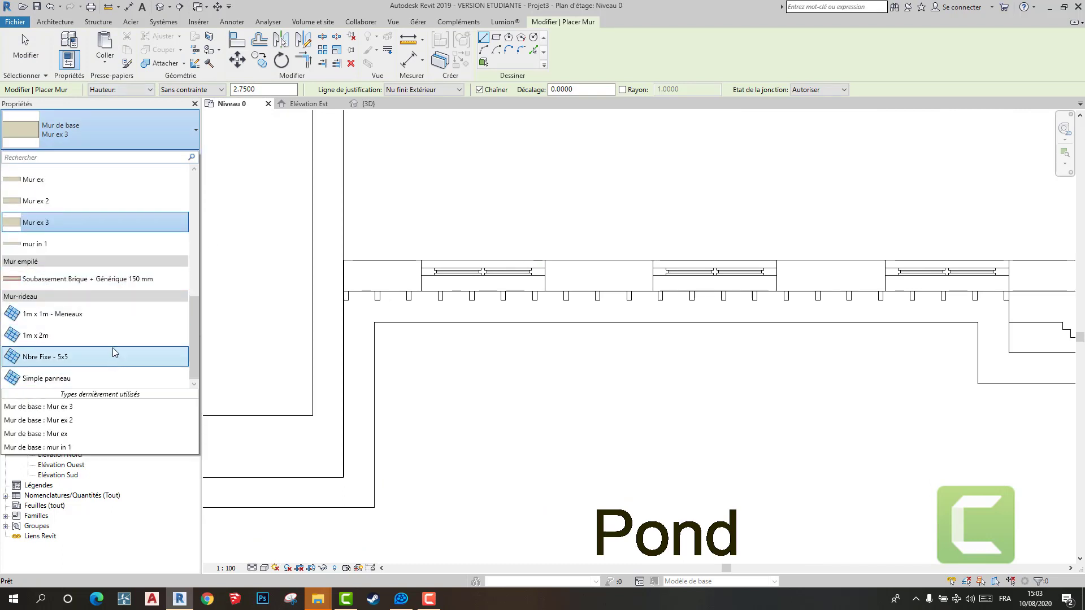
pyautogui.click(104, 378)
pyautogui.scroll(4, 476, 271)
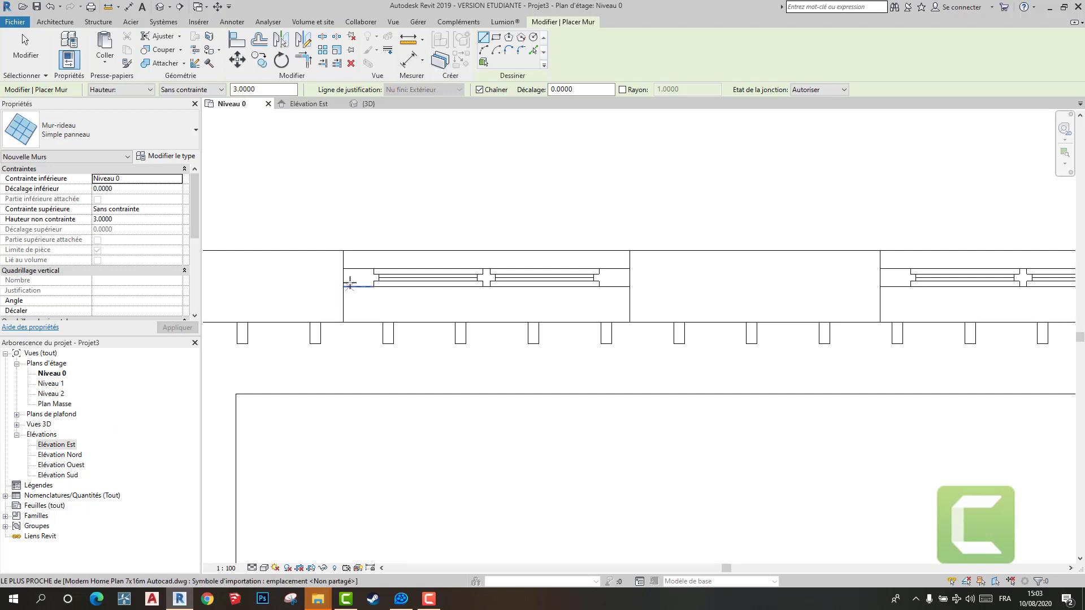
pyautogui.click(341, 277)
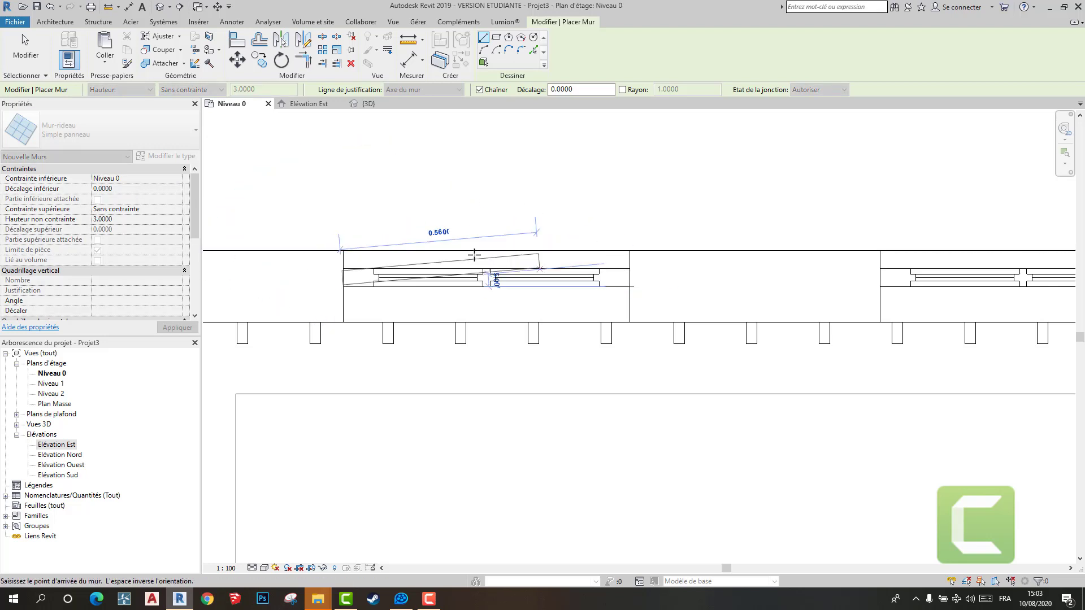
pyautogui.press('Escape')
pyautogui.press('Escape')
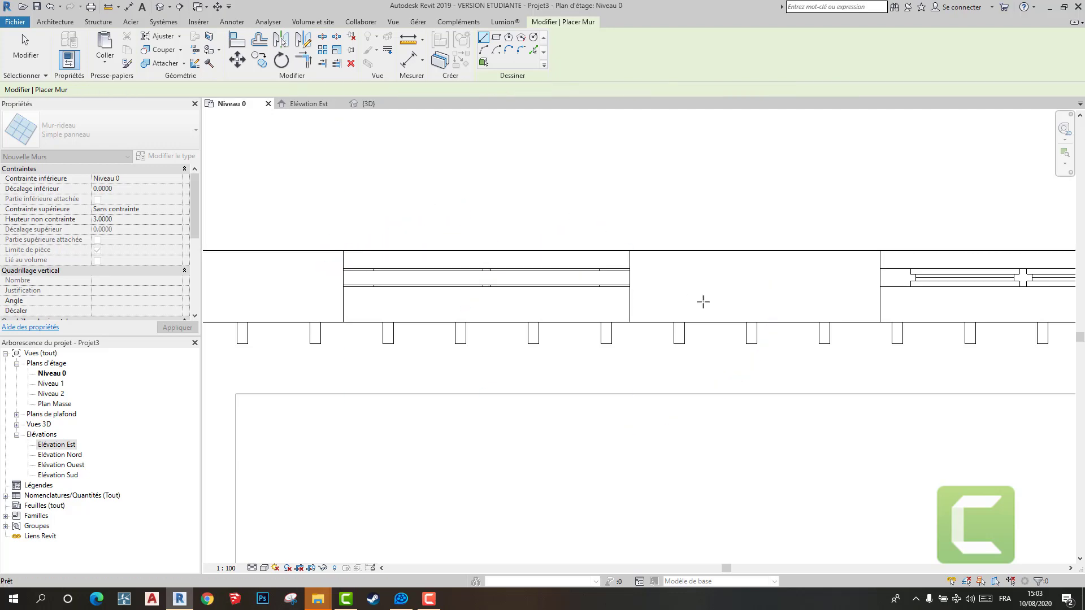
pyautogui.scroll(-2, 702, 301)
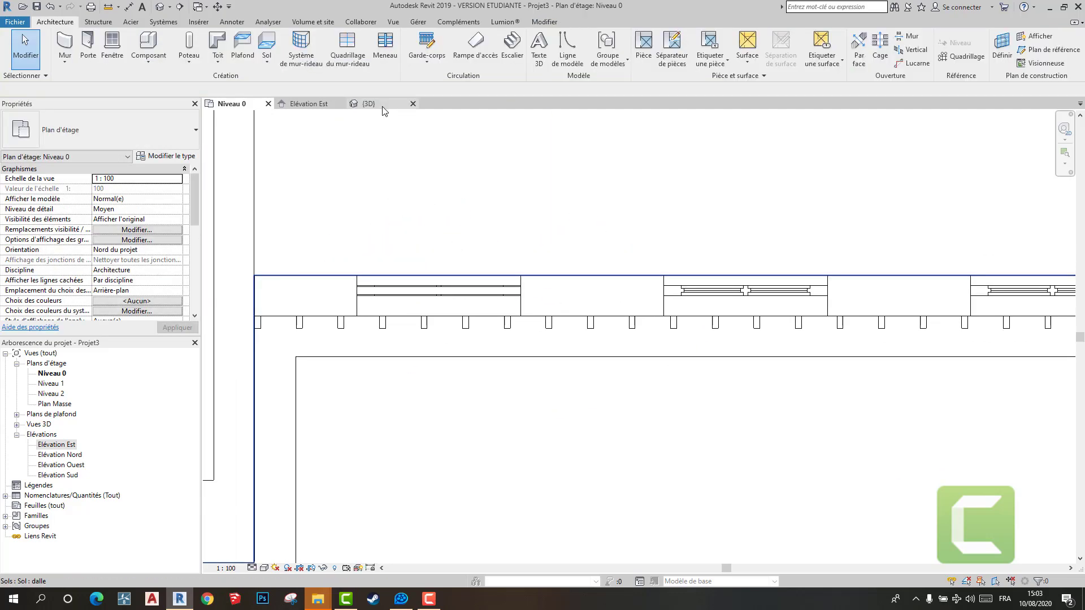
# - Set the new curtain wall's Hauteur non contrainte to 2.0 and its Décalage inférieur to 0.5 in the 3D view
pyautogui.click(382, 102)
pyautogui.scroll(5, 544, 351)
pyautogui.moveTo(538, 372)
pyautogui.keyDown('shift'); pyautogui.mouseDown(button='middle')
pyautogui.moveTo(597, 348)
pyautogui.moveTo(605, 365)
pyautogui.moveTo(554, 367)
pyautogui.mouseUp(button='middle'); pyautogui.keyUp('shift')
pyautogui.scroll(1, 539, 364)
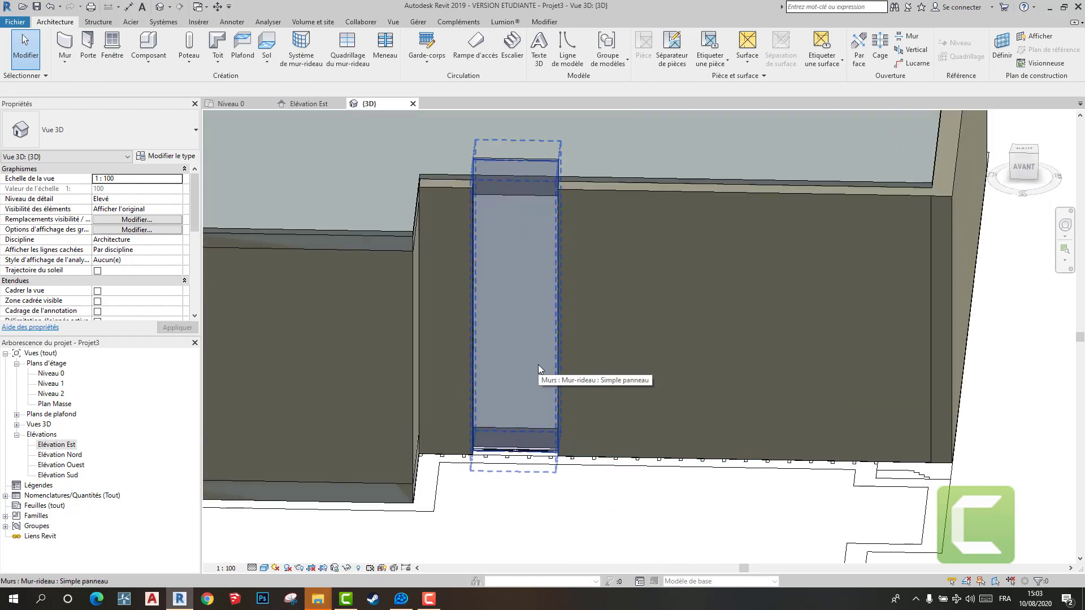
pyautogui.click(538, 364)
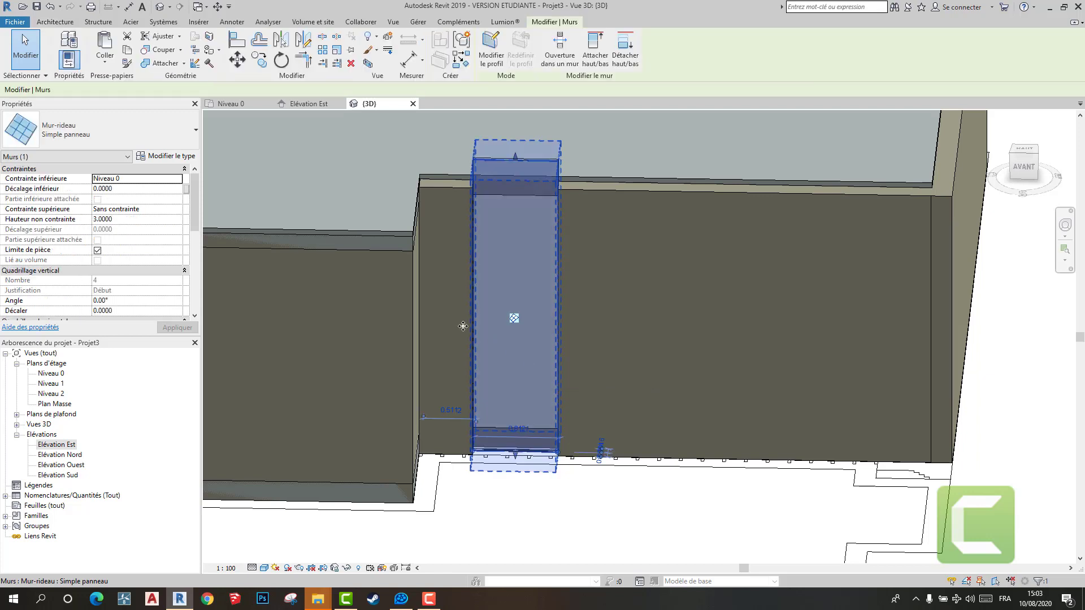
pyautogui.click(136, 219)
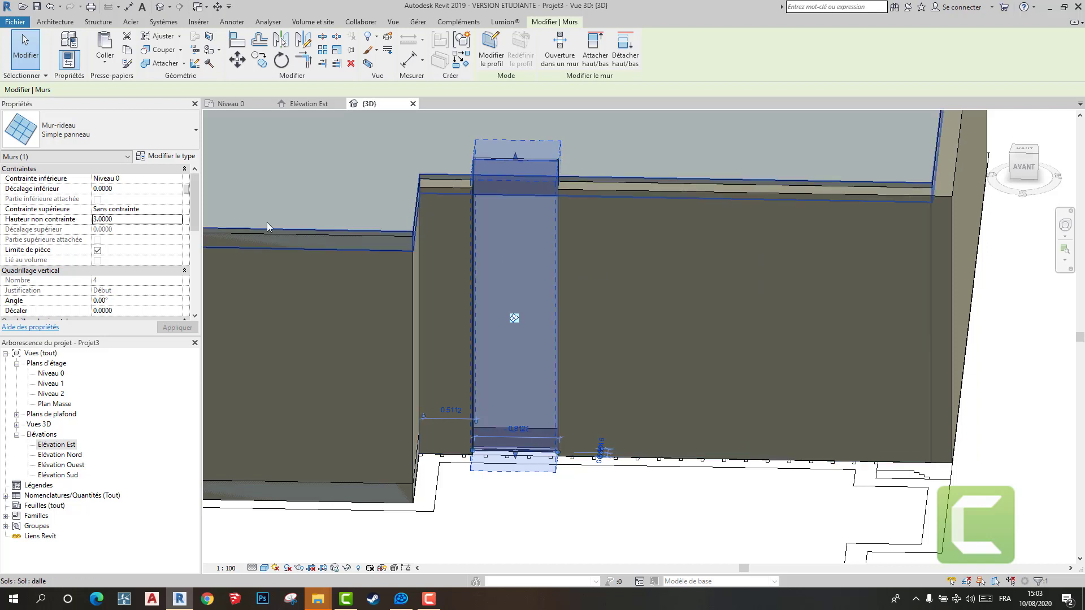
pyautogui.click(132, 210)
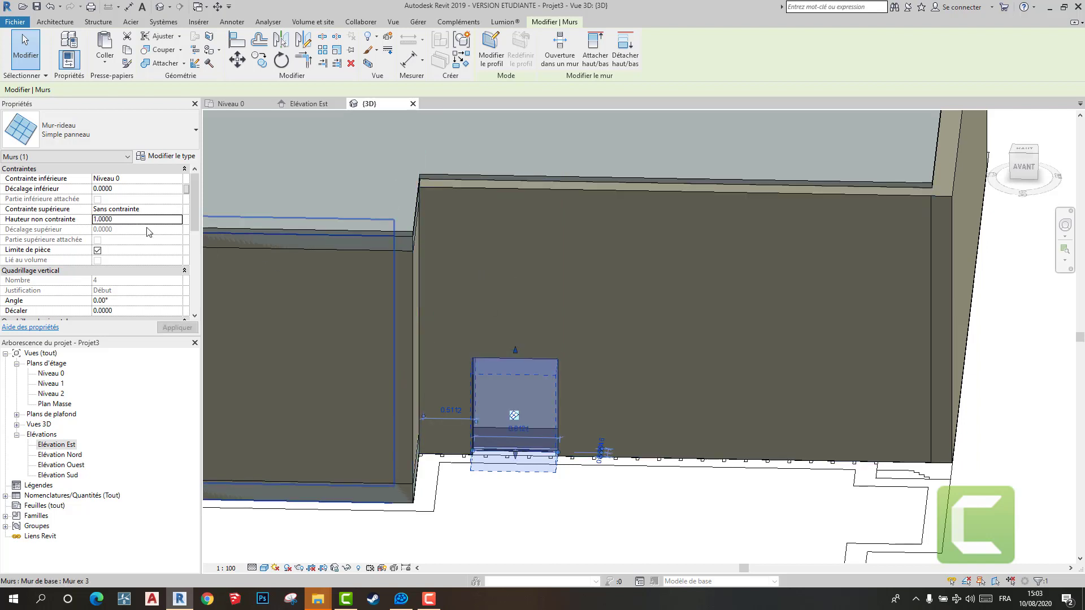
pyautogui.click(138, 189)
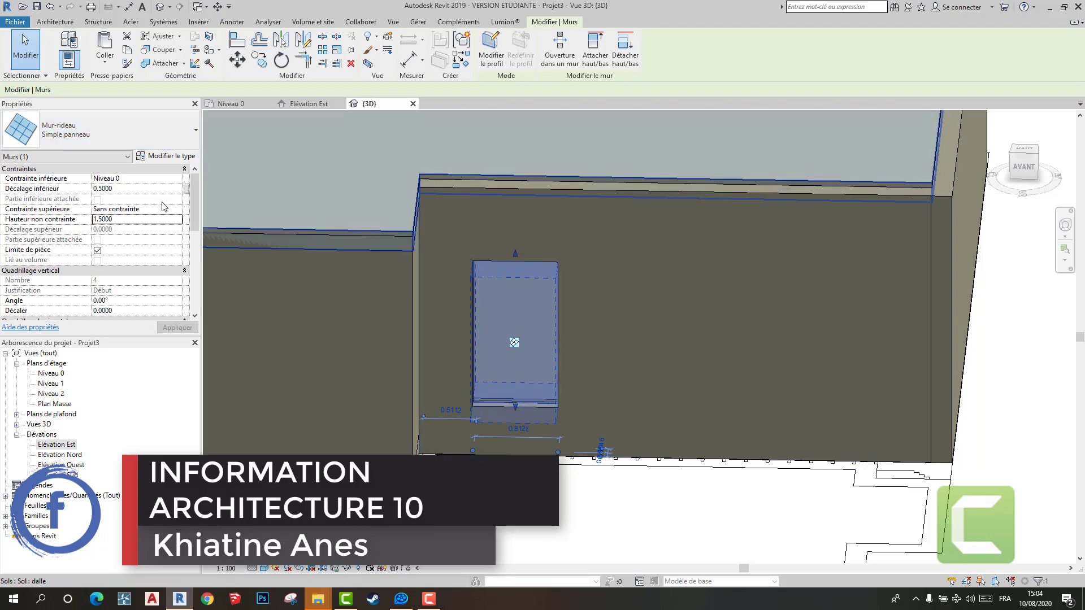
pyautogui.click(144, 220)
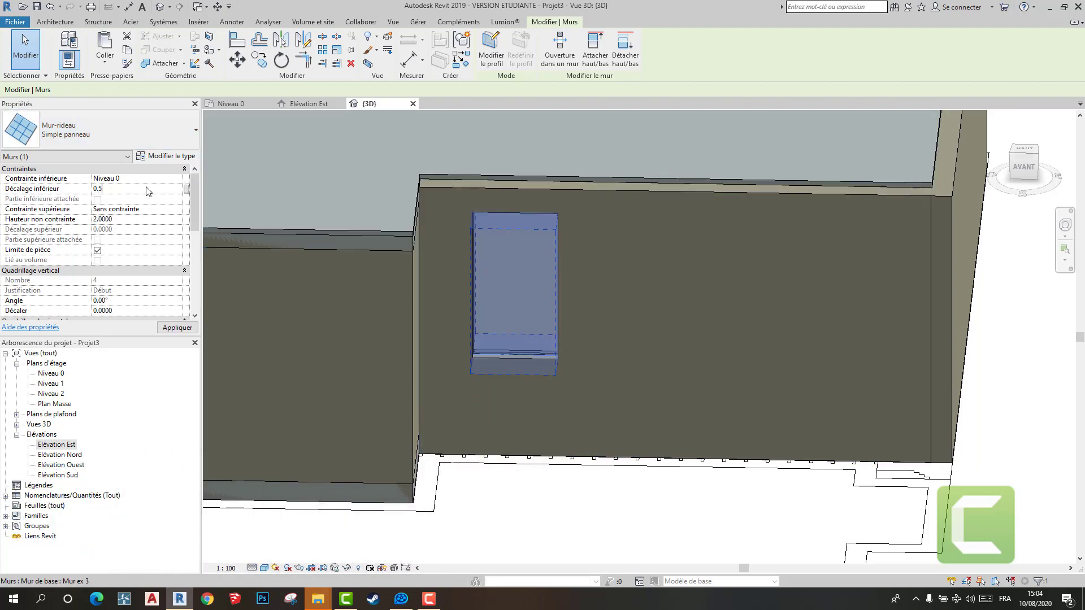
pyautogui.press('Escape')
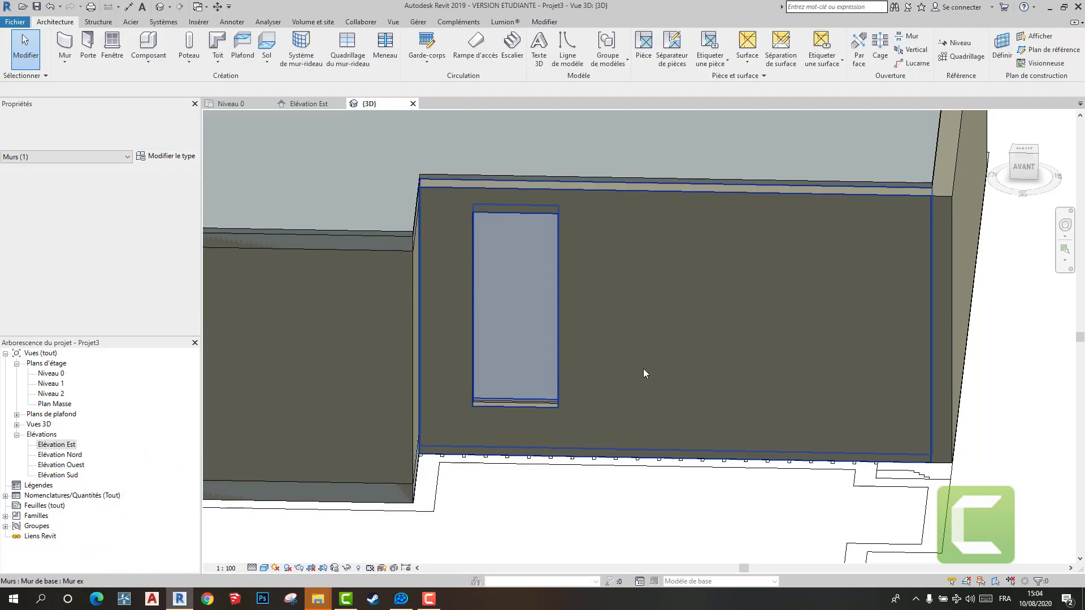
# - Divide the curtain wall panel with a vertical grid line at its midpoint, 0.4064 m from each side
pyautogui.keyDown('shift'); pyautogui.moveTo(644, 370); pyautogui.dragTo(594, 370, button='middle'); pyautogui.keyUp('shift')
pyautogui.scroll(-2, 664, 312)
pyautogui.scroll(3, 572, 370)
pyautogui.scroll(-3, 571, 260)
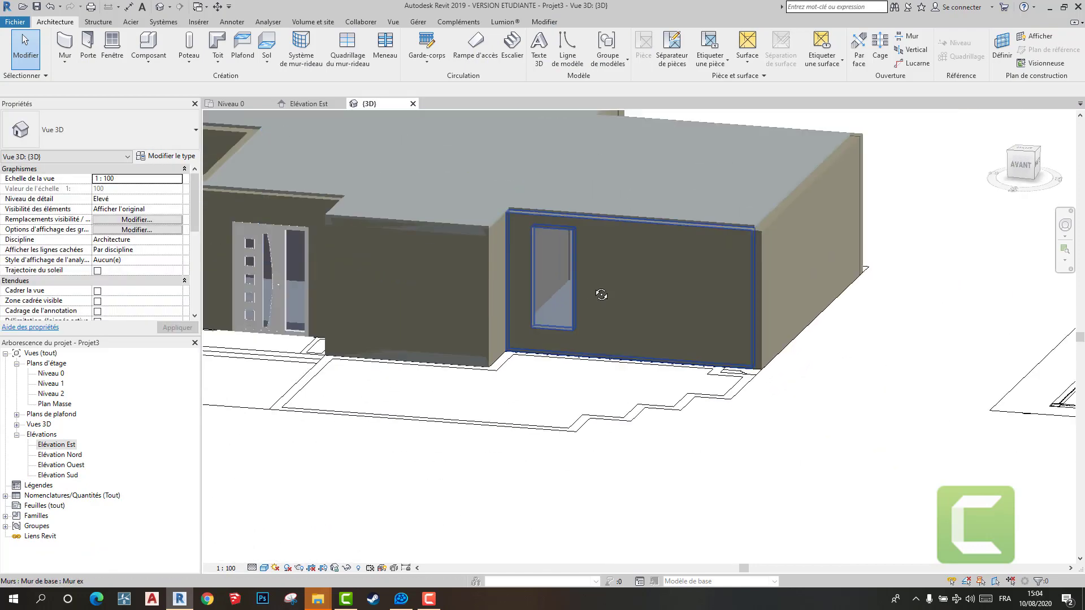
pyautogui.scroll(4, 606, 299)
pyautogui.keyDown('shift'); pyautogui.moveTo(601, 293); pyautogui.dragTo(473, 370, button='middle'); pyautogui.keyUp('shift')
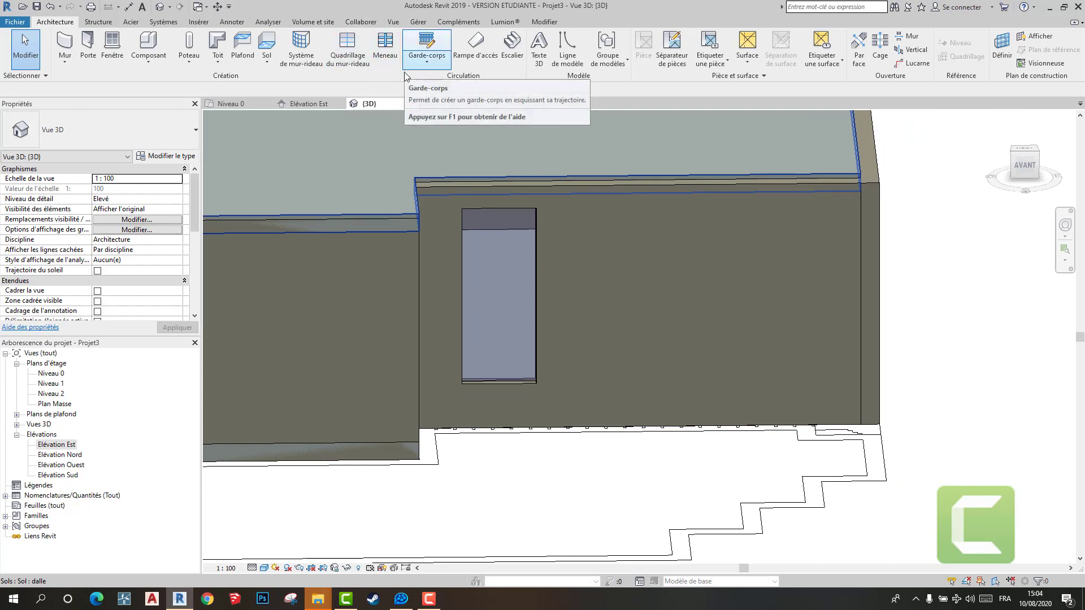
pyautogui.click(365, 59)
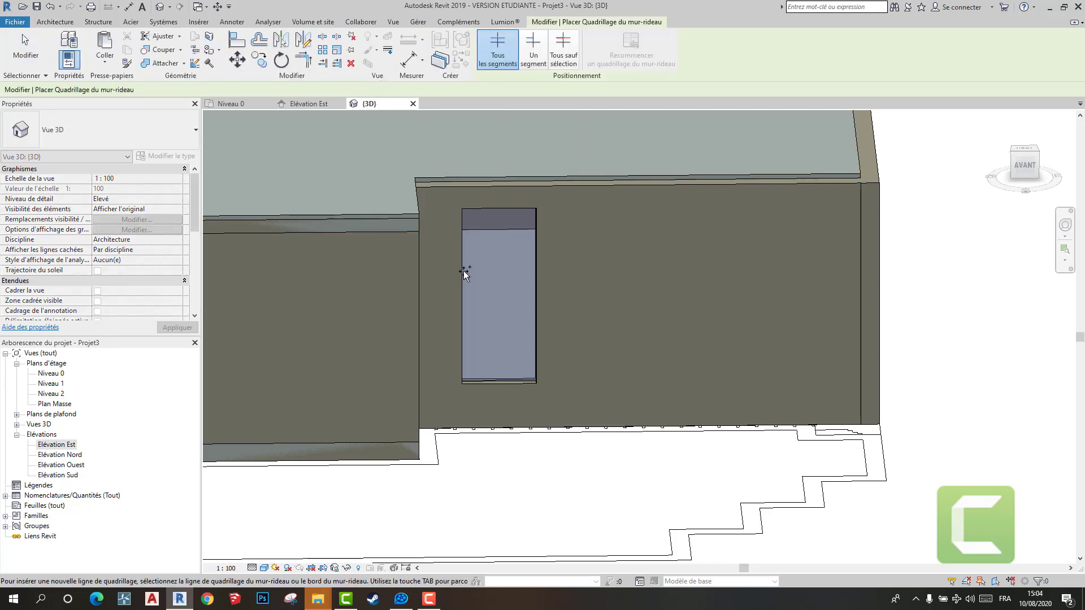
pyautogui.scroll(5, 497, 339)
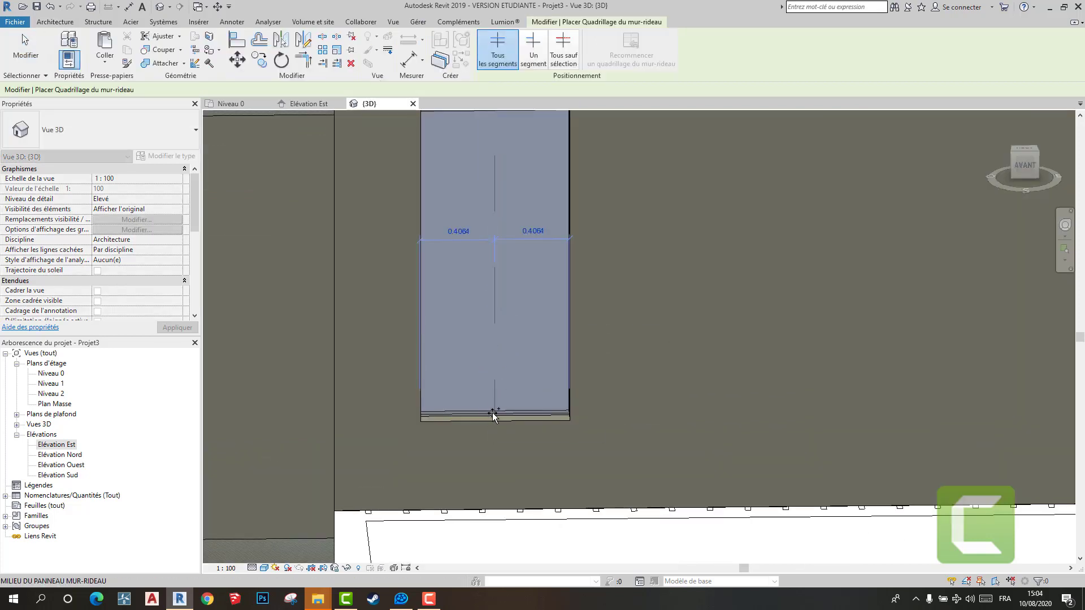
pyautogui.click(492, 413)
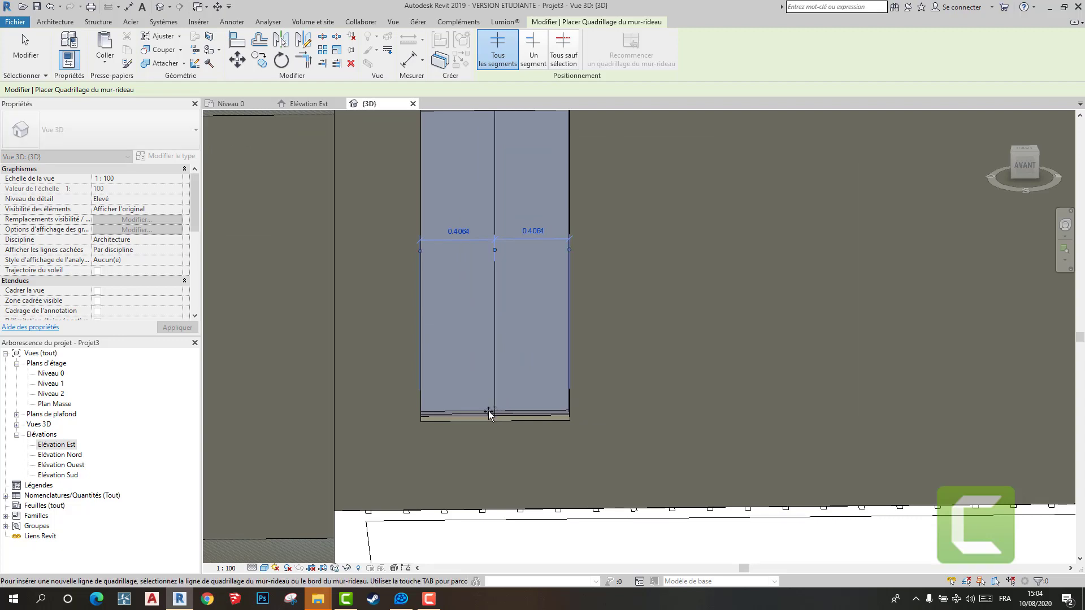
pyautogui.scroll(-2, 491, 275)
# - Add two horizontal grid lines to the curtain wall, at two thirds of its height and midway through the panel below
pyautogui.click(491, 276)
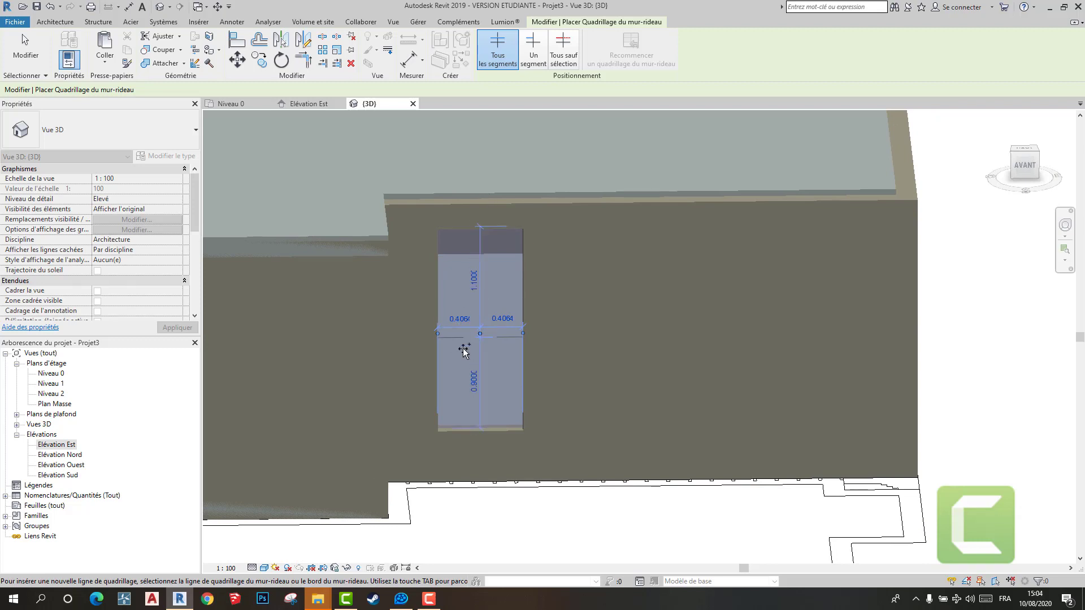
pyautogui.scroll(3, 455, 370)
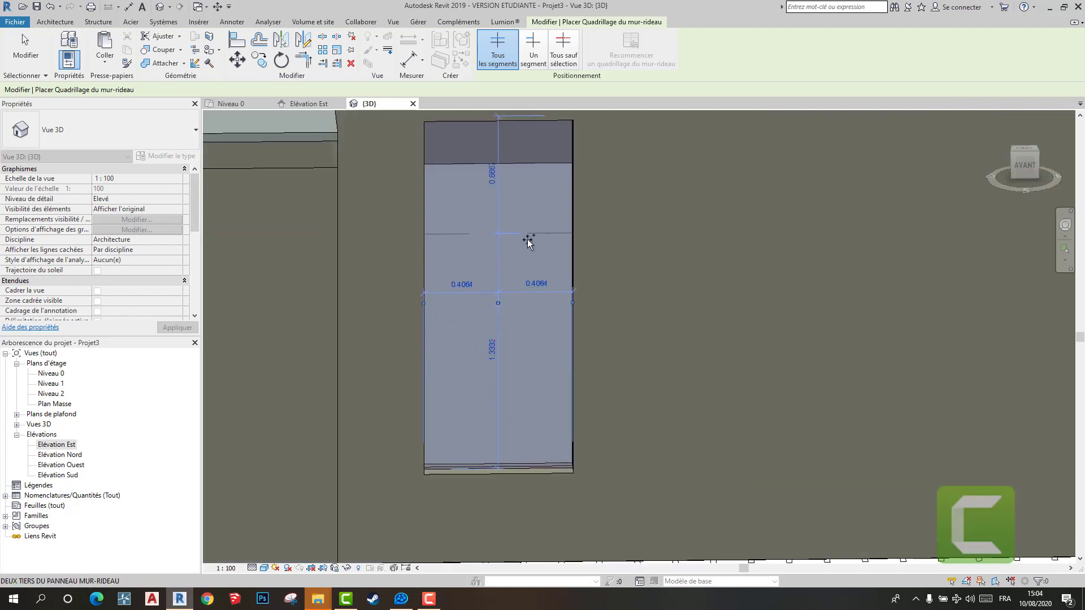
pyautogui.scroll(-2, 497, 322)
pyautogui.click(510, 327)
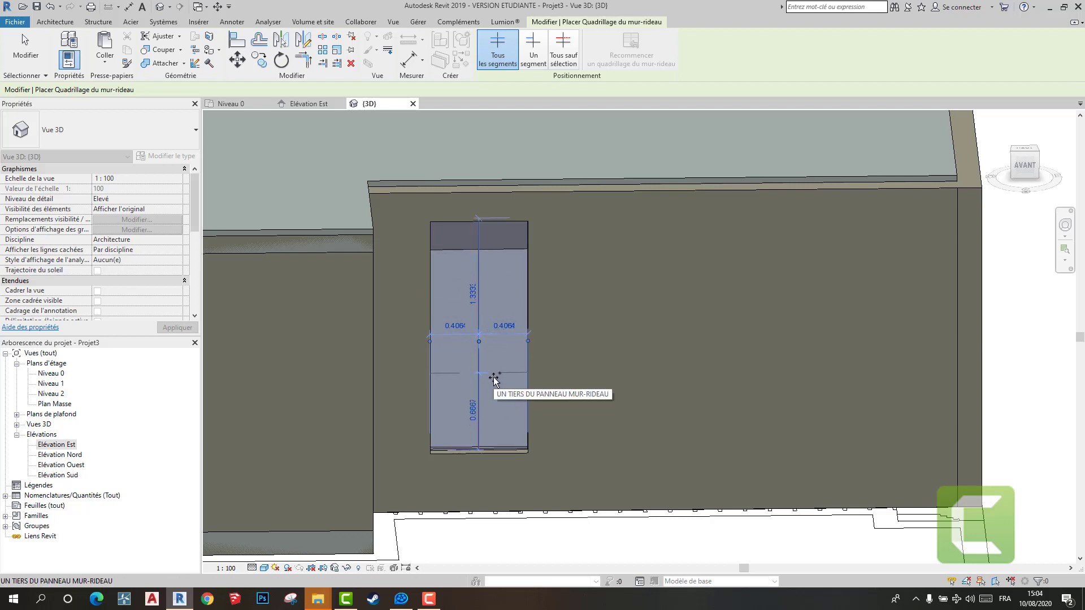
pyautogui.click(502, 298)
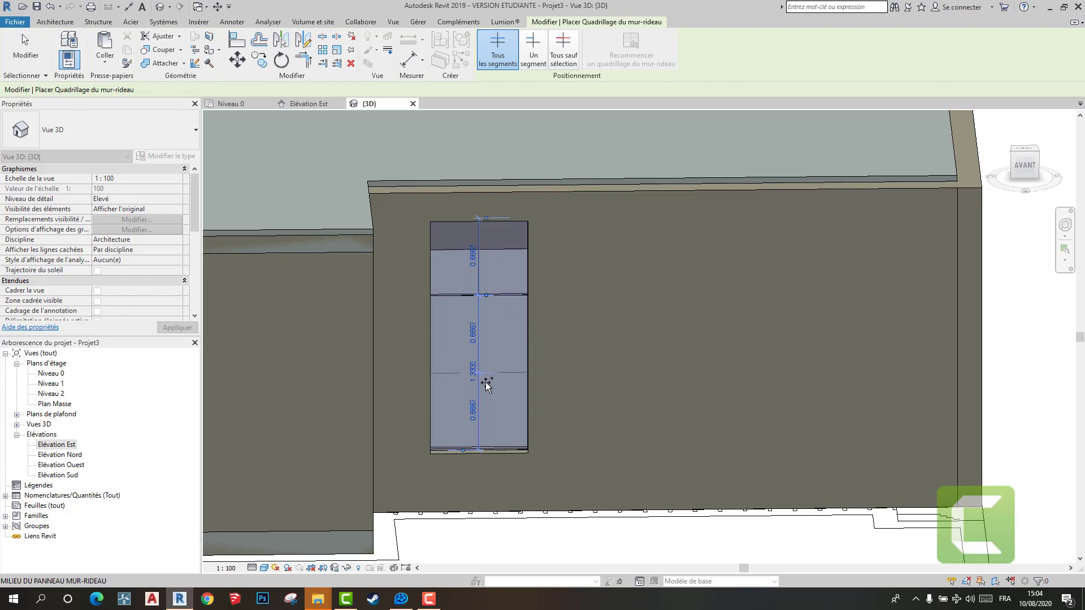
pyautogui.click(489, 378)
pyautogui.scroll(-2, 484, 395)
pyautogui.scroll(6, 424, 407)
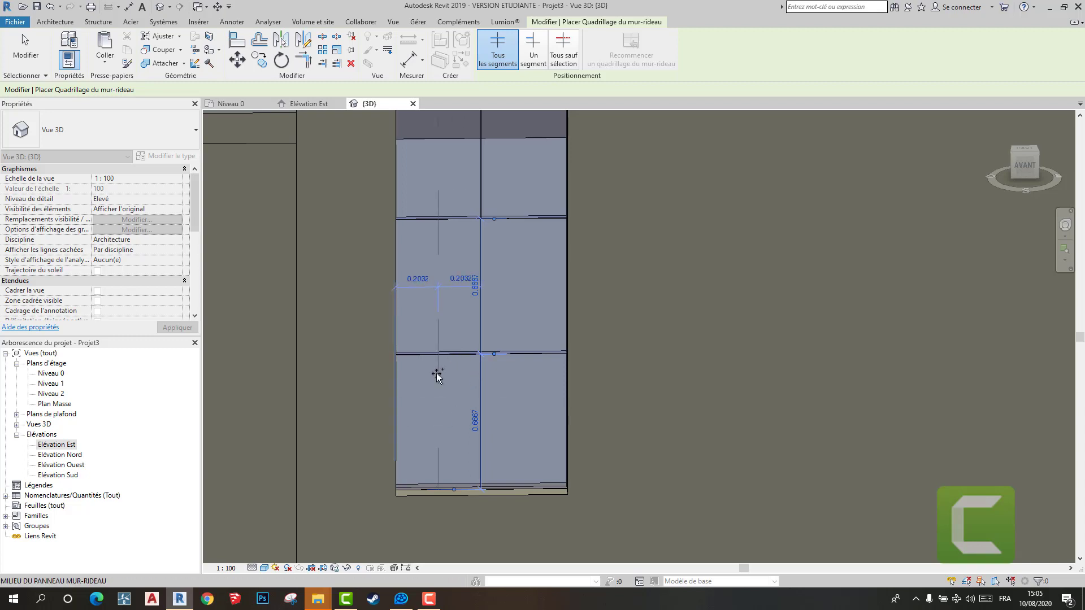
pyautogui.scroll(-2, 459, 328)
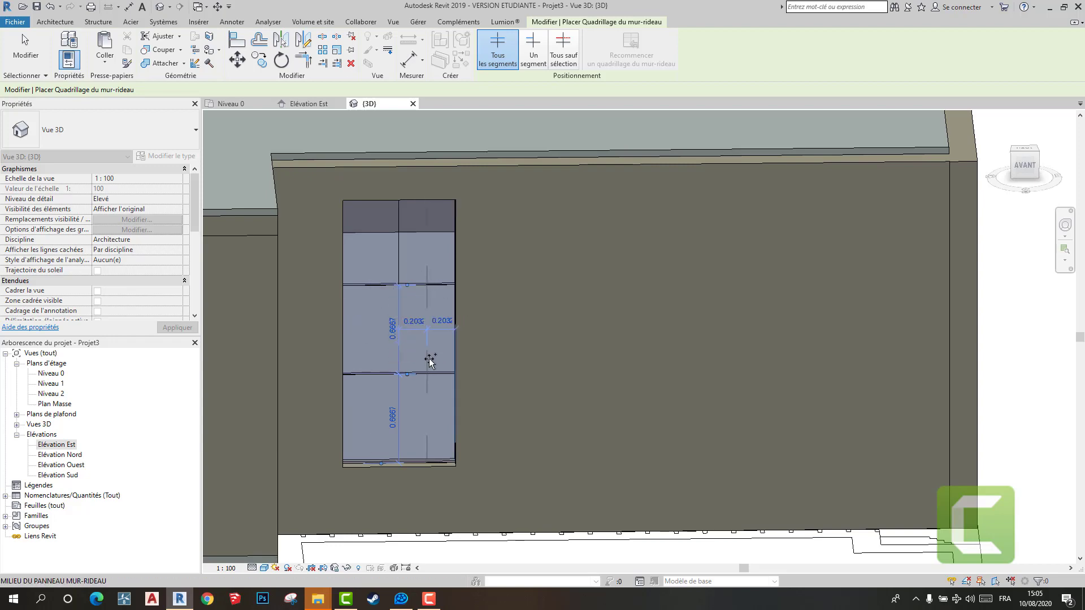
pyautogui.scroll(-2, 431, 359)
pyautogui.press('Escape')
# - Try a Meneau rectangulaire 150 x 25mm mullion on the upper horizontal grid line of the curtain wall
pyautogui.scroll(3, 310, 350)
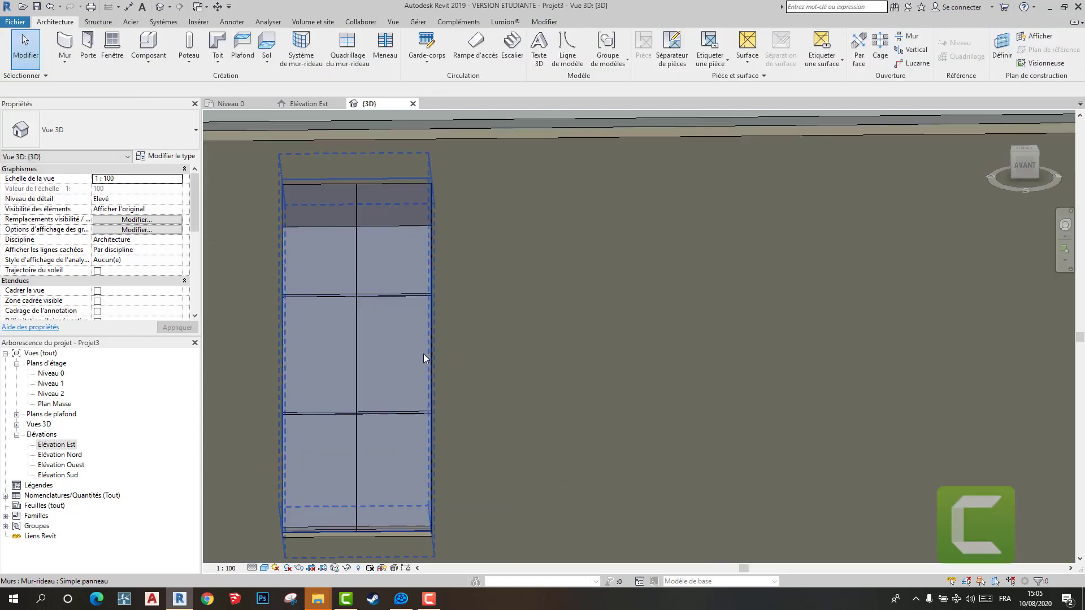
pyautogui.scroll(-2, 424, 354)
pyautogui.keyDown('shift'); pyautogui.moveTo(425, 355); pyautogui.dragTo(445, 365, button='middle'); pyautogui.keyUp('shift')
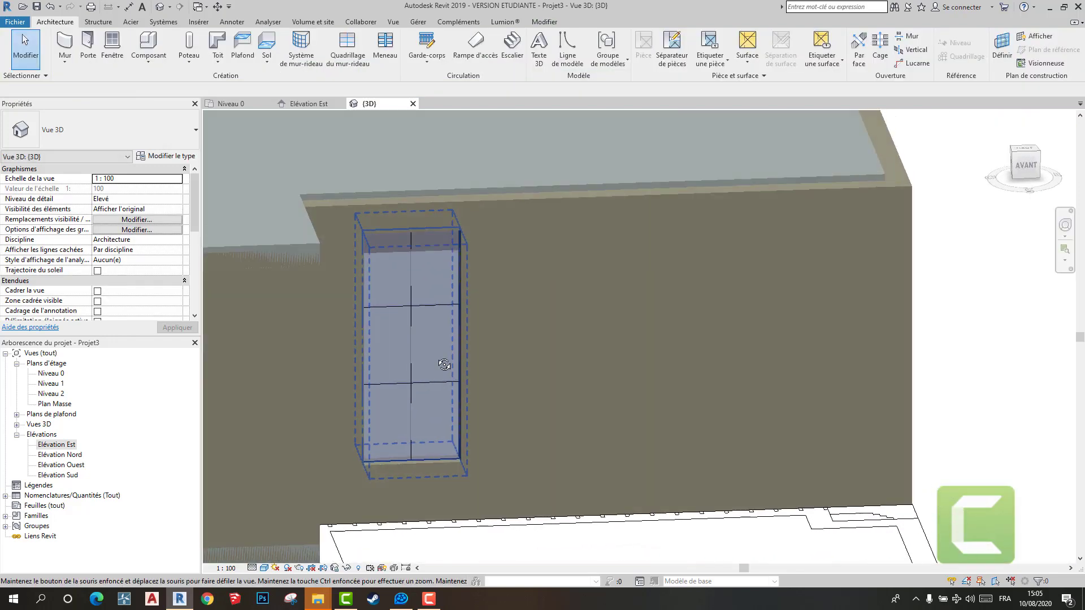
pyautogui.click(385, 46)
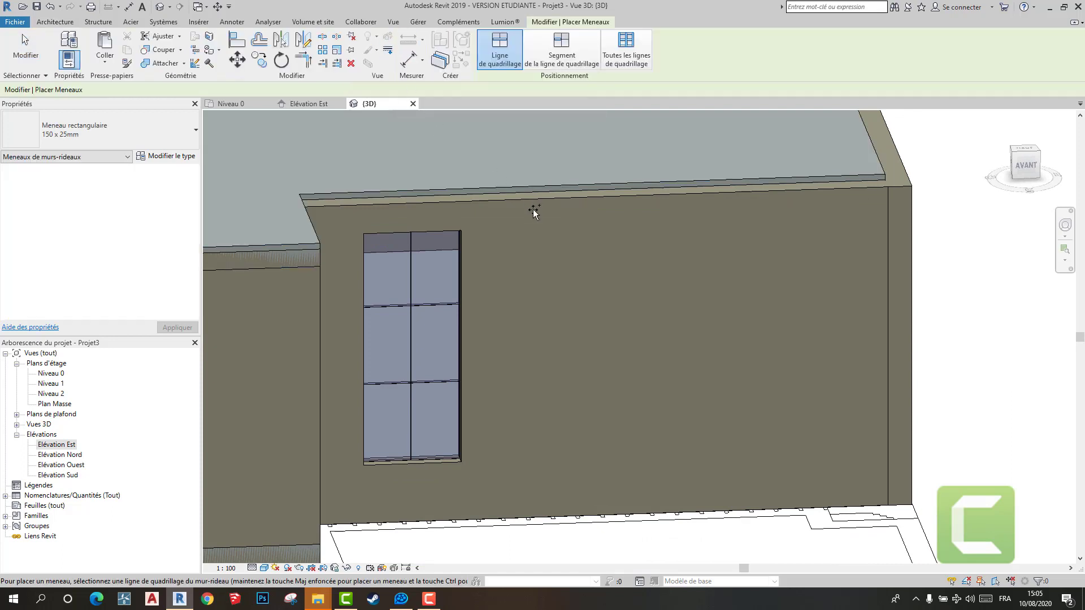
pyautogui.scroll(5, 429, 305)
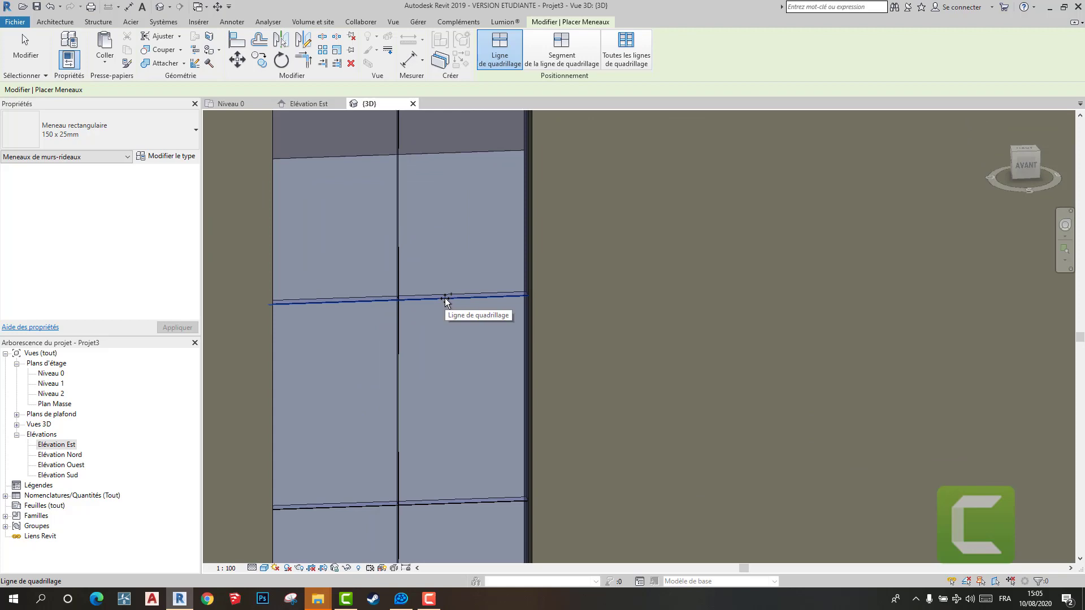
pyautogui.click(445, 297)
pyautogui.keyDown('shift'); pyautogui.moveTo(441, 310); pyautogui.dragTo(472, 334, button='middle'); pyautogui.keyUp('shift')
pyautogui.press('Escape')
pyautogui.hotkey('ctrl', 'z')
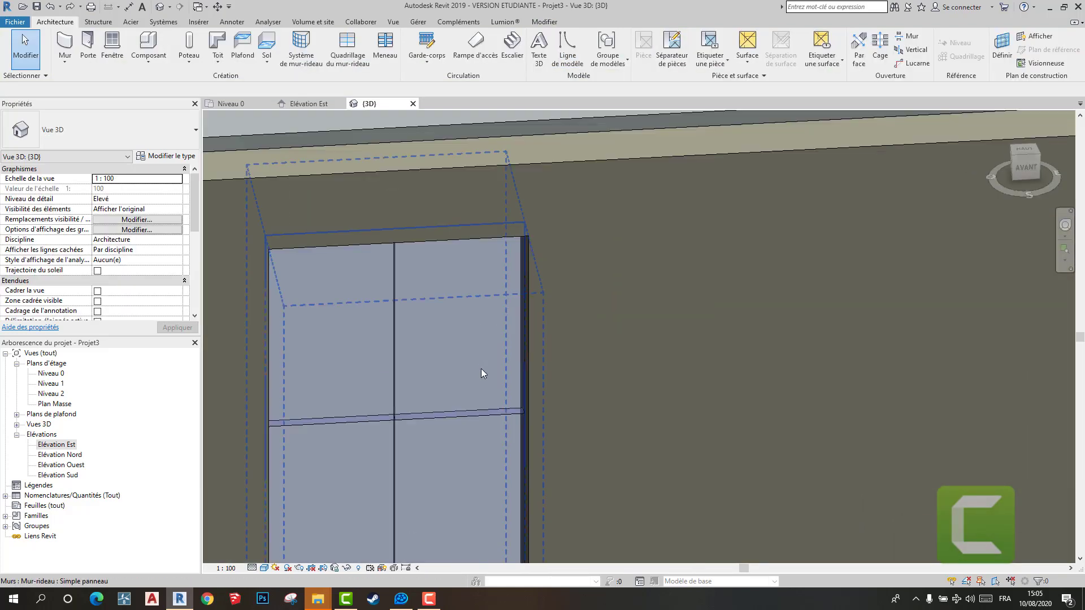
# - Duplicate the Meneau rectangulaire 150 x 25mm mullion type under the name 12 and set its Epaisseur to 0.05
pyautogui.click(385, 44)
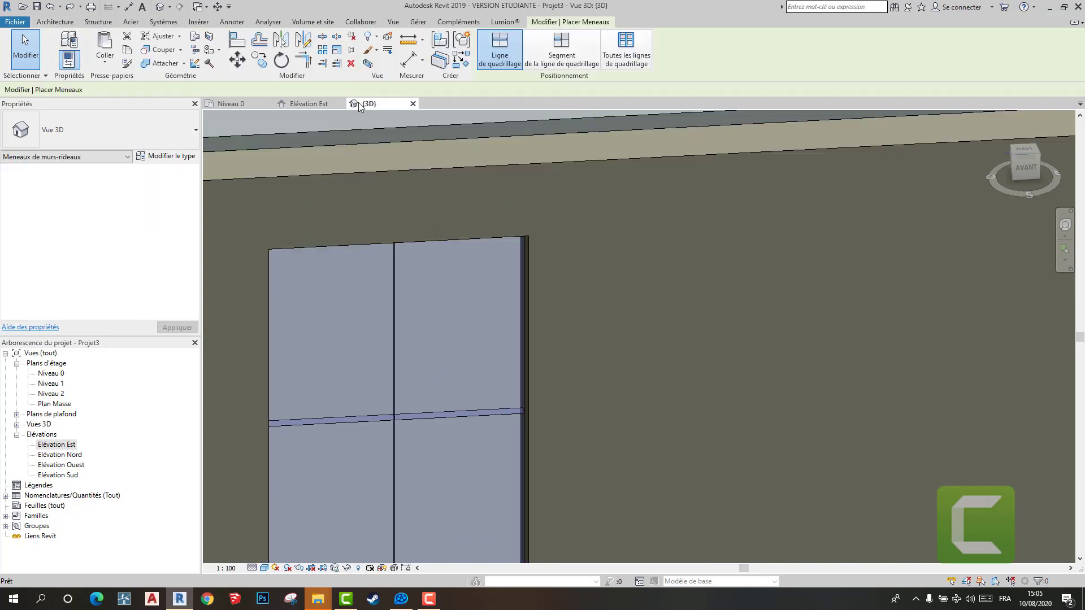
pyautogui.click(165, 157)
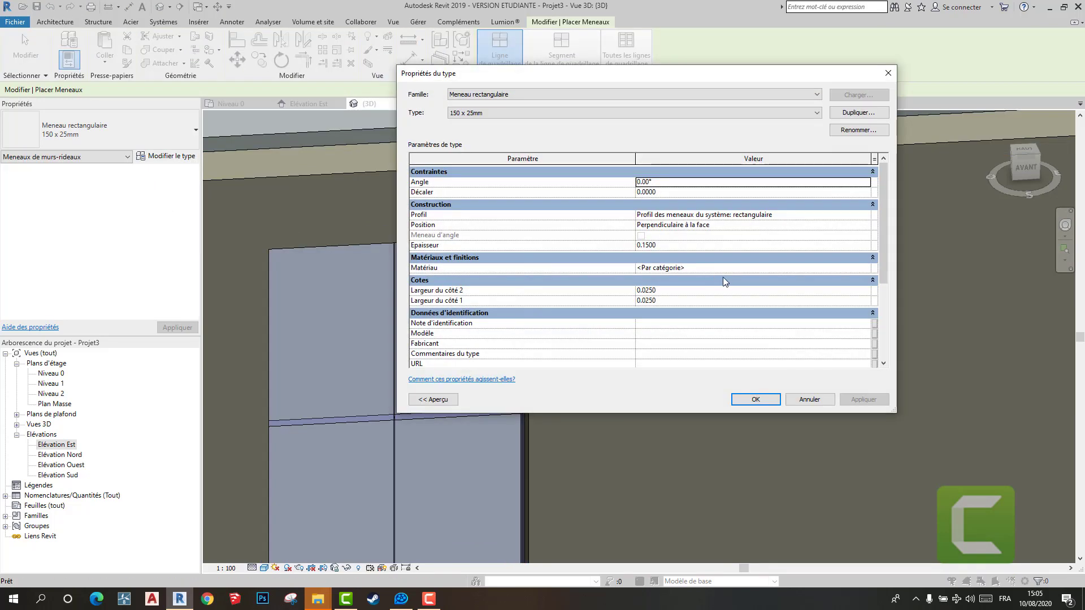
pyautogui.click(684, 246)
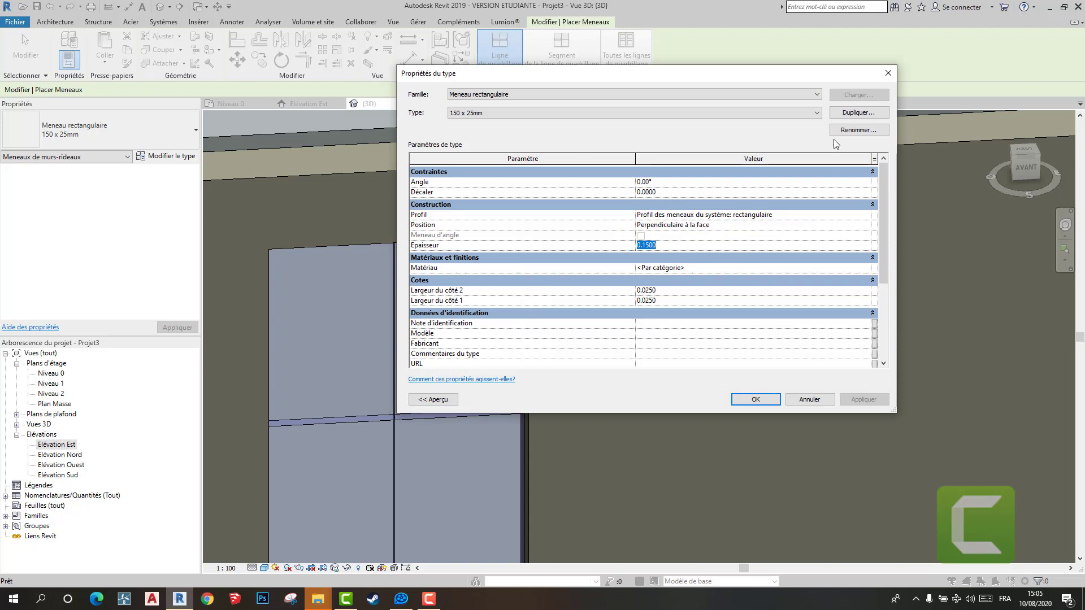
pyautogui.click(846, 113)
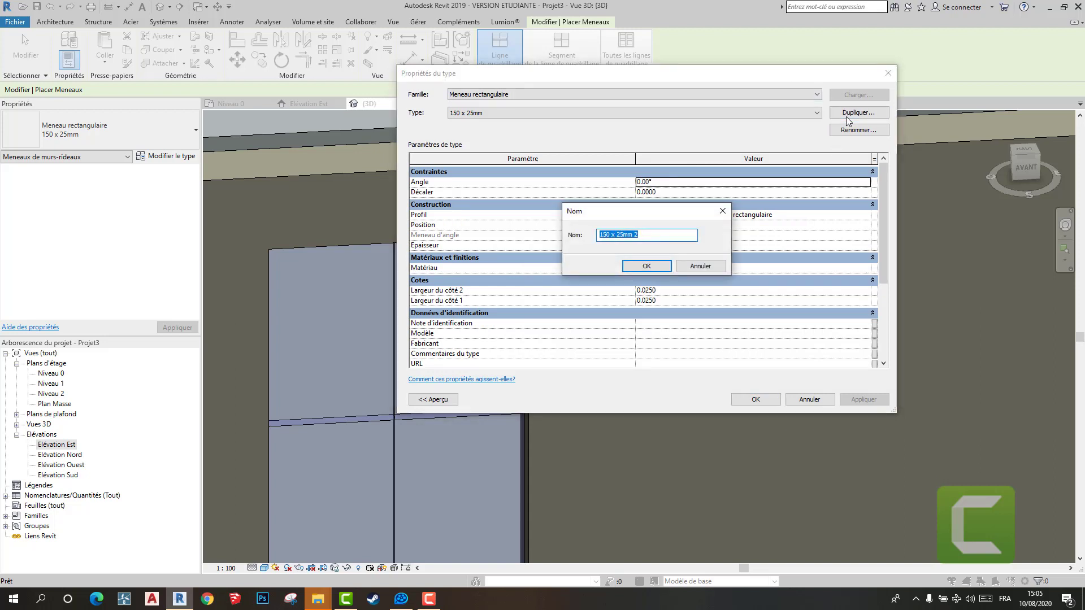
pyautogui.write('12')
pyautogui.press('Return')
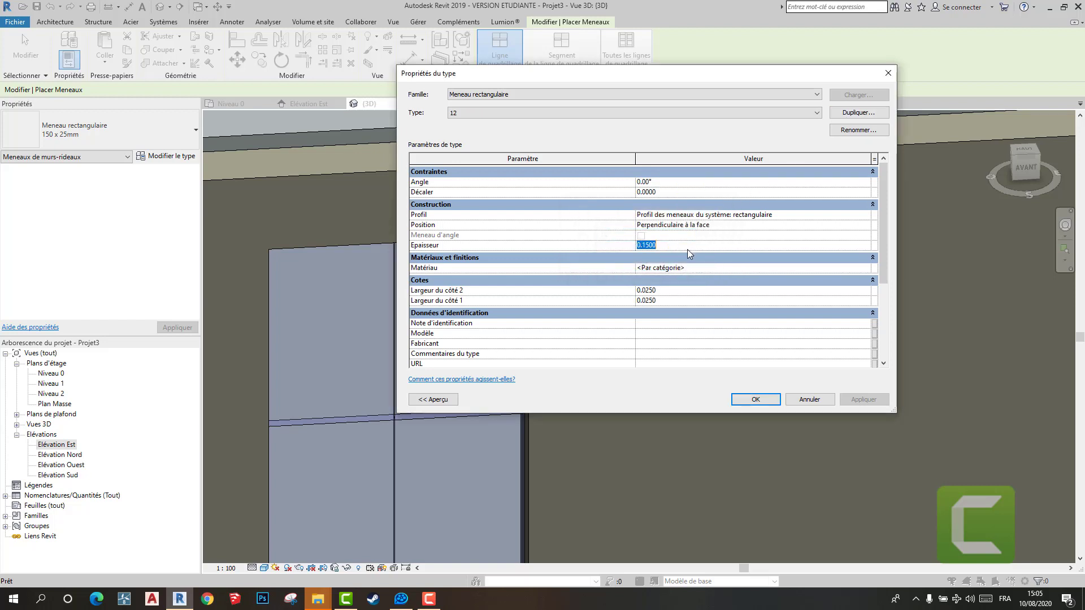
pyautogui.write('0.05')
pyautogui.press('Return')
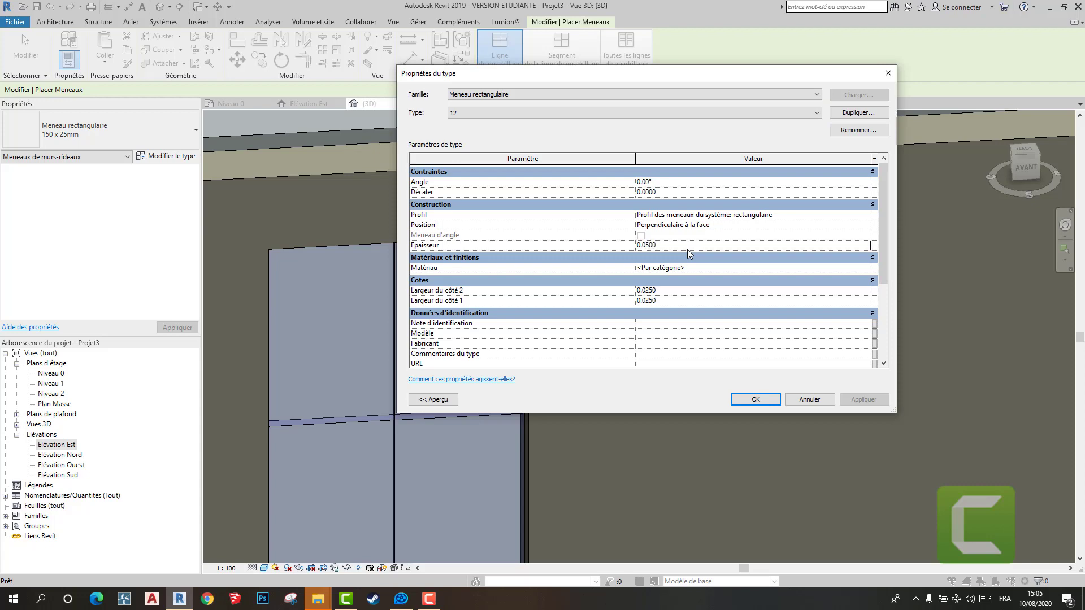
pyautogui.click(755, 399)
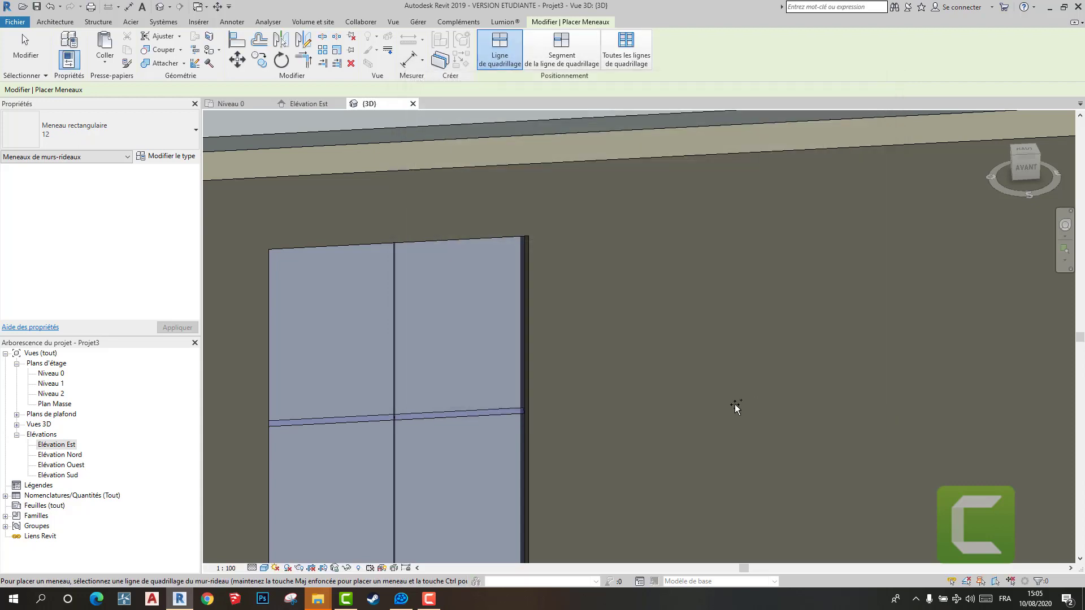
# - Place type 12 mullions on the vertical grid line and both horizontal grid lines of the curtain wall window
pyautogui.click(439, 416)
pyautogui.click(392, 372)
pyautogui.scroll(-3, 442, 391)
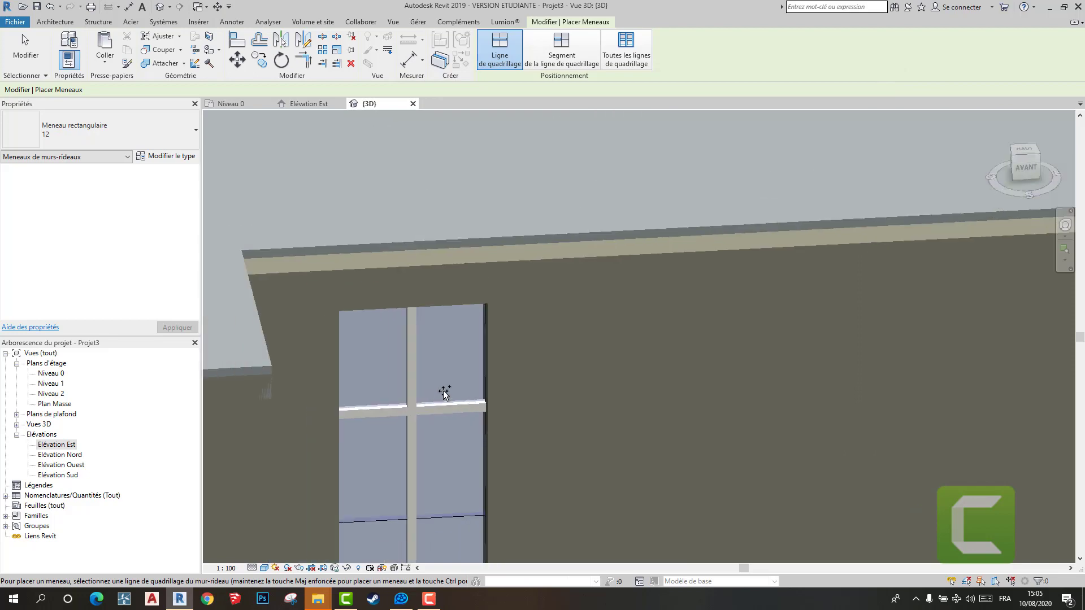
pyautogui.moveTo(443, 391)
pyautogui.keyDown('shift'); pyautogui.mouseDown(button='middle')
pyautogui.moveTo(525, 378)
pyautogui.moveTo(455, 389)
pyautogui.mouseUp(button='middle'); pyautogui.keyUp('shift')
pyautogui.moveTo(473, 451); pyautogui.dragTo(498, 297, button='middle')
pyautogui.scroll(2, 498, 297)
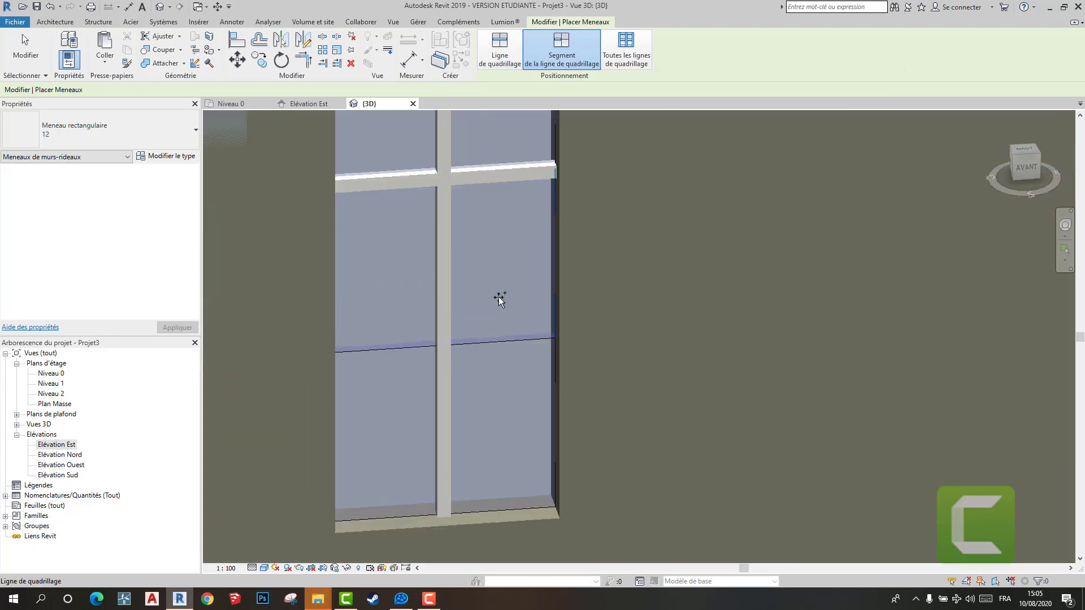
pyautogui.click(484, 342)
pyautogui.click(390, 349)
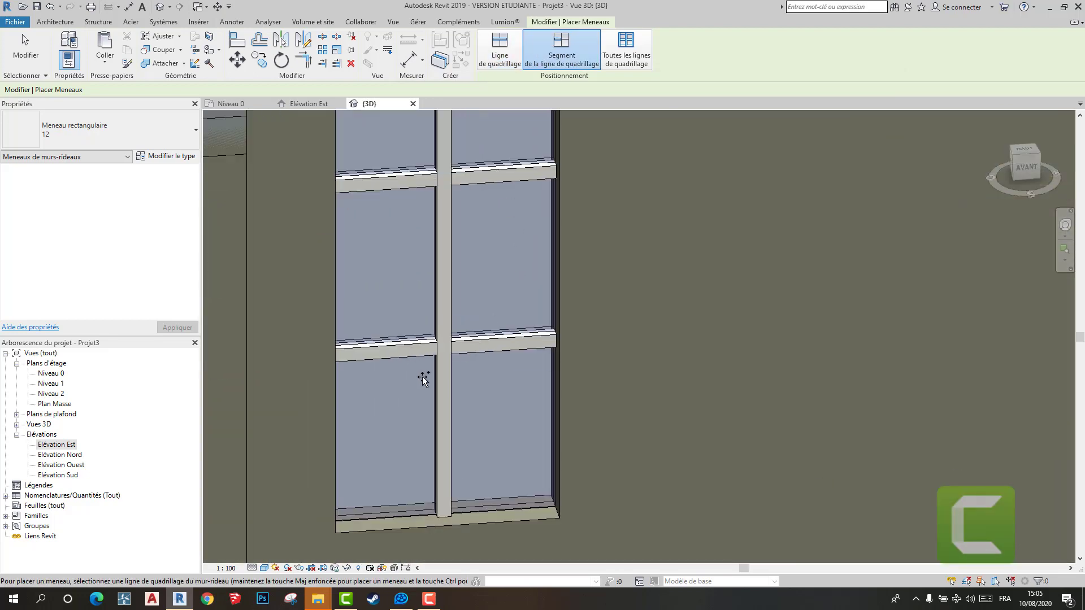
# - Place type 12 mullions along the outer edges of the curtain wall to frame the window
pyautogui.scroll(-2, 424, 384)
pyautogui.click(418, 399)
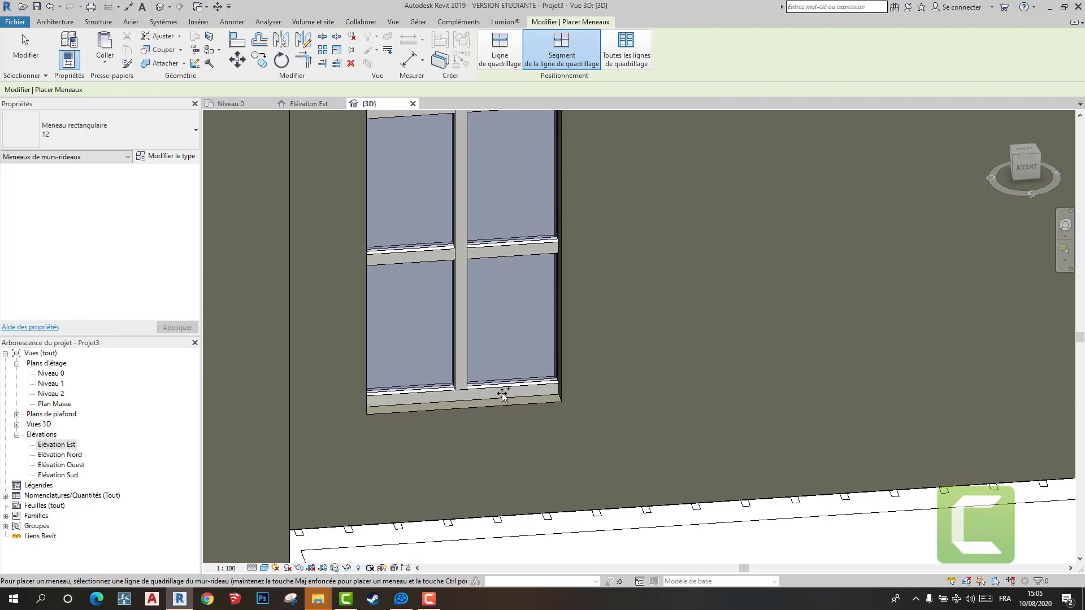
pyautogui.scroll(-2, 503, 396)
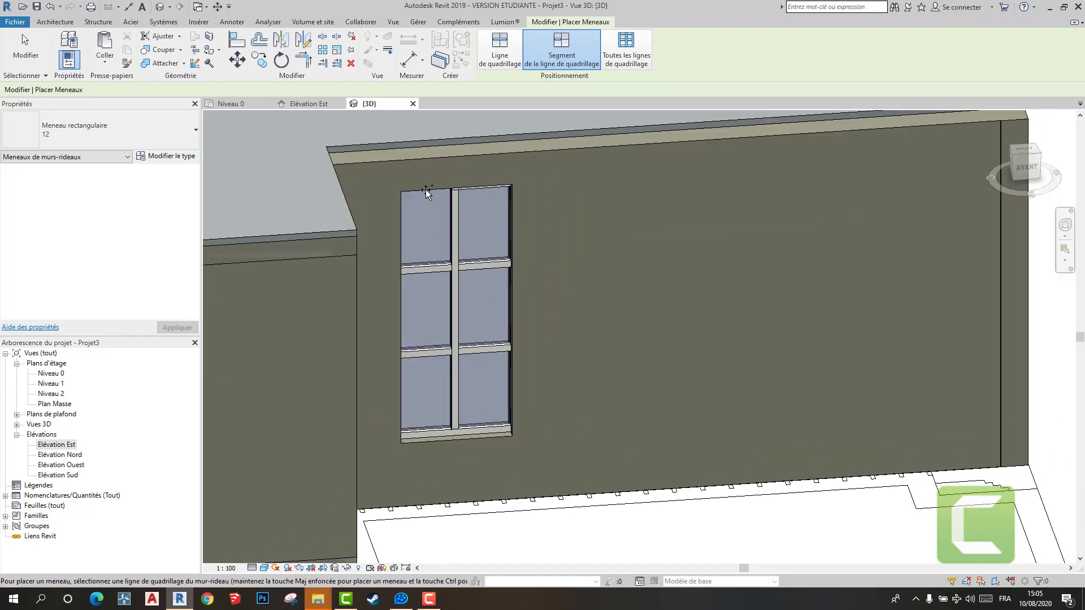
pyautogui.scroll(2, 432, 205)
pyautogui.keyDown('shift'); pyautogui.moveTo(421, 239); pyautogui.dragTo(993, 28, button='middle'); pyautogui.keyUp('shift')
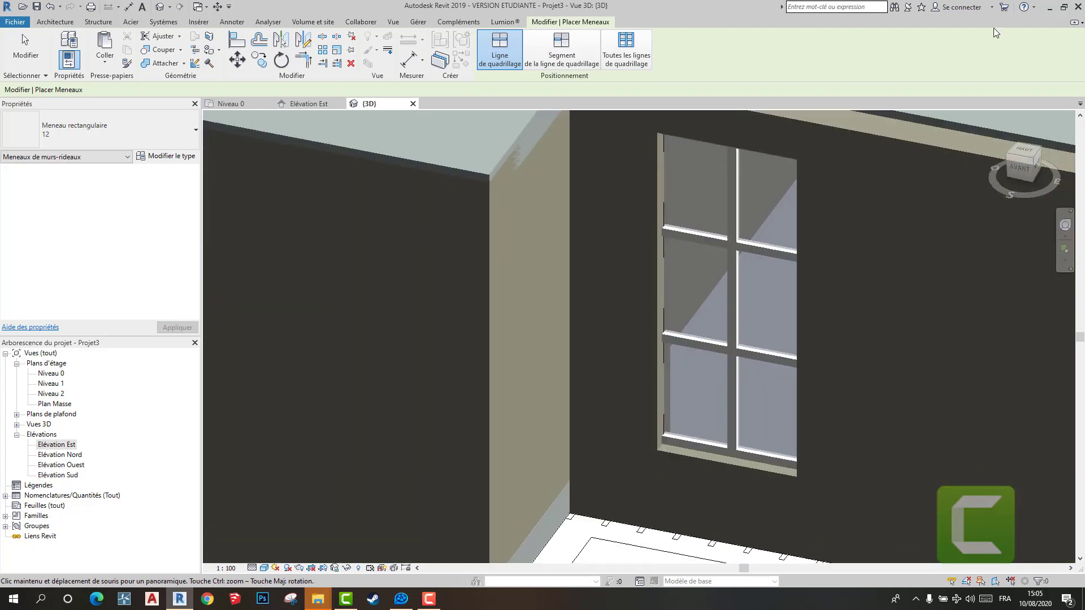
pyautogui.click(672, 202)
pyautogui.keyDown('shift'); pyautogui.moveTo(806, 265); pyautogui.dragTo(884, 237, button='middle'); pyautogui.keyUp('shift')
pyautogui.moveTo(836, 286); pyautogui.dragTo(406, 386, button='middle')
pyautogui.click(685, 241)
pyautogui.scroll(-3, 689, 267)
pyautogui.press('Escape')
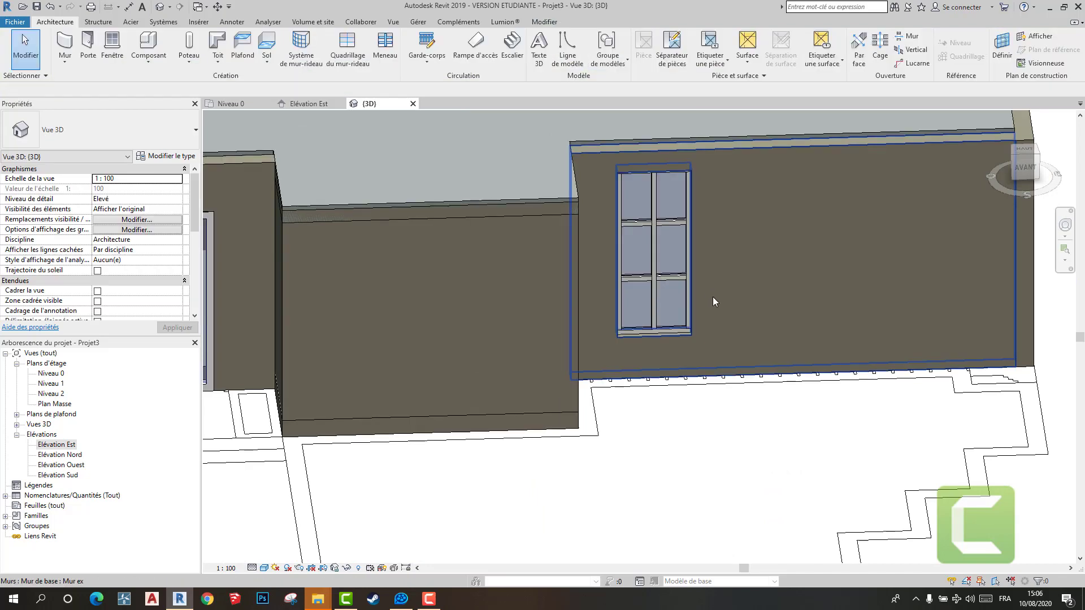
# - Copy the complete framed window to the middle pond-side opening in the Niveau 0 plan
pyautogui.keyDown('shift'); pyautogui.moveTo(688, 295); pyautogui.dragTo(566, 259, button='middle'); pyautogui.keyUp('shift')
pyautogui.scroll(-2, 647, 283)
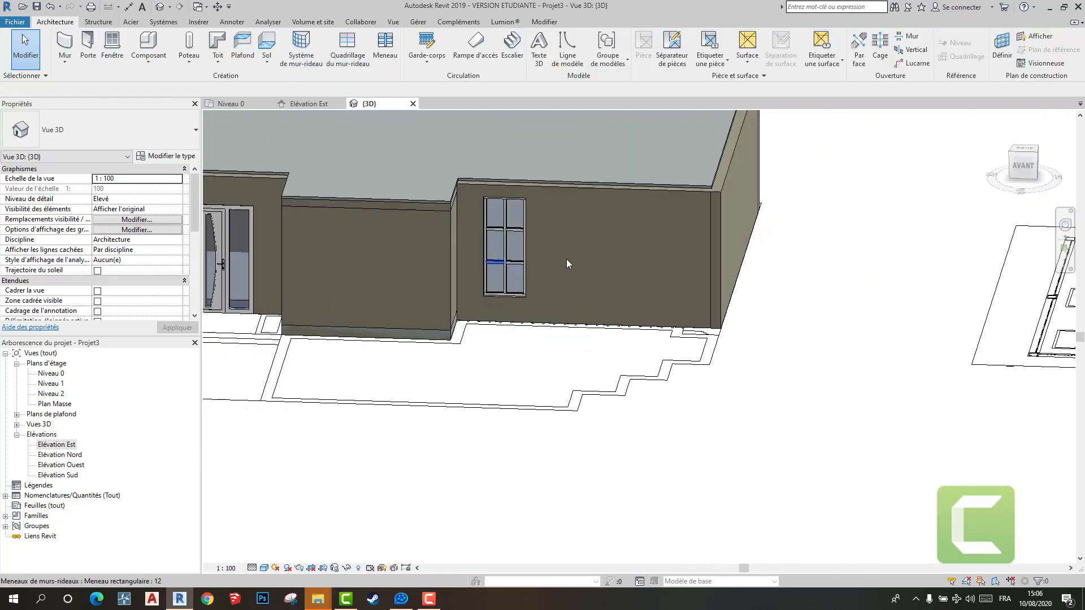
pyautogui.scroll(-3, 621, 233)
pyautogui.keyDown('shift'); pyautogui.moveTo(622, 233); pyautogui.dragTo(394, 127, button='middle'); pyautogui.keyUp('shift')
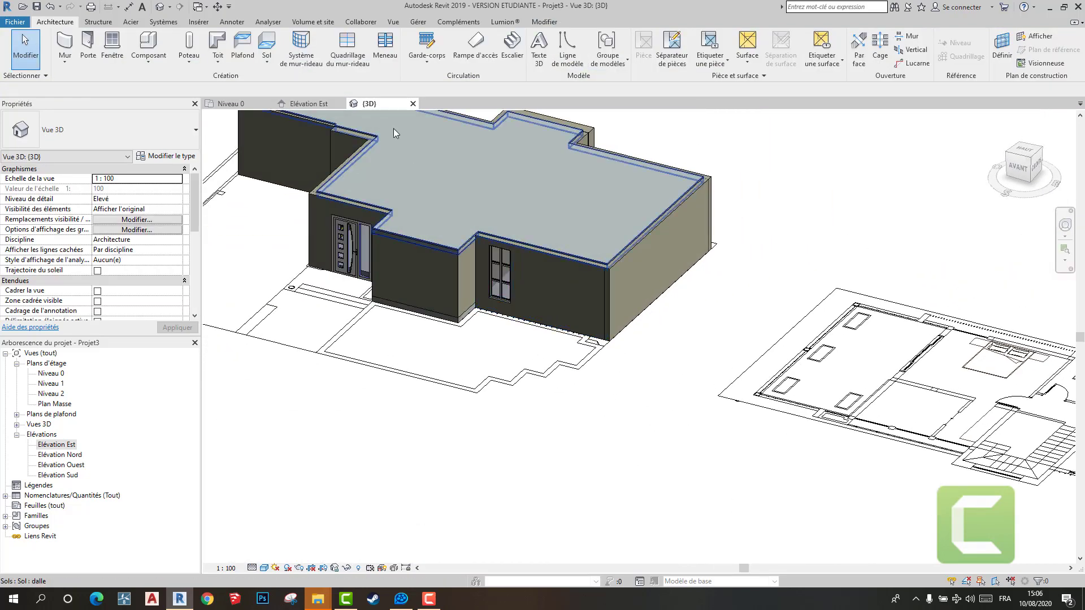
pyautogui.click(229, 103)
pyautogui.scroll(-1, 655, 323)
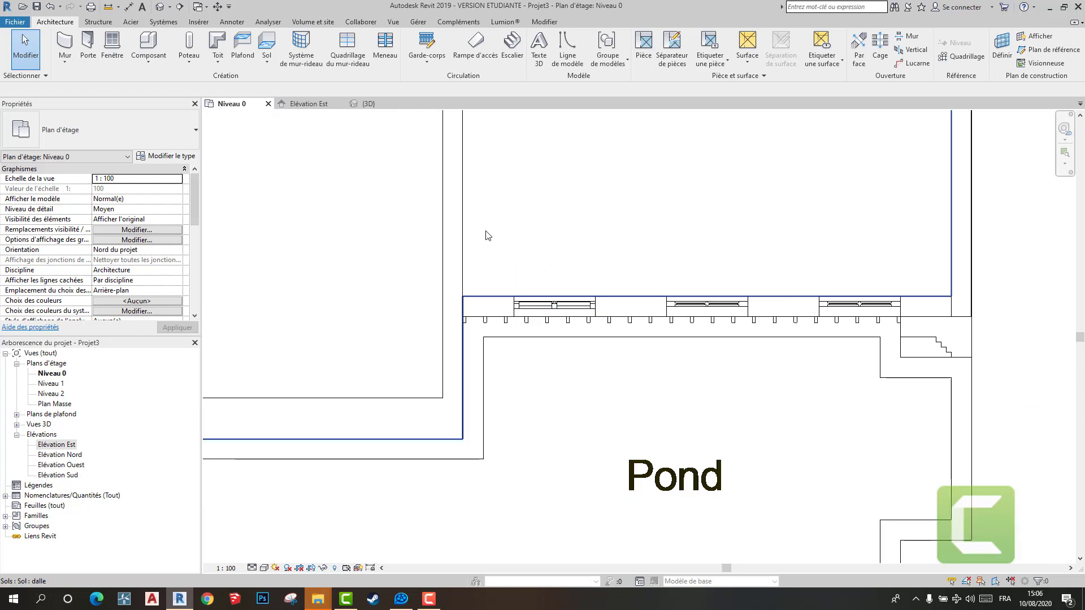
pyautogui.moveTo(480, 217); pyautogui.dragTo(627, 394)
pyautogui.moveTo(655, 431); pyautogui.dragTo(654, 431)
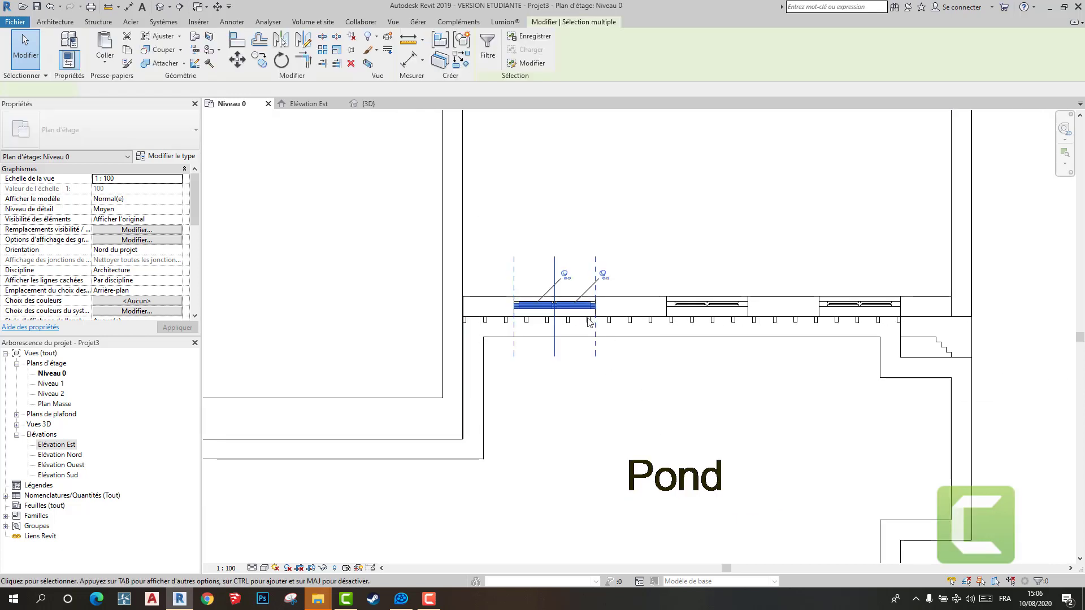
pyautogui.scroll(5, 529, 311)
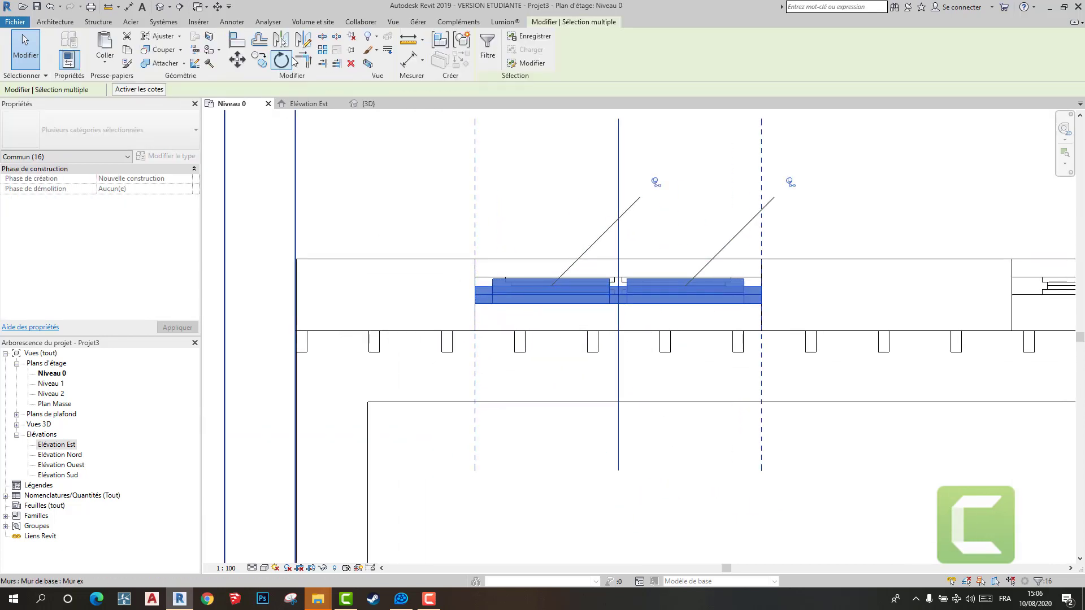
pyautogui.click(258, 59)
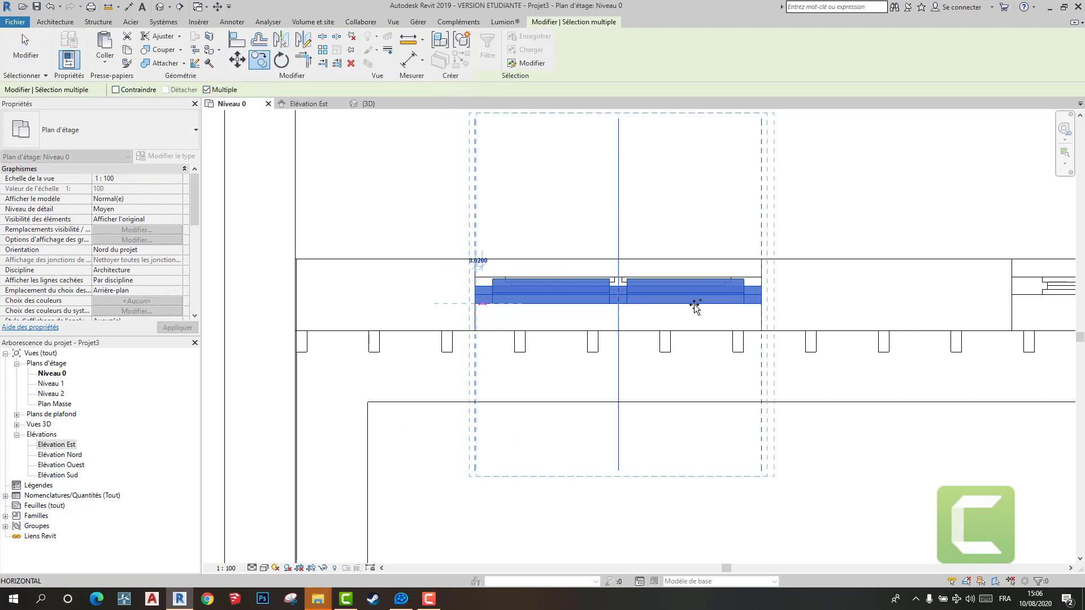
pyautogui.scroll(-1, 784, 305)
pyautogui.moveTo(784, 305); pyautogui.dragTo(359, 271, button='middle')
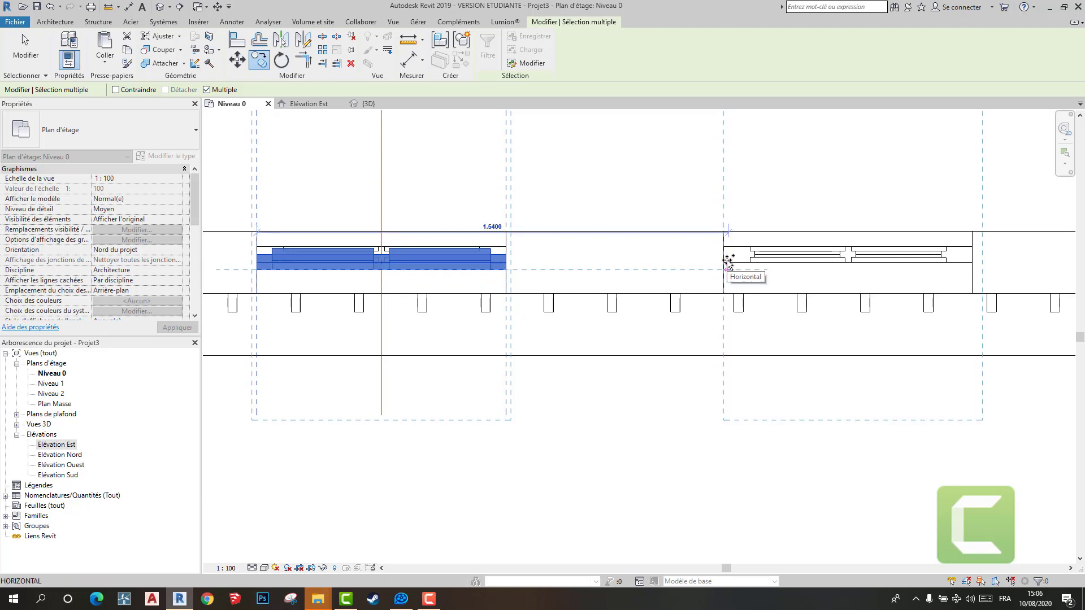
pyautogui.click(760, 268)
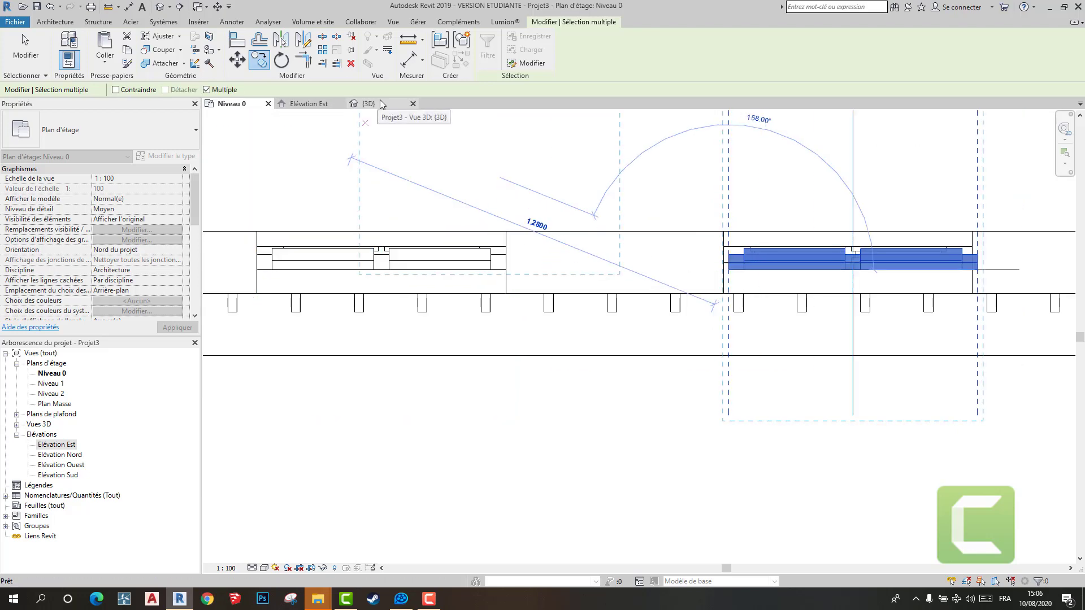
# - Check the copied window in the 3D view, then undo the copy in the Niveau 0 plan
pyautogui.click(379, 104)
pyautogui.scroll(6, 550, 286)
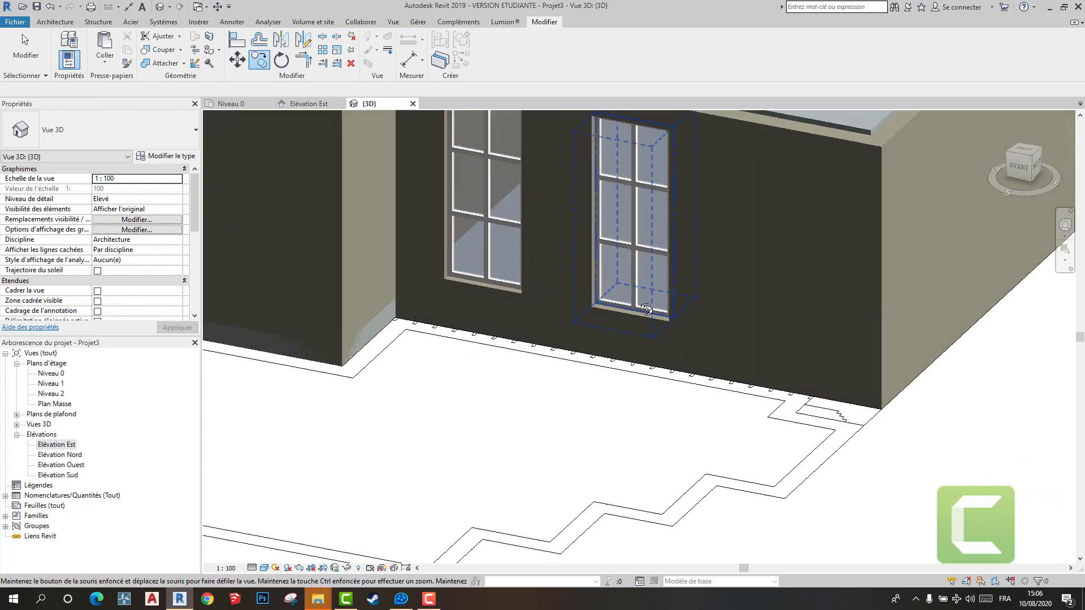
pyautogui.keyDown('shift'); pyautogui.moveTo(647, 309); pyautogui.dragTo(645, 308, button='middle'); pyautogui.keyUp('shift')
pyautogui.click(228, 105)
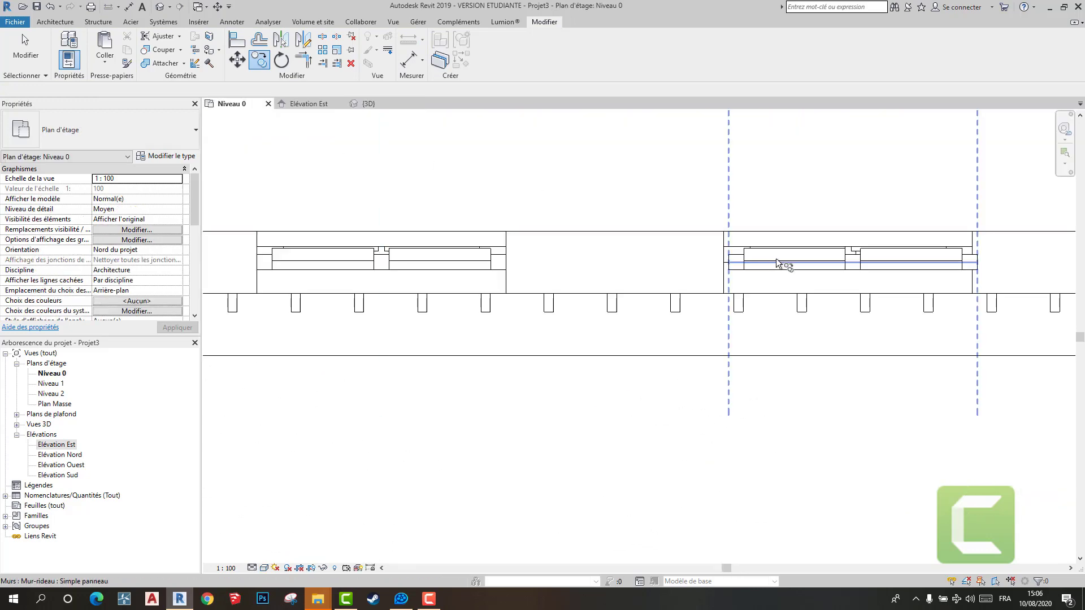
pyautogui.scroll(-2, 504, 290)
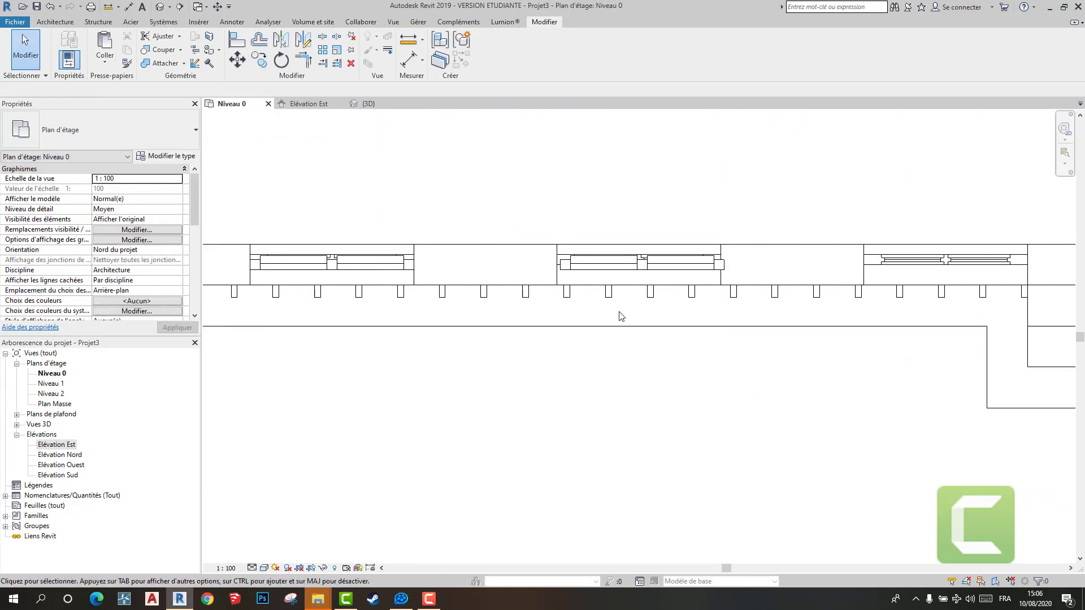
pyautogui.scroll(2, 620, 319)
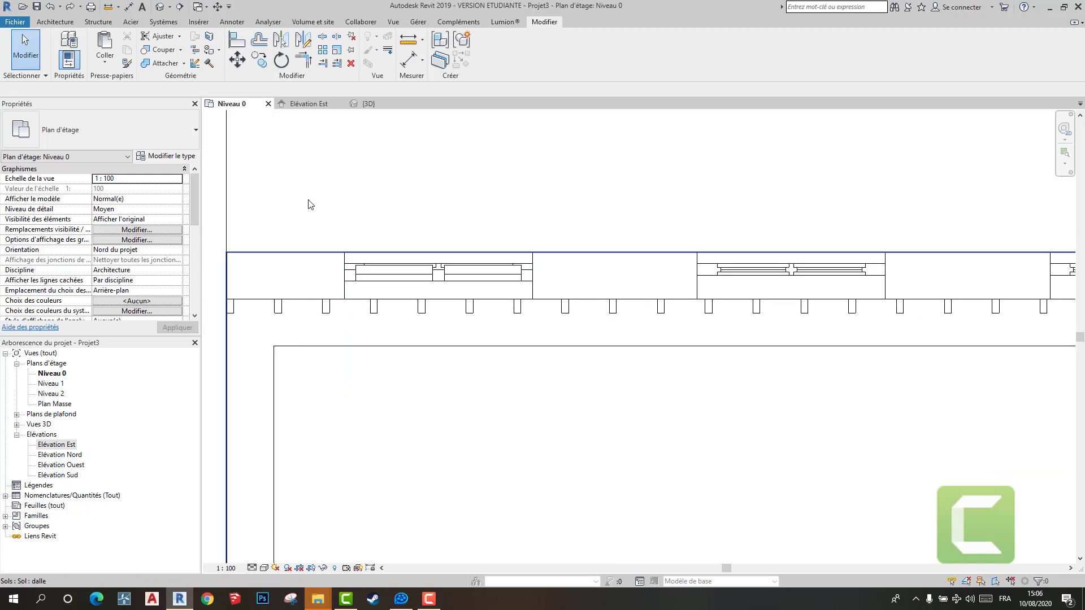
# - Try to copy only the first window's panels and mullions to the middle pond-side opening
pyautogui.moveTo(307, 192); pyautogui.dragTo(495, 384)
pyautogui.moveTo(635, 403); pyautogui.dragTo(636, 402)
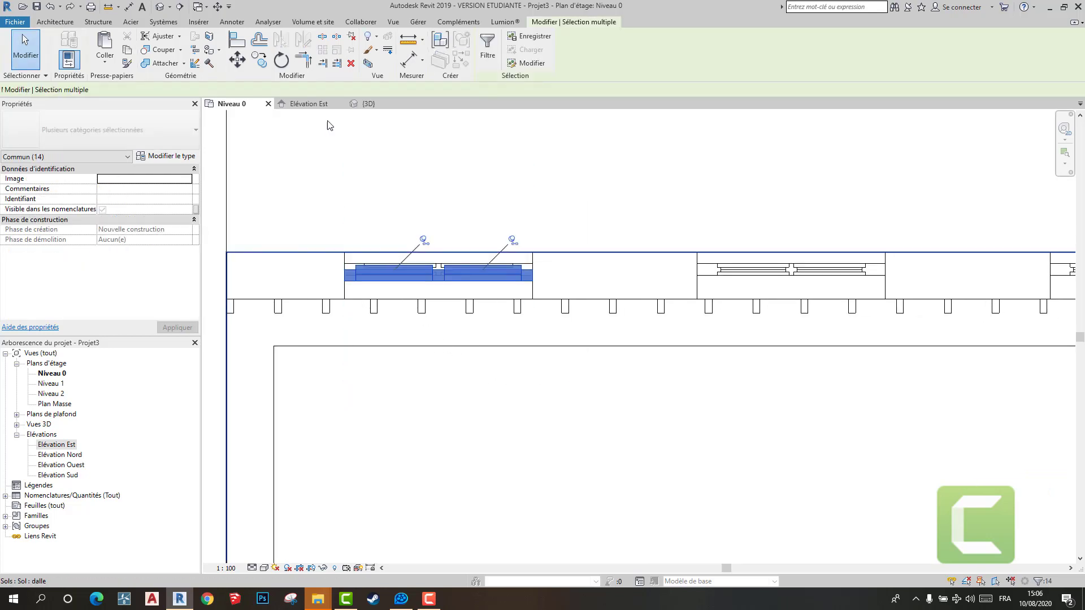
pyautogui.click(260, 63)
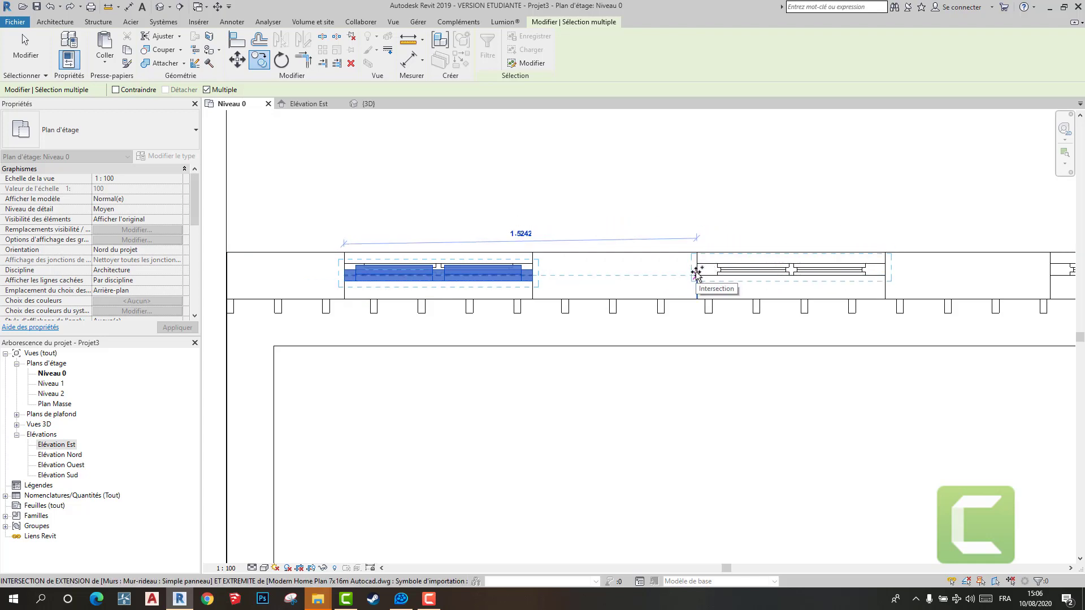
pyautogui.scroll(3, 698, 272)
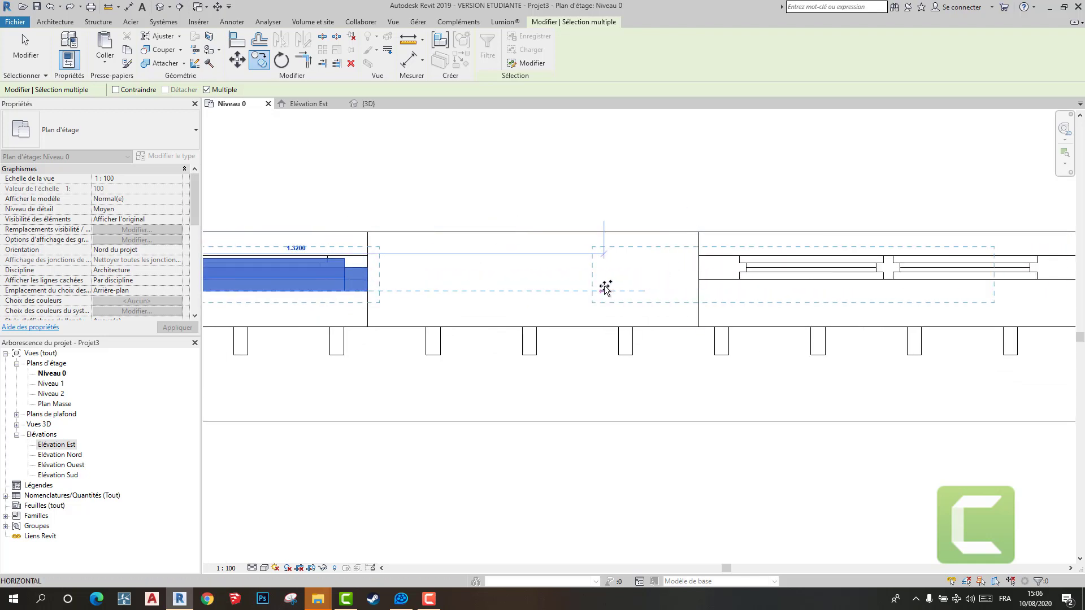
pyautogui.click(699, 286)
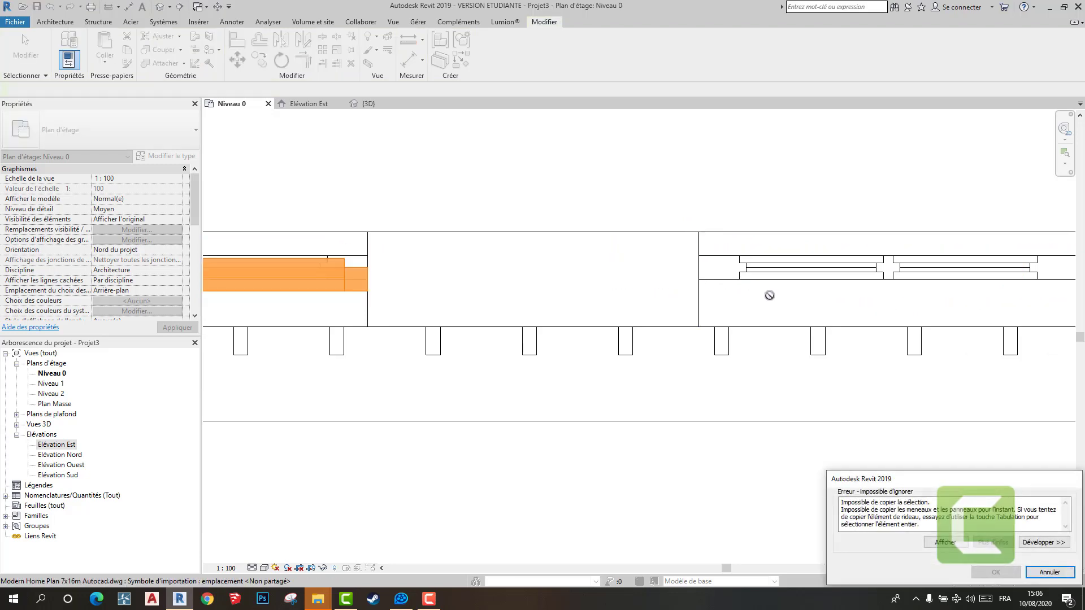
pyautogui.press('Escape')
# - Move the complete first window 0.025 m toward the interior in the Niveau 0 plan and check it in the 3D view
pyautogui.scroll(-3, 707, 315)
pyautogui.moveTo(338, 212); pyautogui.dragTo(483, 213, button='middle')
pyautogui.moveTo(410, 139); pyautogui.dragTo(826, 481)
pyautogui.scroll(5, 509, 305)
pyautogui.scroll(2, 542, 318)
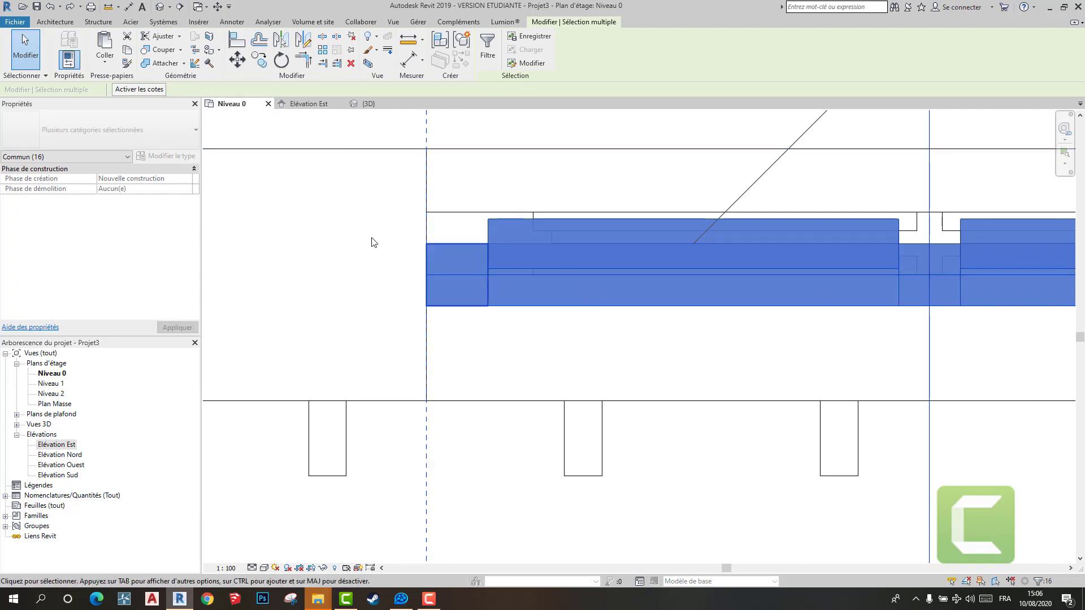
pyautogui.click(236, 59)
pyautogui.click(429, 309)
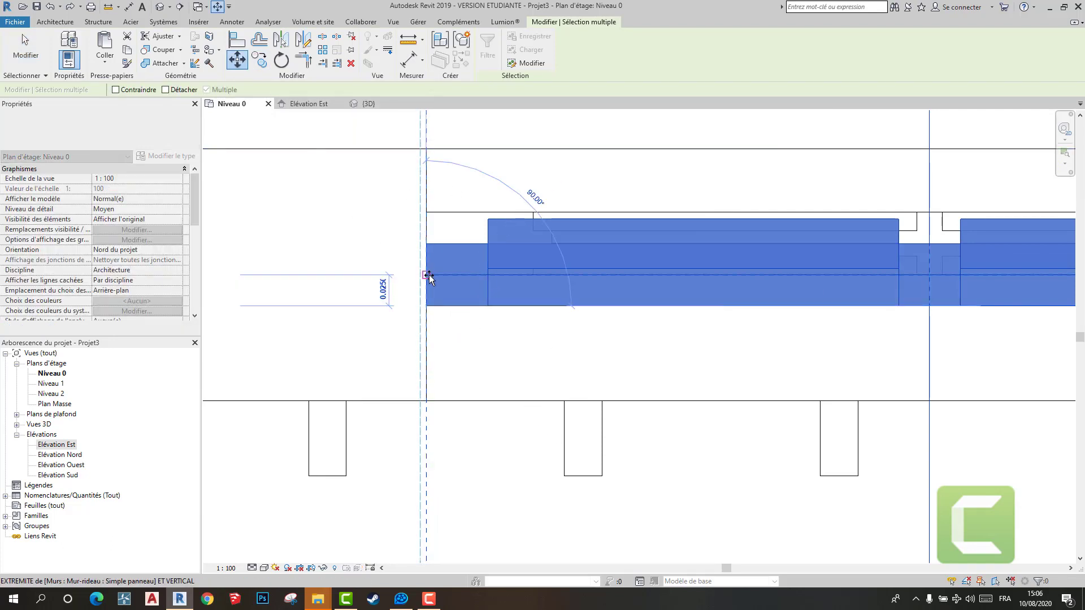
pyautogui.click(429, 273)
pyautogui.click(431, 286)
pyautogui.scroll(-4, 457, 305)
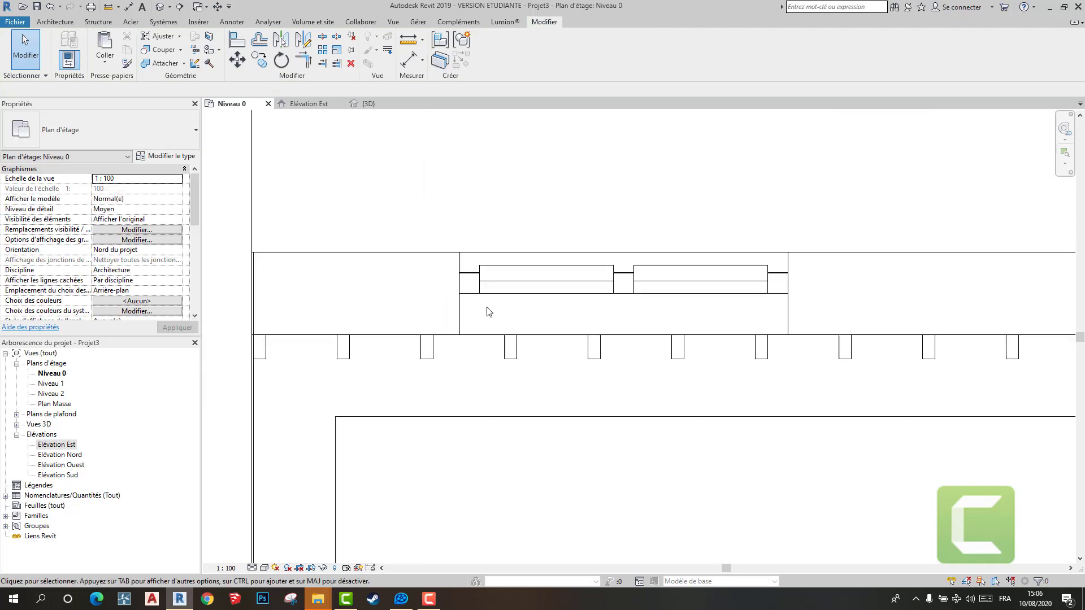
pyautogui.click(359, 103)
pyautogui.scroll(-4, 490, 252)
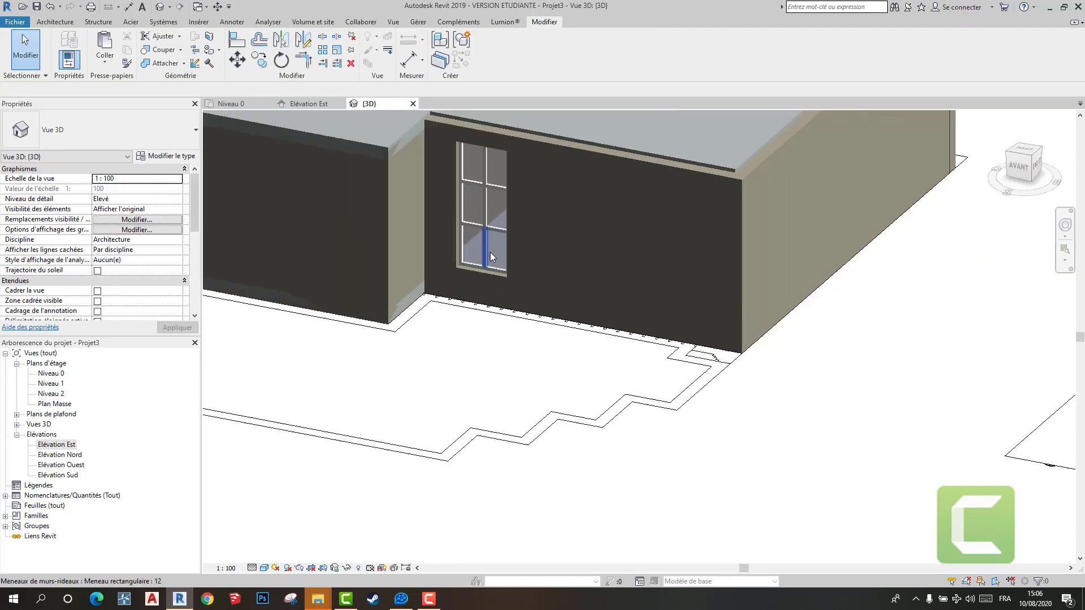
pyautogui.click(228, 103)
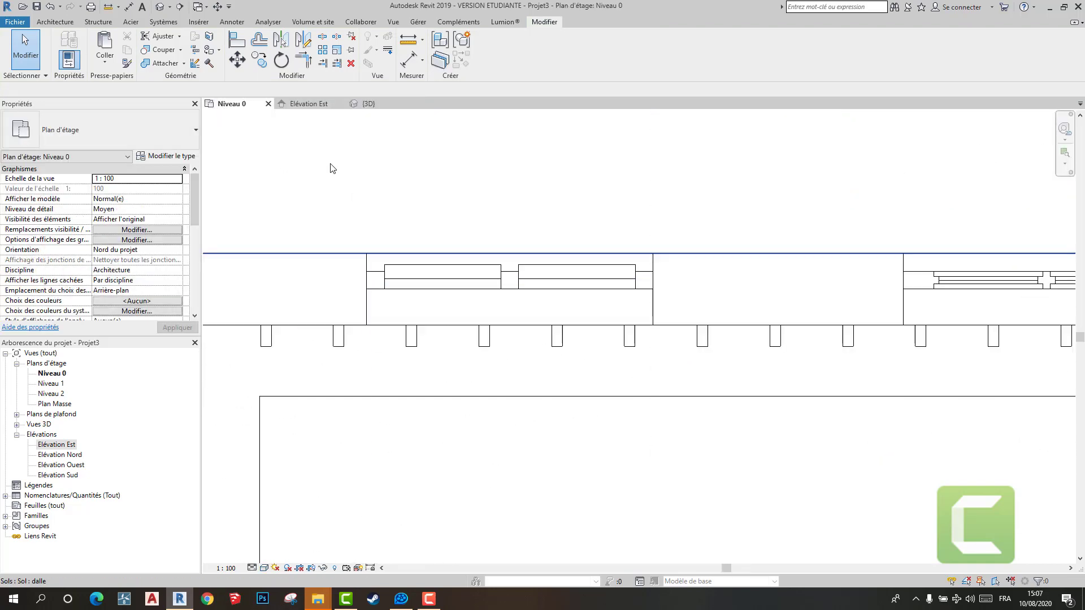
# - Copy the complete first framed window to the middle and last pond-side openings in the Niveau 0 plan
pyautogui.scroll(-4, 424, 169)
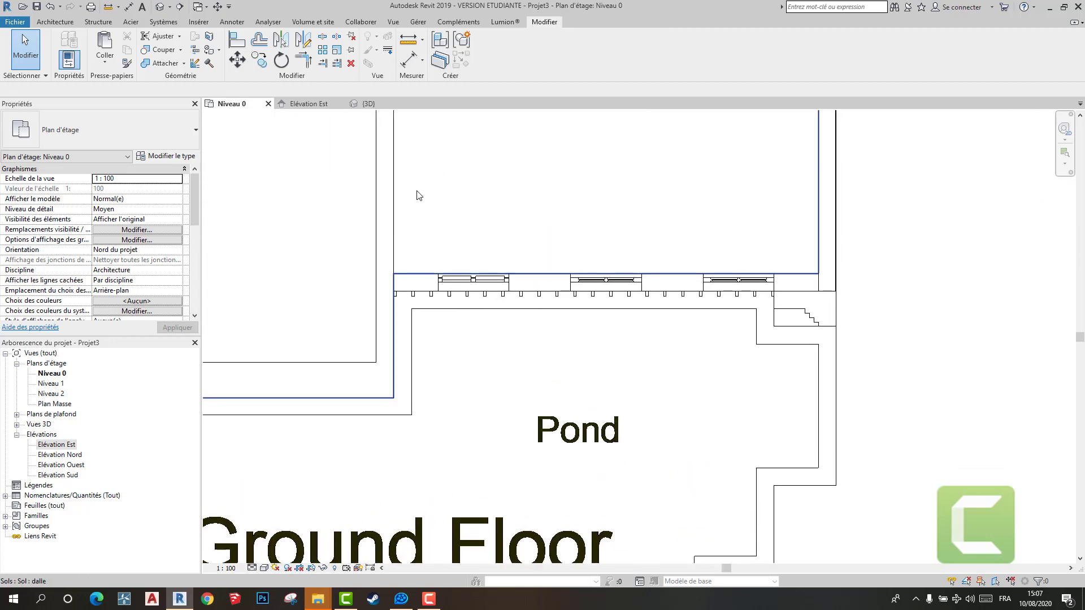
pyautogui.moveTo(394, 176); pyautogui.dragTo(574, 344)
pyautogui.scroll(5, 468, 291)
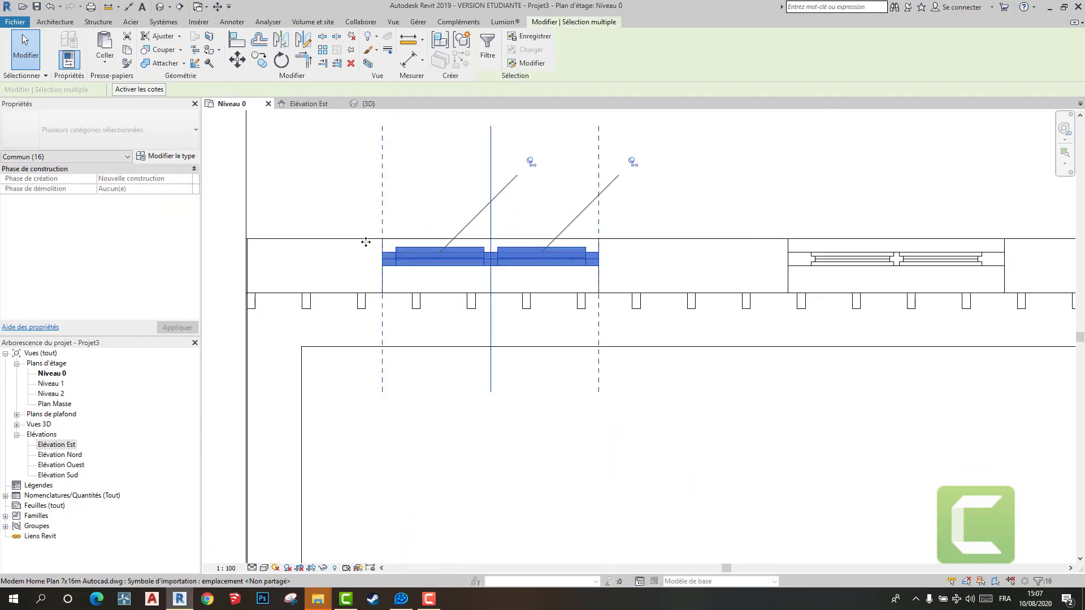
pyautogui.click(260, 61)
pyautogui.click(372, 261)
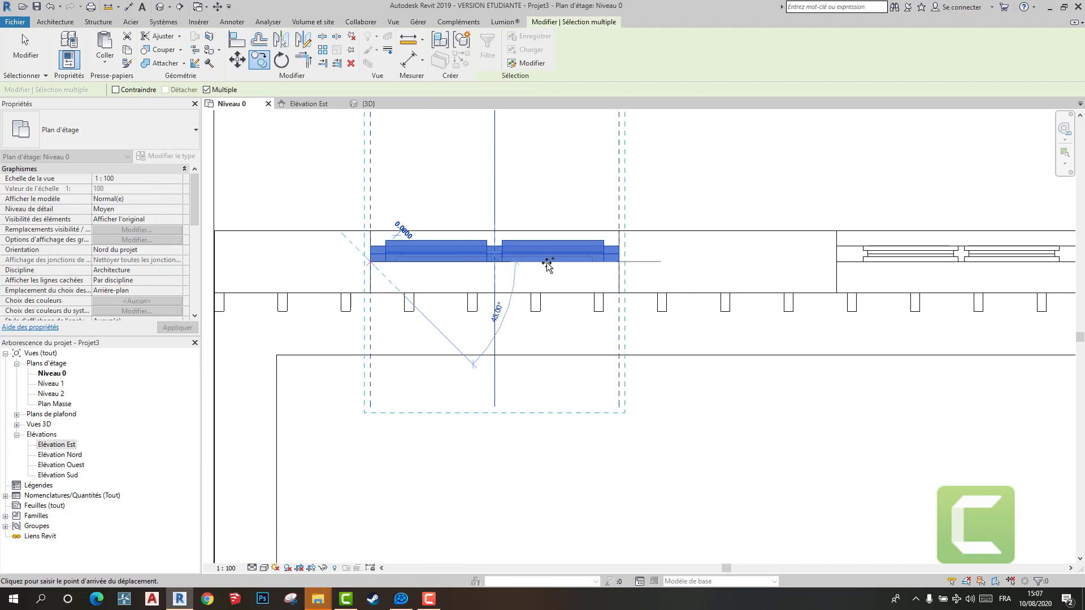
pyautogui.click(839, 262)
pyautogui.scroll(-4, 839, 262)
pyautogui.moveTo(760, 269); pyautogui.dragTo(352, 266, button='middle')
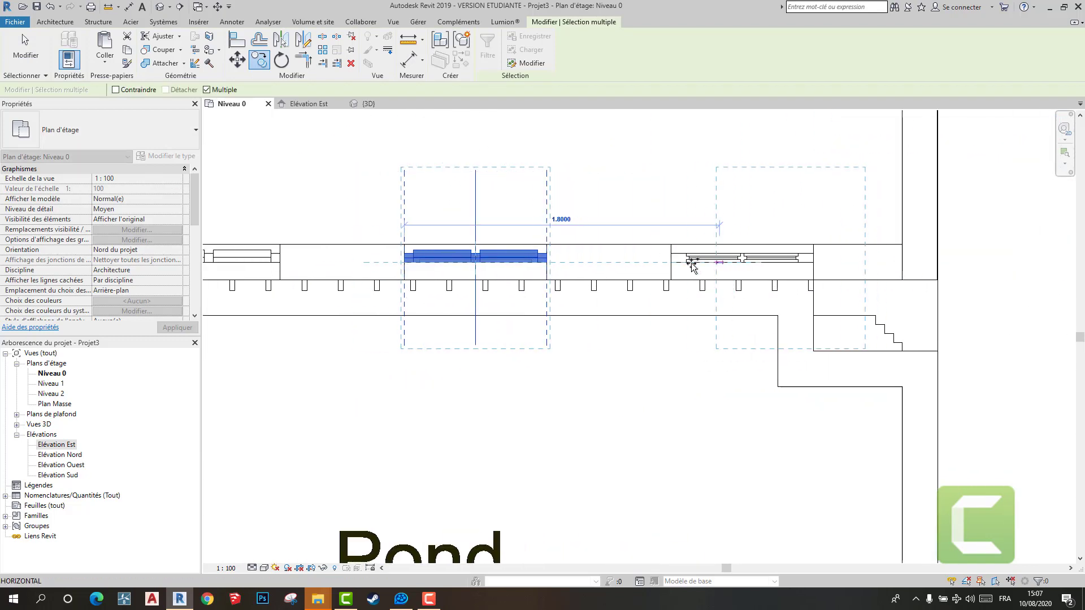
pyautogui.scroll(6, 670, 263)
pyautogui.click(678, 262)
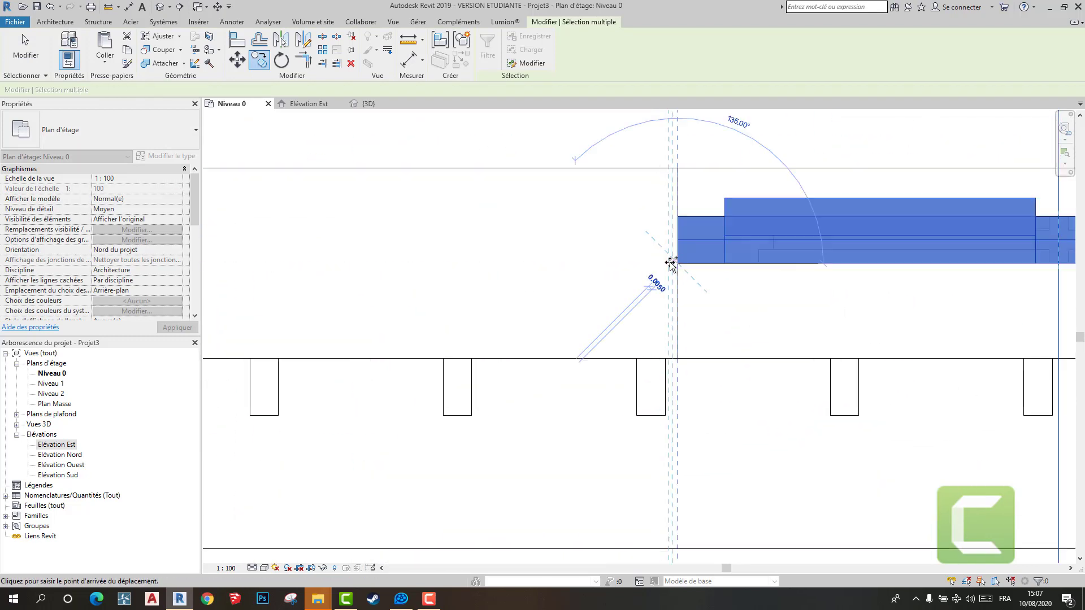
pyautogui.scroll(-3, 670, 263)
pyautogui.press('Escape')
# - Check the three pond-side windows in the 3D view and return to the Niveau 0 plan
pyautogui.click(368, 104)
pyautogui.keyDown('shift'); pyautogui.moveTo(666, 261); pyautogui.dragTo(573, 273, button='middle'); pyautogui.keyUp('shift')
pyautogui.scroll(5, 571, 273)
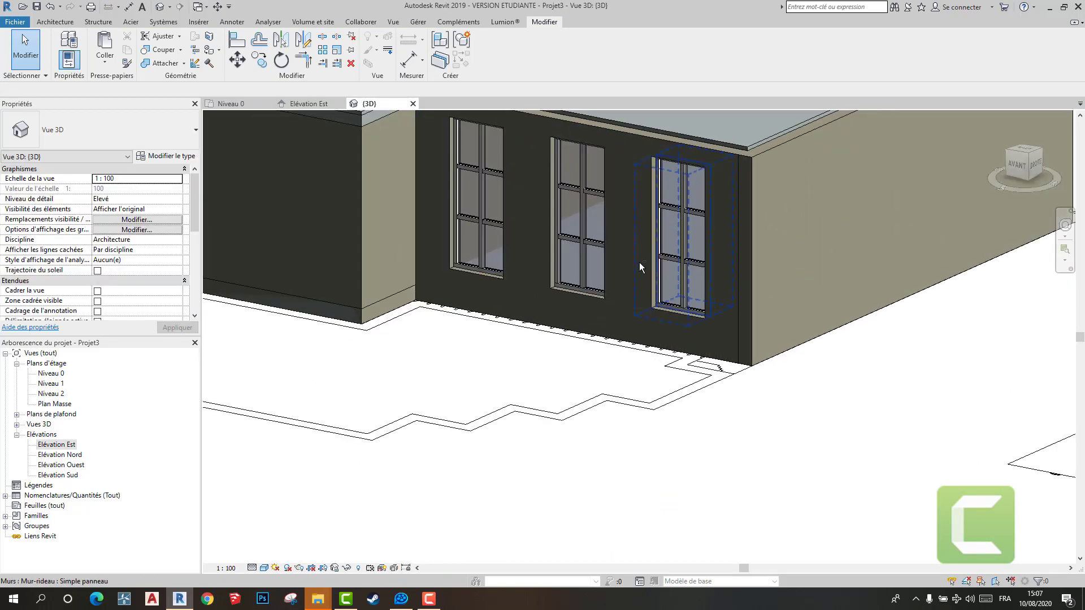
pyautogui.moveTo(638, 262)
pyautogui.keyDown('shift'); pyautogui.mouseDown(button='middle')
pyautogui.moveTo(679, 282)
pyautogui.moveTo(627, 277)
pyautogui.mouseUp(button='middle'); pyautogui.keyUp('shift')
pyautogui.click(341, 127)
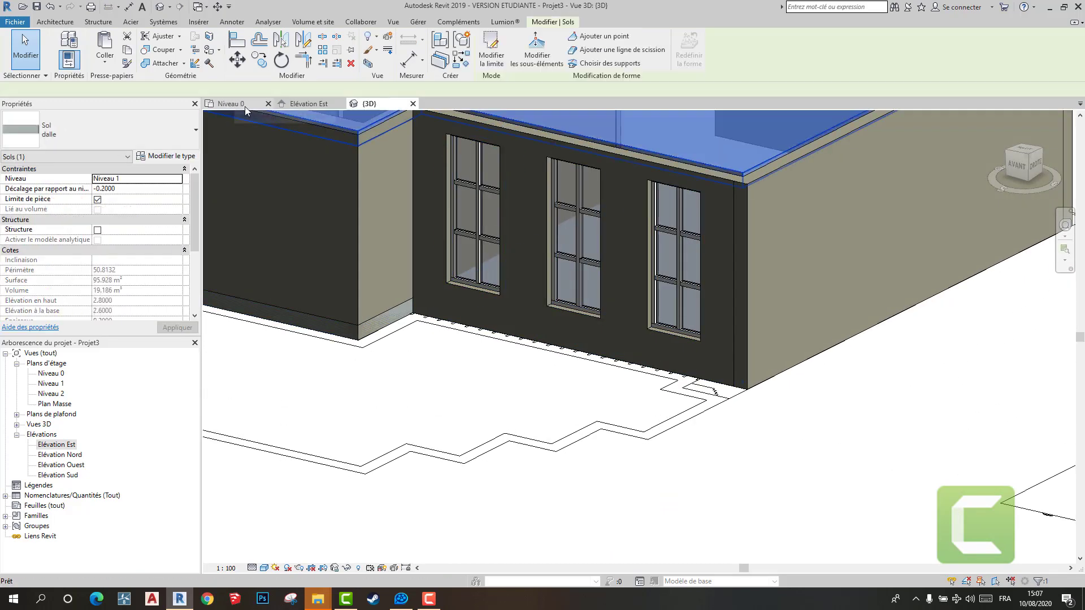
pyautogui.click(245, 106)
pyautogui.scroll(-3, 750, 267)
pyautogui.scroll(2, 351, 199)
pyautogui.scroll(2, 286, 150)
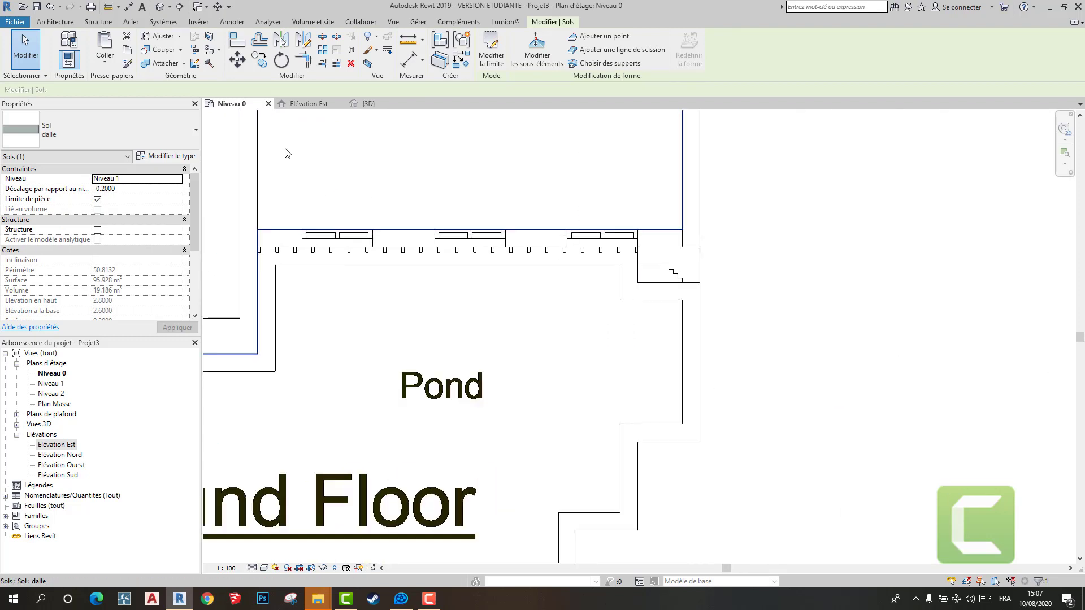
pyautogui.moveTo(638, 340); pyautogui.dragTo(672, 310)
pyautogui.scroll(3, 659, 229)
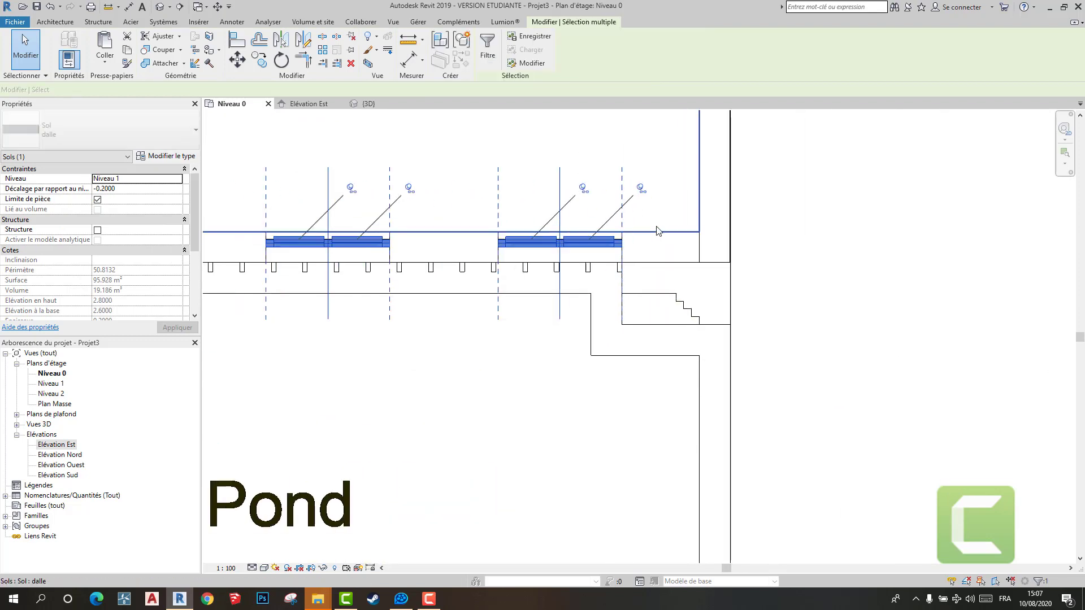
pyautogui.click(259, 63)
pyautogui.scroll(2, 614, 244)
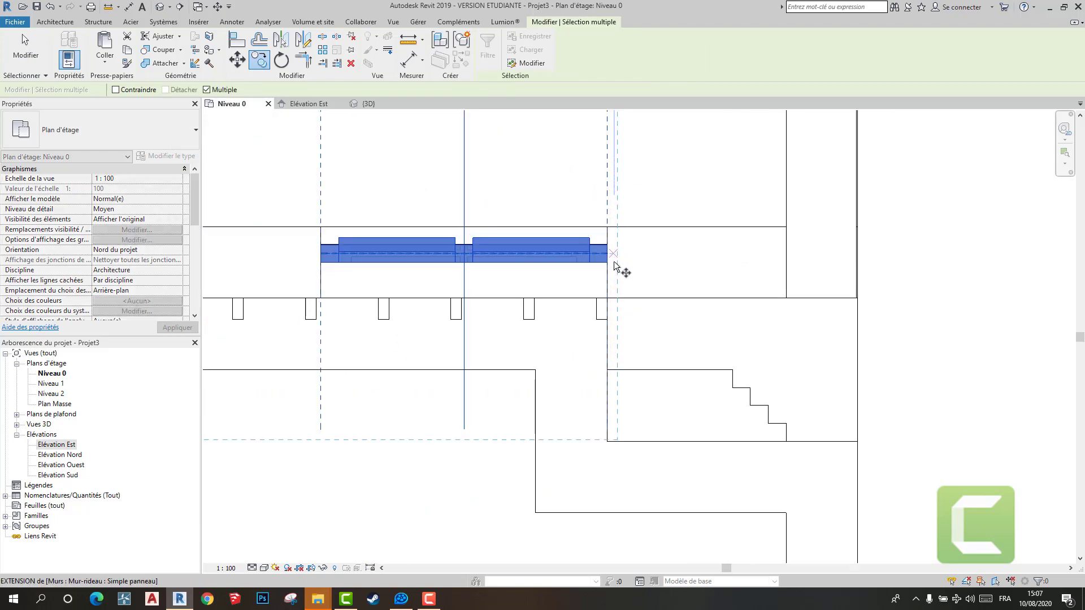
pyautogui.scroll(-2, 617, 211)
pyautogui.press('Escape')
pyautogui.press('Escape')
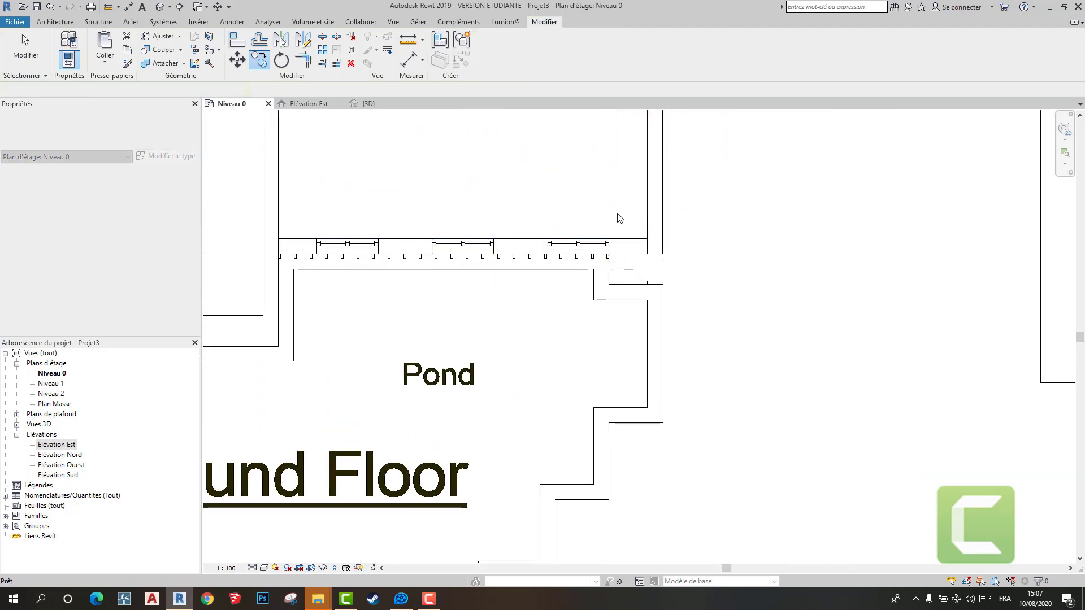
# - Hide the exterior wall opposite the pond-side wall in the Niveau 0 plan to expose the drawn window openings
pyautogui.scroll(-4, 618, 221)
pyautogui.scroll(4, 562, 164)
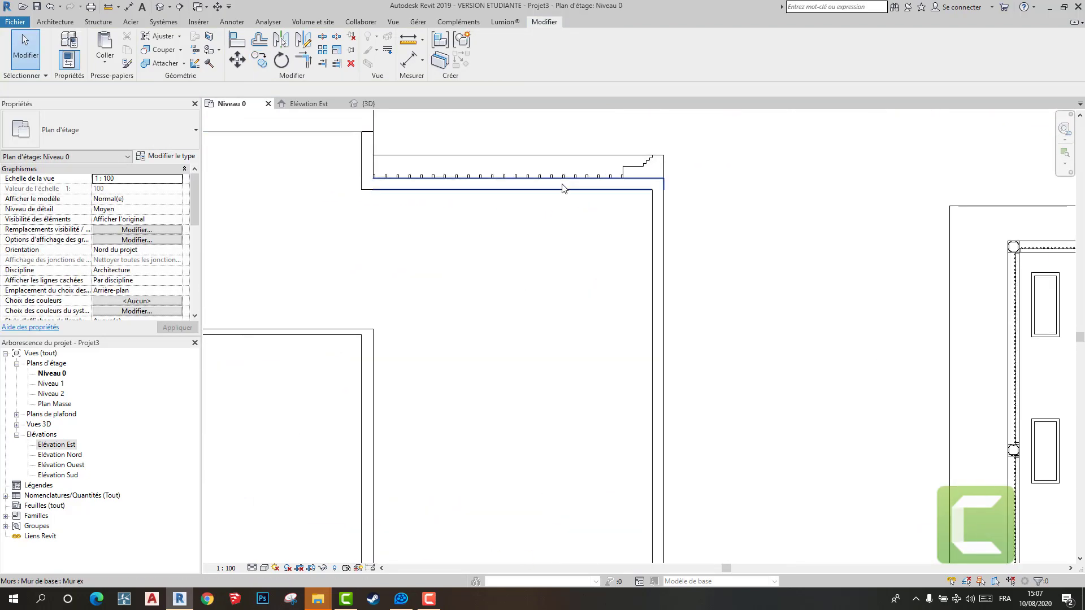
pyautogui.click(591, 188)
pyautogui.rightClick(590, 188)
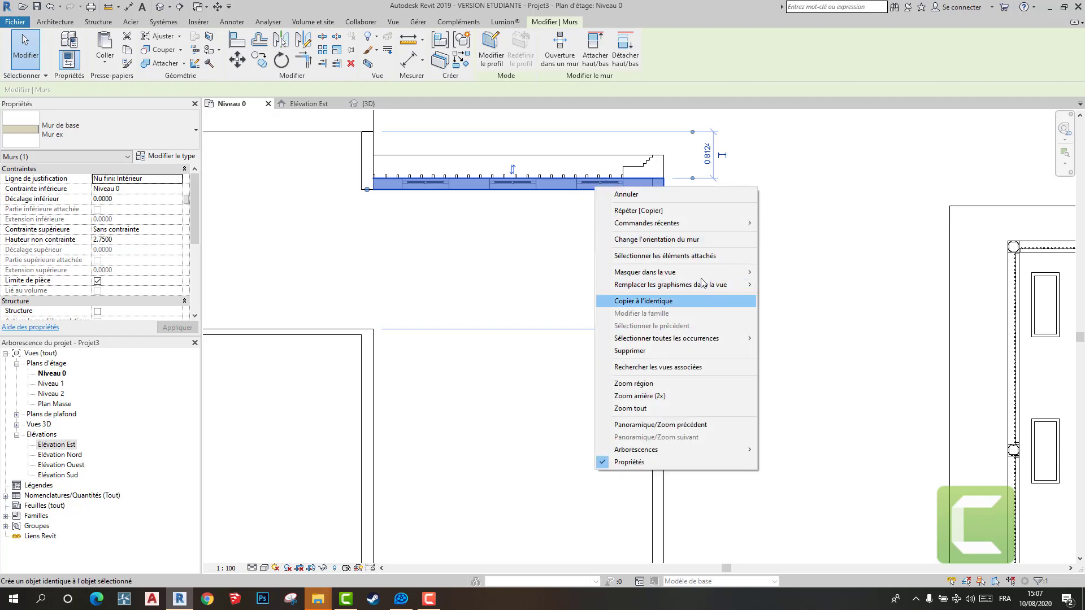
pyautogui.moveTo(740, 272)
pyautogui.click(785, 272)
pyautogui.scroll(-4, 521, 317)
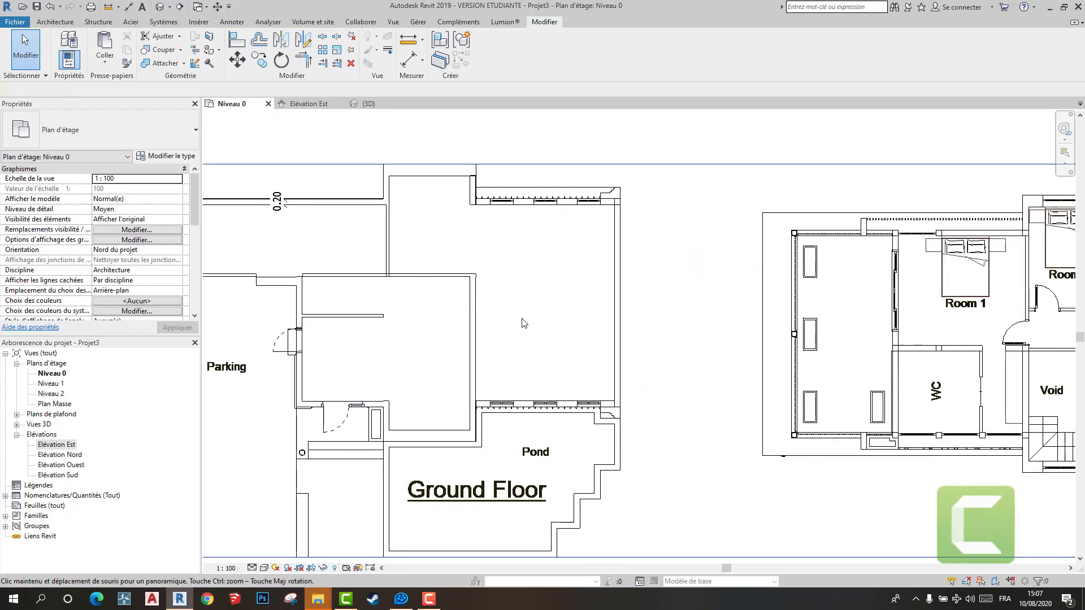
# - Copy all three complete pond-side windows to the matching openings in the opposite exterior wall
pyautogui.moveTo(629, 457); pyautogui.dragTo(630, 457)
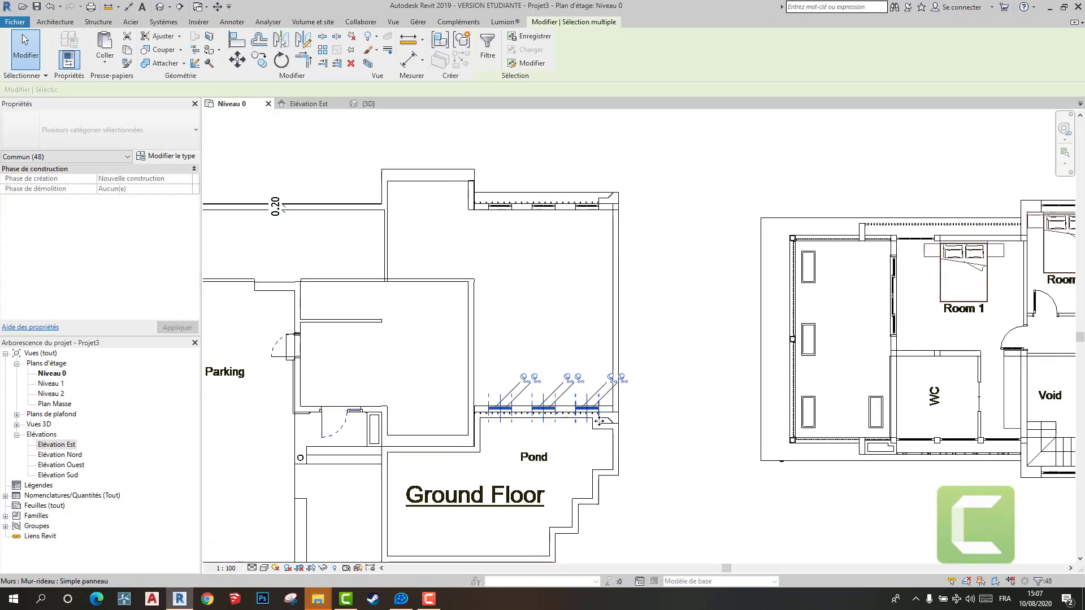
pyautogui.scroll(6, 599, 419)
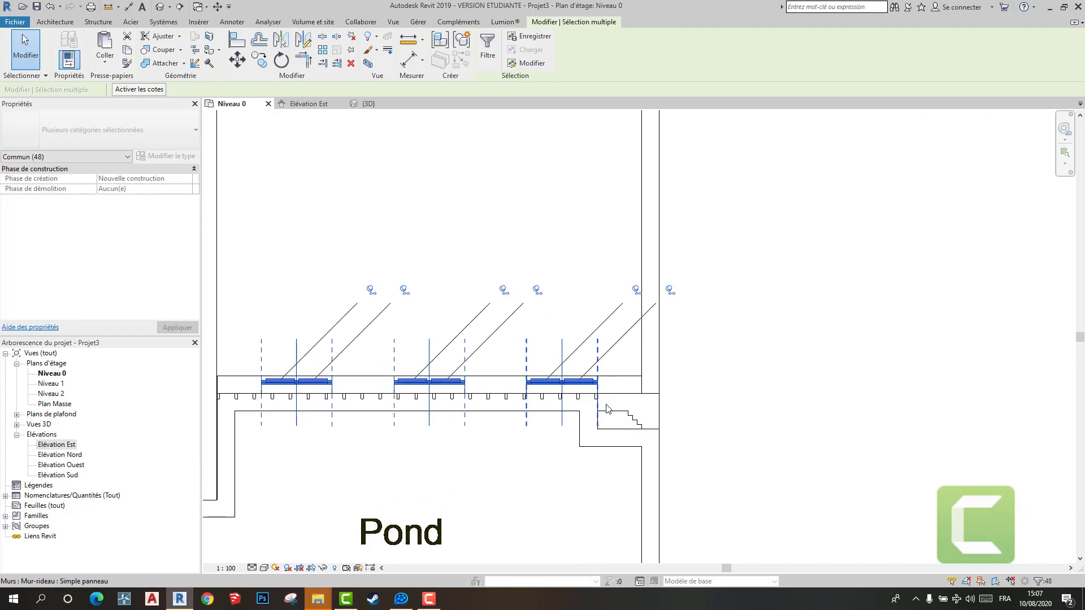
pyautogui.click(260, 66)
pyautogui.scroll(2, 609, 368)
pyautogui.click(608, 380)
pyautogui.scroll(-3, 622, 257)
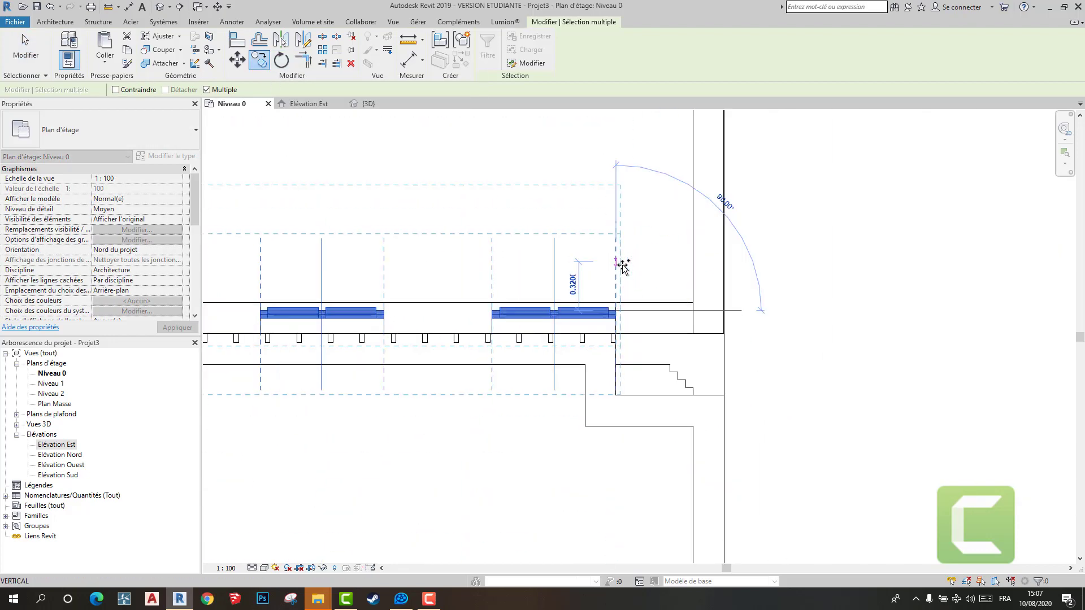
pyautogui.scroll(-4, 622, 265)
pyautogui.scroll(4, 603, 277)
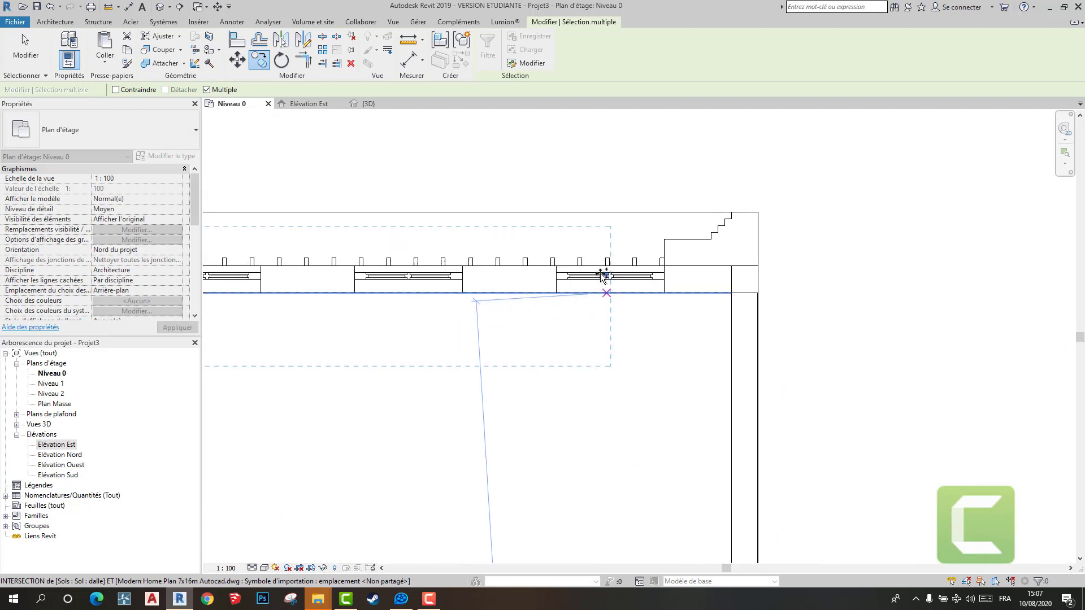
pyautogui.scroll(2, 602, 277)
pyautogui.click(697, 261)
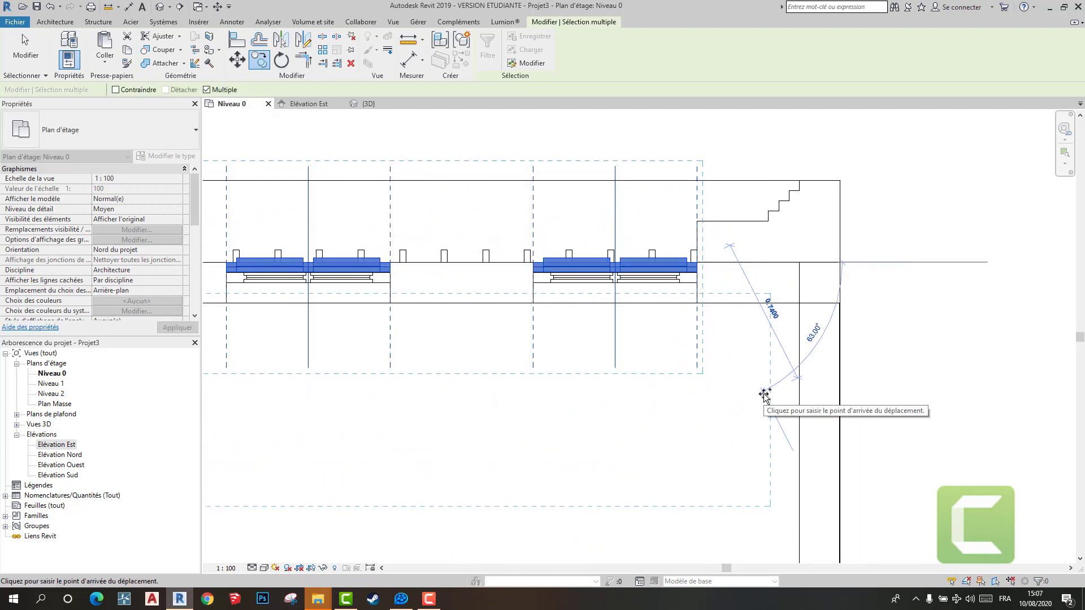
pyautogui.rightClick(738, 360)
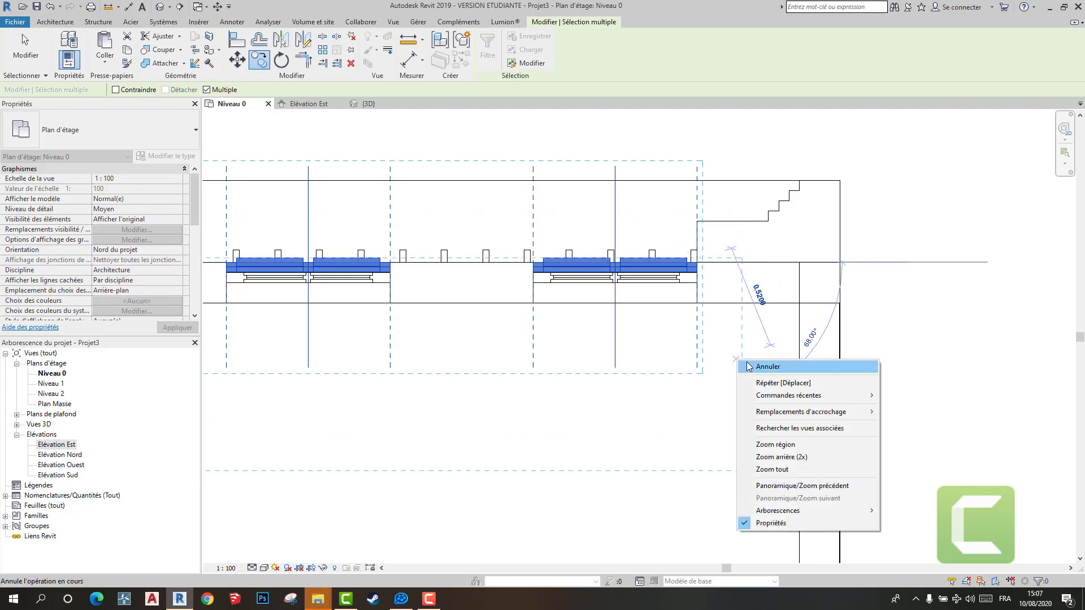
pyautogui.click(756, 367)
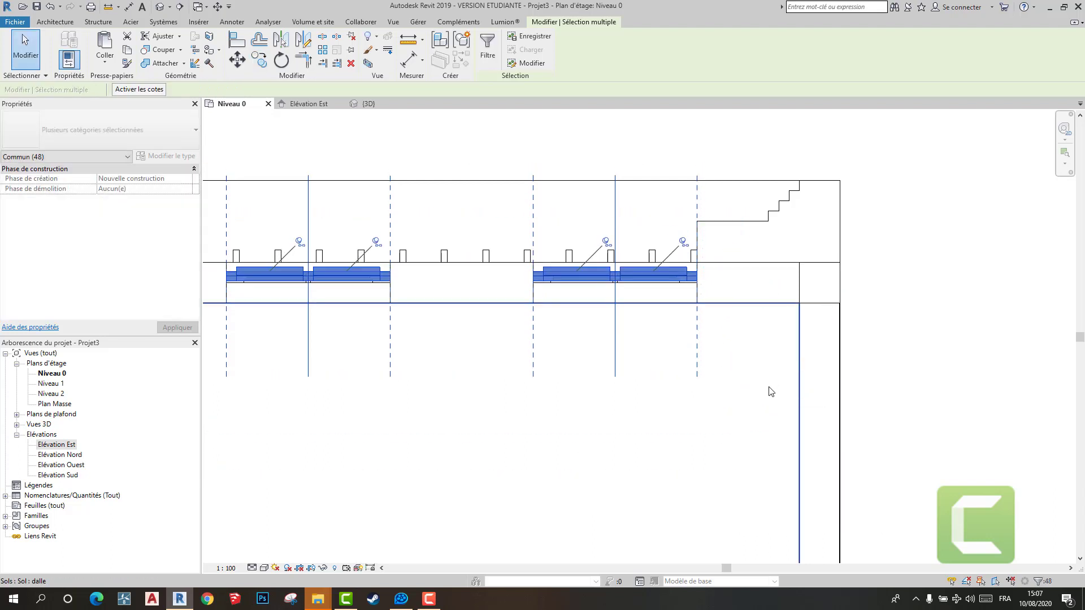
# - Nudge the three copied windows onto the drawn window lines inside the wall thickness and check them in the 3D view
pyautogui.press('Up')
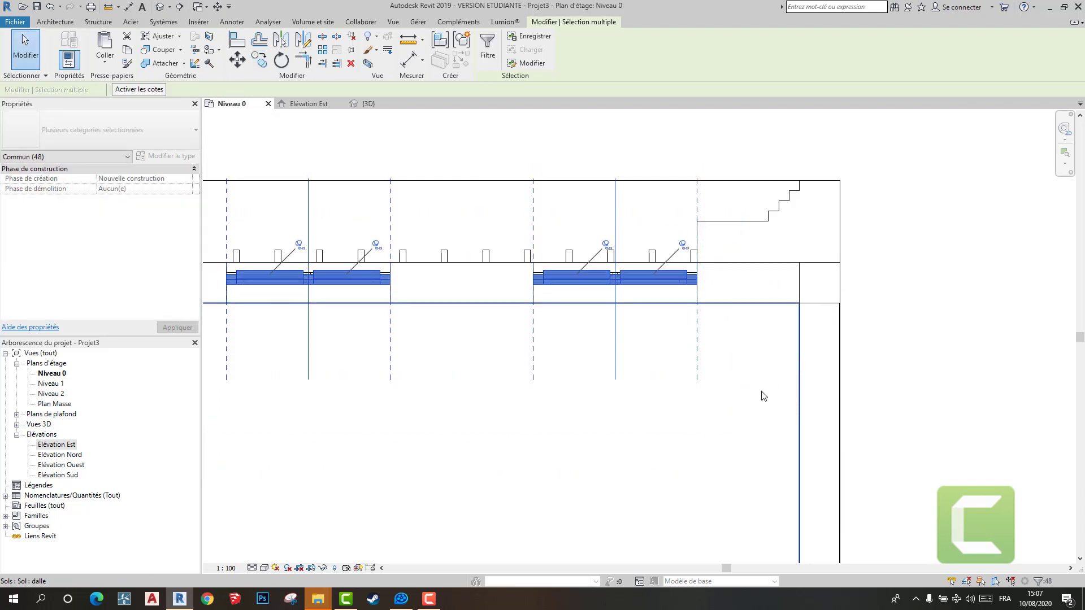
pyautogui.click(564, 298)
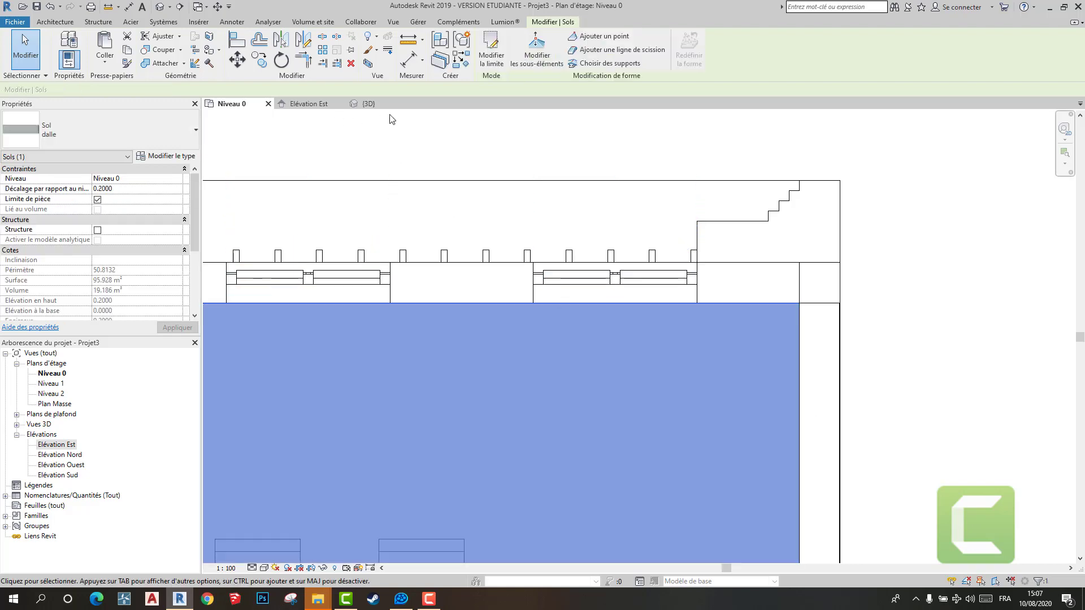
pyautogui.click(366, 103)
pyautogui.keyDown('shift'); pyautogui.moveTo(453, 166); pyautogui.dragTo(616, 269, button='middle'); pyautogui.keyUp('shift')
pyautogui.press('Escape')
pyautogui.scroll(2, 616, 269)
pyautogui.scroll(-4, 641, 301)
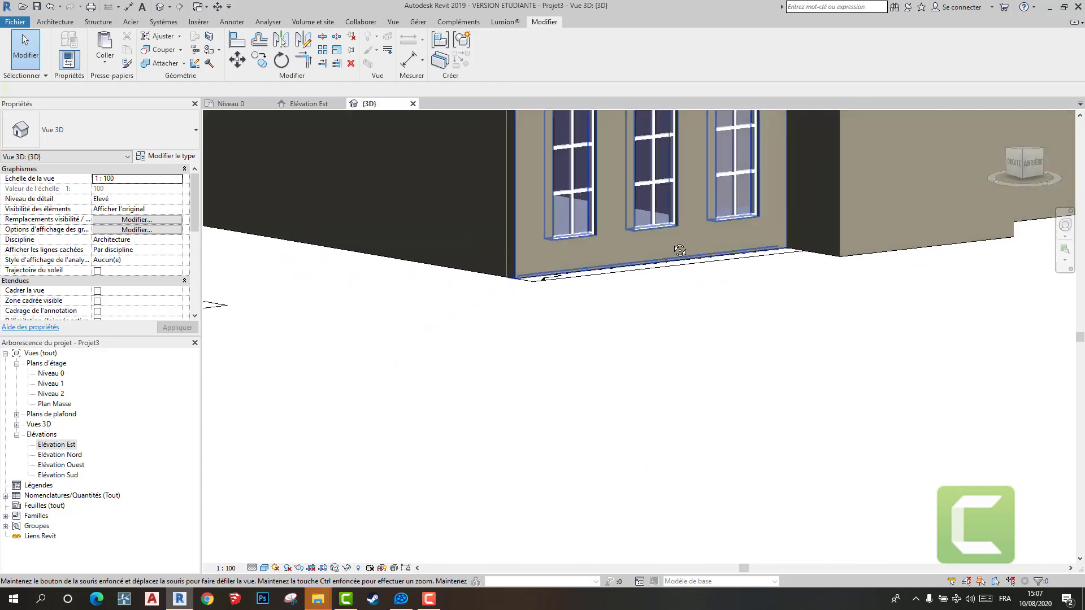
pyautogui.keyDown('shift'); pyautogui.moveTo(660, 299); pyautogui.dragTo(836, 314, button='middle'); pyautogui.keyUp('shift')
# - Delete the 0.20 thickness dimension on the long exterior wall above the parking in the Niveau 0 plan
pyautogui.click(219, 104)
pyautogui.scroll(4, 548, 241)
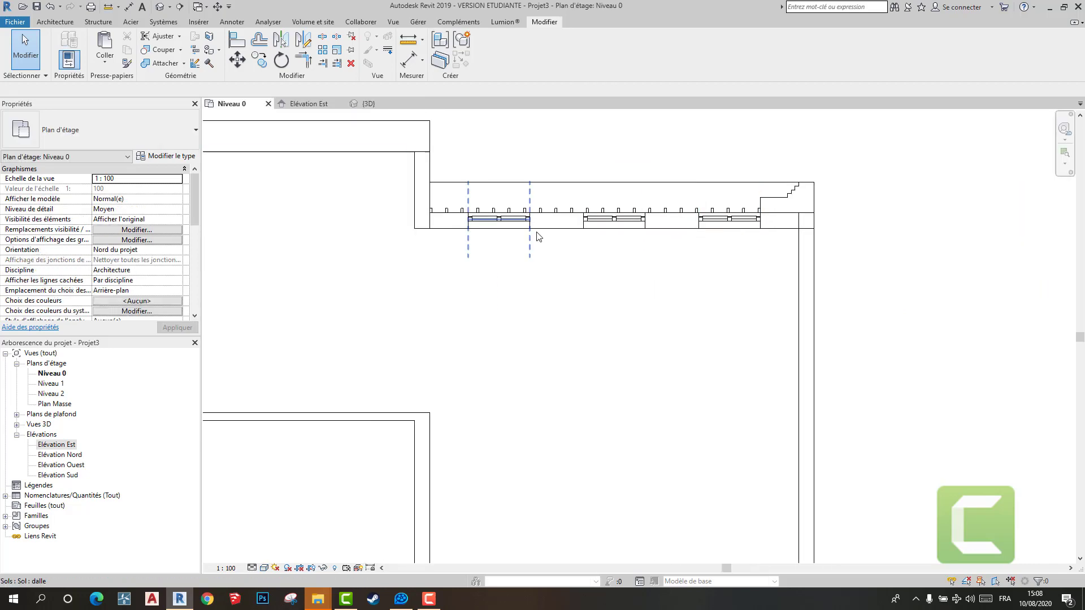
pyautogui.click(544, 225)
pyautogui.scroll(3, 616, 250)
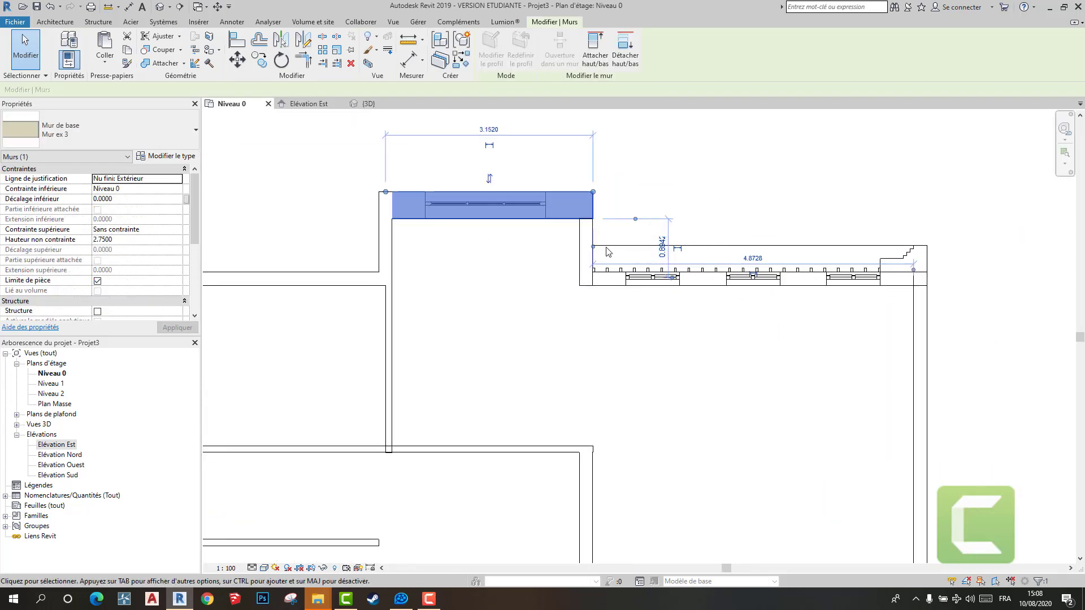
pyautogui.scroll(-4, 704, 251)
pyautogui.moveTo(703, 251); pyautogui.dragTo(777, 250, button='middle')
pyautogui.press('Escape')
pyautogui.click(496, 264)
pyautogui.scroll(3, 440, 260)
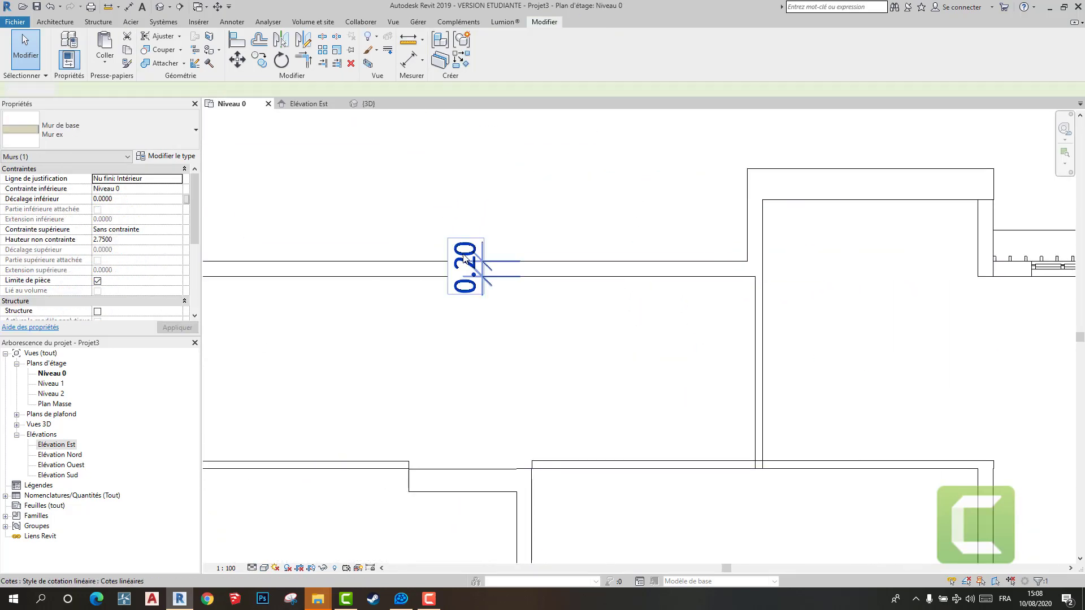
pyautogui.press('Escape')
pyautogui.click(464, 256)
pyautogui.press('Delete')
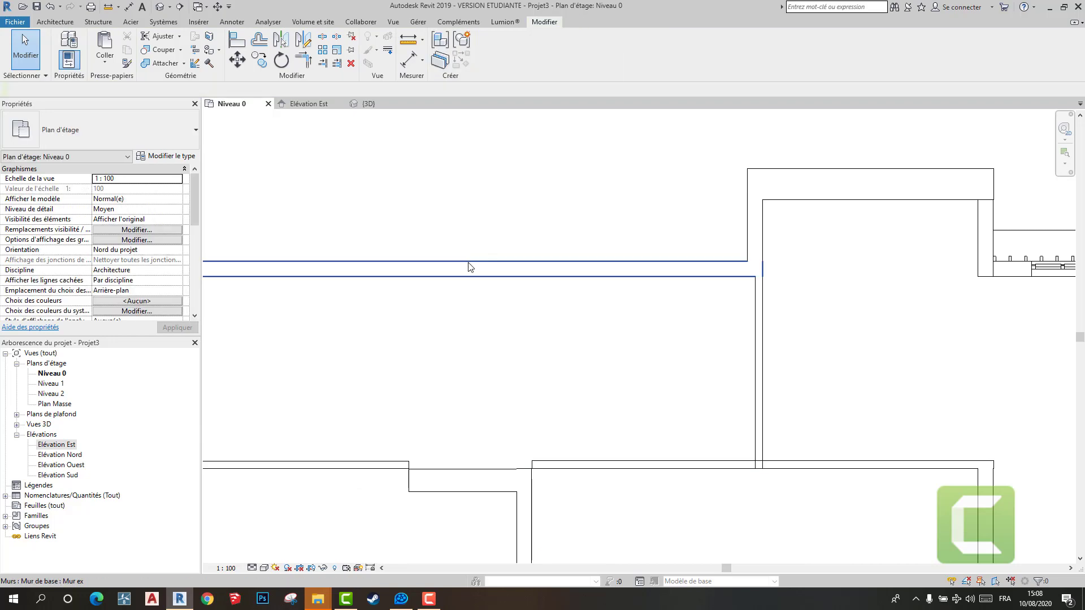
pyautogui.scroll(-3, 591, 263)
pyautogui.click(641, 267)
pyautogui.scroll(4, 814, 269)
pyautogui.press('Escape')
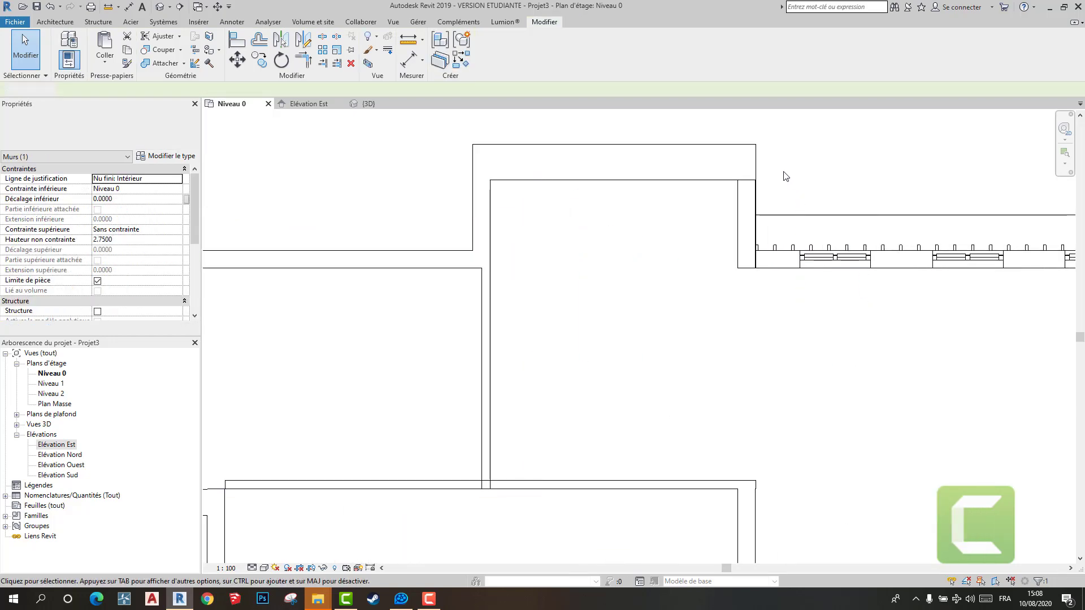
pyautogui.moveTo(780, 169); pyautogui.dragTo(902, 346)
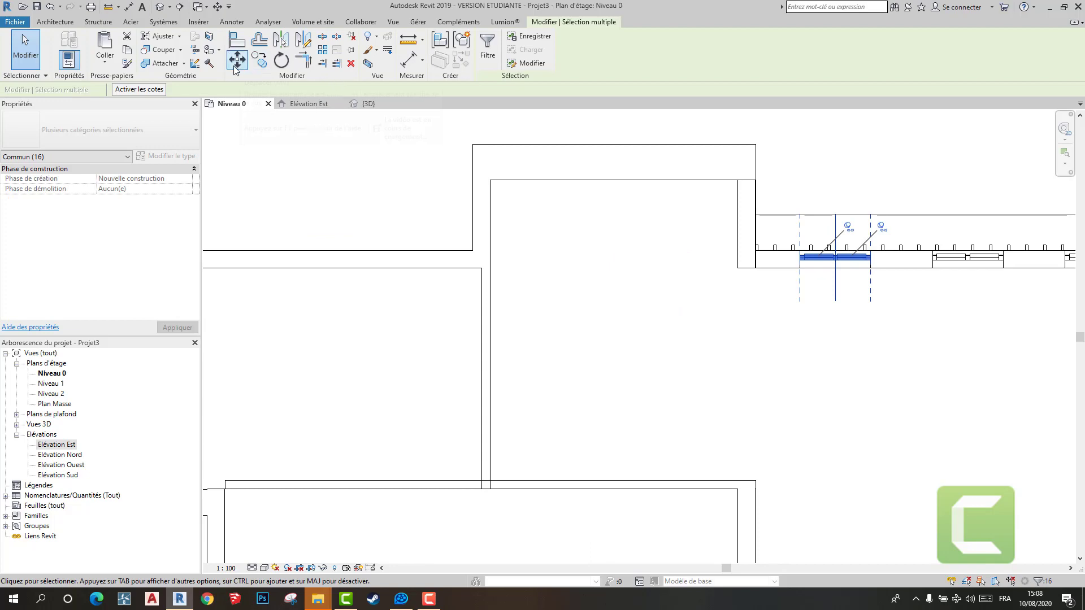
pyautogui.click(257, 65)
pyautogui.scroll(3, 806, 265)
pyautogui.click(790, 251)
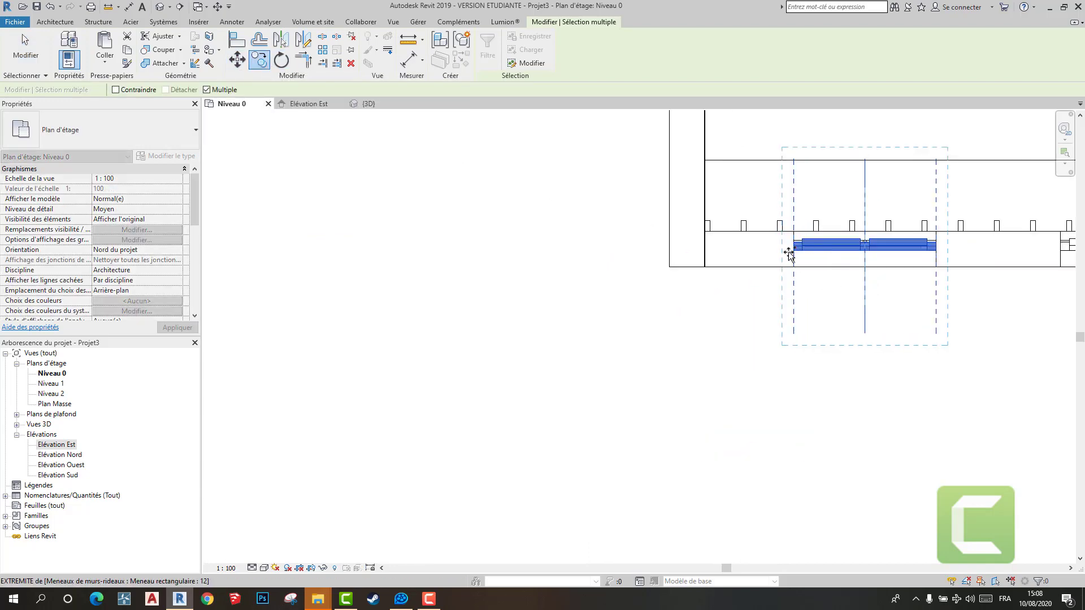
pyautogui.scroll(-2, 429, 283)
pyautogui.scroll(-2, 832, 223)
pyautogui.moveTo(548, 221); pyautogui.dragTo(697, 220, button='middle')
pyautogui.scroll(-2, 697, 221)
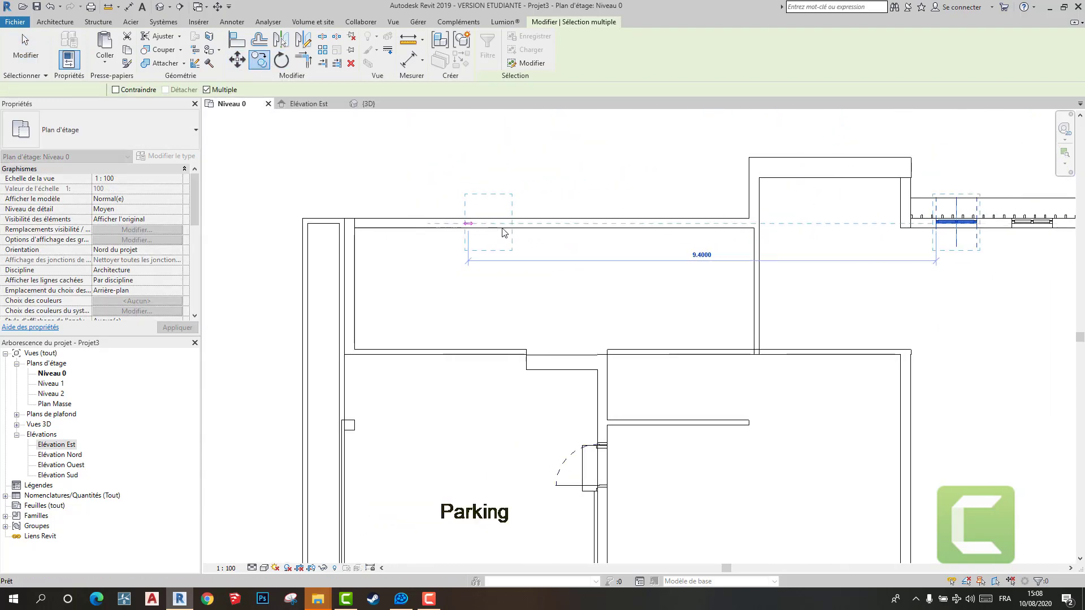
pyautogui.press('Escape')
pyautogui.press('Escape')
# - Hide the long exterior wall above the parking in the Niveau 0 plan to expose its drawn window openings
pyautogui.click(519, 219)
pyautogui.rightClick(519, 218)
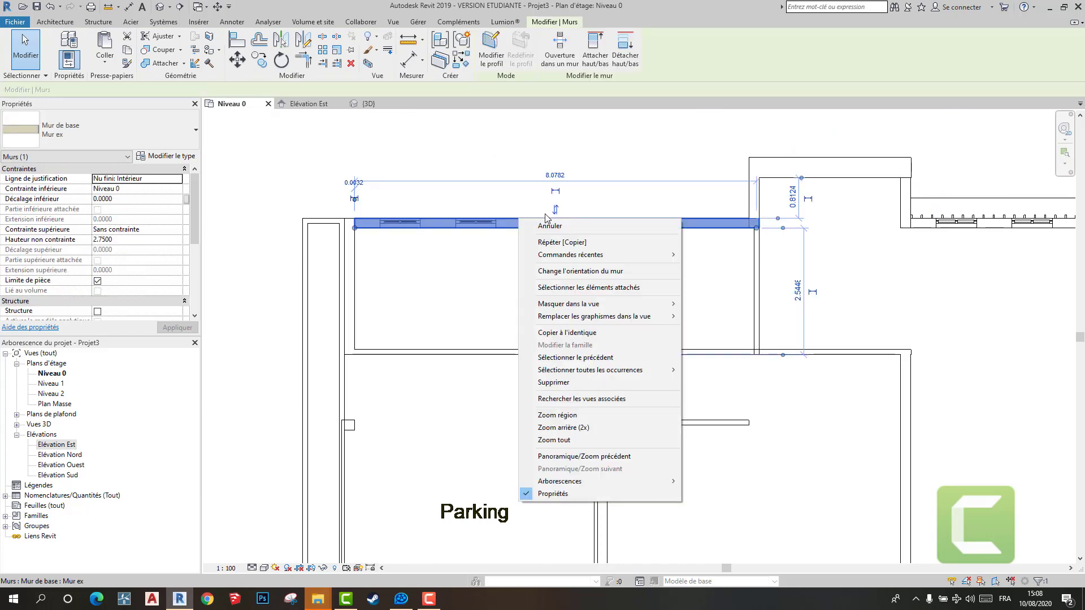
pyautogui.moveTo(674, 304)
pyautogui.click(714, 301)
pyautogui.scroll(-2, 714, 296)
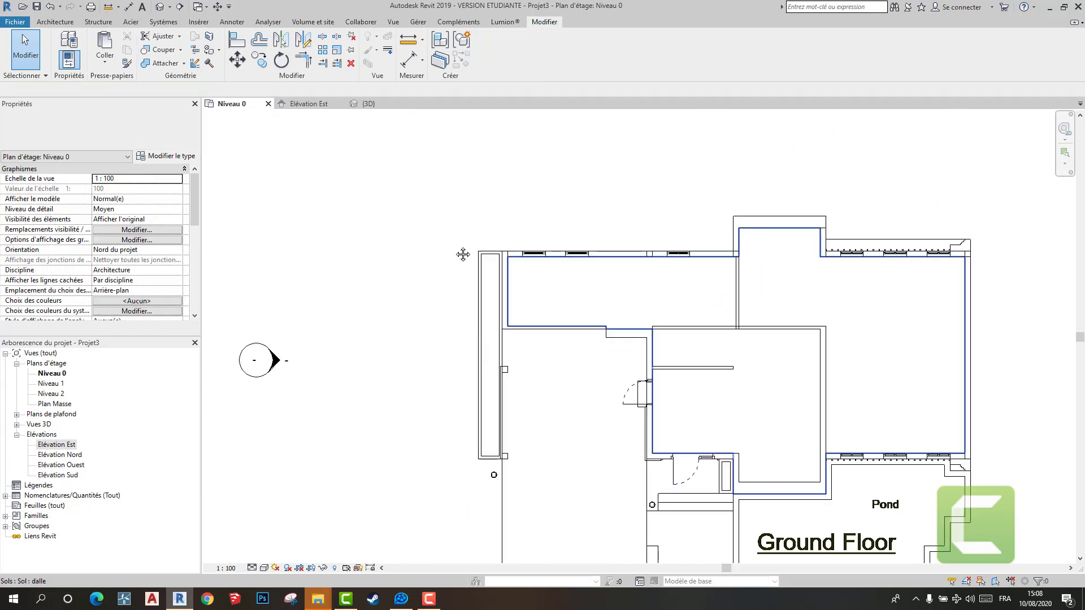
# - Try to copy the mullioned window nearest the projecting bay in the dining wall to the Pantry opening of the long exterior wall
pyautogui.moveTo(462, 254); pyautogui.dragTo(401, 223, button='middle')
pyautogui.scroll(4, 532, 174)
pyautogui.moveTo(571, 251); pyautogui.dragTo(575, 254)
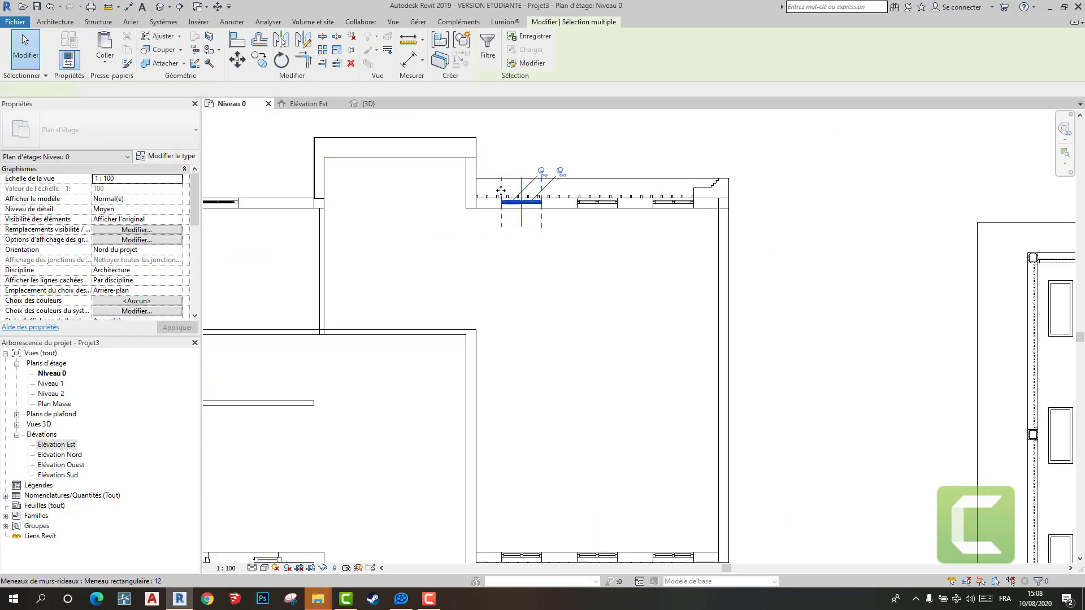
pyautogui.scroll(4, 500, 192)
pyautogui.click(259, 60)
pyautogui.scroll(6, 520, 204)
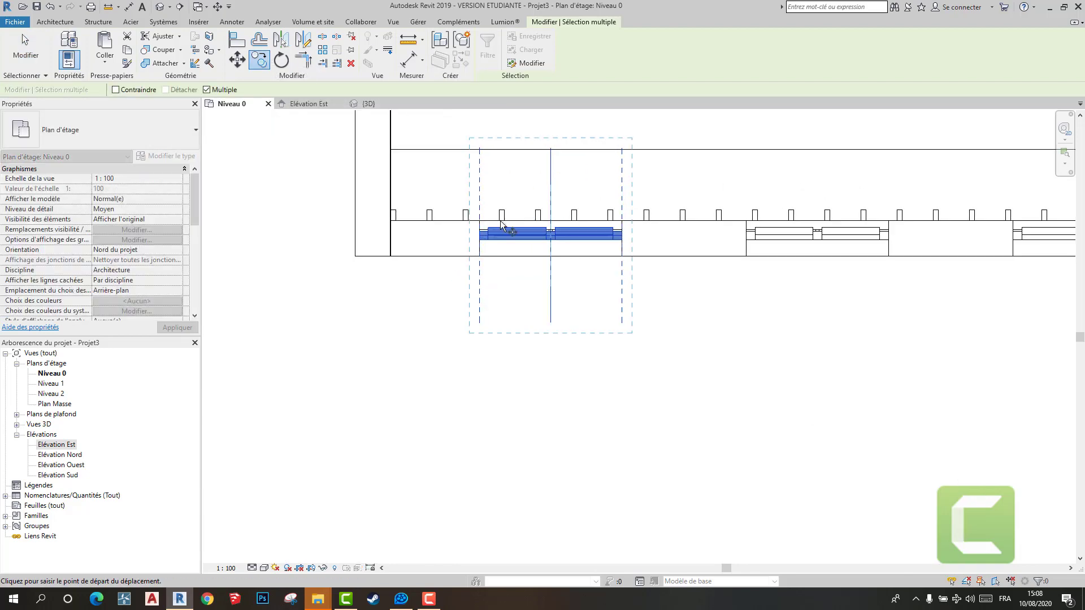
pyautogui.scroll(-10, 758, 220)
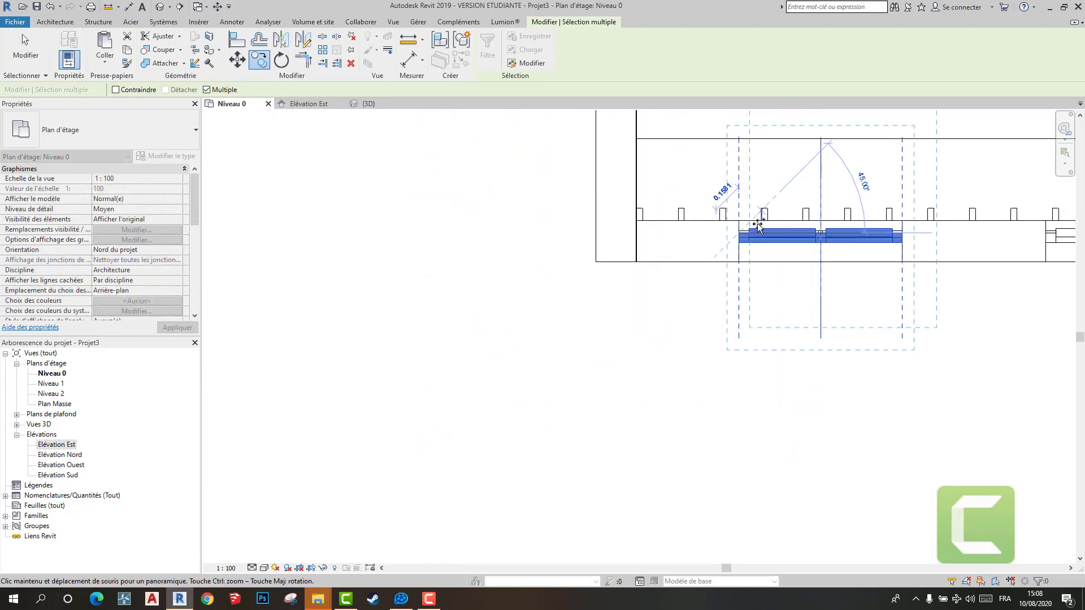
pyautogui.scroll(4, 405, 259)
pyautogui.scroll(4, 322, 259)
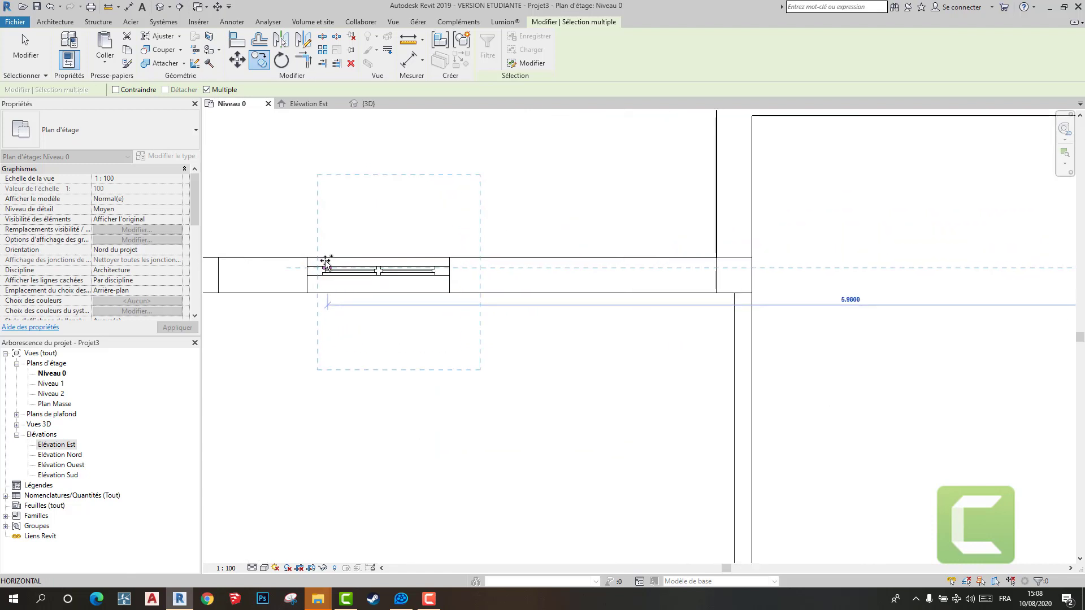
pyautogui.scroll(4, 288, 268)
pyautogui.scroll(3, 285, 265)
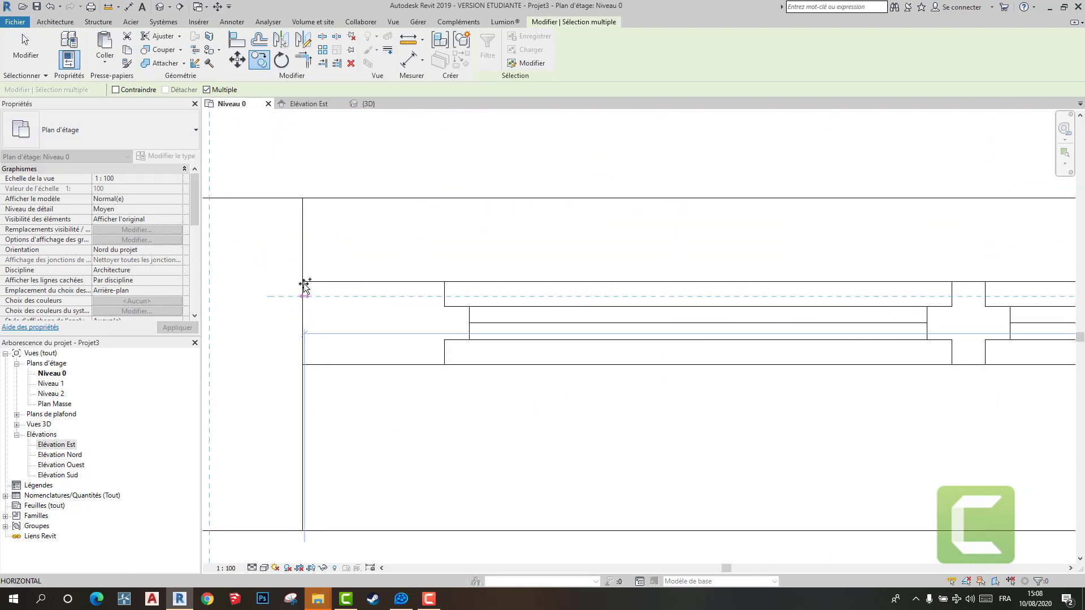
pyautogui.click(301, 283)
pyautogui.scroll(-5, 351, 299)
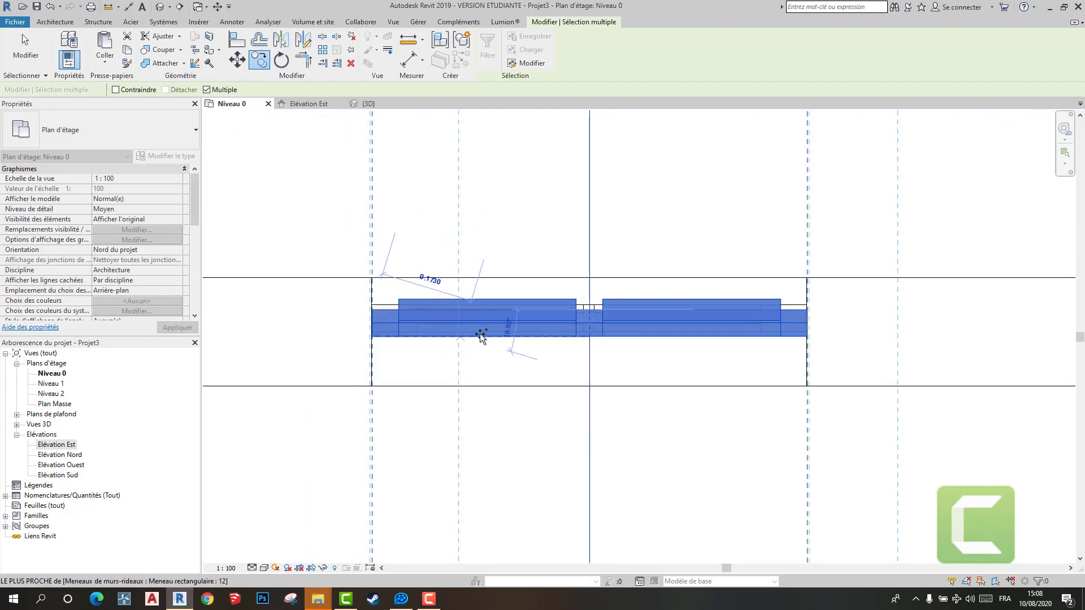
pyautogui.press('Escape')
pyautogui.press('Escape')
pyautogui.scroll(5, 707, 384)
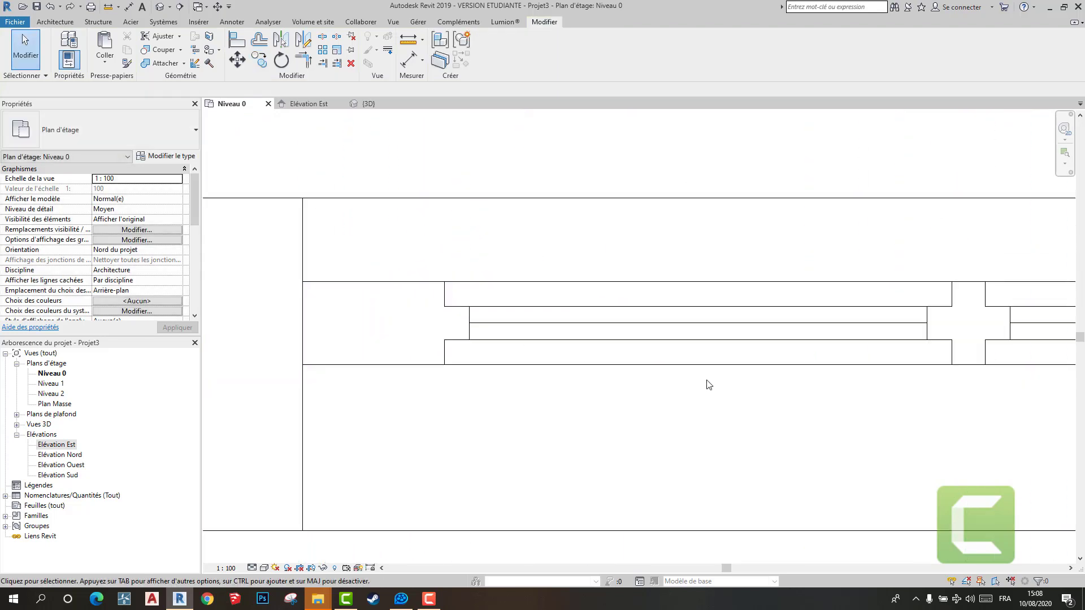
# - Copy the complete window nearest the projecting bay in the dining wall, from its corner, to the Pantry opening of the long exterior wall
pyautogui.scroll(-9, 701, 369)
pyautogui.moveTo(582, 369); pyautogui.dragTo(346, 308, button='middle')
pyautogui.scroll(-6, 378, 322)
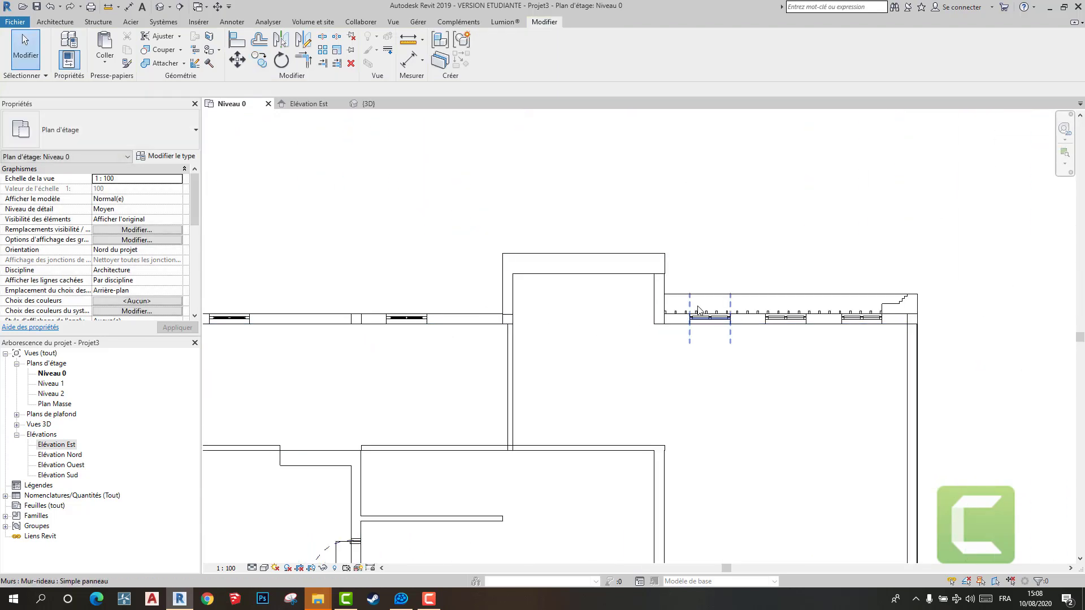
pyautogui.scroll(4, 697, 302)
pyautogui.moveTo(816, 463); pyautogui.dragTo(817, 464)
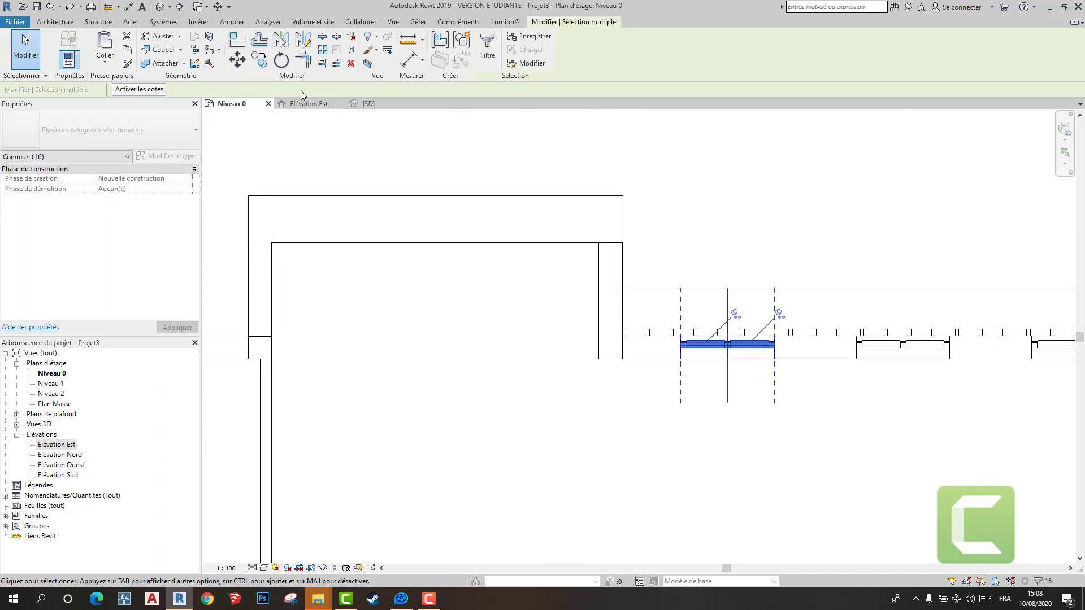
pyautogui.click(258, 59)
pyautogui.scroll(5, 672, 343)
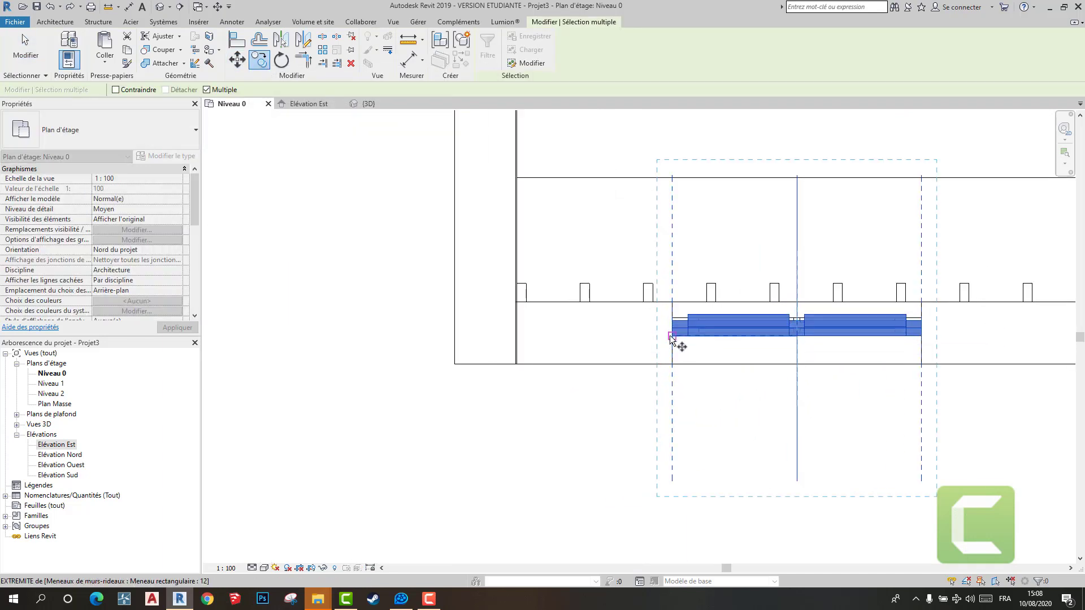
pyautogui.click(670, 337)
pyautogui.scroll(-6, 562, 283)
pyautogui.scroll(5, 656, 356)
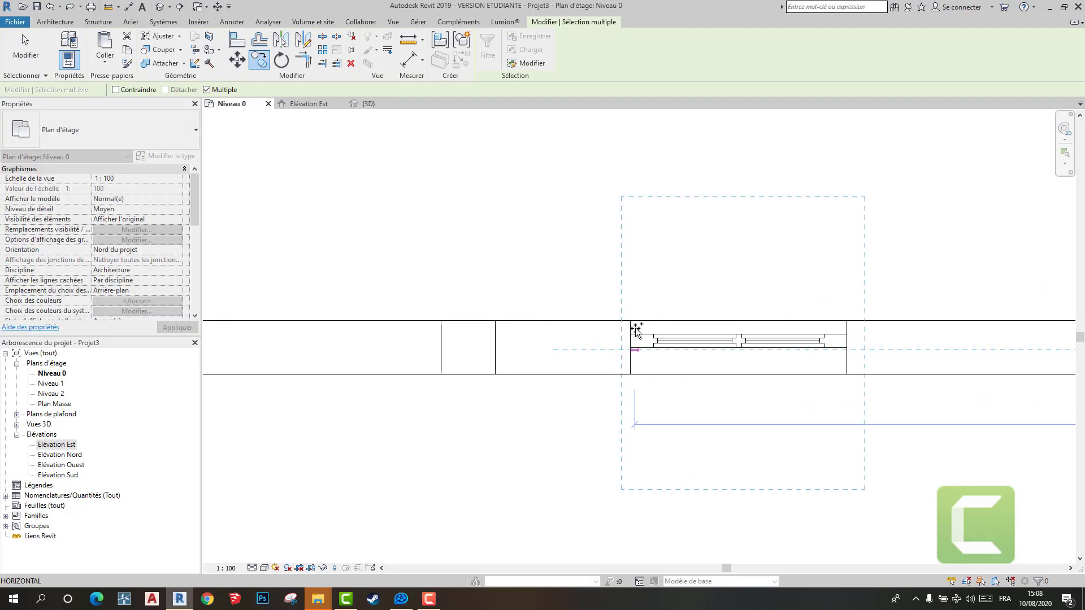
pyautogui.scroll(2, 635, 330)
pyautogui.click(629, 355)
pyautogui.press('Escape')
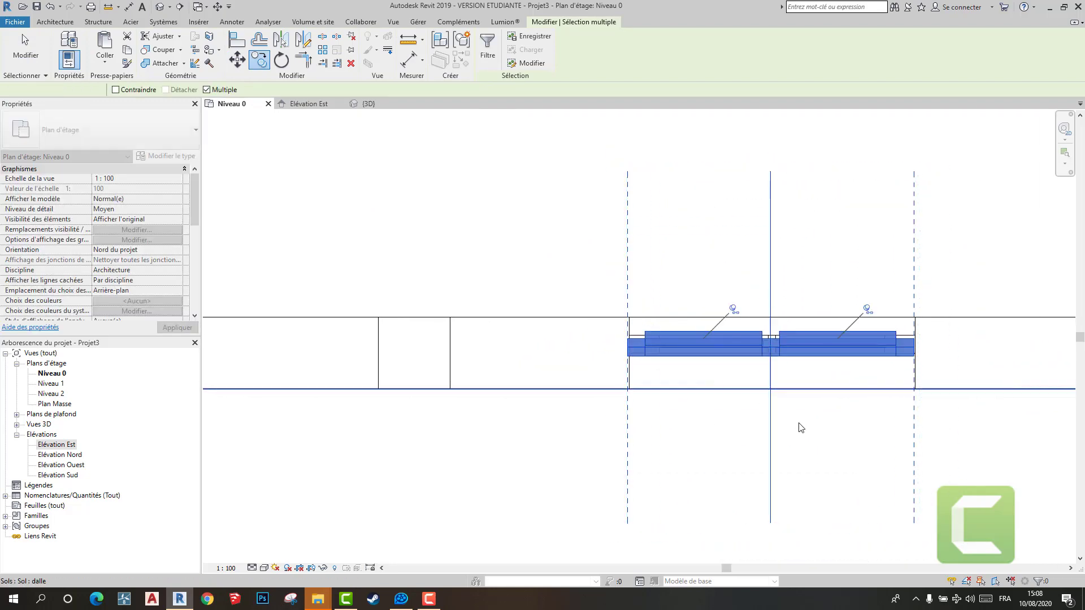
pyautogui.press('Escape')
pyautogui.moveTo(706, 394); pyautogui.dragTo(520, 370, button='middle')
pyautogui.scroll(1, 519, 370)
pyautogui.moveTo(396, 218); pyautogui.dragTo(819, 469)
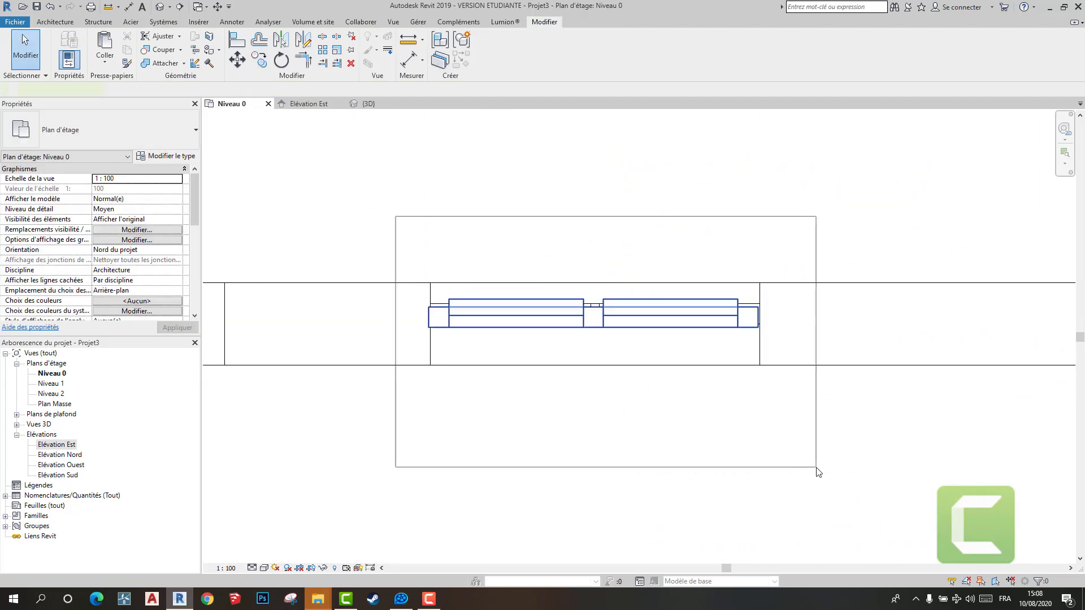
pyautogui.scroll(5, 606, 374)
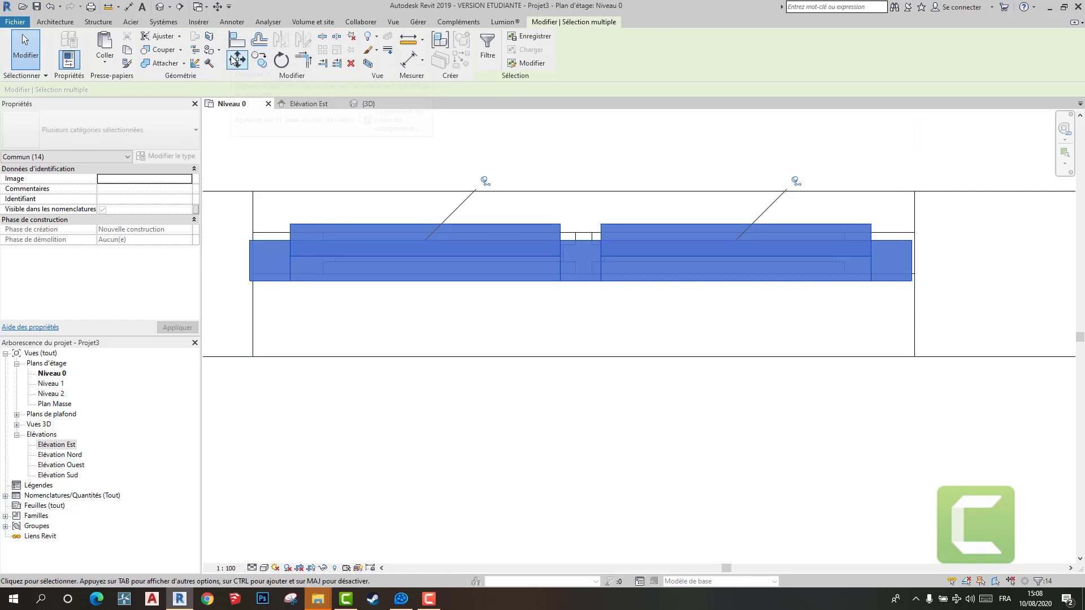
pyautogui.click(232, 58)
pyautogui.scroll(4, 243, 227)
pyautogui.click(256, 254)
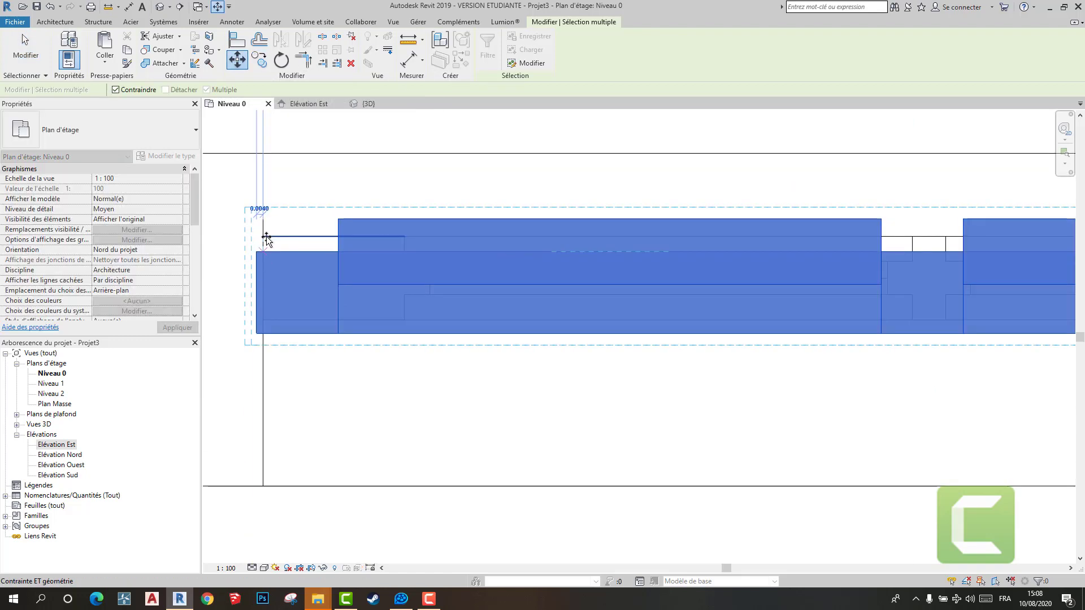
pyautogui.press('Escape')
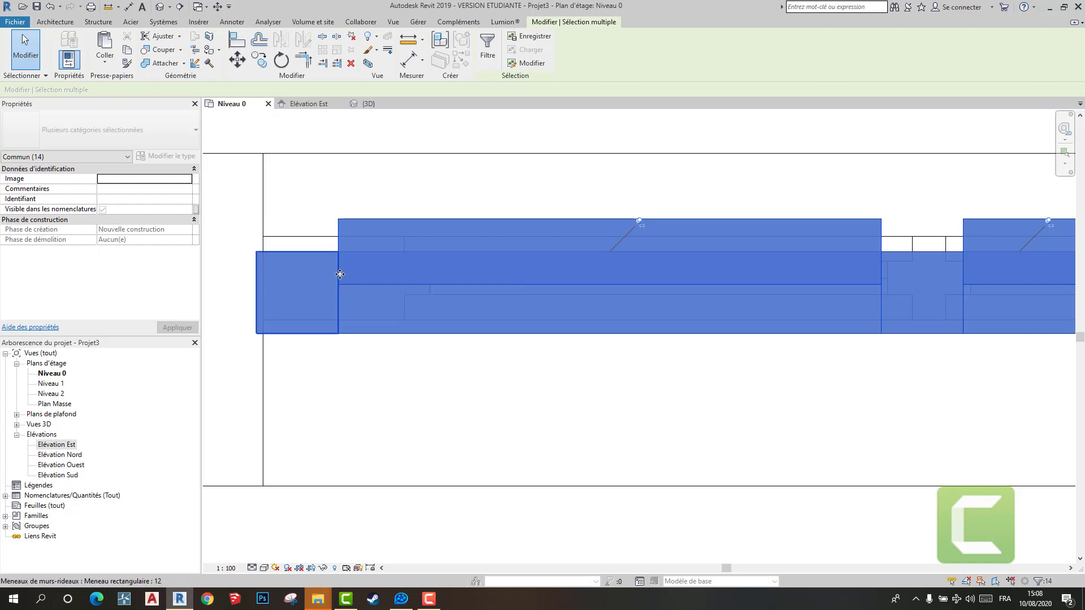
pyautogui.click(543, 422)
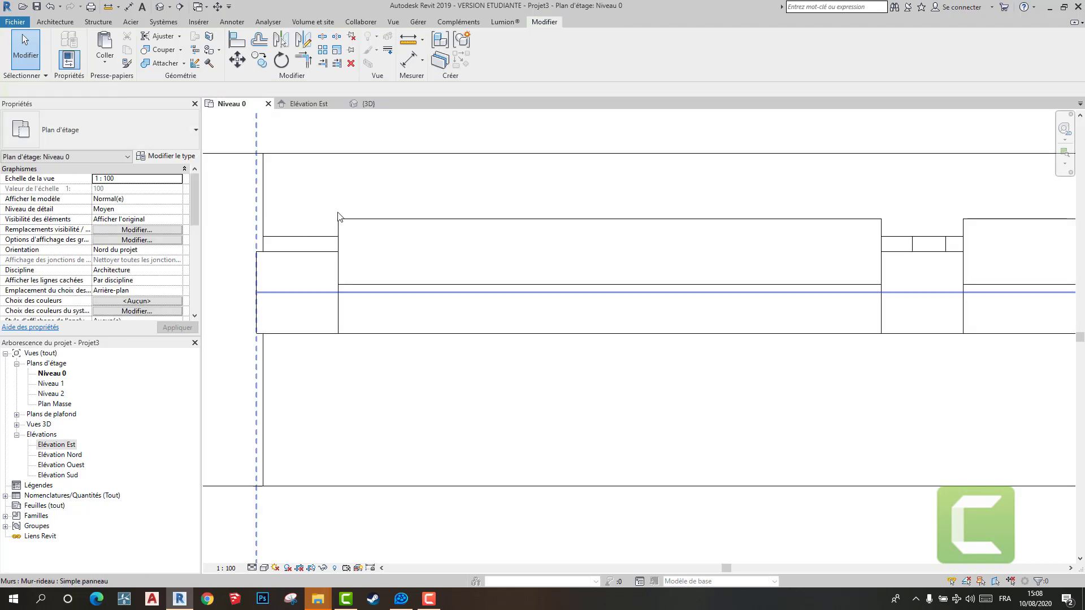
pyautogui.scroll(-2, 536, 367)
pyautogui.moveTo(339, 180); pyautogui.dragTo(1072, 483)
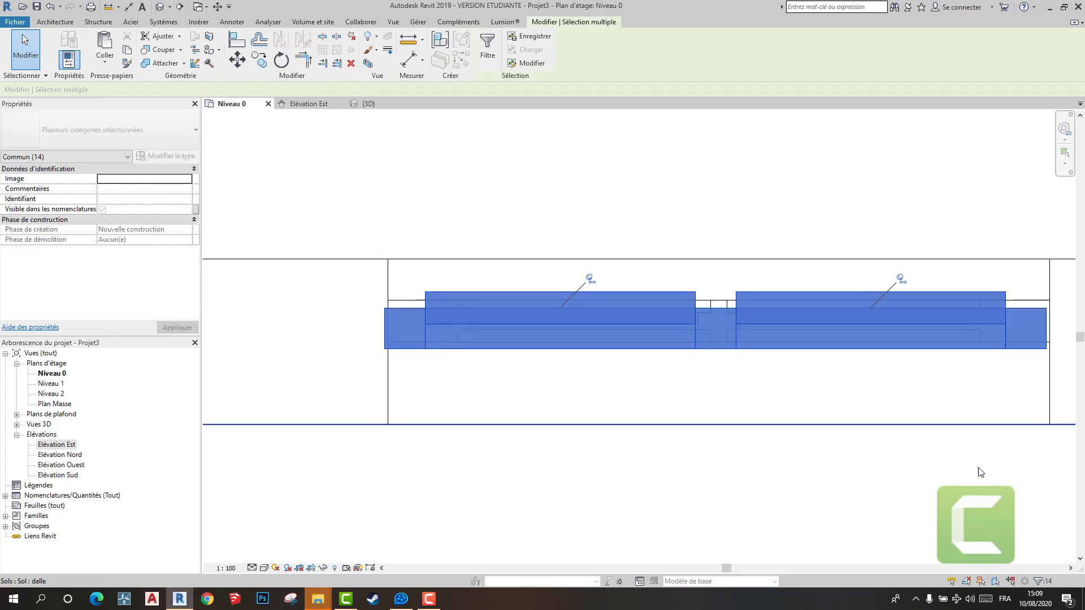
pyautogui.scroll(-3, 494, 283)
pyautogui.click(422, 191)
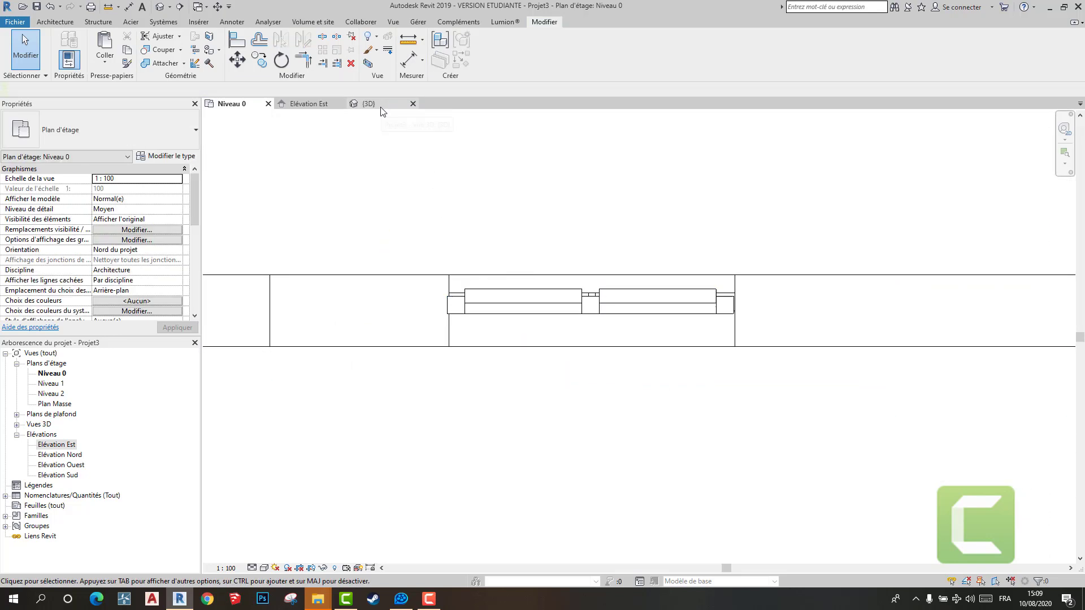
# - Inspect the copied Pantry window and the dining windows on the rear facade in the 3D view
pyautogui.click(374, 105)
pyautogui.scroll(-2, 469, 238)
pyautogui.keyDown('shift'); pyautogui.moveTo(653, 237); pyautogui.dragTo(1008, 210, button='middle'); pyautogui.keyUp('shift')
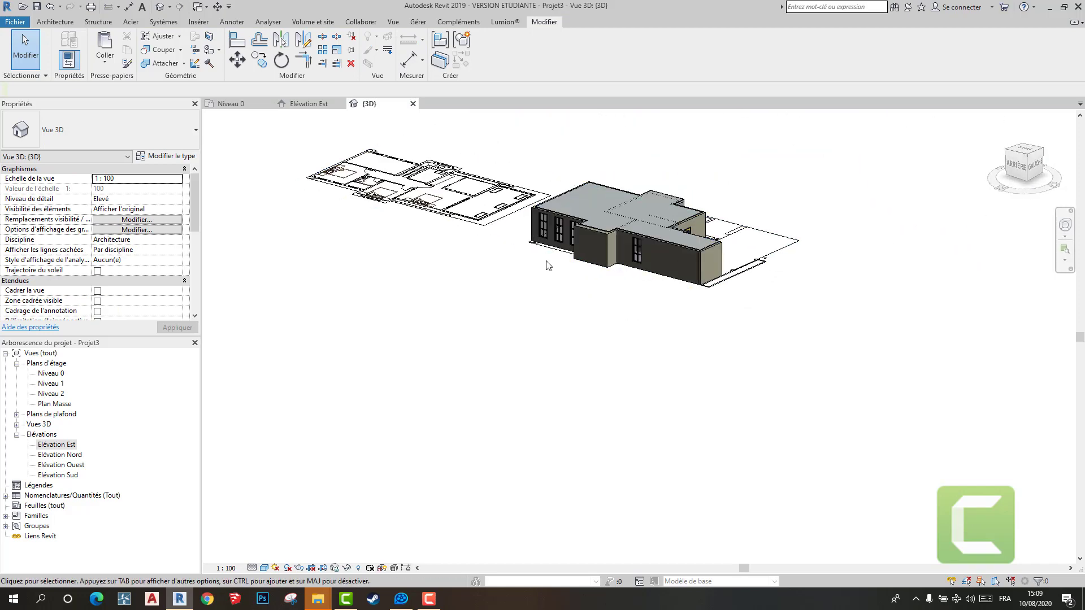
pyautogui.scroll(5, 580, 238)
pyautogui.keyDown('shift'); pyautogui.moveTo(747, 260); pyautogui.dragTo(840, 213, button='middle'); pyautogui.keyUp('shift')
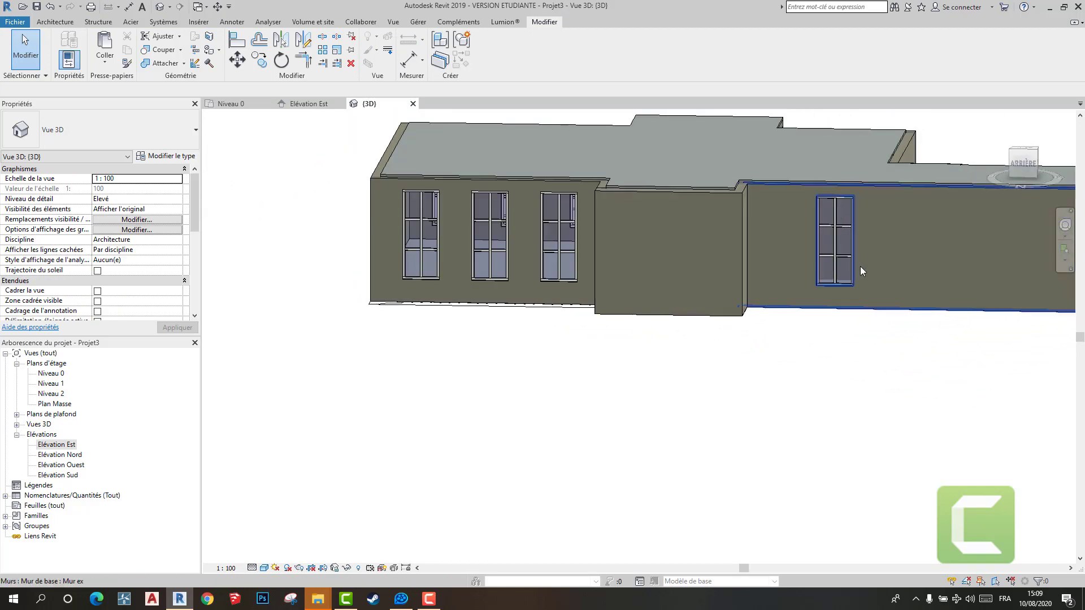
pyautogui.scroll(-2, 859, 271)
pyautogui.moveTo(859, 271); pyautogui.dragTo(646, 270, button='middle')
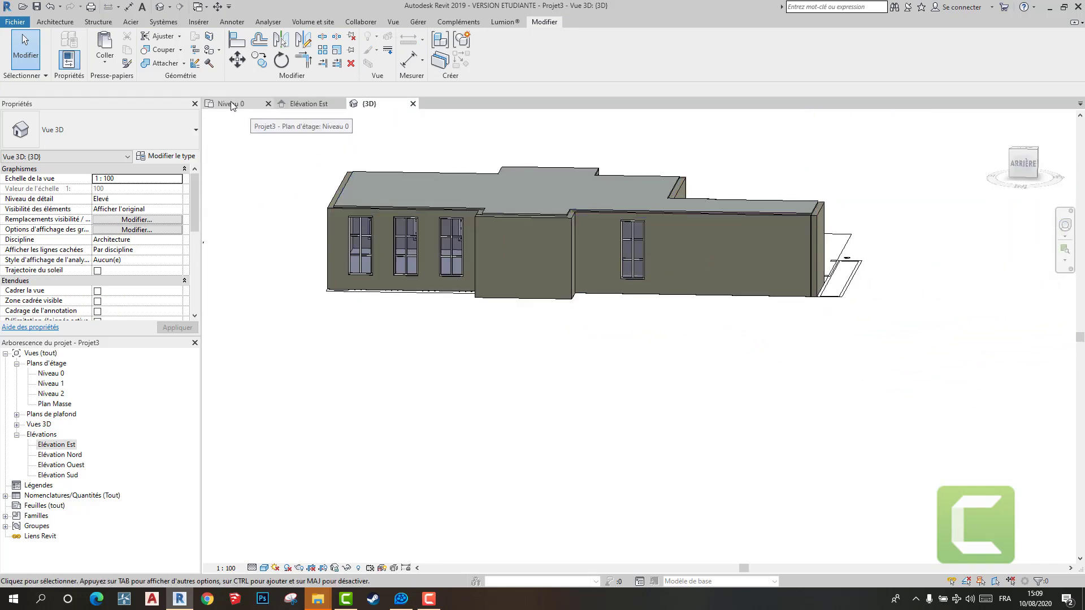
# - Copy the Pantry window, with the Constrain option off, to the Mad rm opening nearest the WC in the Niveau 0 plan
pyautogui.click(231, 105)
pyautogui.scroll(-3, 469, 280)
pyautogui.moveTo(394, 218); pyautogui.dragTo(654, 386)
pyautogui.press('c')
pyautogui.press('o')
pyautogui.scroll(3, 520, 266)
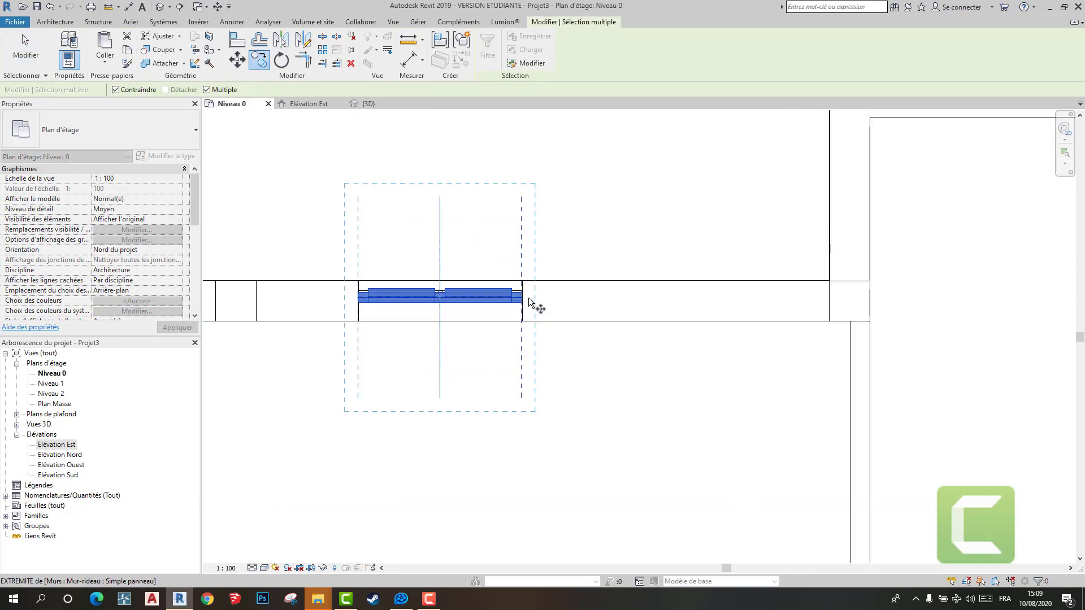
pyautogui.scroll(2, 529, 302)
pyautogui.click(522, 292)
pyautogui.scroll(-5, 408, 270)
pyautogui.moveTo(317, 277); pyautogui.dragTo(717, 286, button='middle')
pyautogui.scroll(-1, 446, 289)
pyautogui.moveTo(582, 329); pyautogui.dragTo(1003, 397, button='middle')
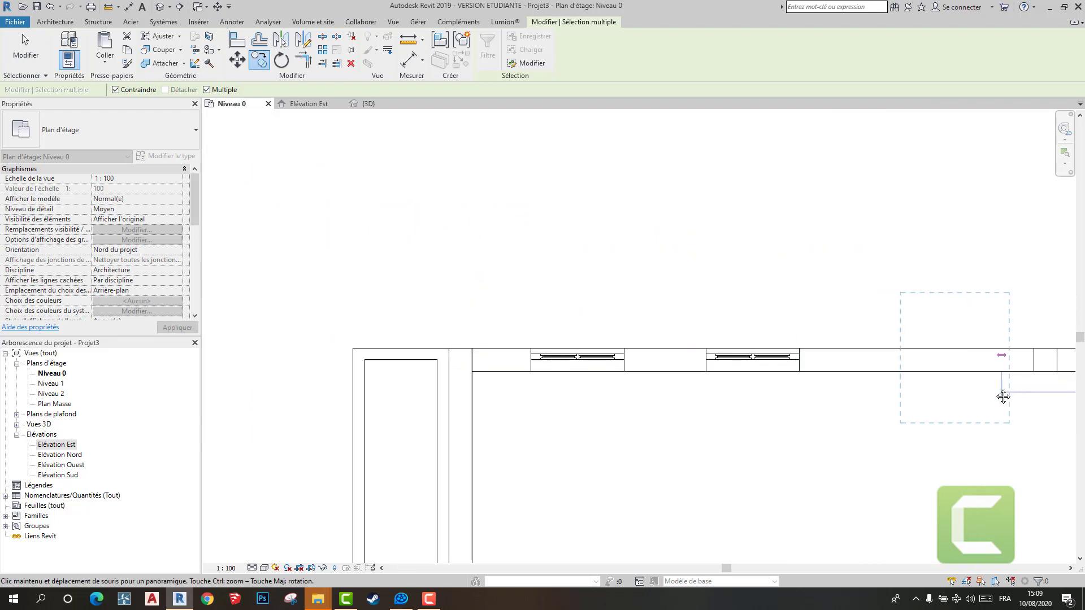
pyautogui.scroll(2, 757, 383)
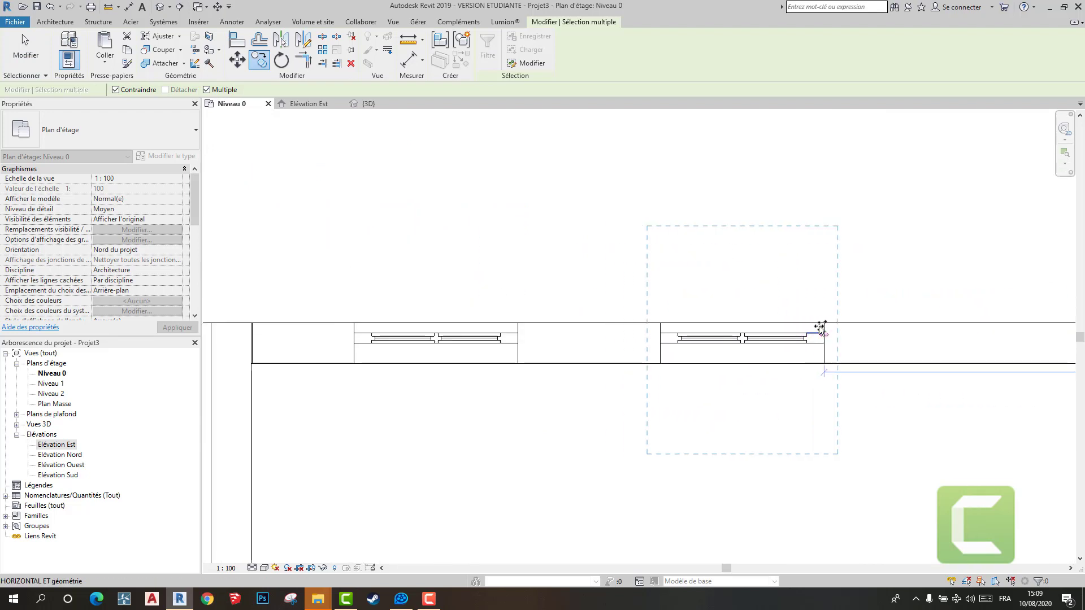
pyautogui.click(117, 90)
pyautogui.scroll(2, 824, 326)
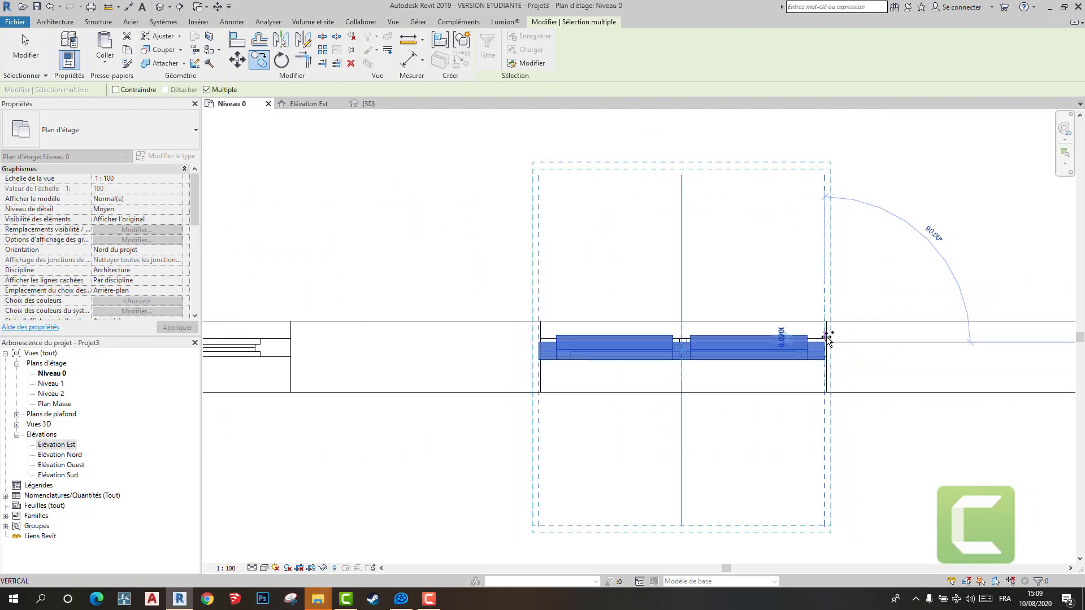
# - Place another copy of the Pantry window in the outermost Mad rm opening and finish copying
pyautogui.moveTo(263, 340); pyautogui.dragTo(578, 304, button='middle')
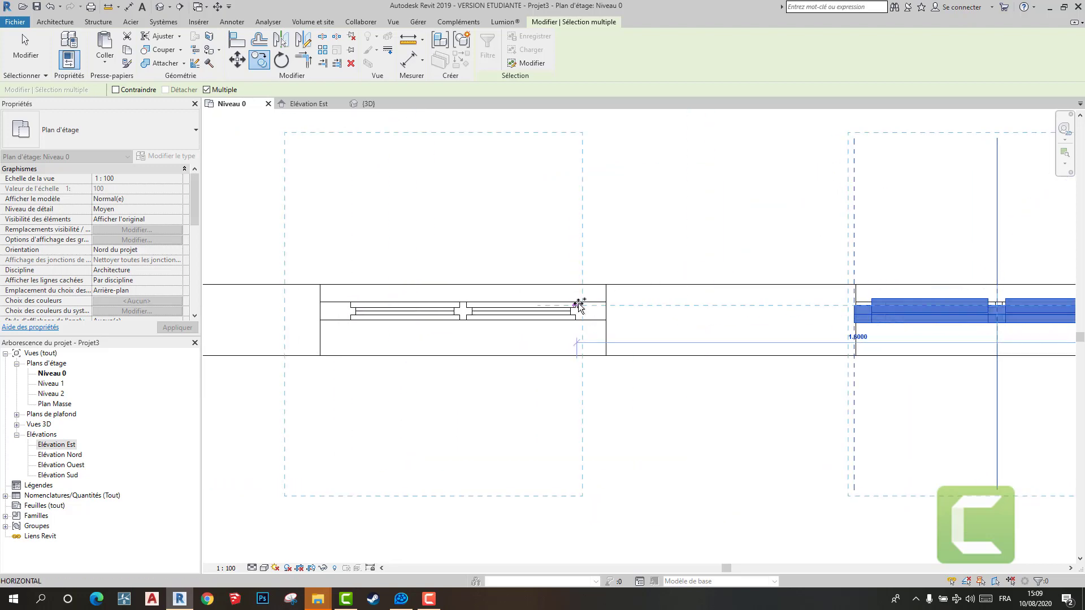
pyautogui.click(606, 303)
pyautogui.press('Escape')
pyautogui.press('Escape')
# - Check the copied Mad rm and Pantry windows in the 3D view and return to the Niveau 0 plan
pyautogui.scroll(-4, 614, 376)
pyautogui.moveTo(596, 388); pyautogui.dragTo(350, 341, button='middle')
pyautogui.click(368, 104)
pyautogui.keyDown('shift'); pyautogui.moveTo(508, 316); pyautogui.dragTo(762, 367, button='middle'); pyautogui.keyUp('shift')
pyautogui.click(229, 103)
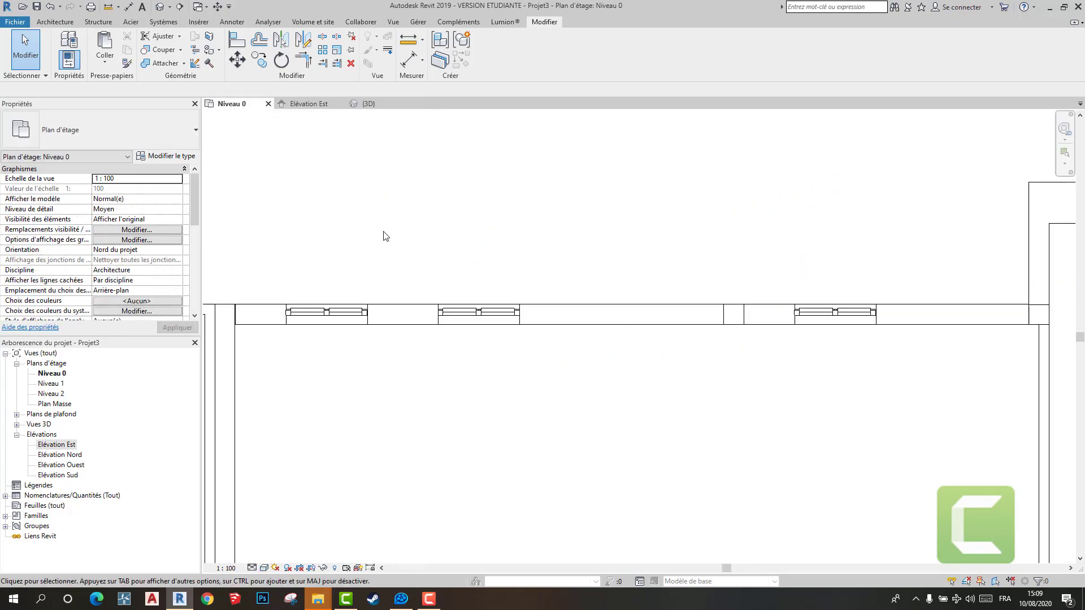
# - Examine the room layout under the floor slab and the ground and first floor drawings in the Niveau 0 plan
pyautogui.scroll(-3, 513, 331)
pyautogui.scroll(3, 477, 354)
pyautogui.click(477, 347)
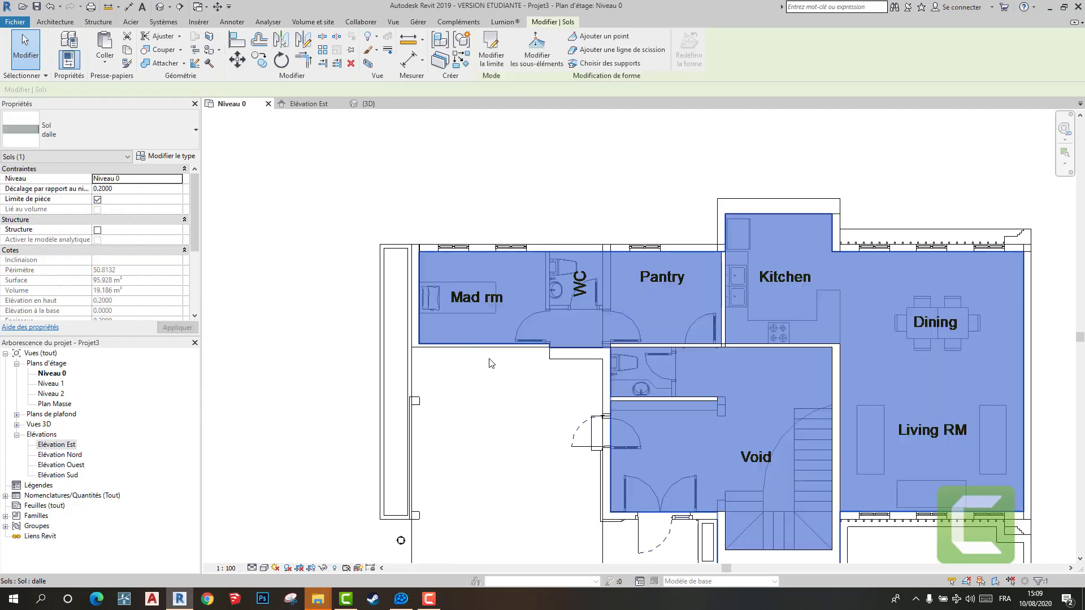
pyautogui.scroll(4, 517, 373)
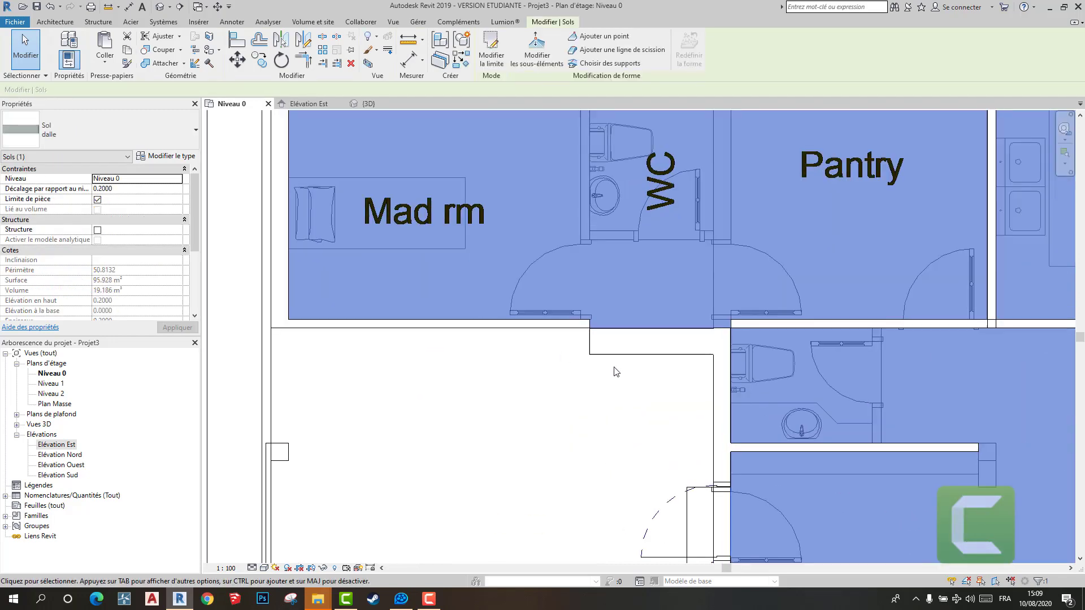
pyautogui.scroll(-2, 616, 371)
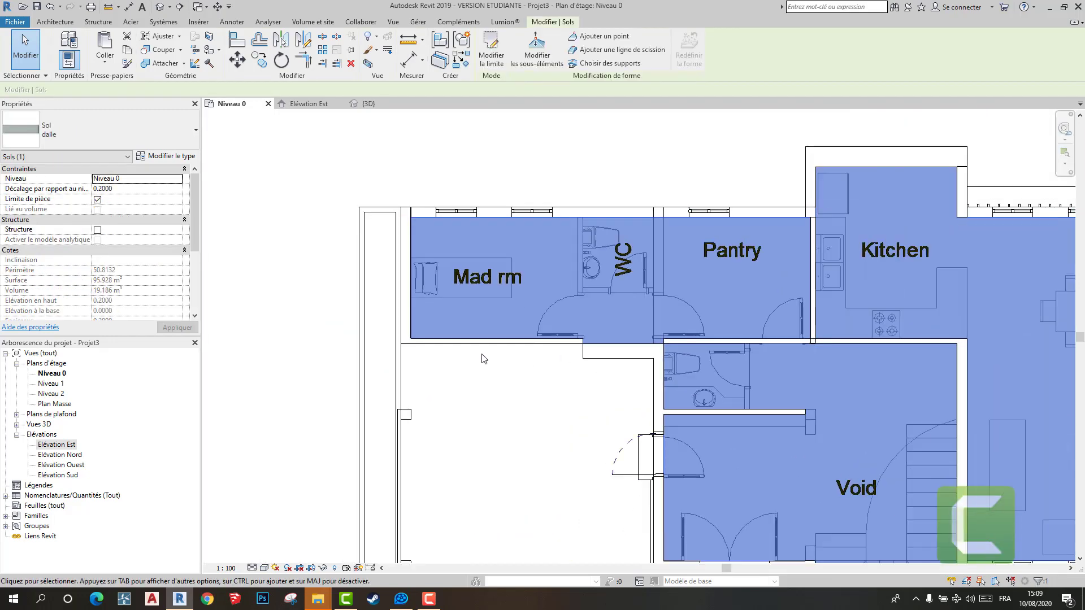
pyautogui.click(484, 359)
pyautogui.scroll(-3, 537, 387)
pyautogui.scroll(-3, 589, 370)
pyautogui.moveTo(551, 351); pyautogui.dragTo(484, 298, button='middle')
pyautogui.moveTo(679, 369); pyautogui.dragTo(444, 341, button='middle')
pyautogui.scroll(-2, 443, 340)
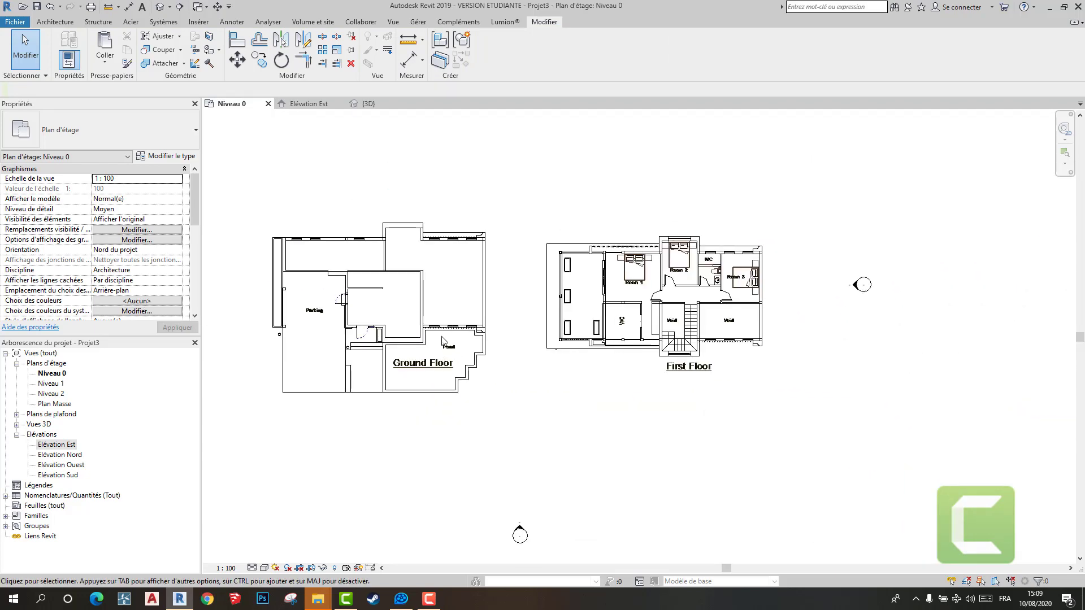